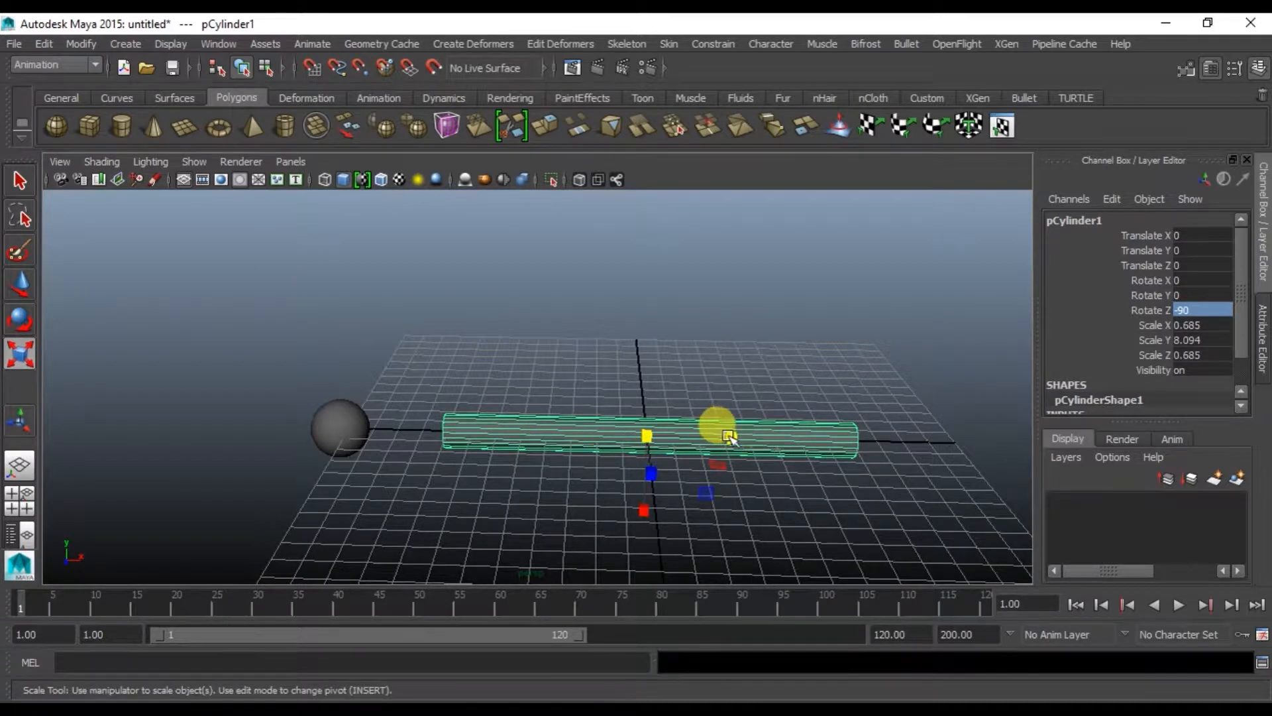
Lengthen the horizontal cylinder to a Scale Y of about 9.951 and move it against the sphere at Translate X about -1.585.
left_click_drag(729, 438, 744, 439)
key("w")
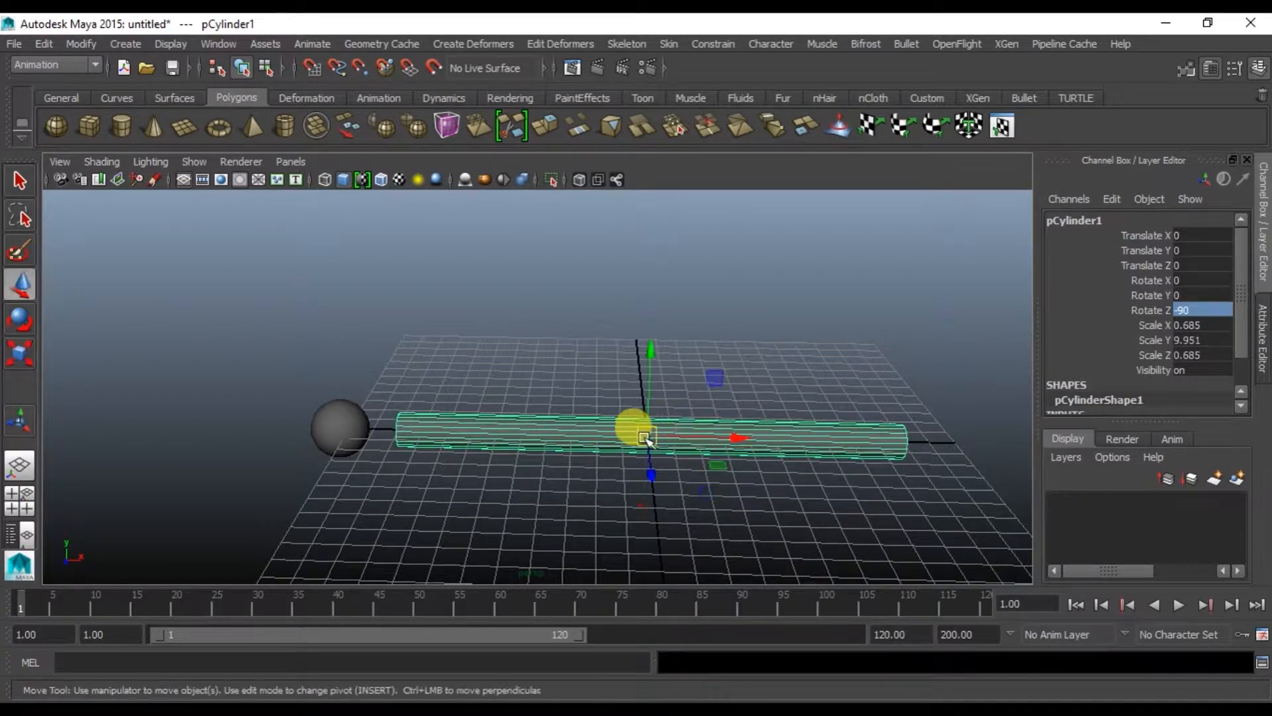
key("space")
key("space")
middle_click_drag(252, 275, 534, 234, "alt")
left_click(853, 352)
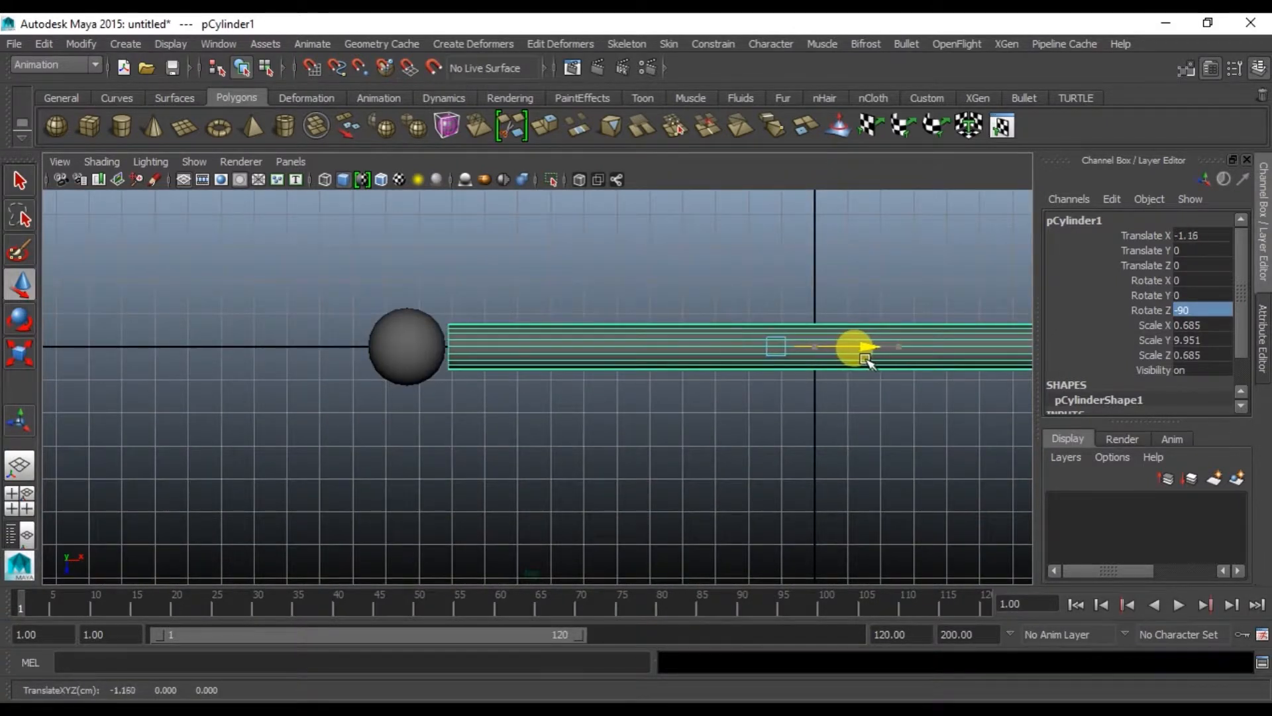
left_click(646, 306)
left_click(772, 353)
key("space")
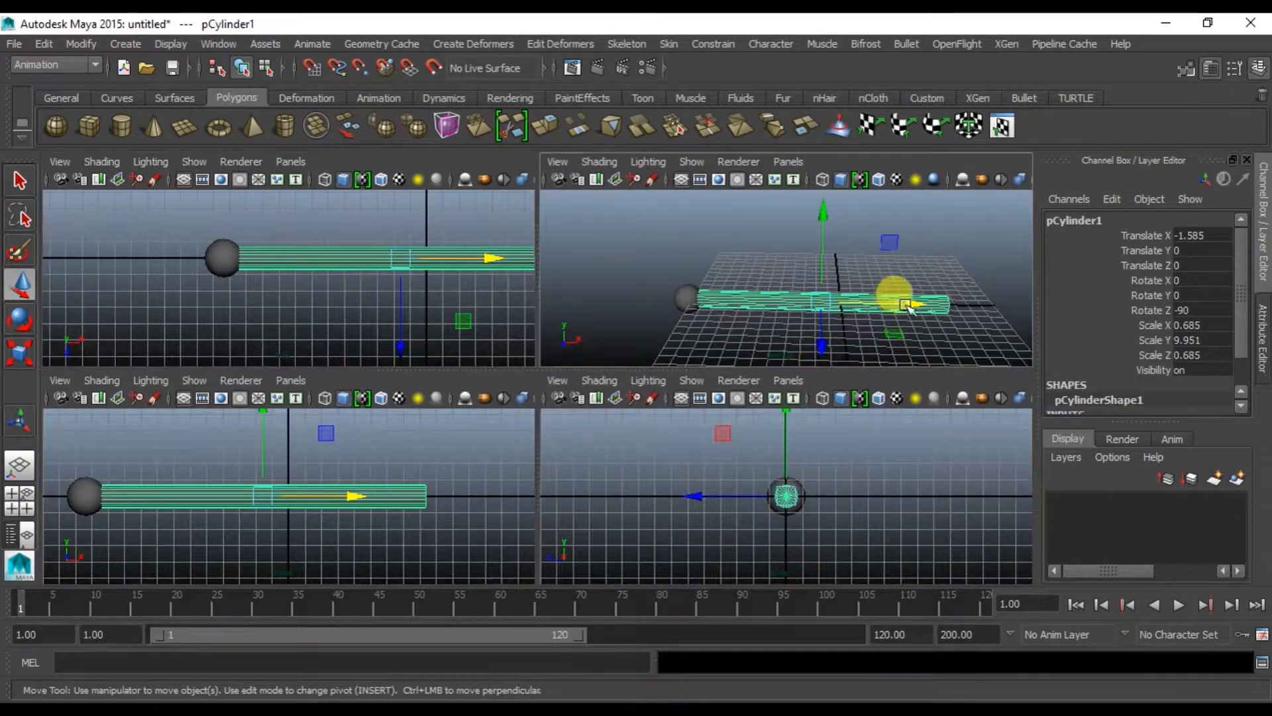
Select the end-cap faces at the cylinder end away from the sphere and scale them down to a sharp point.
key("space")
right_click_drag(755, 330, 741, 301)
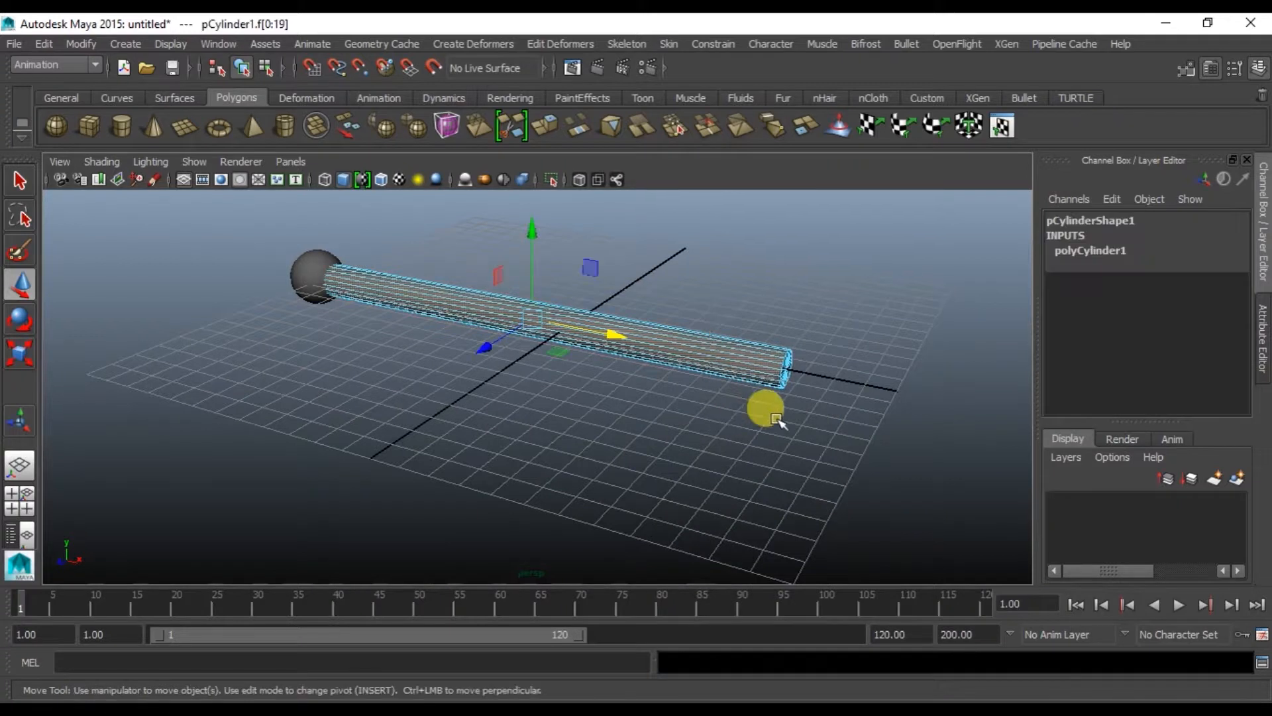
left_click_drag(822, 319, 703, 415)
left_click_drag(719, 302, 701, 412, "ctrl")
scroll(825, 363, "up", 2)
left_click_drag(821, 369, 709, 343, "alt")
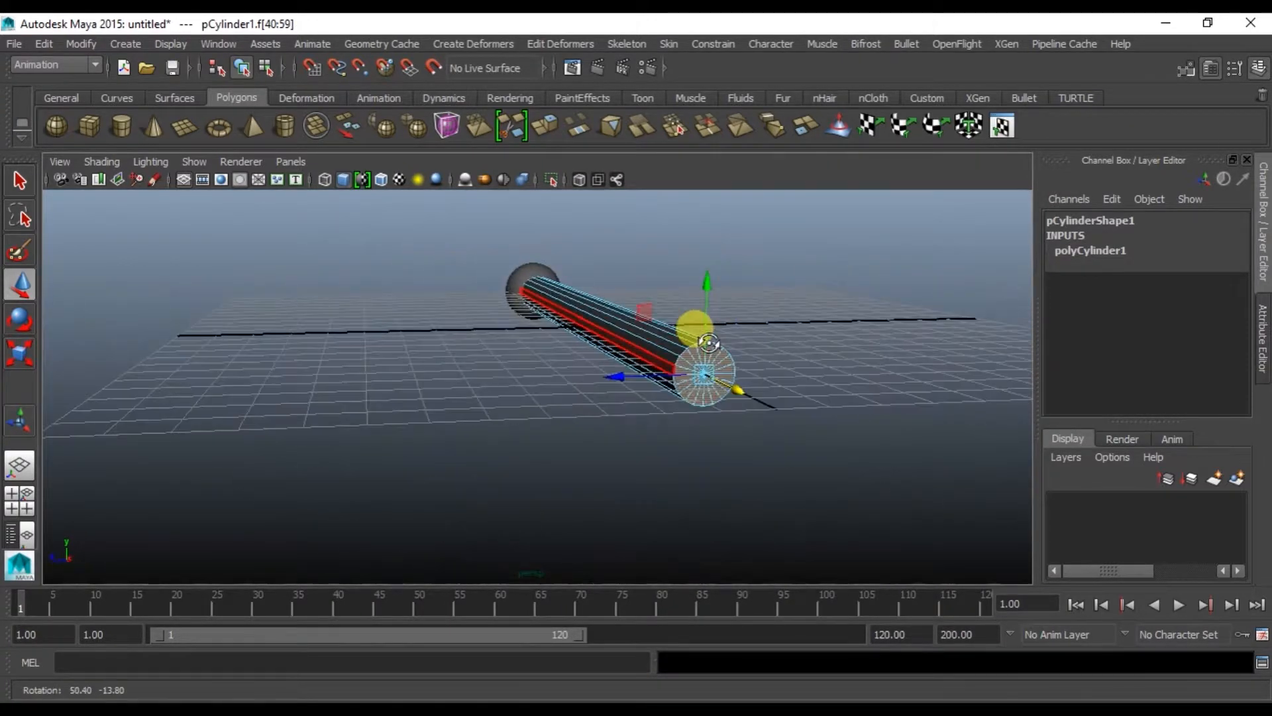
key("r")
scroll(710, 358, "up", 3)
middle_click_drag(734, 361, 664, 364, "alt")
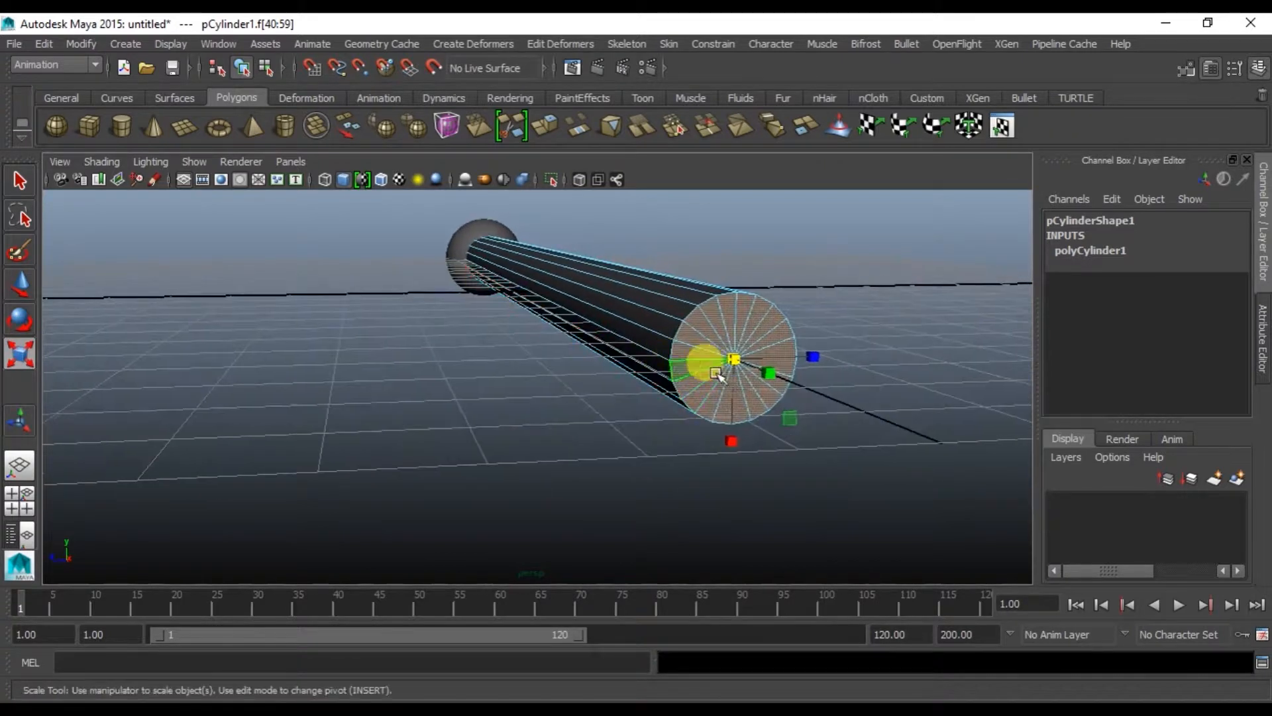
key("f")
left_click_drag(532, 389, 314, 469)
key("f")
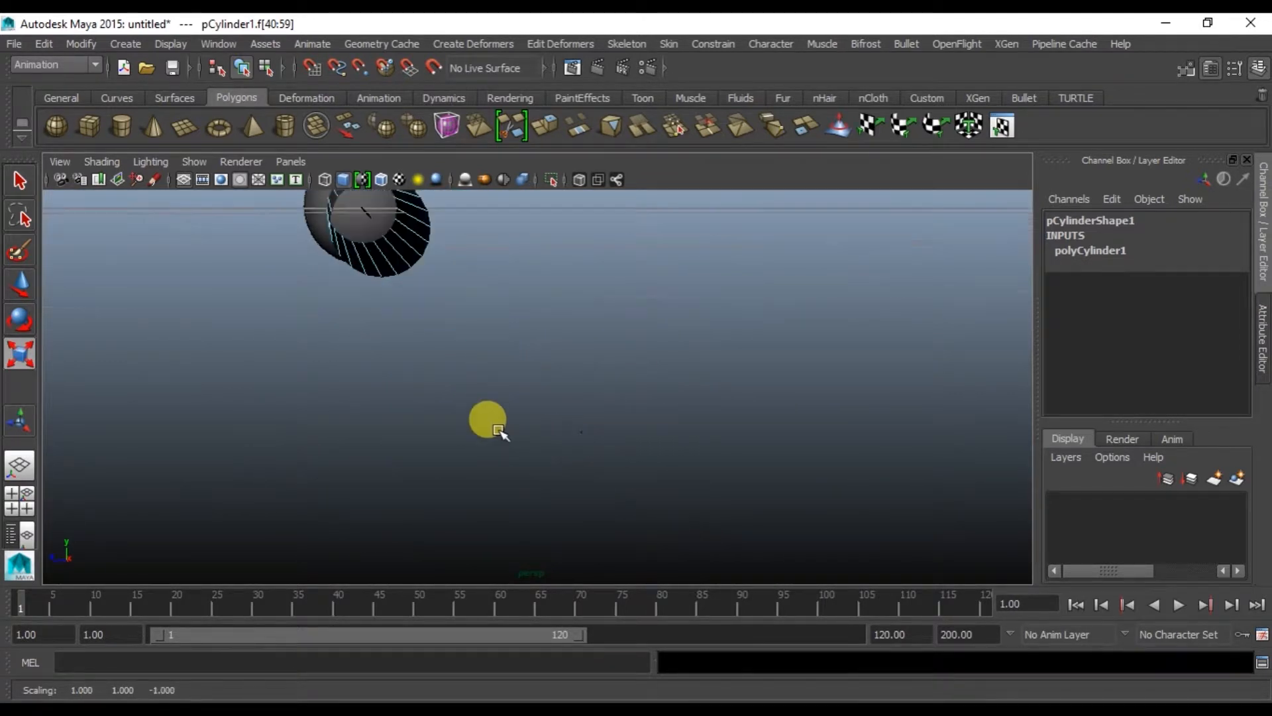
scroll(522, 376, "down", 5)
mouse_move(483, 369)
left_mouse_down("alt")
mouse_move(741, 340)
mouse_move(603, 384)
mouse_move(369, 417)
mouse_move(398, 445)
mouse_move(475, 359)
left_mouse_up("alt")
Return to object mode, lengthen the tapered cylinder to a Scale Y of about 15.203 and move its wide end up to the sphere.
right_click(478, 374)
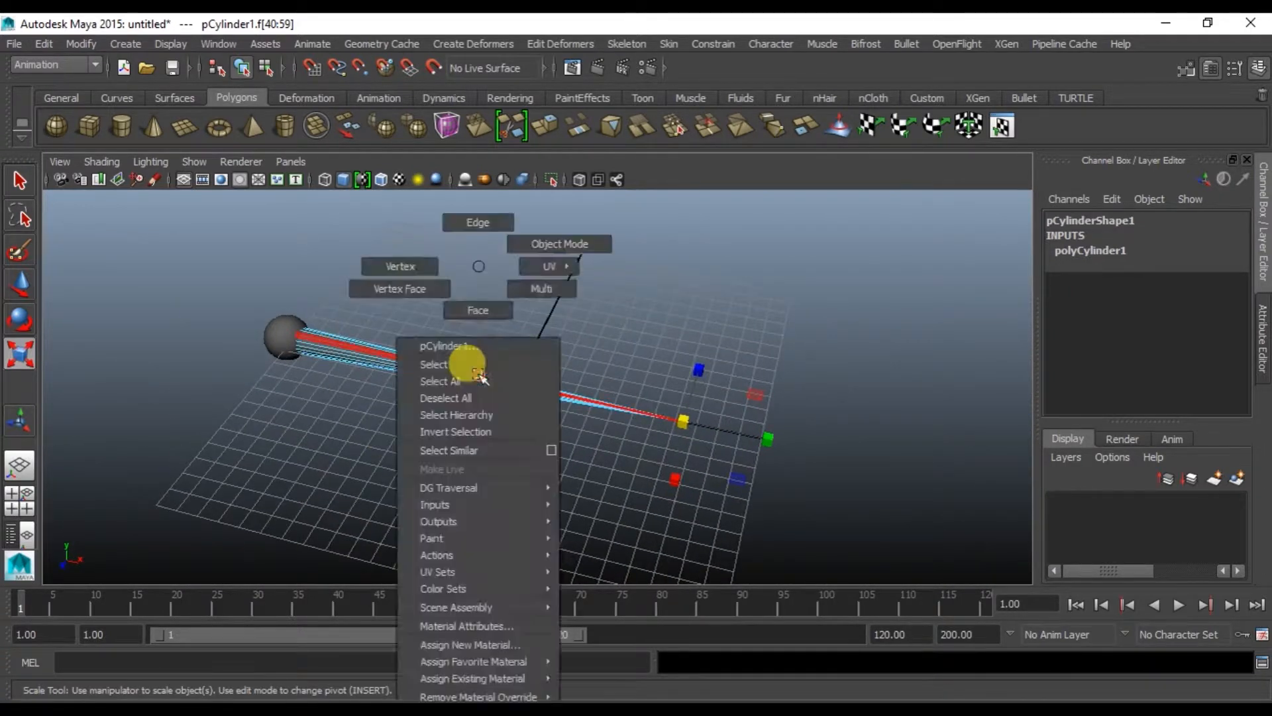
left_click(559, 243)
left_click(450, 383)
left_click_drag(437, 370, 588, 386, "alt")
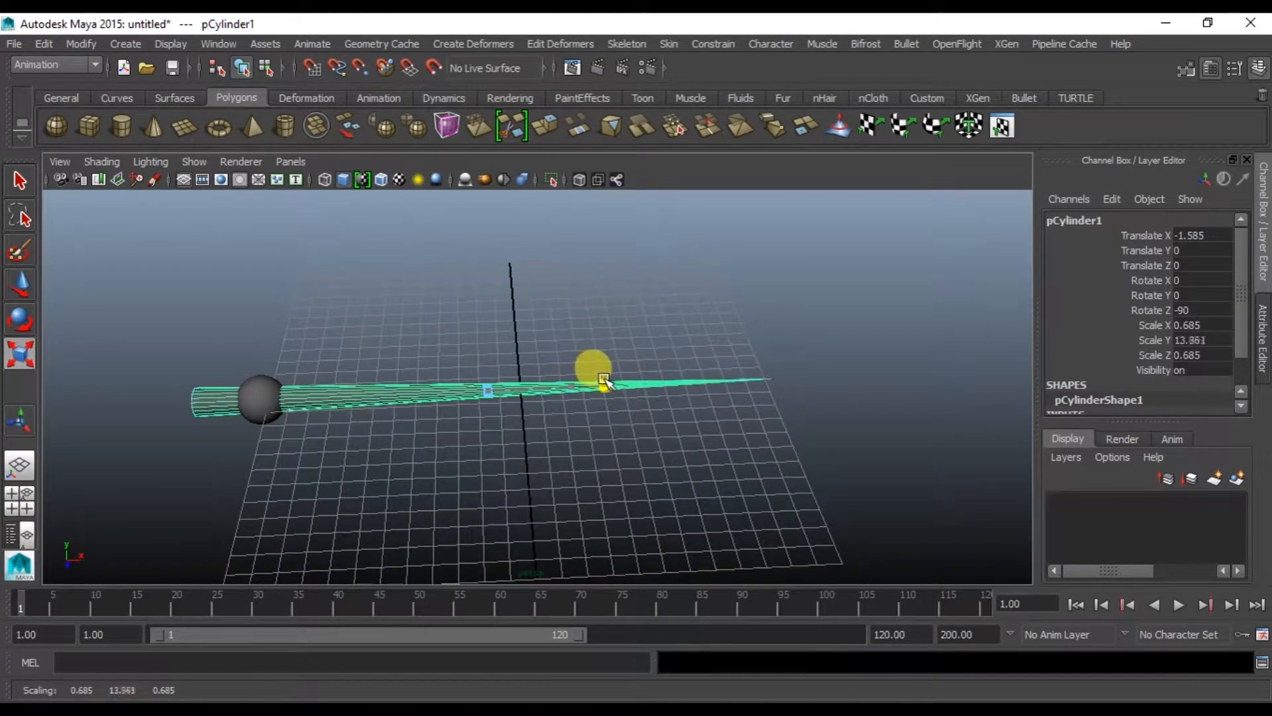
key("w")
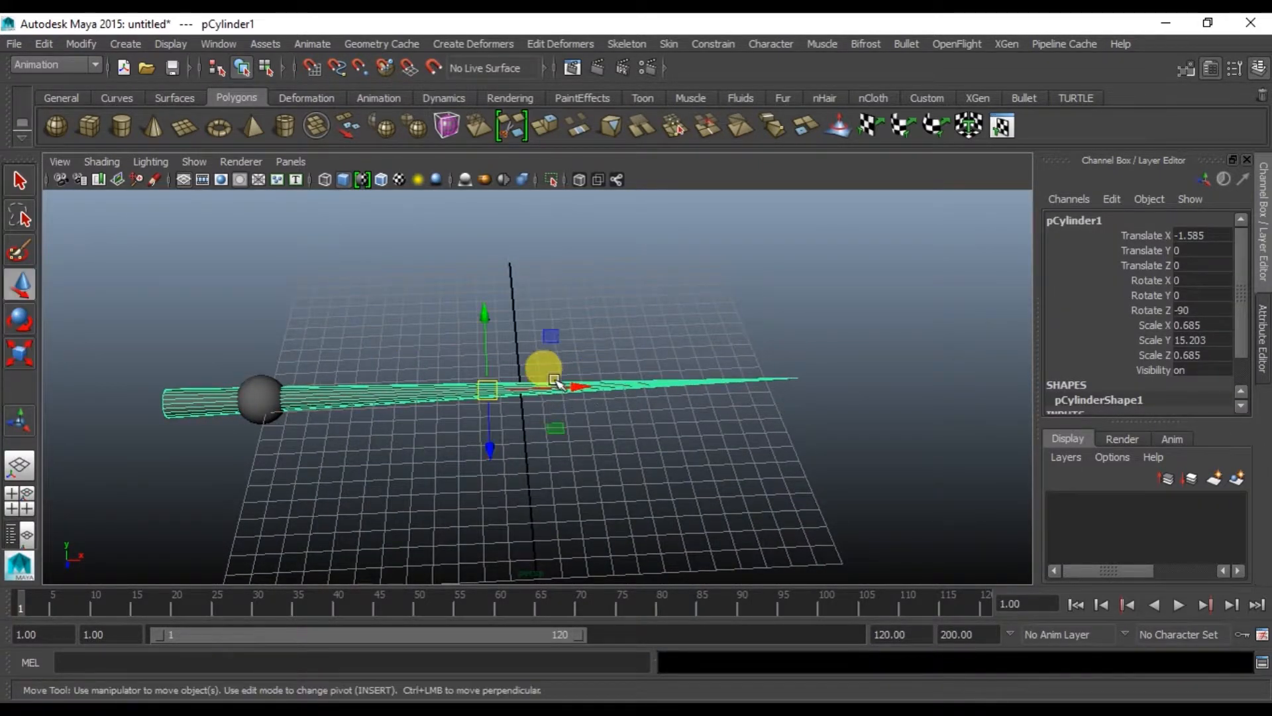
left_click_drag(577, 384, 694, 391)
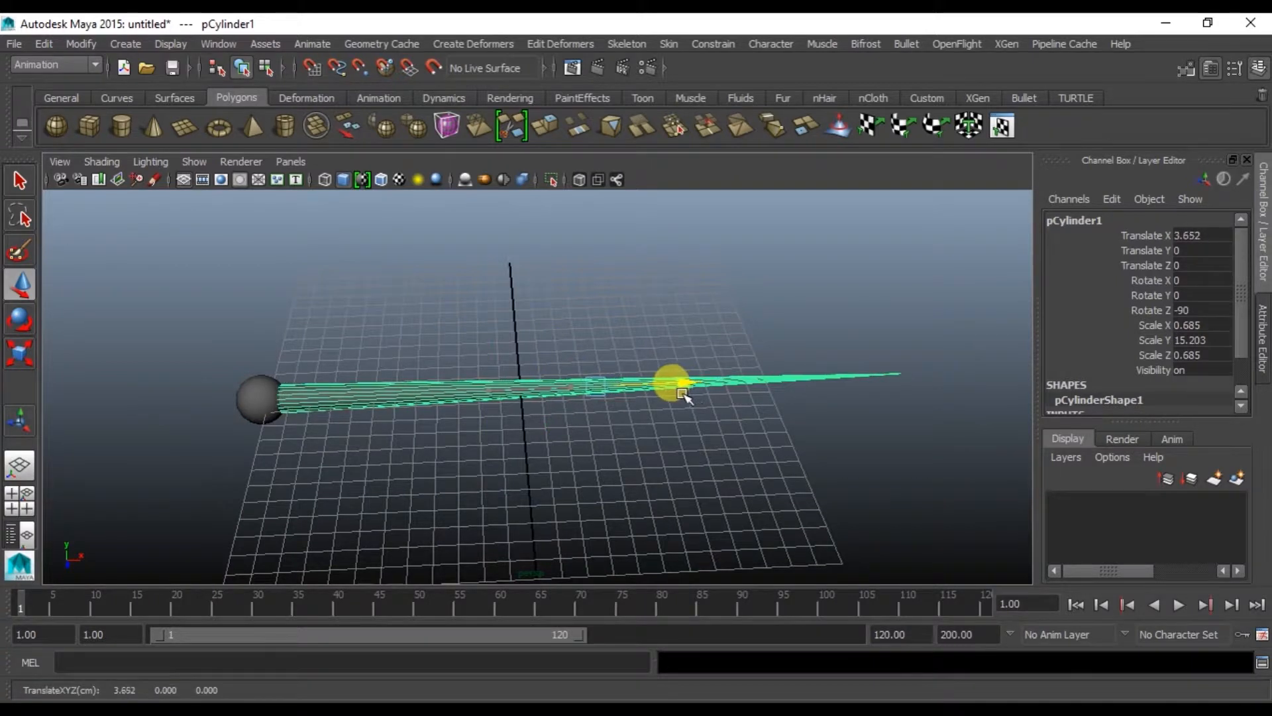
left_click(328, 310)
Enlarge the sphere slightly and uniformly at the wide end of the tapered cylinder.
right_click_drag(283, 400, 342, 379, "alt")
middle_click_drag(341, 380, 649, 402, "alt")
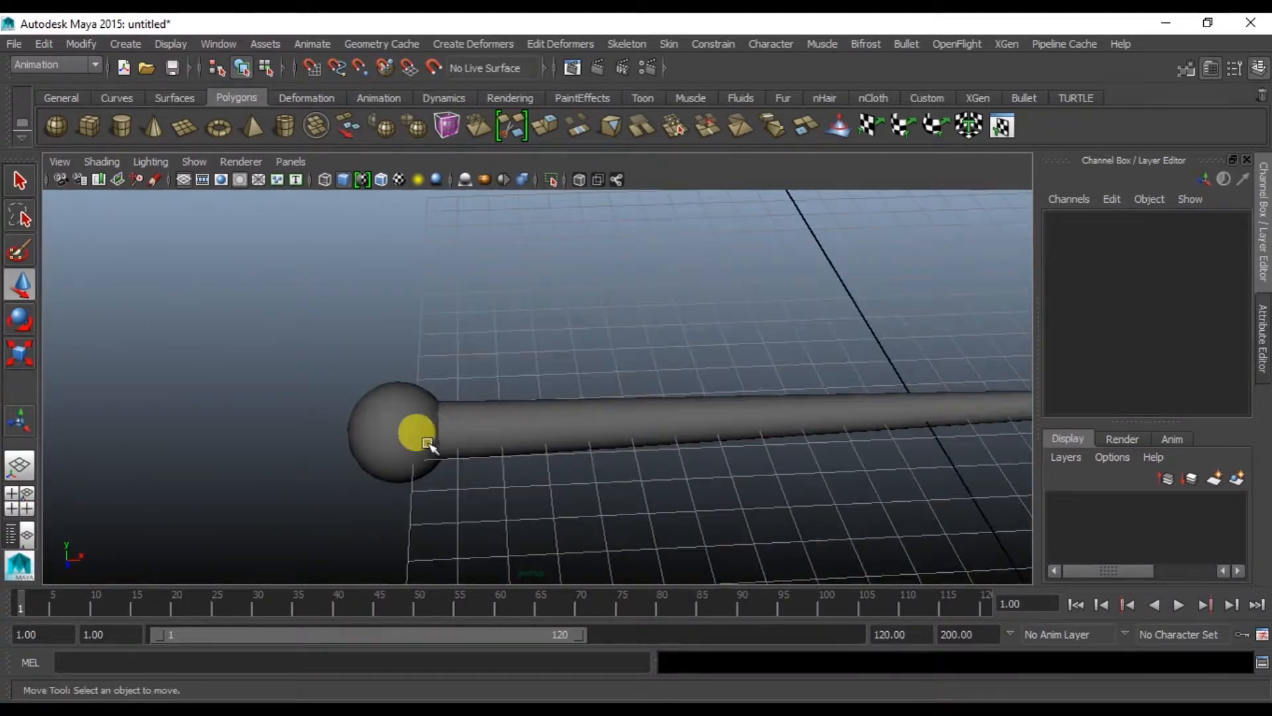
left_click(389, 435)
key("r")
left_click_drag(398, 430, 446, 388)
key("w")
scroll(504, 401, "down", 4)
left_click(589, 347)
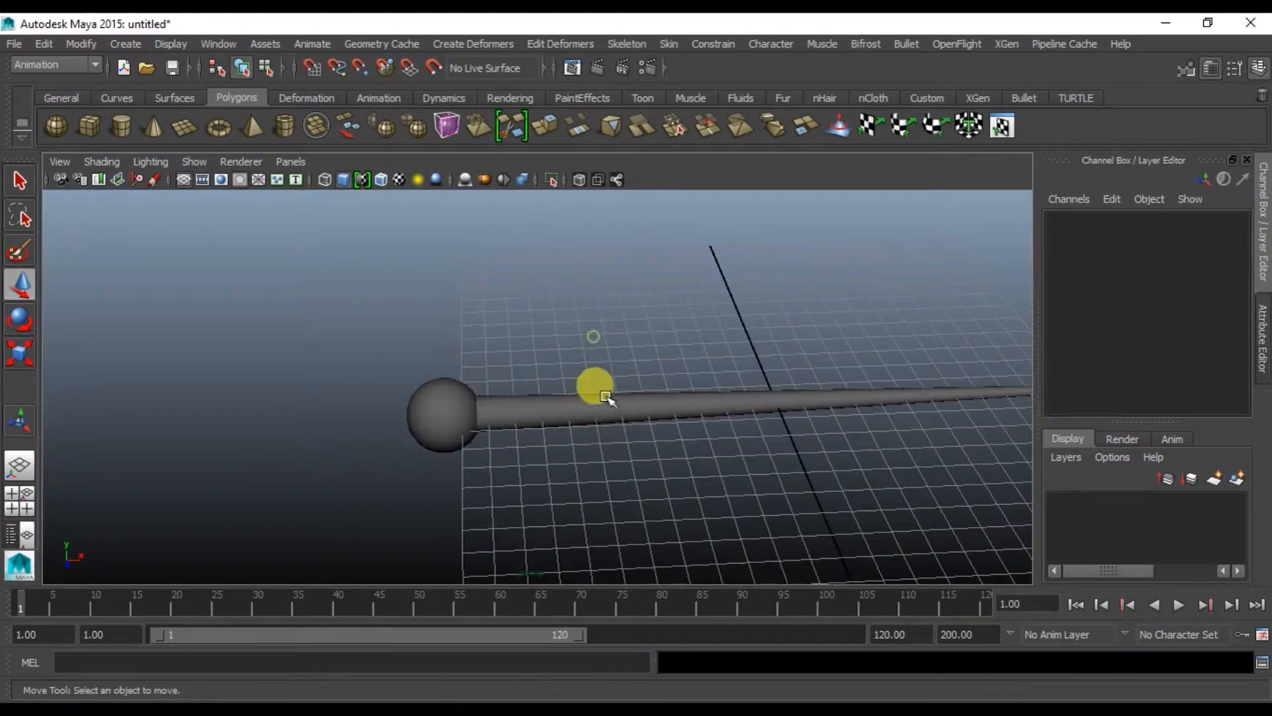
left_click_drag(775, 433, 492, 385, "alt")
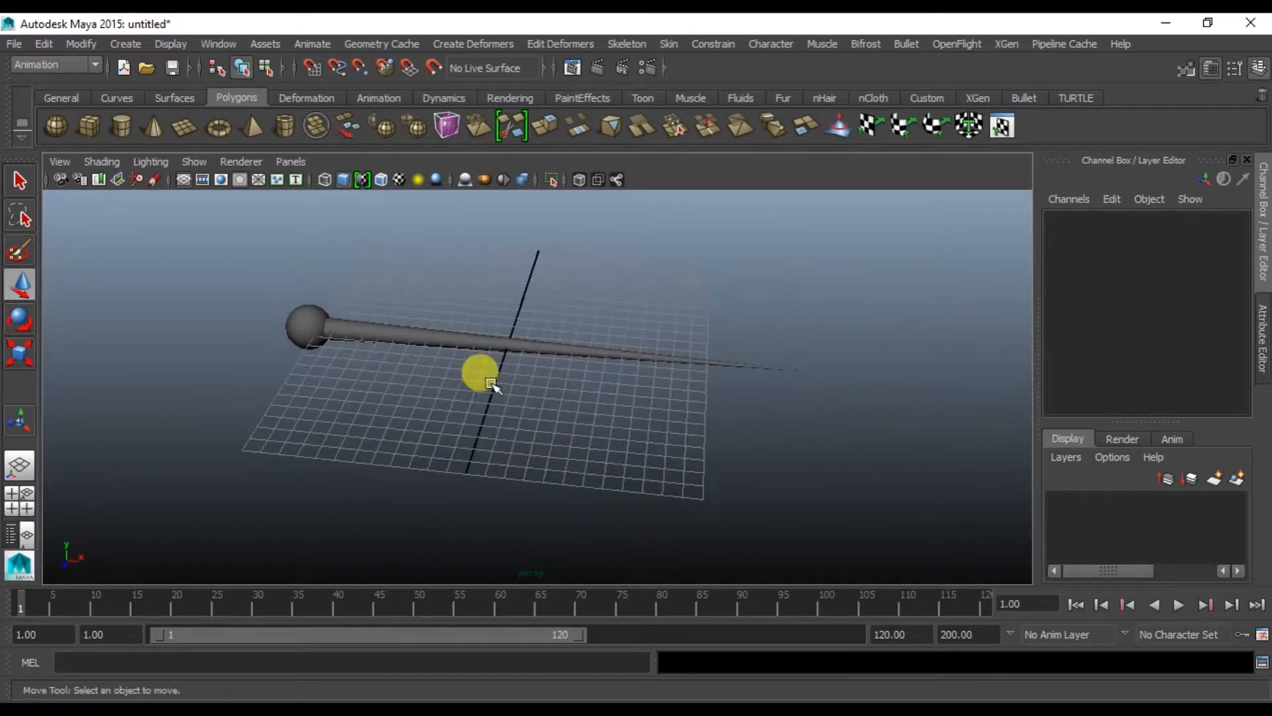
Create a new polygon cylinder at the origin and set its Rotate X to 90.
left_click(122, 126)
scroll(497, 346, "up", 3)
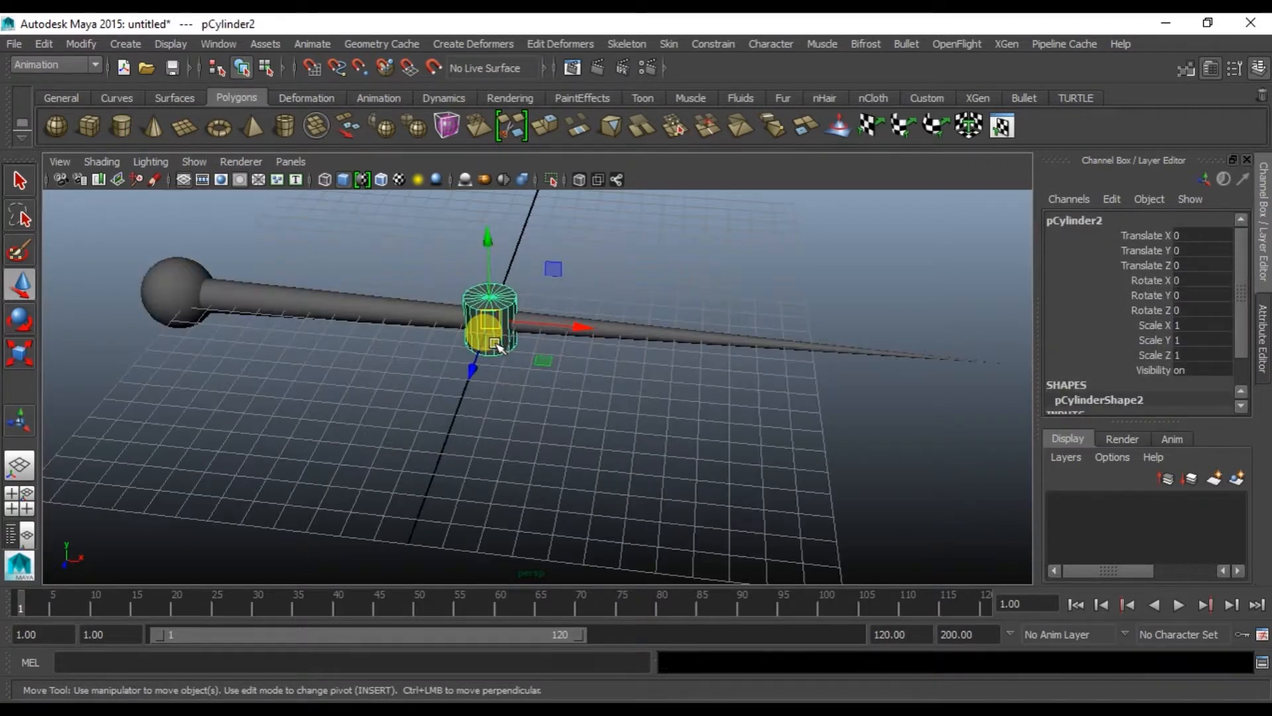
key("e")
left_click_drag(475, 311, 466, 372)
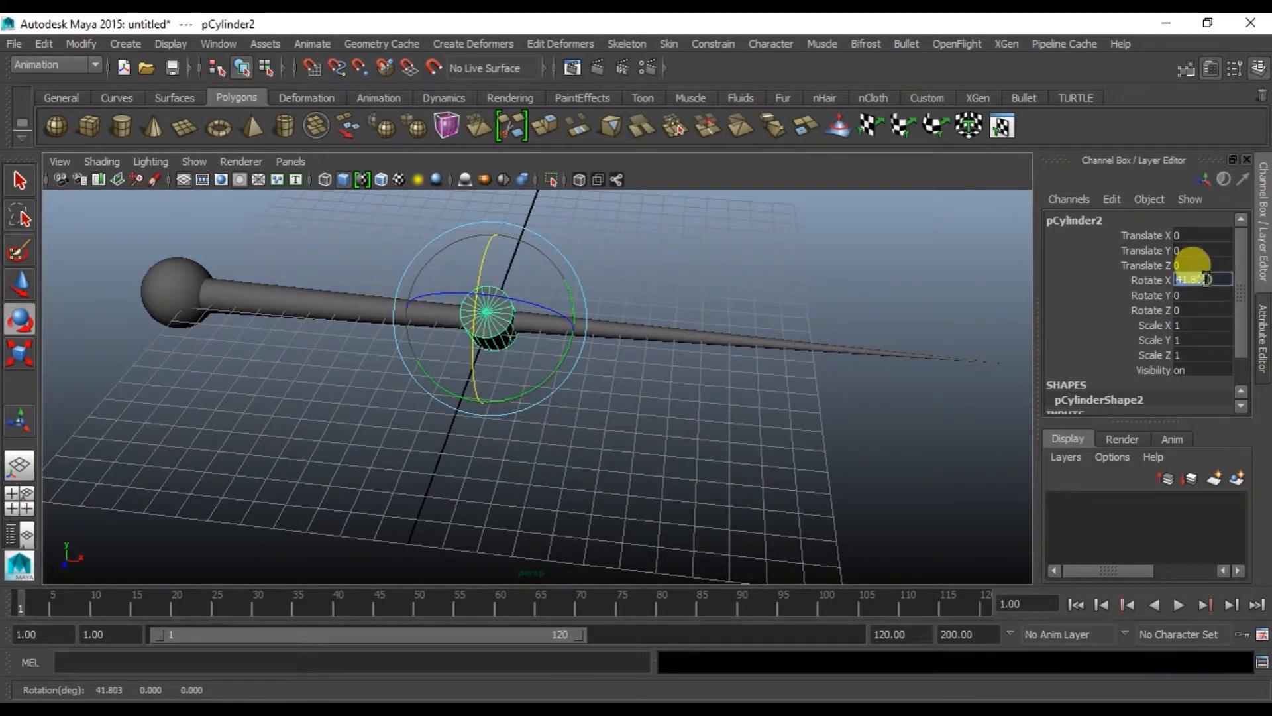
key("Return")
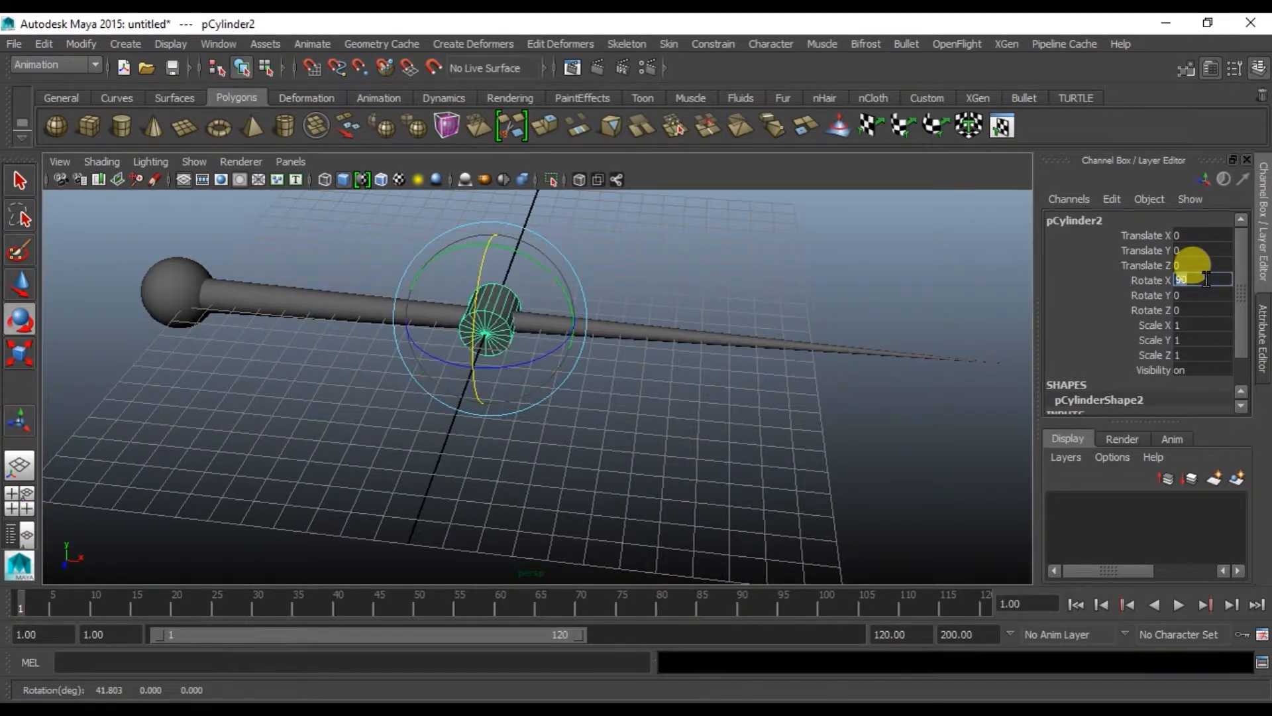
Stretch the new cylinder along its length and thin it into a narrow rod spanning the grid, crossing the tapered cylinder.
left_click_drag(846, 264, 660, 307, "alt")
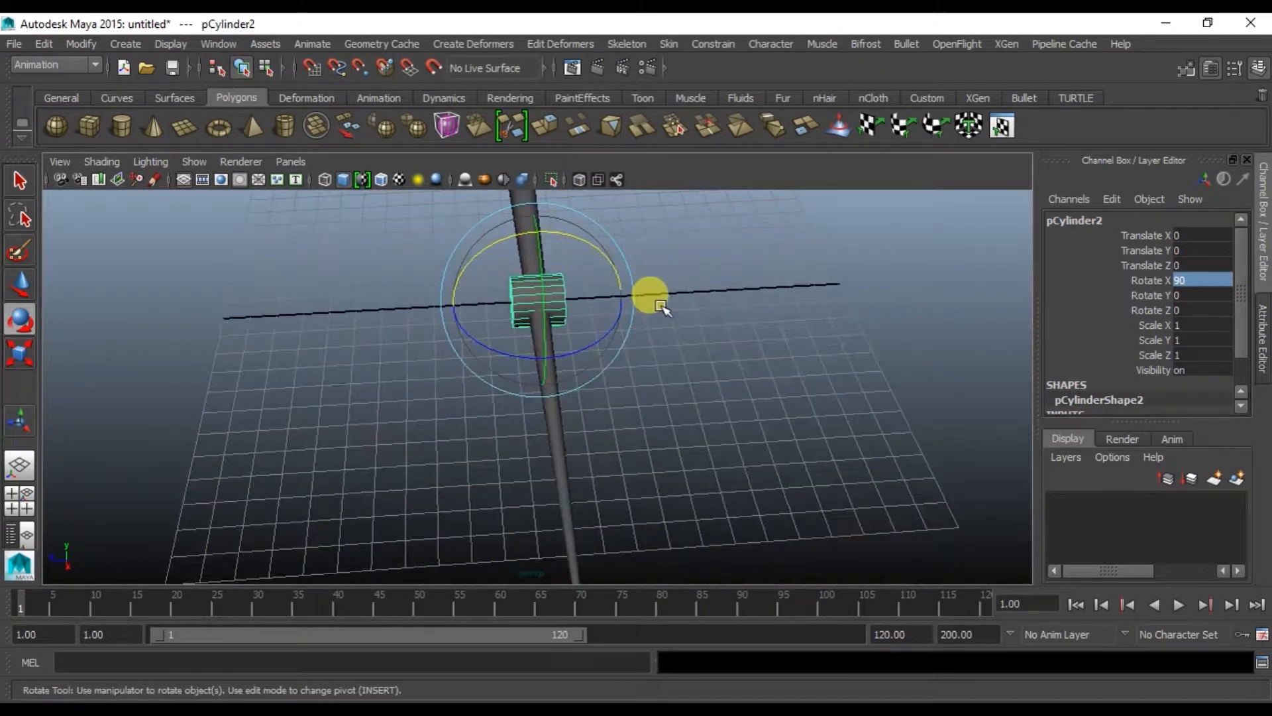
key("r")
left_click_drag(449, 298, 230, 326)
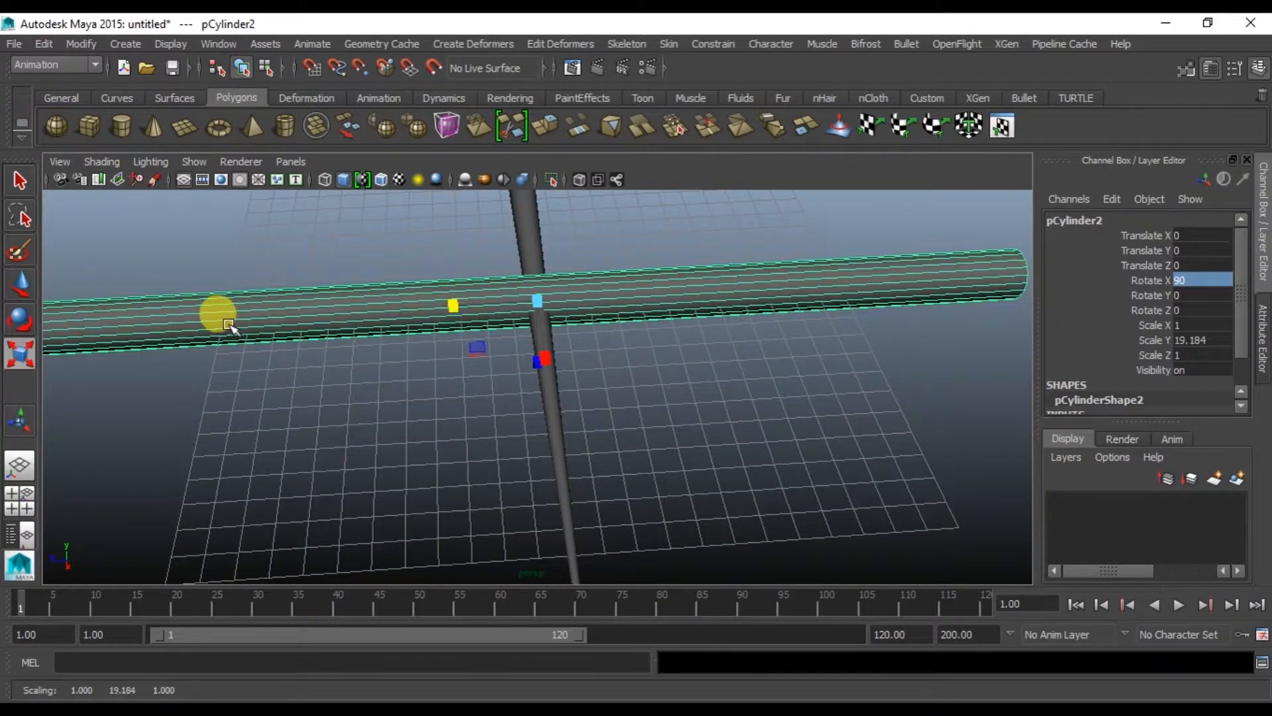
left_click_drag(541, 320, 481, 366)
left_click_drag(451, 307, 165, 307)
left_click_drag(545, 298, 474, 301)
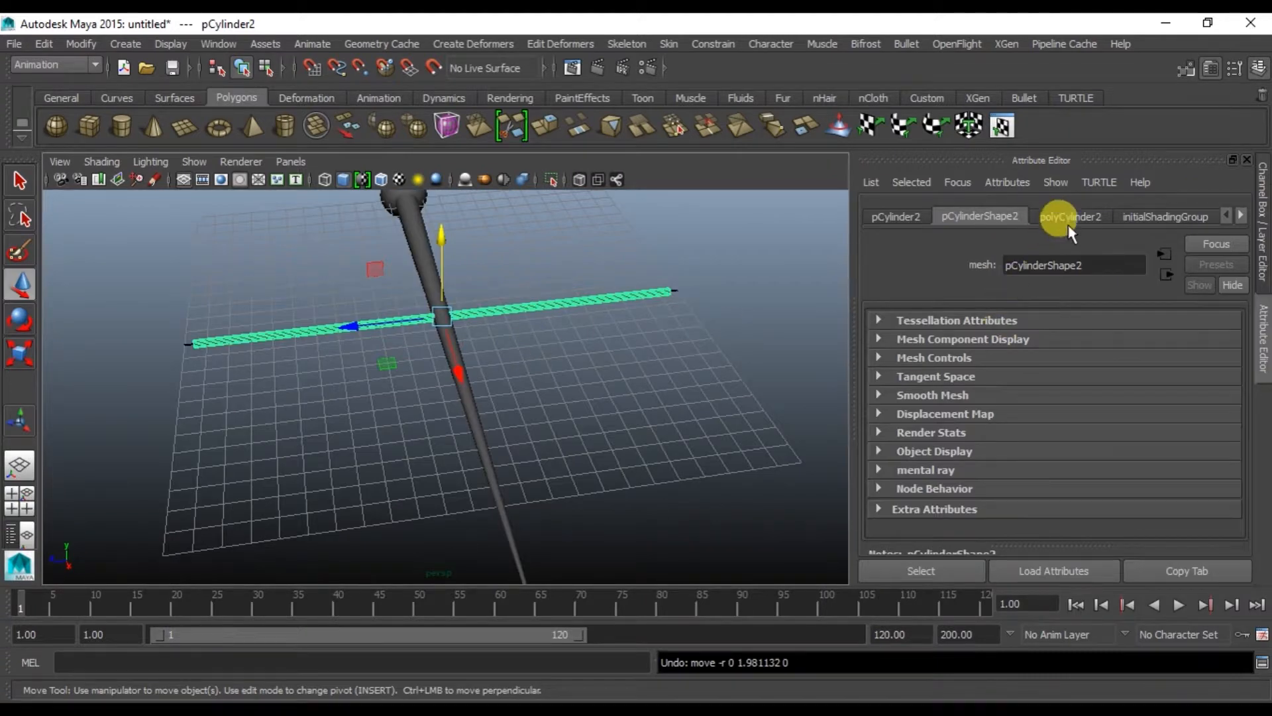
Set the thin rod's Subdivisions Height to 40.
left_click(1068, 223)
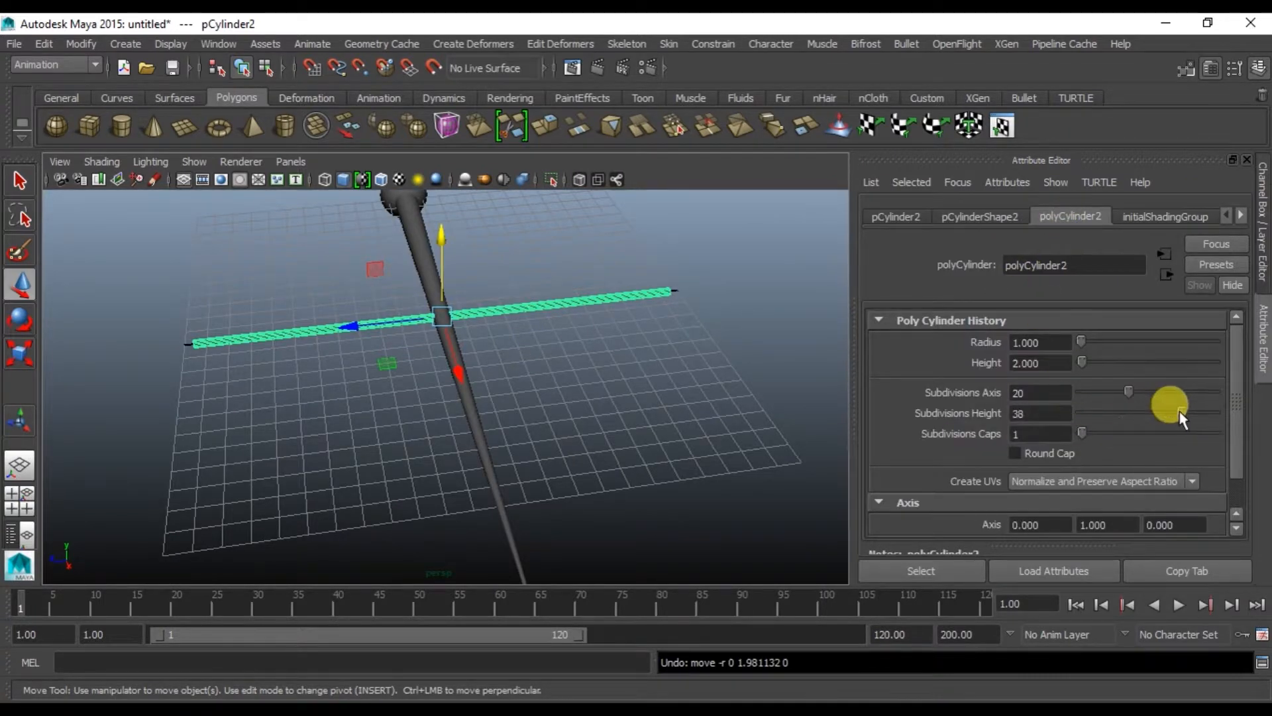
left_click(1035, 415)
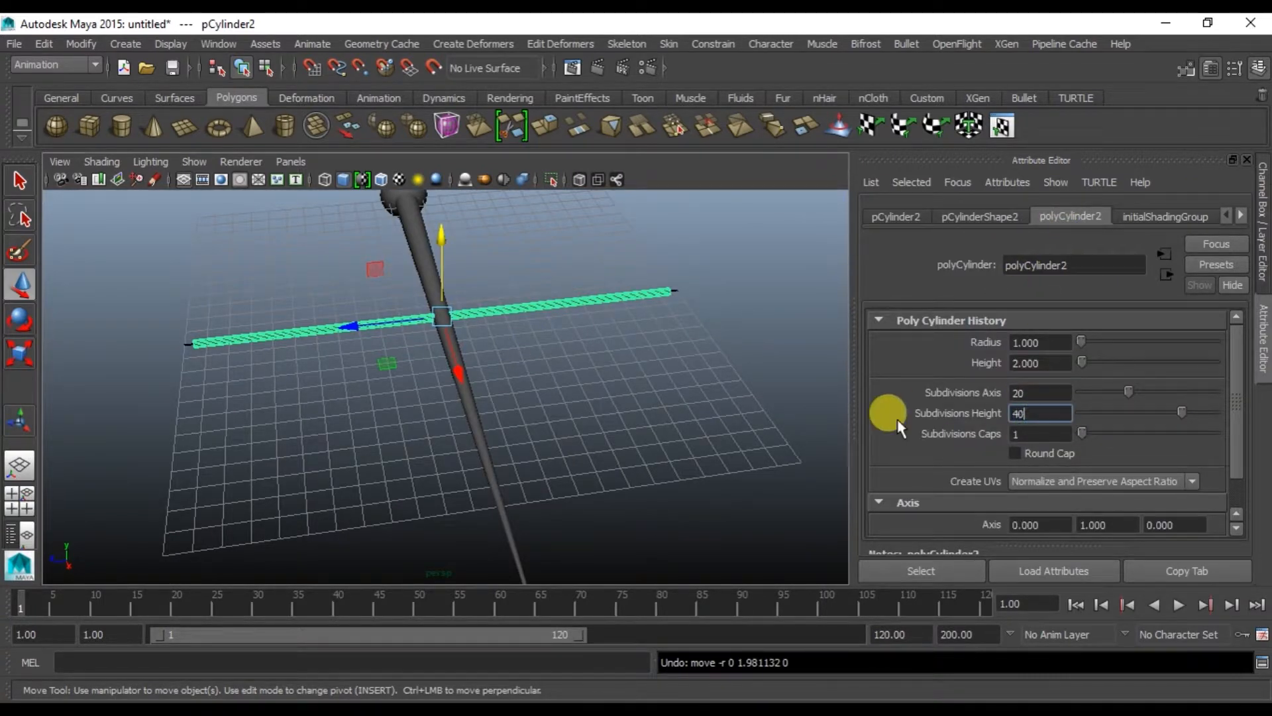
left_click(301, 381)
left_click_drag(300, 380, 437, 338, "alt")
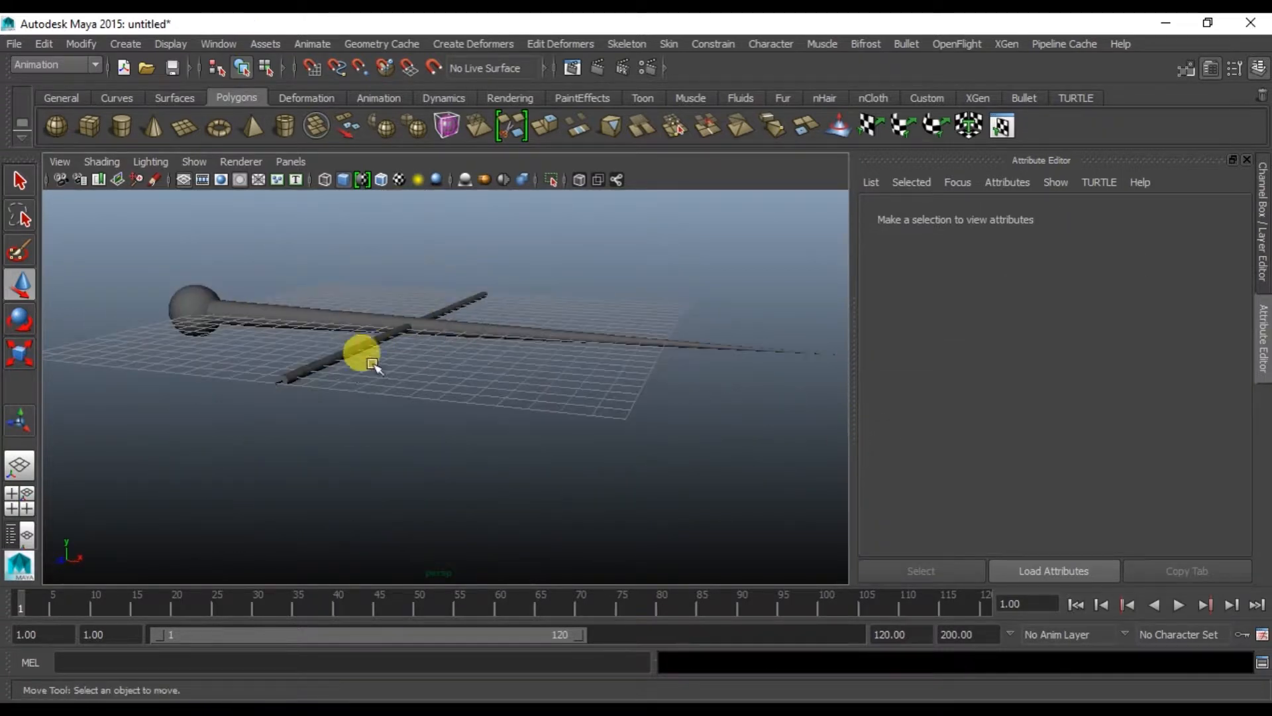
Raise the thin rod above the tapered cylinder, working in the front view.
left_click(305, 372)
mouse_move(305, 372)
left_mouse_down("alt")
mouse_move(256, 372)
mouse_move(298, 346)
mouse_move(285, 358)
left_mouse_up("alt")
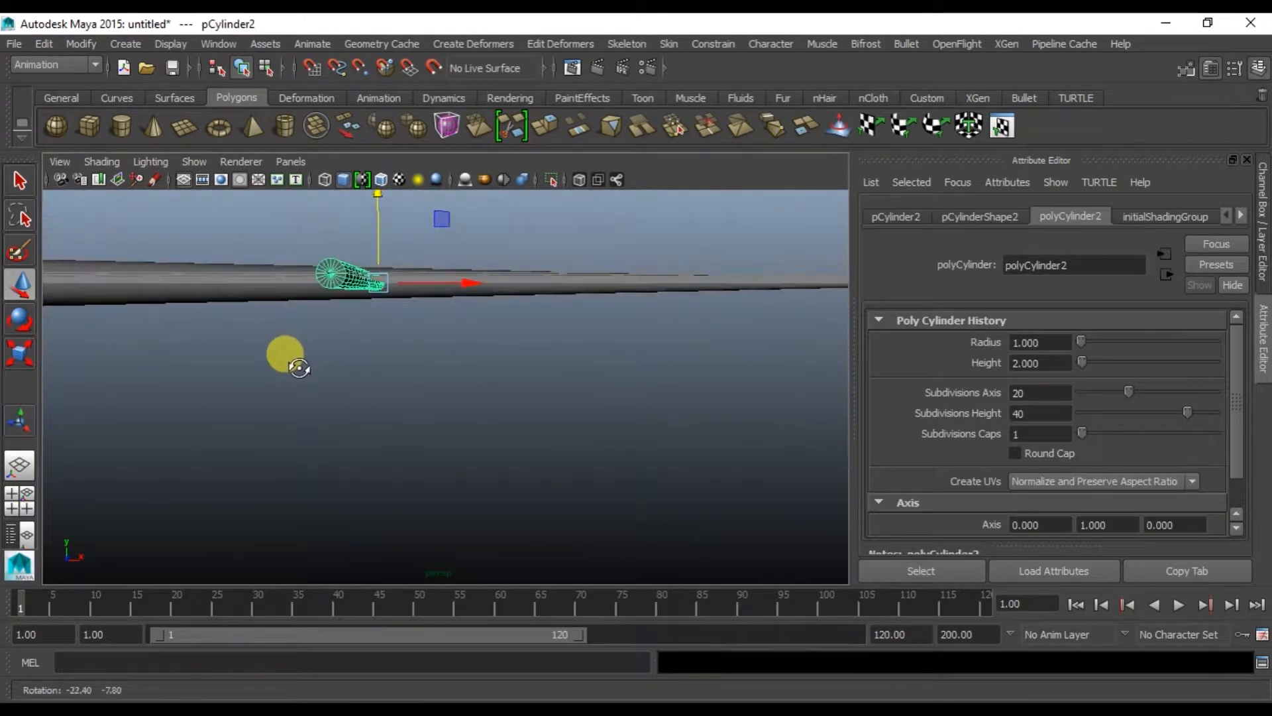
key("space")
key("space")
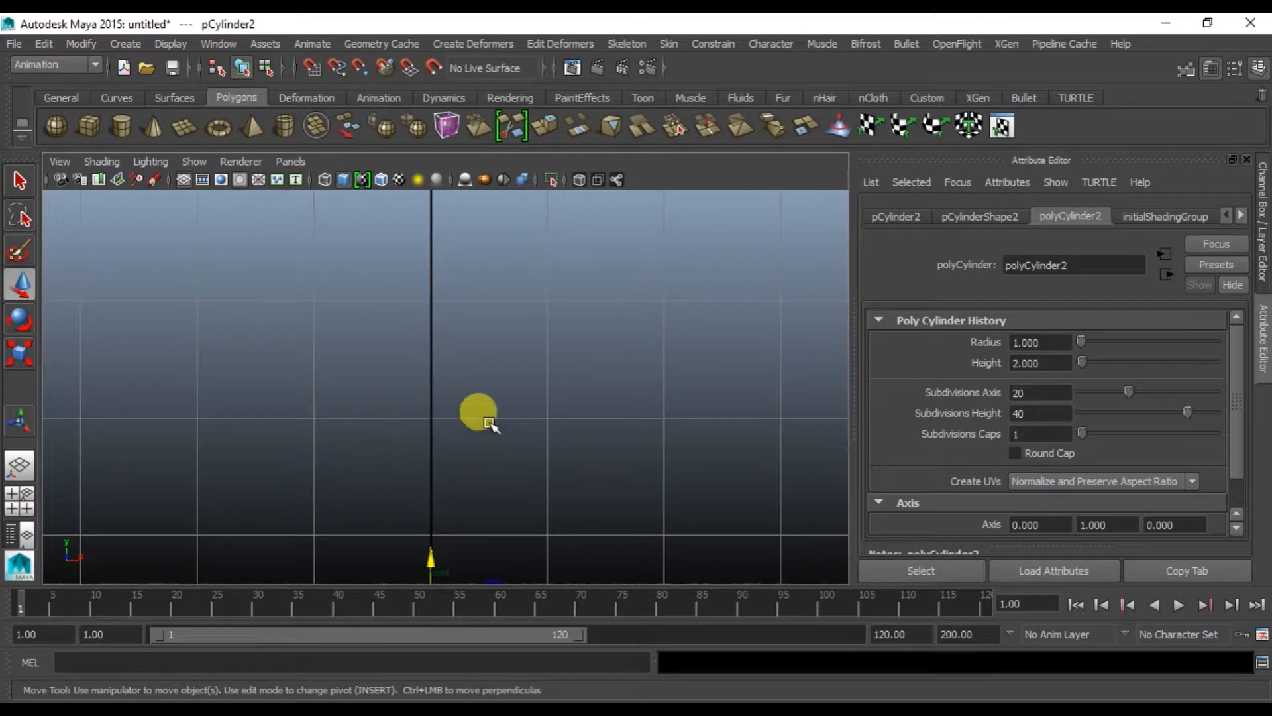
left_click_drag(520, 423, 542, 341, "alt")
left_click_drag(471, 284, 564, 451, "alt")
Duplicate the rod side by side, then duplicate the pair directly above to form a touching two-by-two bundle.
key("ctrl+d")
scroll(436, 454, "up", 5)
middle_click_drag(409, 461, 448, 326, "alt")
left_click_drag(222, 310, 599, 473)
key("ctrl+d")
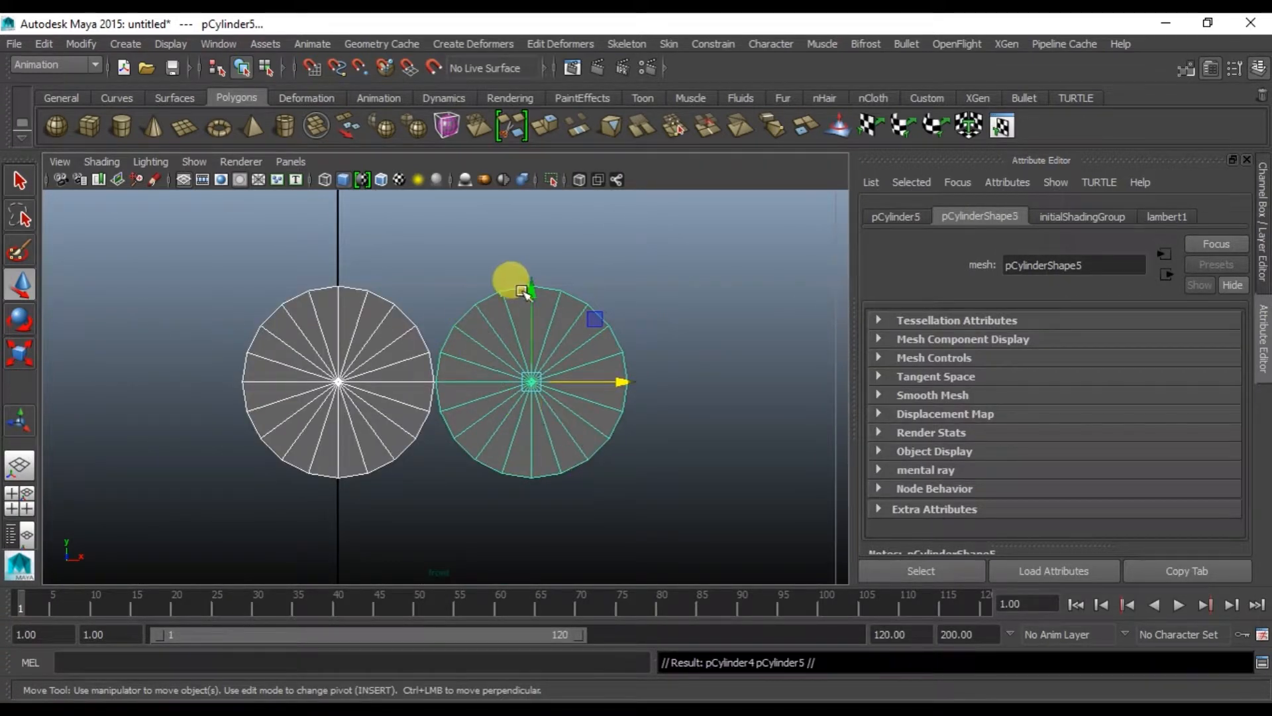
left_click_drag(526, 290, 548, 99)
left_click(694, 354)
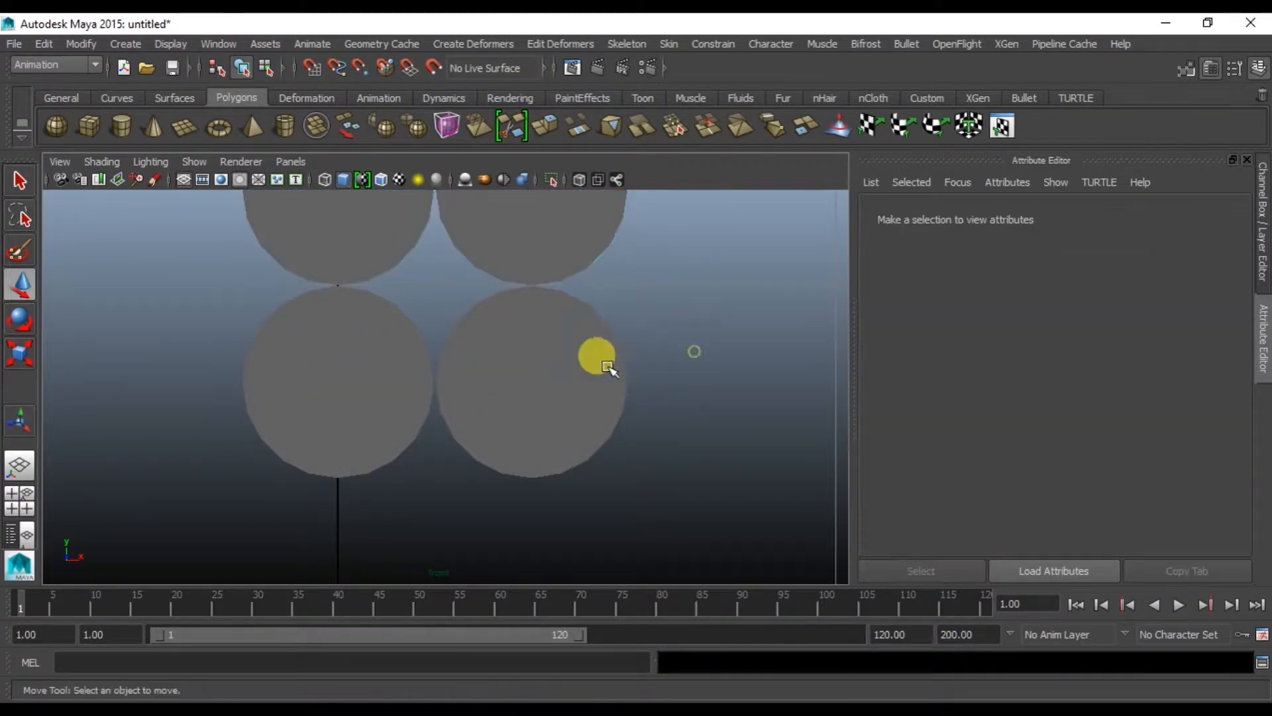
Select the four bundled rods and apply a nonlinear Twist deformer to them.
scroll(600, 368, "down", 10)
key("space")
key("space")
left_click_drag(595, 286, 420, 284, "alt")
left_click(457, 242)
left_click(65, 65)
left_click(65, 78)
left_click(472, 42)
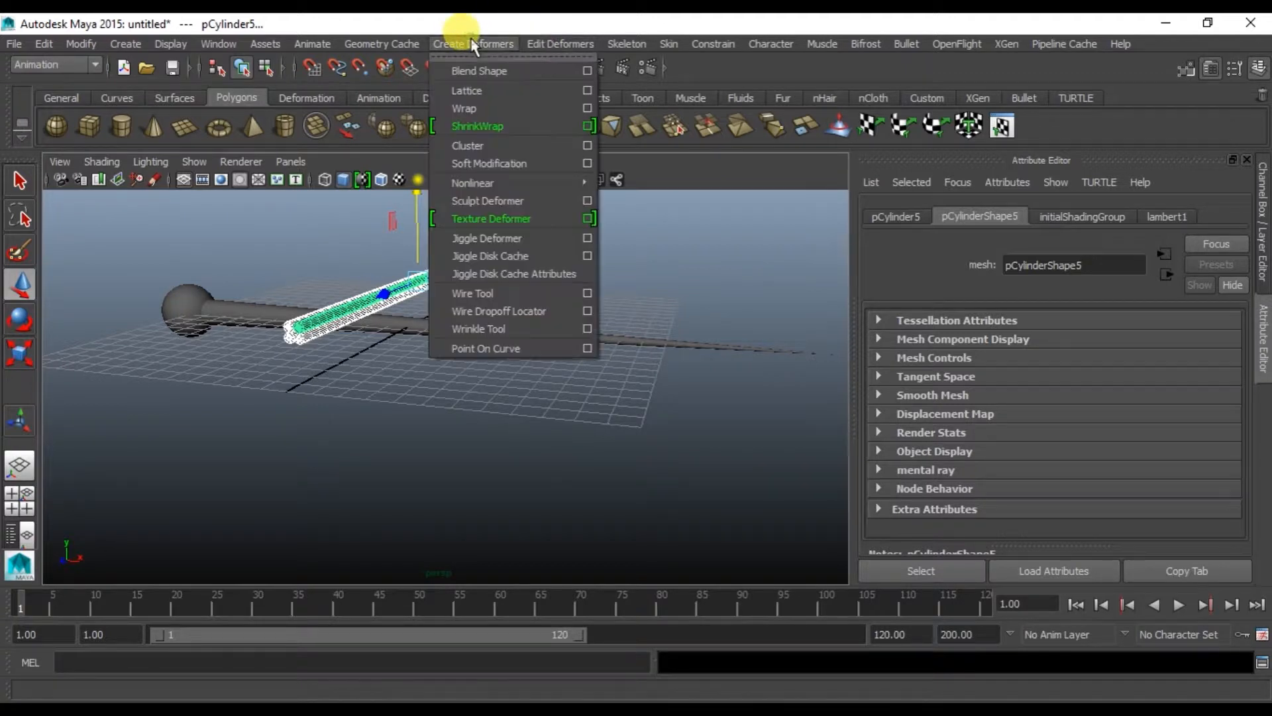
mouse_move(581, 182)
left_click(640, 264)
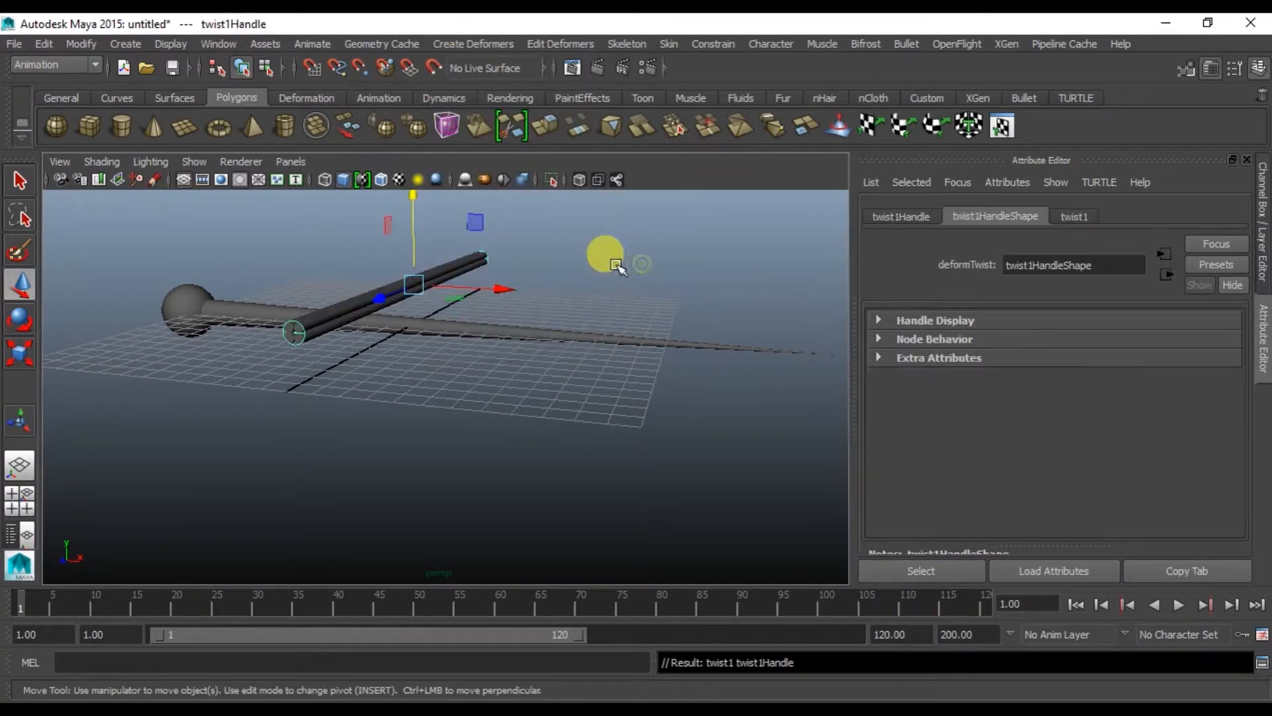
Set the twist deformer's End Angle to 1000 to wind the rods into a rope.
left_click(1085, 220)
left_click_drag(1155, 396, 1142, 403)
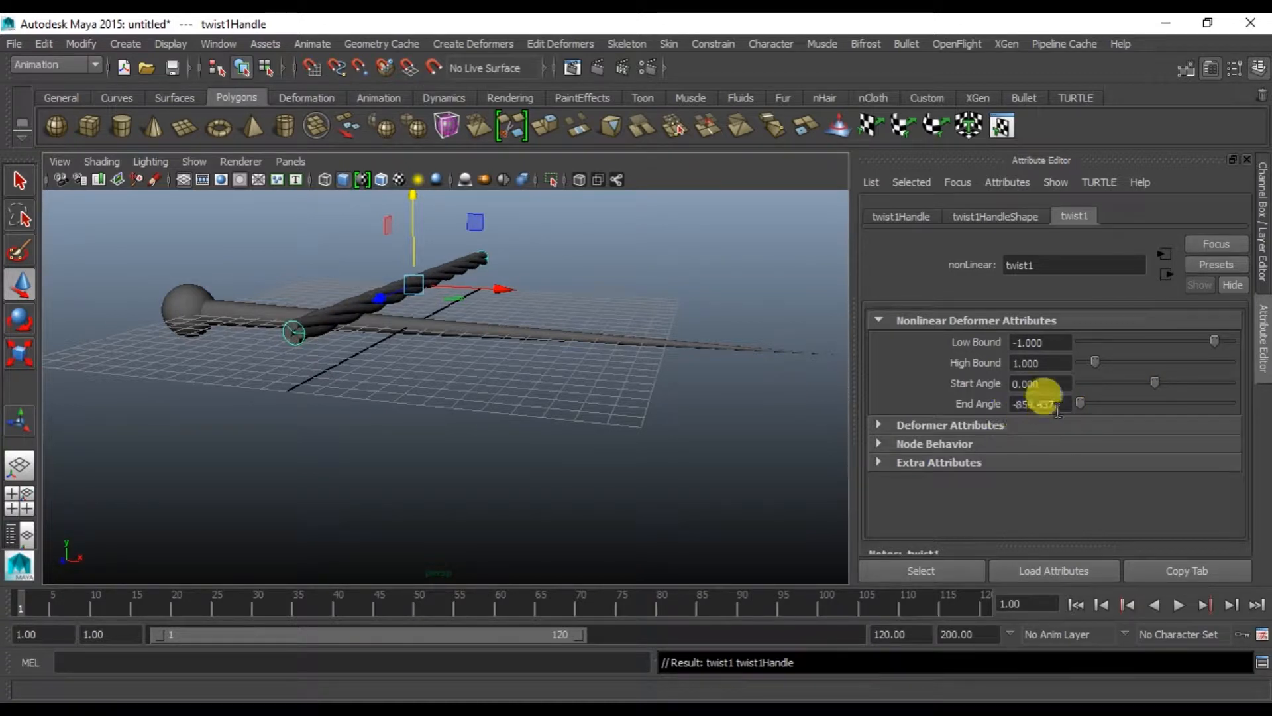
left_click_drag(1080, 403, 618, 401)
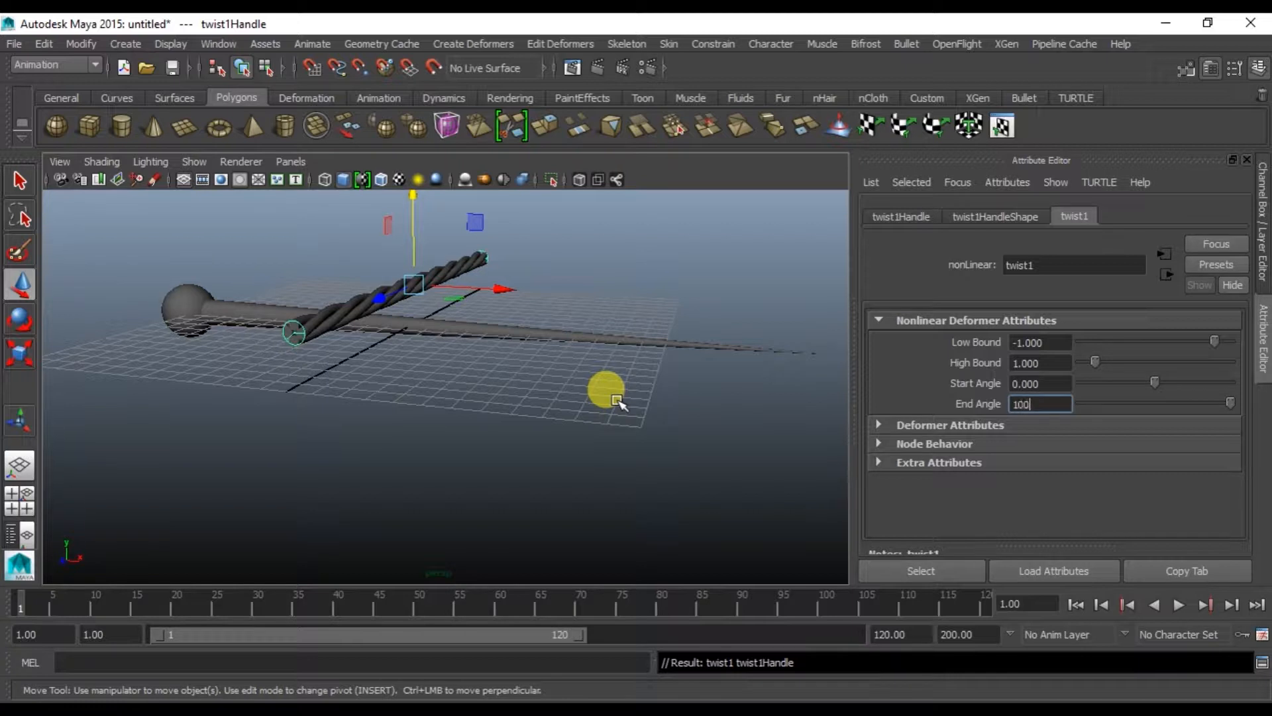
key("Return")
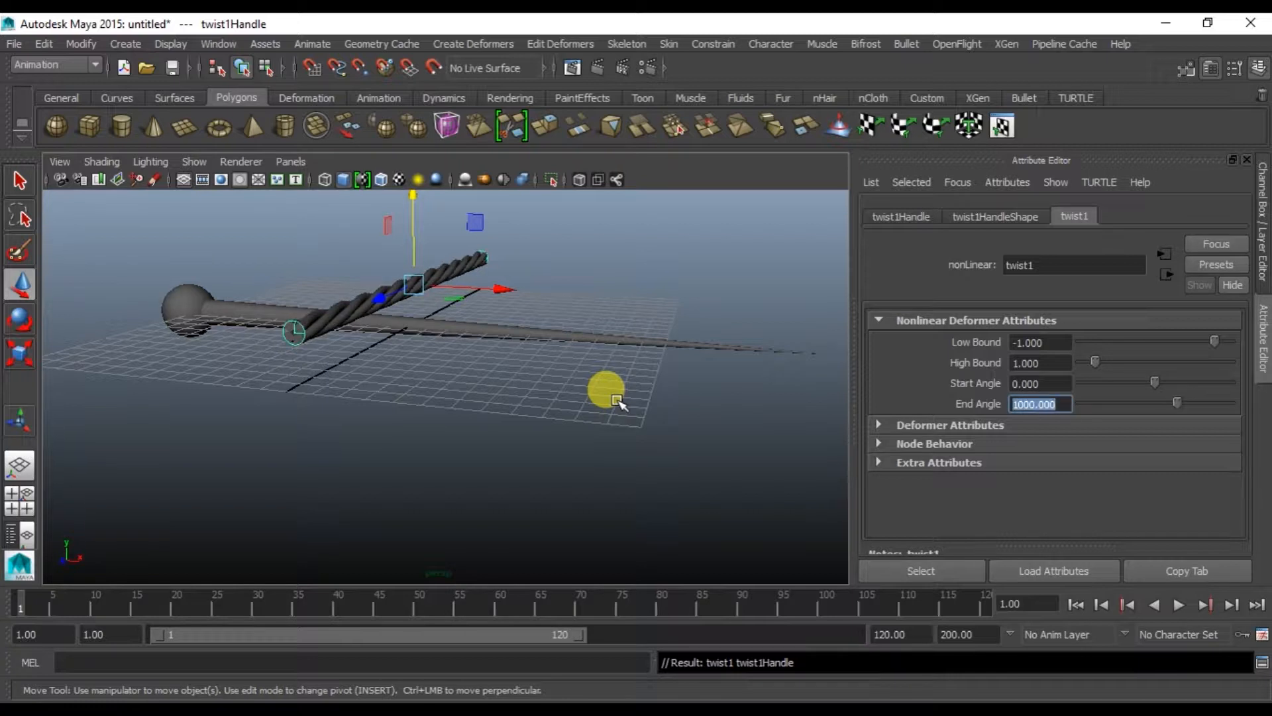
left_click(538, 217)
scroll(370, 288, "up", 5)
left_click_drag(396, 259, 415, 312, "alt")
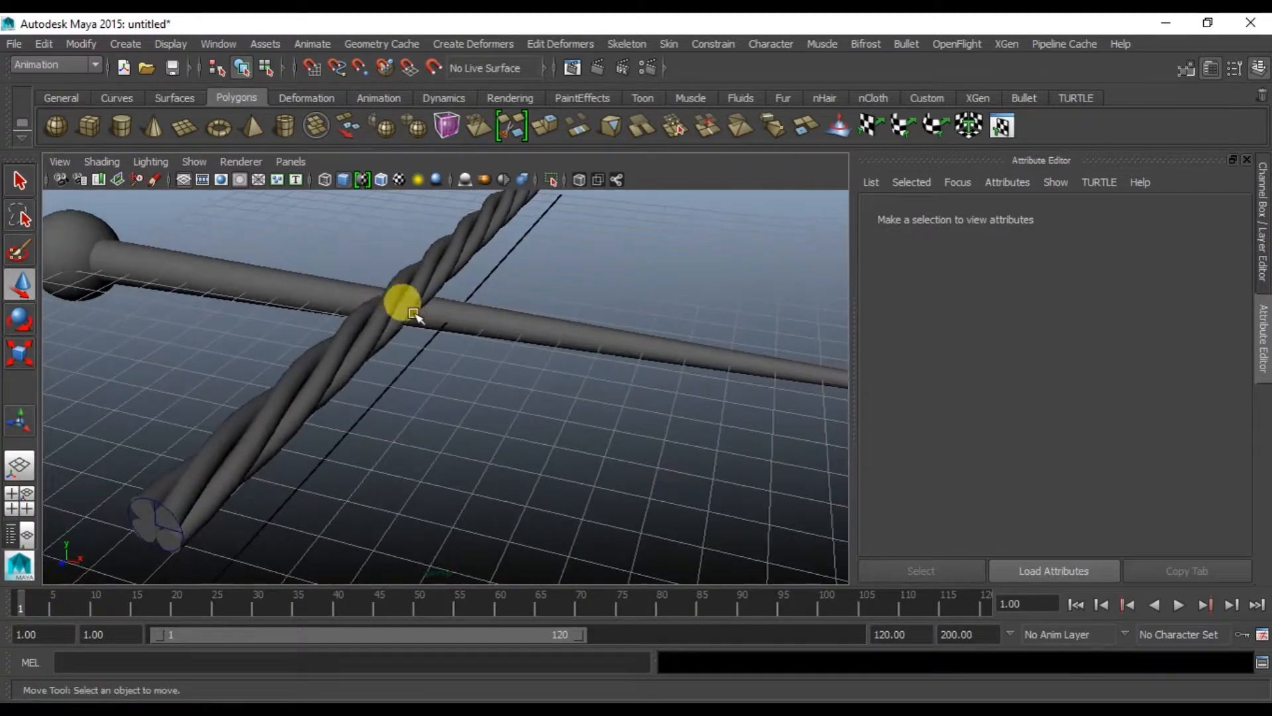
Select the four twisted strands with the twist handle and delete their construction history.
left_click(350, 331)
mouse_move(344, 334)
left_mouse_down("alt")
mouse_move(342, 352)
mouse_move(292, 379)
mouse_move(368, 336)
left_mouse_up("alt")
left_click_drag(343, 212, 408, 259)
left_click(397, 289)
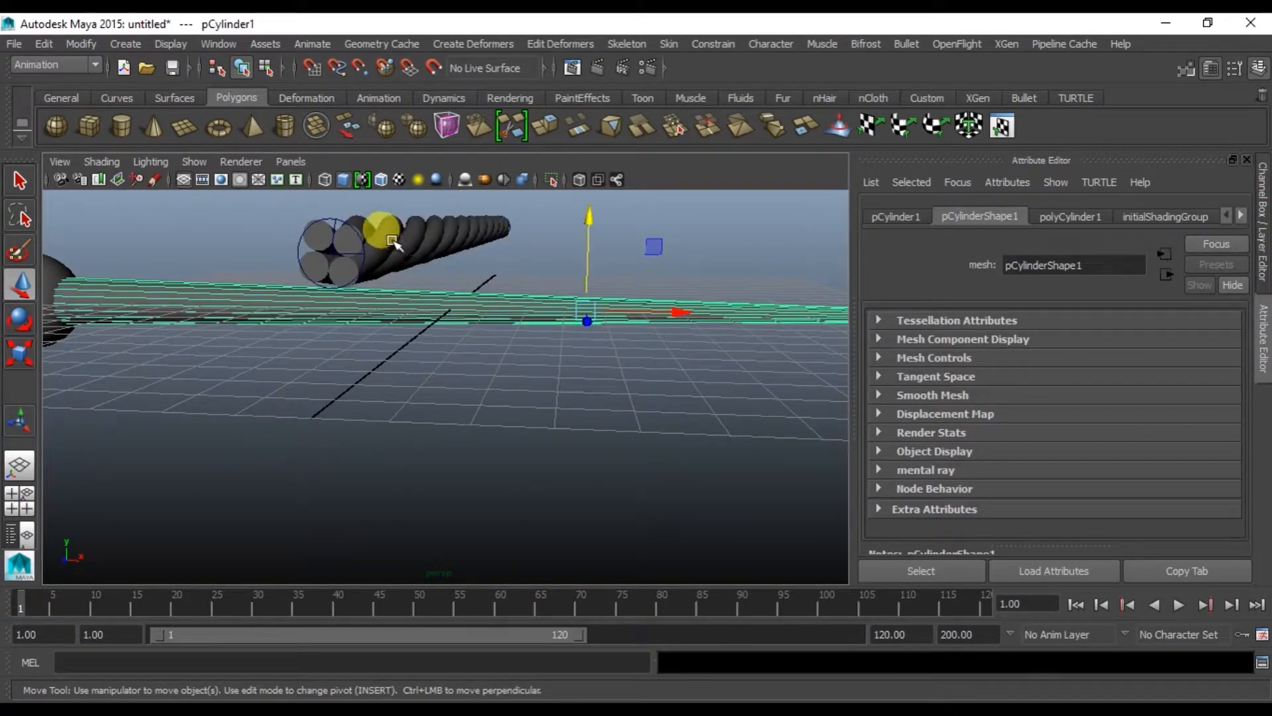
key("ctrl+z")
left_click(43, 43)
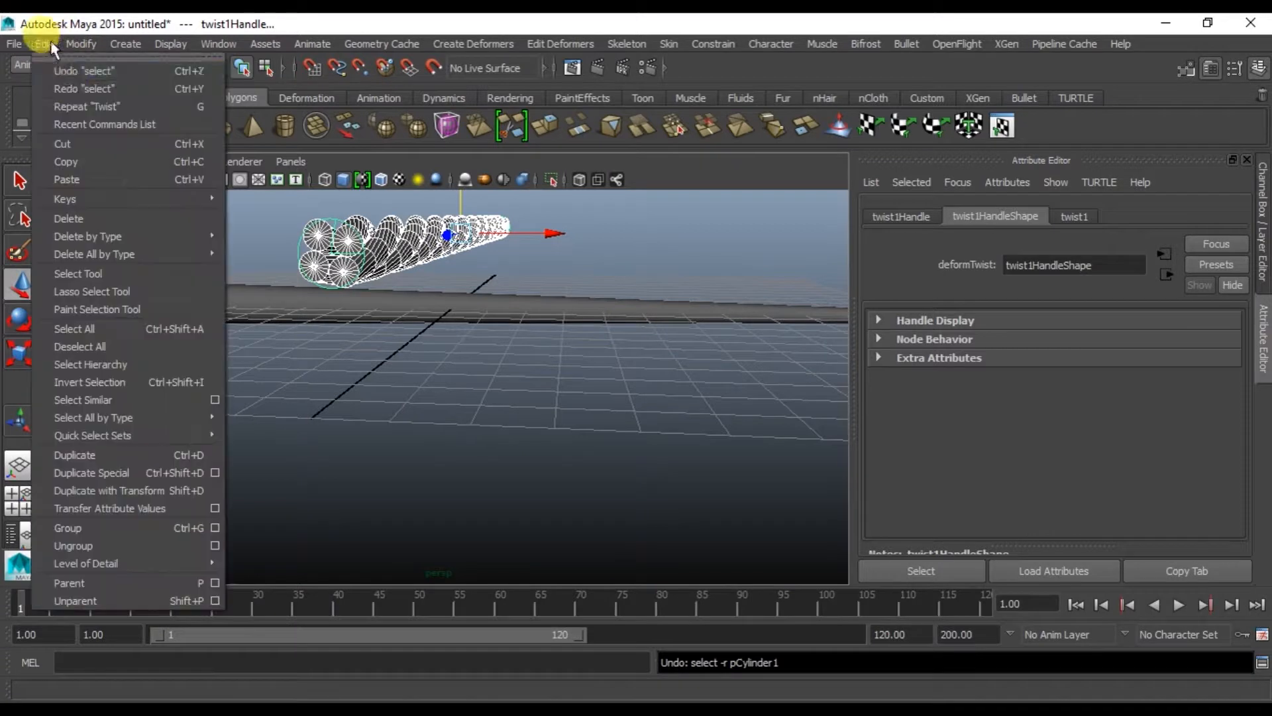
mouse_move(128, 253)
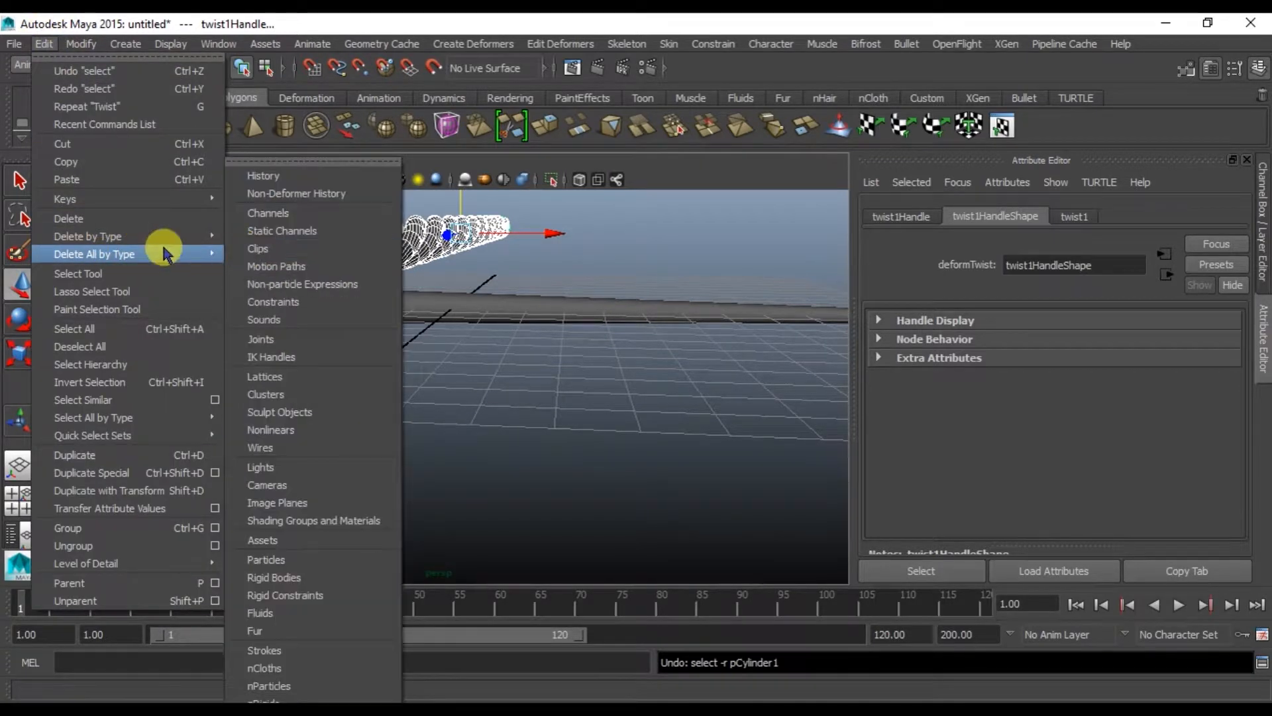
left_click(262, 247)
left_click(396, 278)
left_click(622, 230)
left_click(403, 258)
Group the four twisted strands and center the group's pivot on the rope.
left_click_drag(426, 270, 508, 292, "alt")
middle_click_drag(508, 291, 457, 364, "alt")
left_click_drag(457, 258, 548, 314)
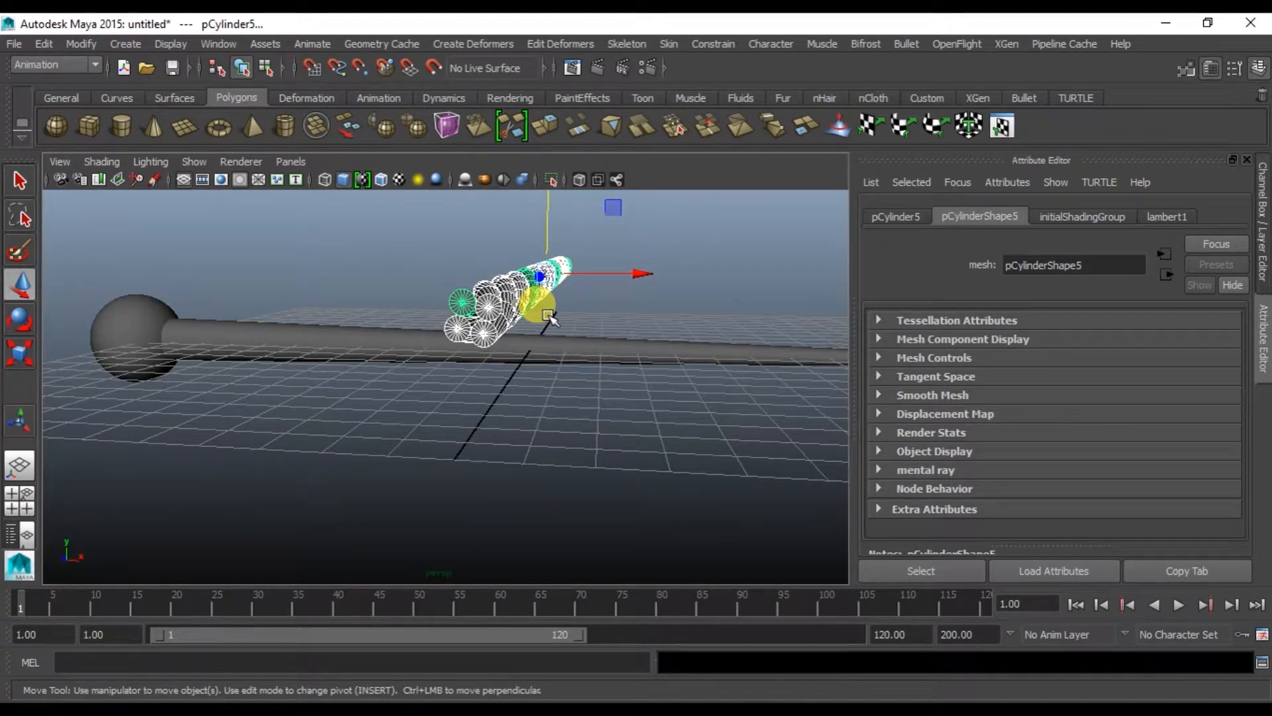
key("ctrl+g")
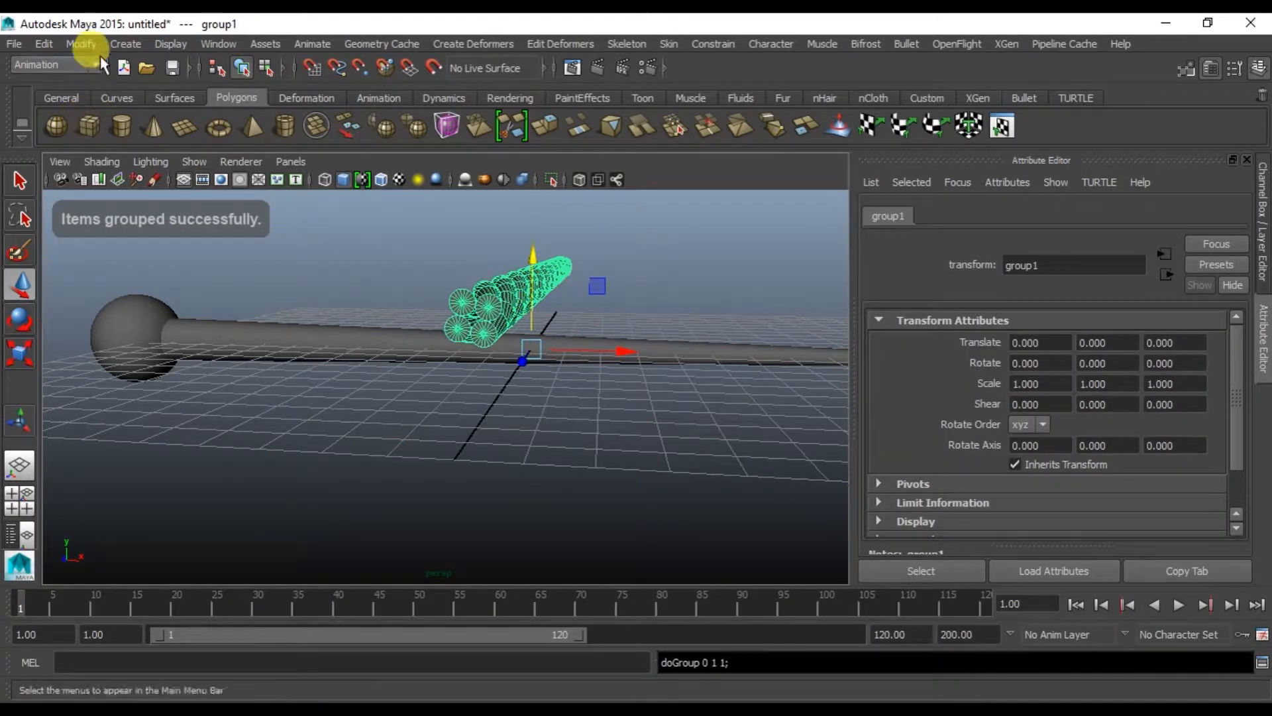
left_click(89, 42)
left_click(157, 213)
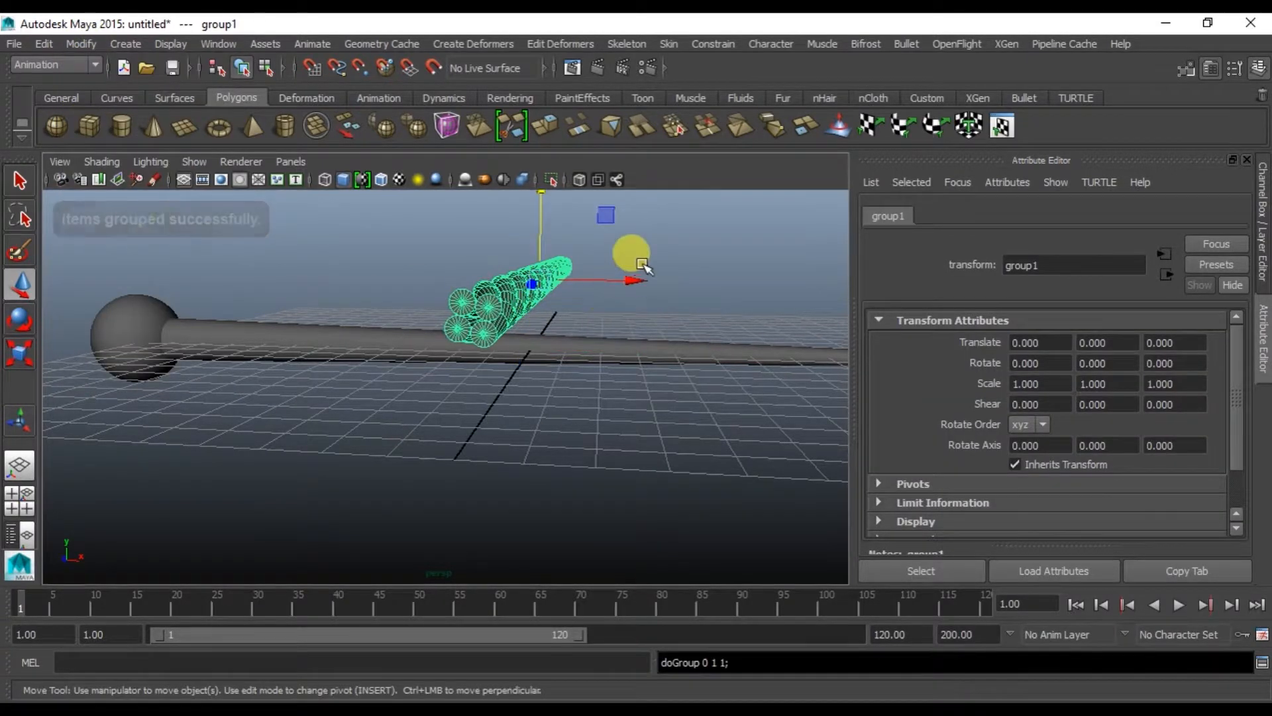
left_click_drag(602, 253, 475, 386, "alt")
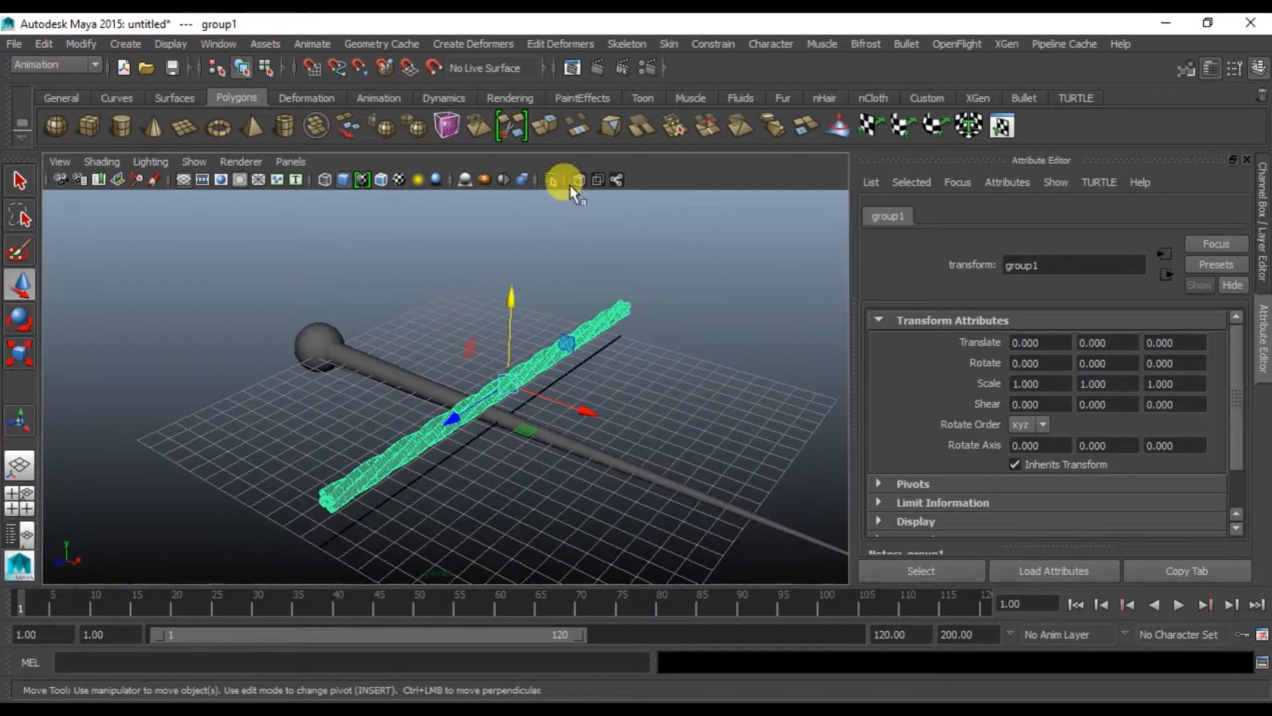
Apply a nonlinear Bend deformer to the grouped rope.
left_click(55, 64)
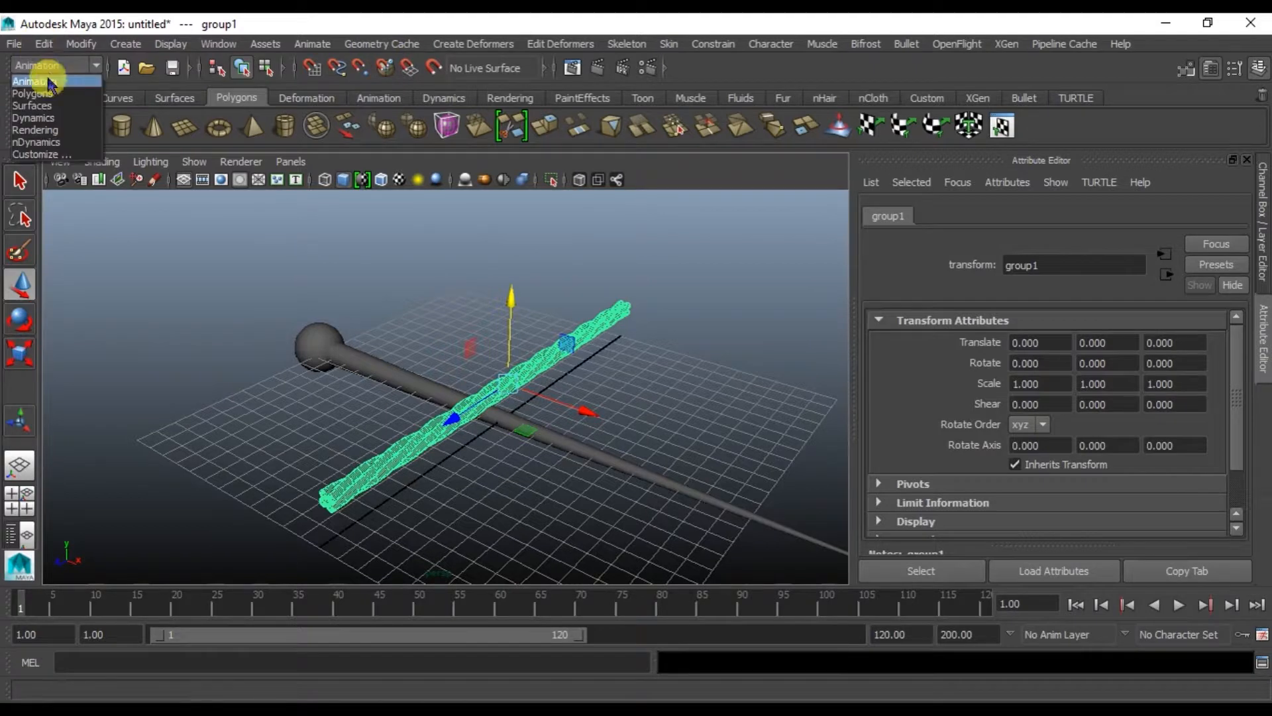
left_click(40, 63)
left_click(480, 45)
mouse_move(570, 183)
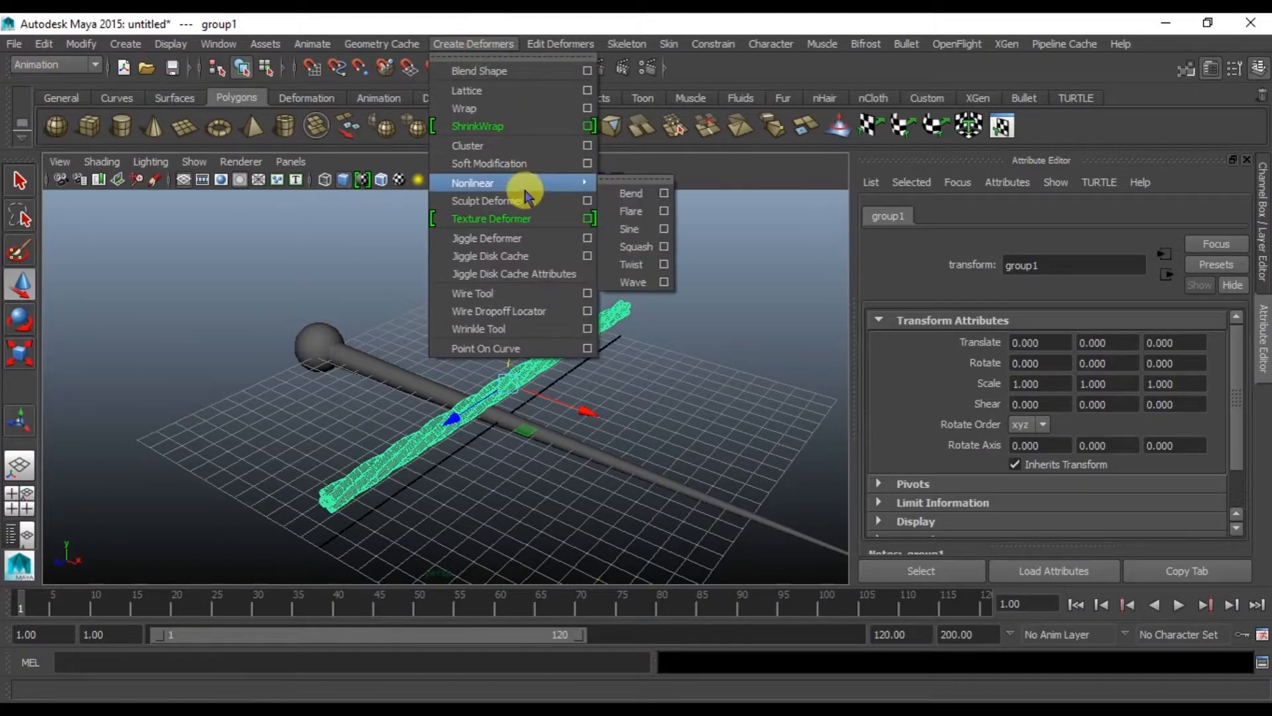
left_click(635, 192)
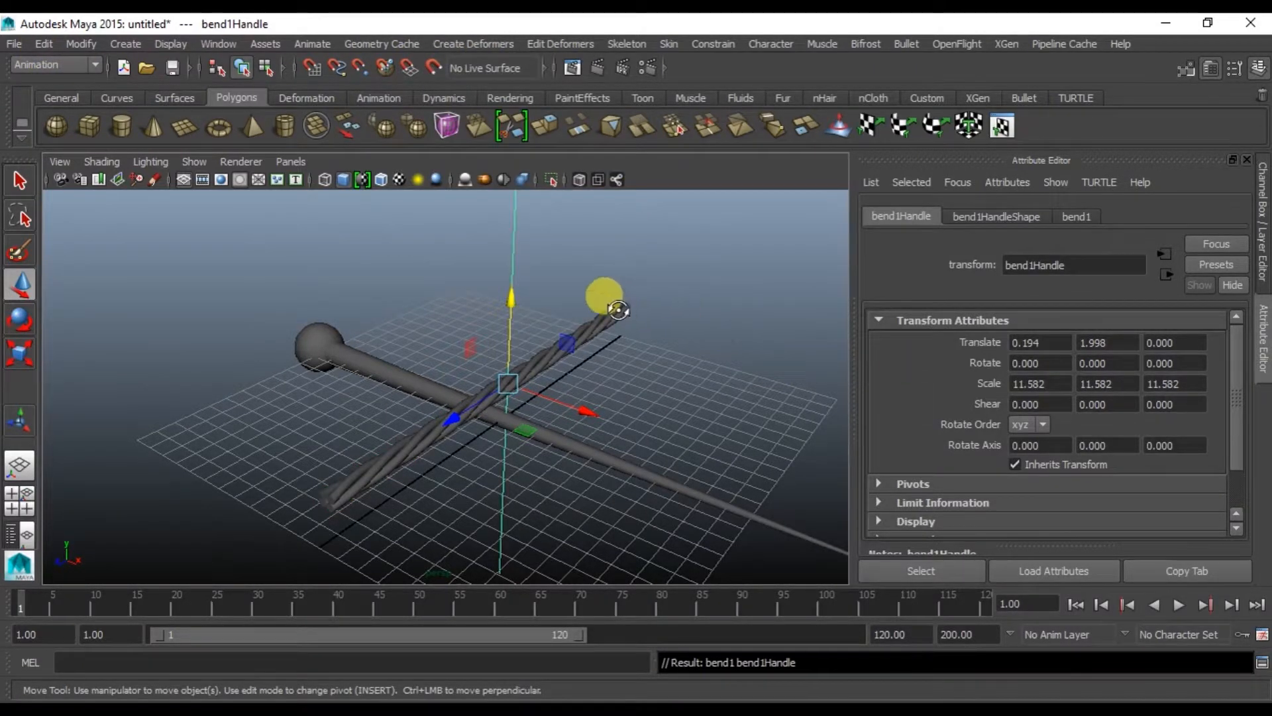
Rotate the bend deformer handle to -90 degrees about X so it runs along the rope.
left_click_drag(622, 306, 523, 312, "alt")
key("e")
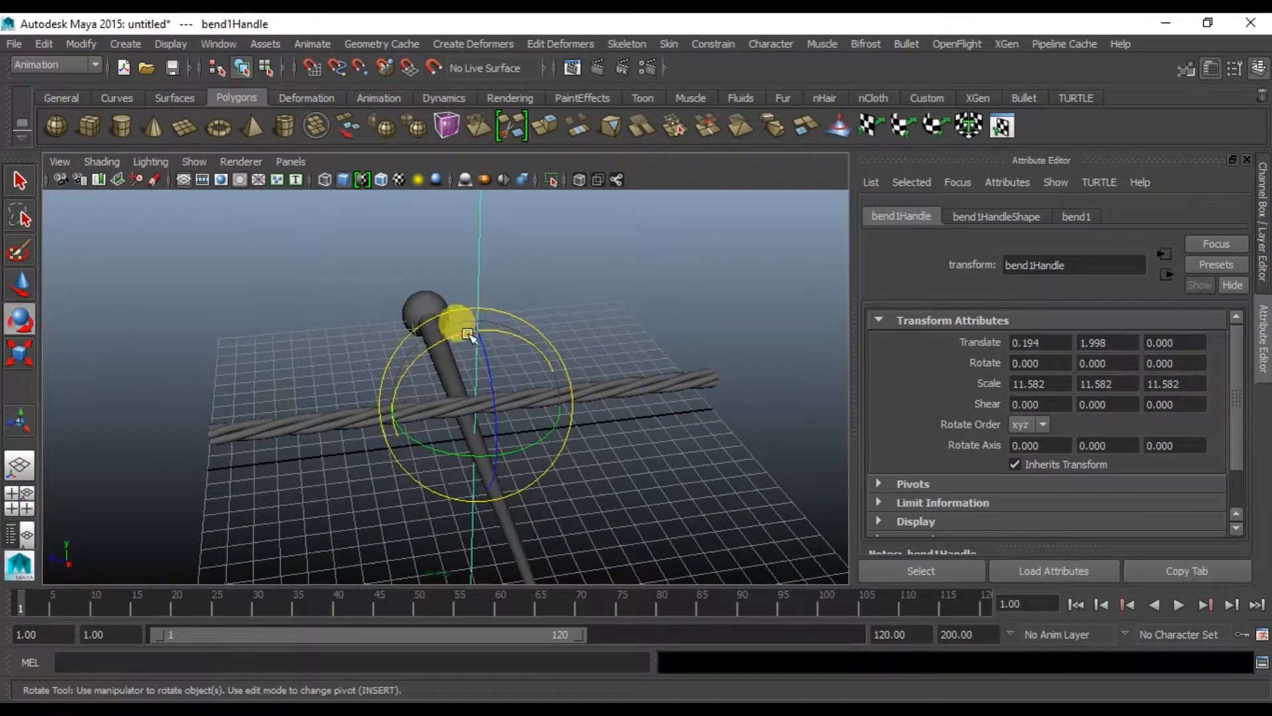
left_click_drag(453, 333, 582, 341)
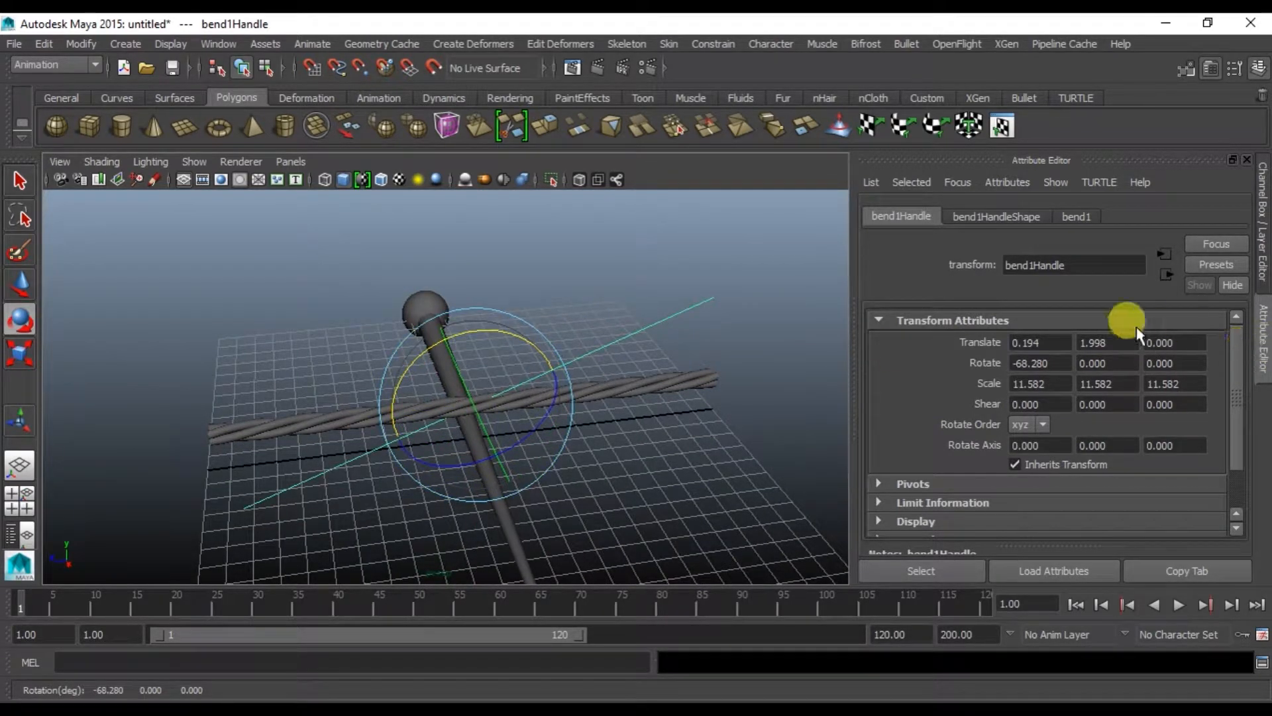
left_click(1055, 361)
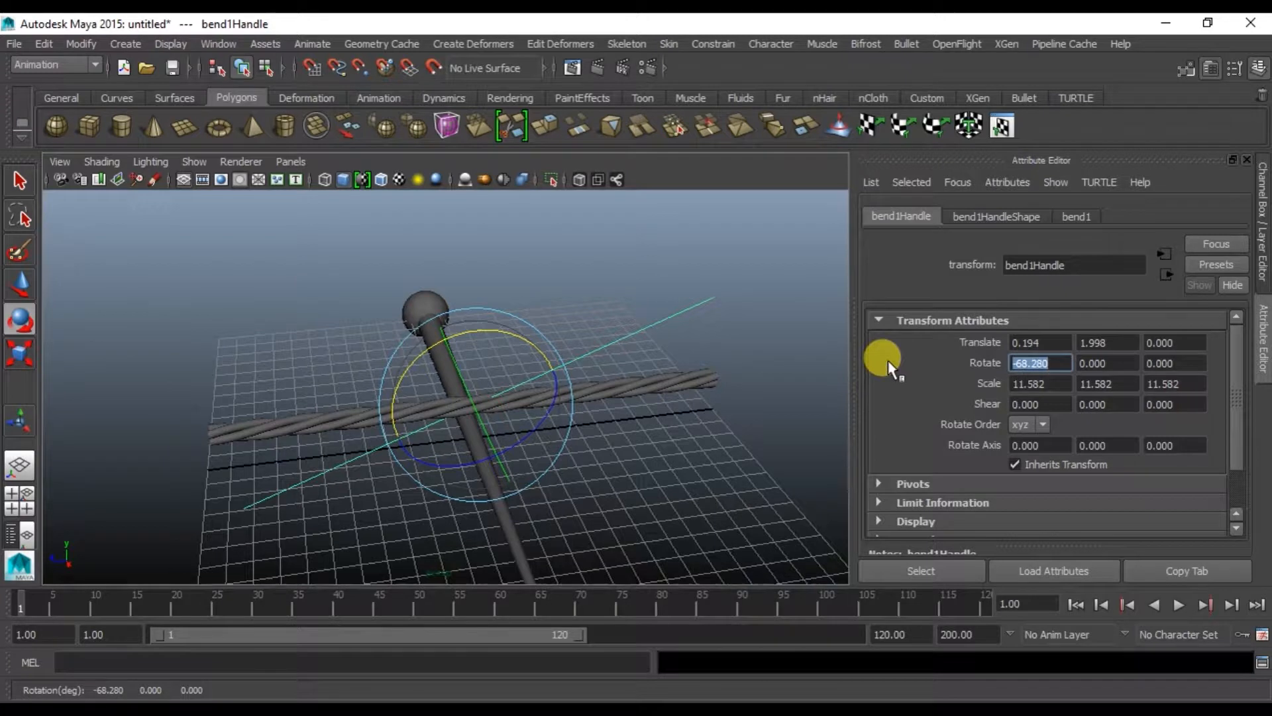
key("Return")
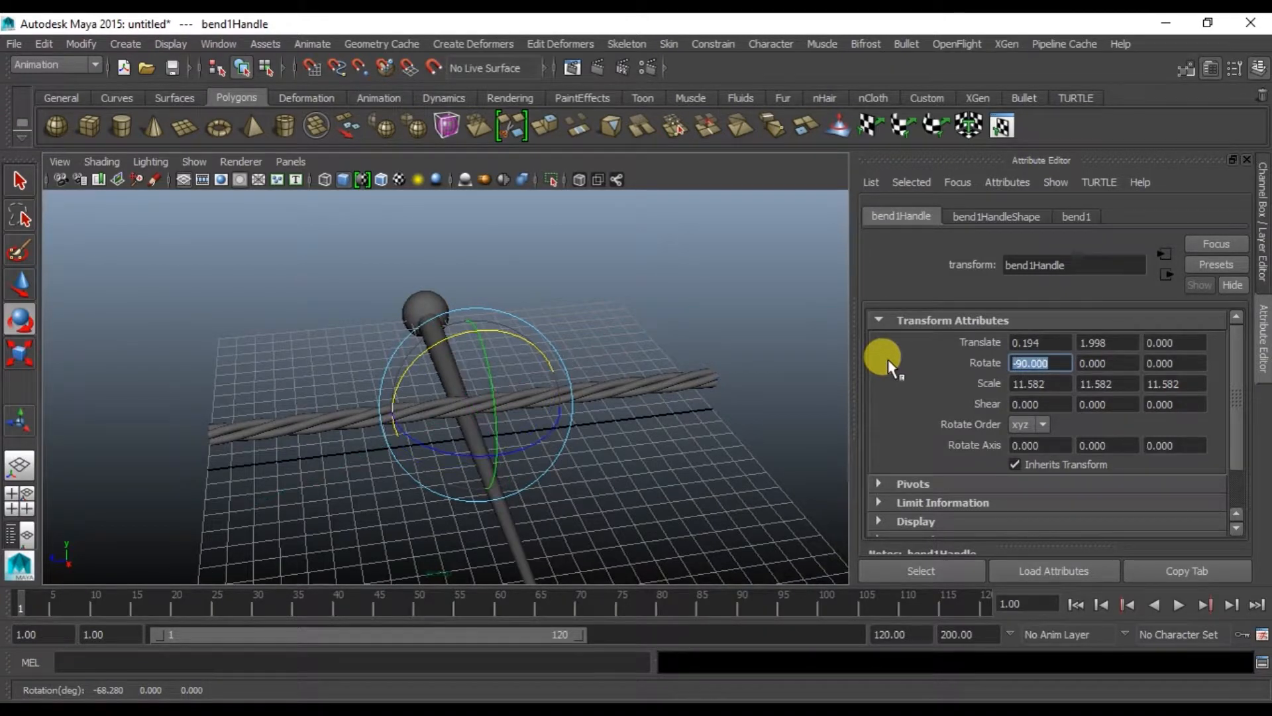
Set the bend deformer's Curvature to -150 to curl the rope into an open ring.
left_click(1076, 217)
left_click_drag(1161, 383, 1091, 385)
left_click_drag(556, 335, 493, 385, "alt")
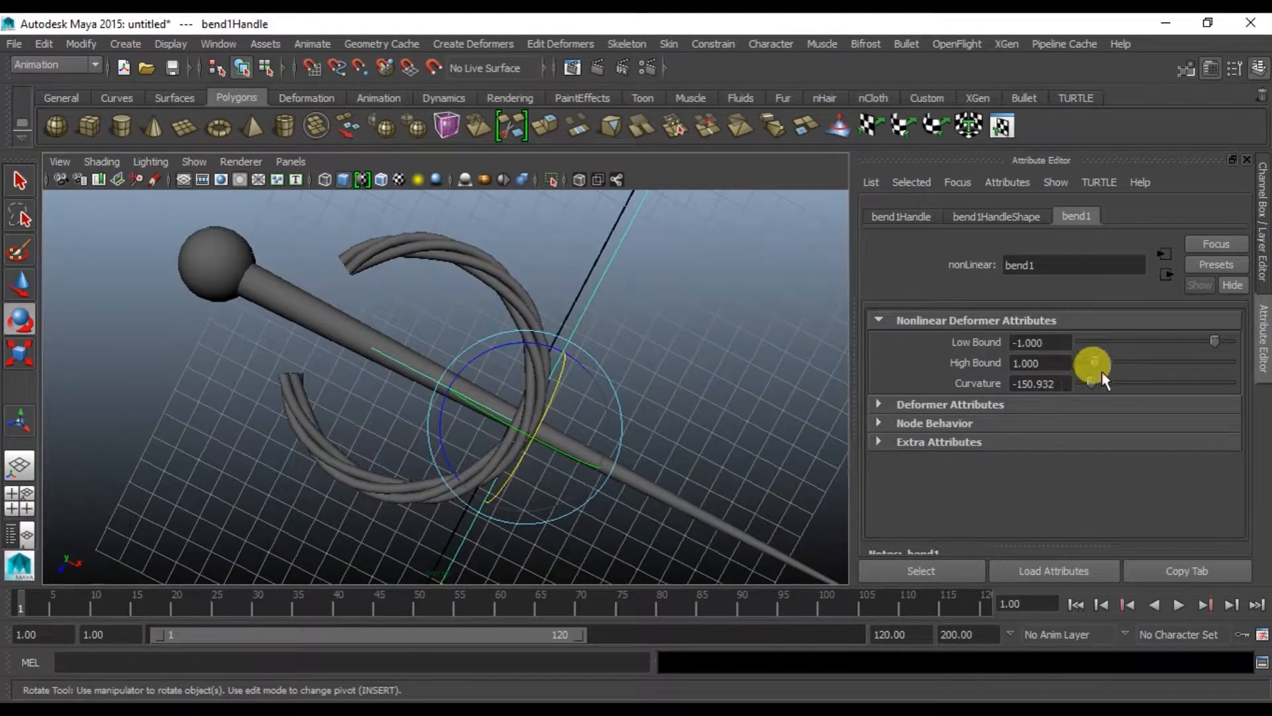
left_click_drag(1087, 379, 1092, 381)
left_click(1037, 383)
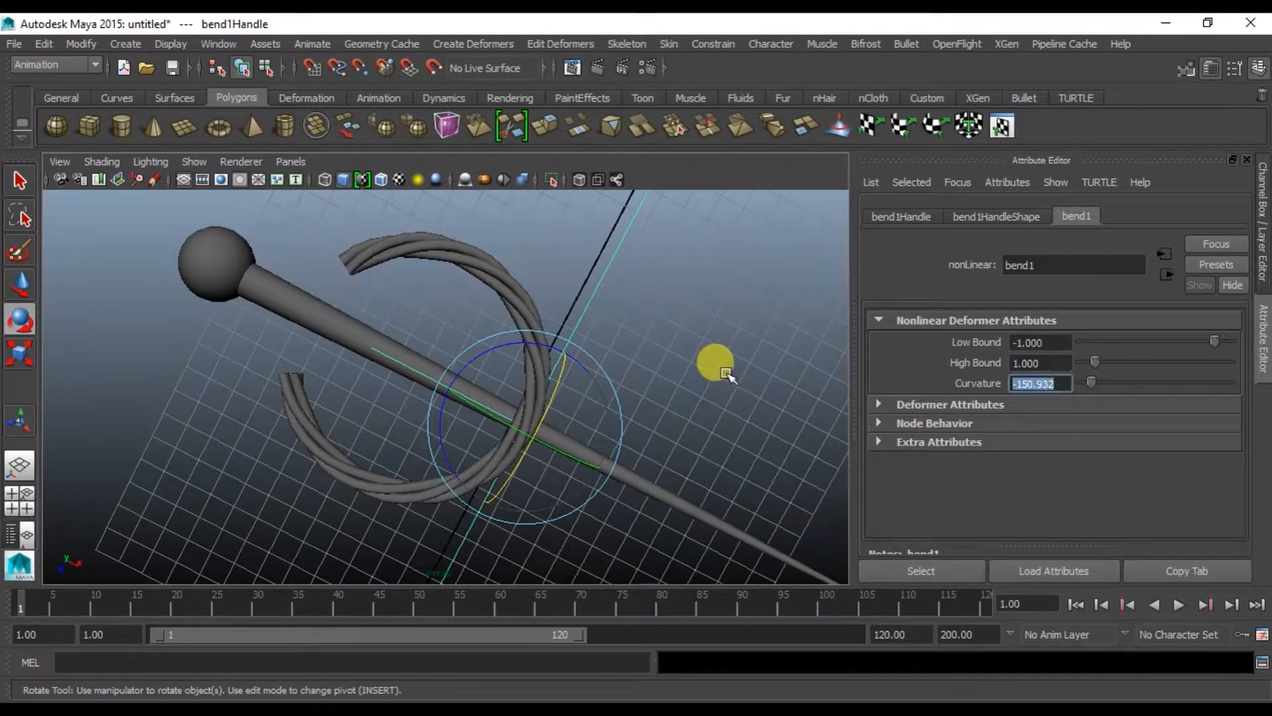
key("Return")
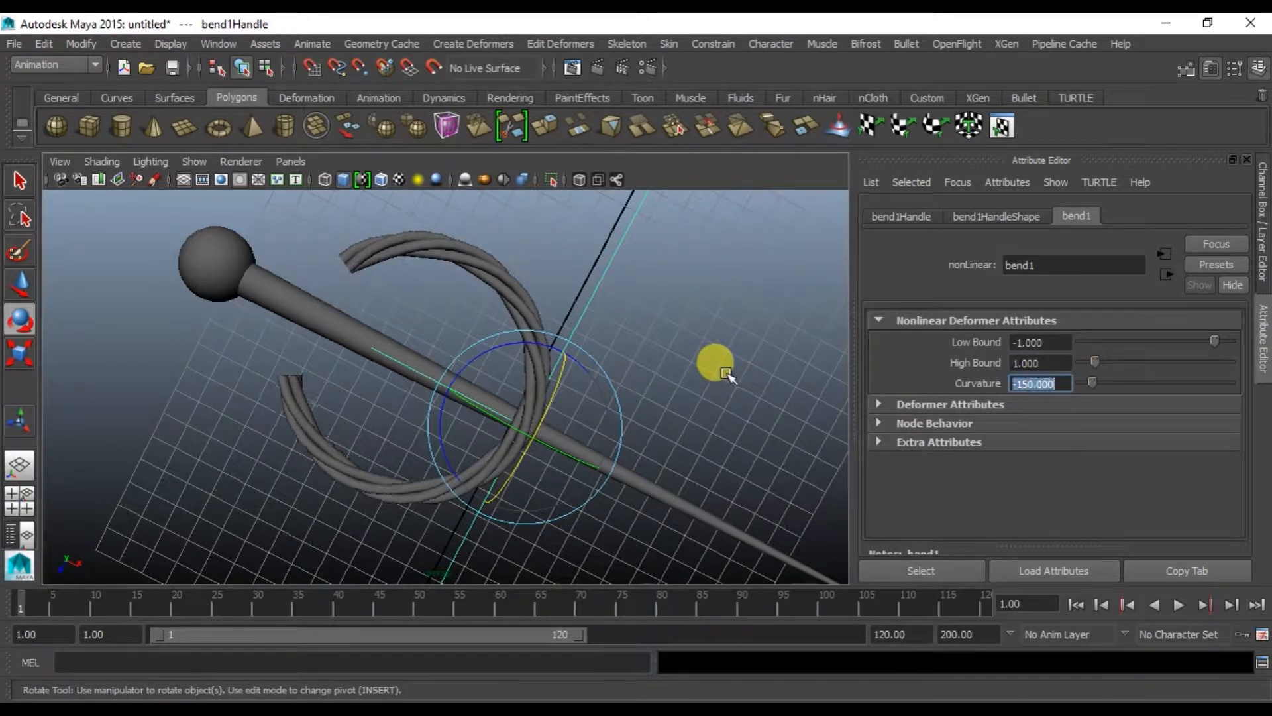
Select the bent rope together with its bend handle and delete the construction history to bake the curved shape.
left_click_drag(467, 293, 527, 227, "alt")
left_click(627, 318)
left_click_drag(389, 452, 507, 418, "alt")
left_click(505, 400)
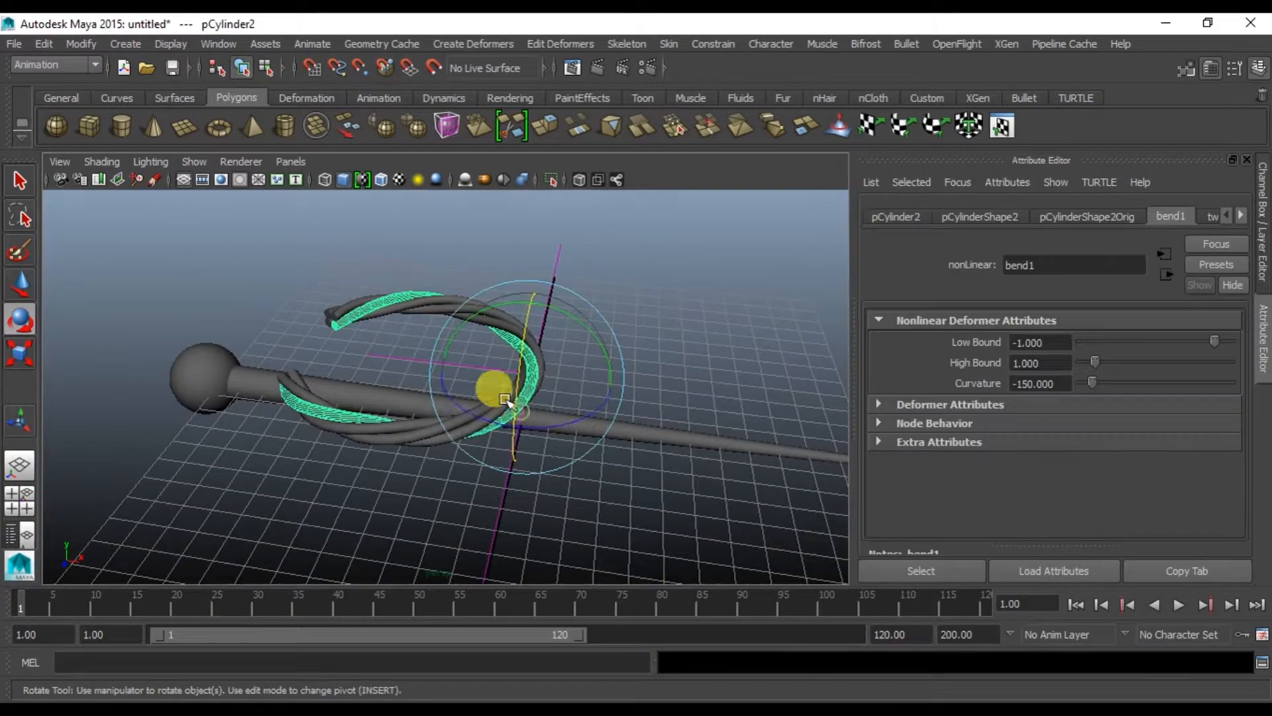
left_click(526, 262)
left_click_drag(458, 272, 451, 330)
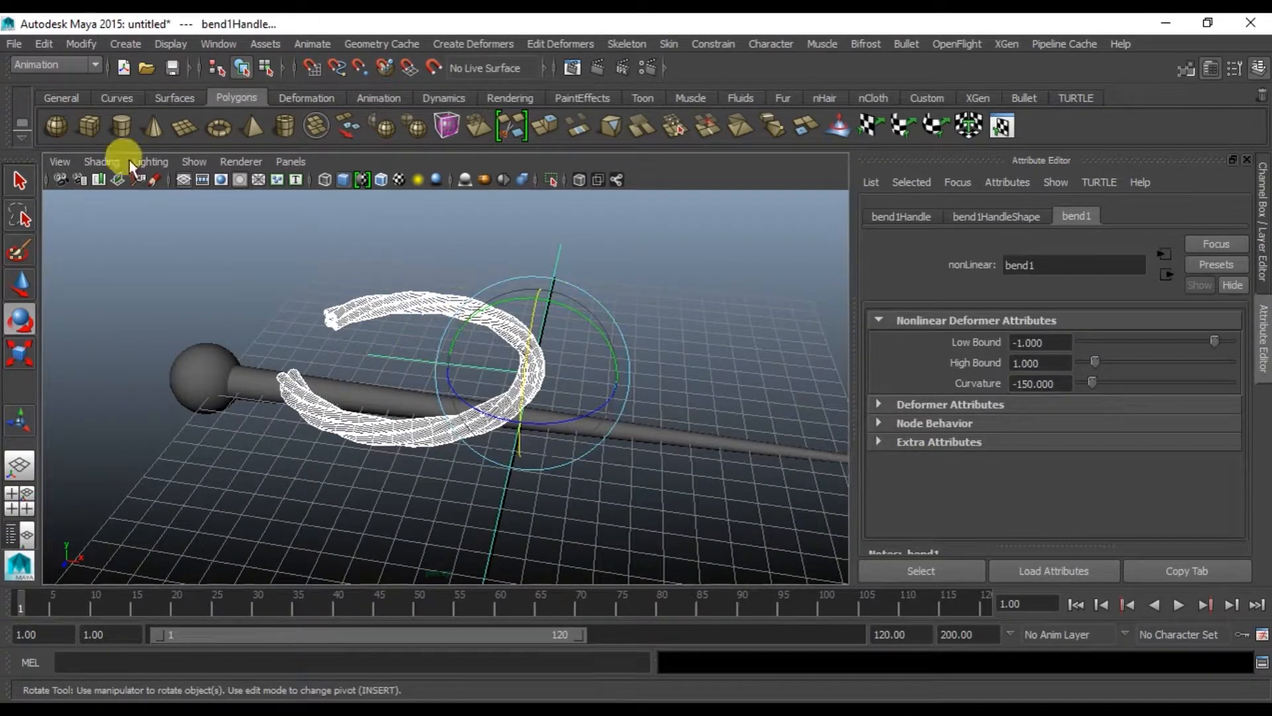
left_click(44, 43)
mouse_move(108, 244)
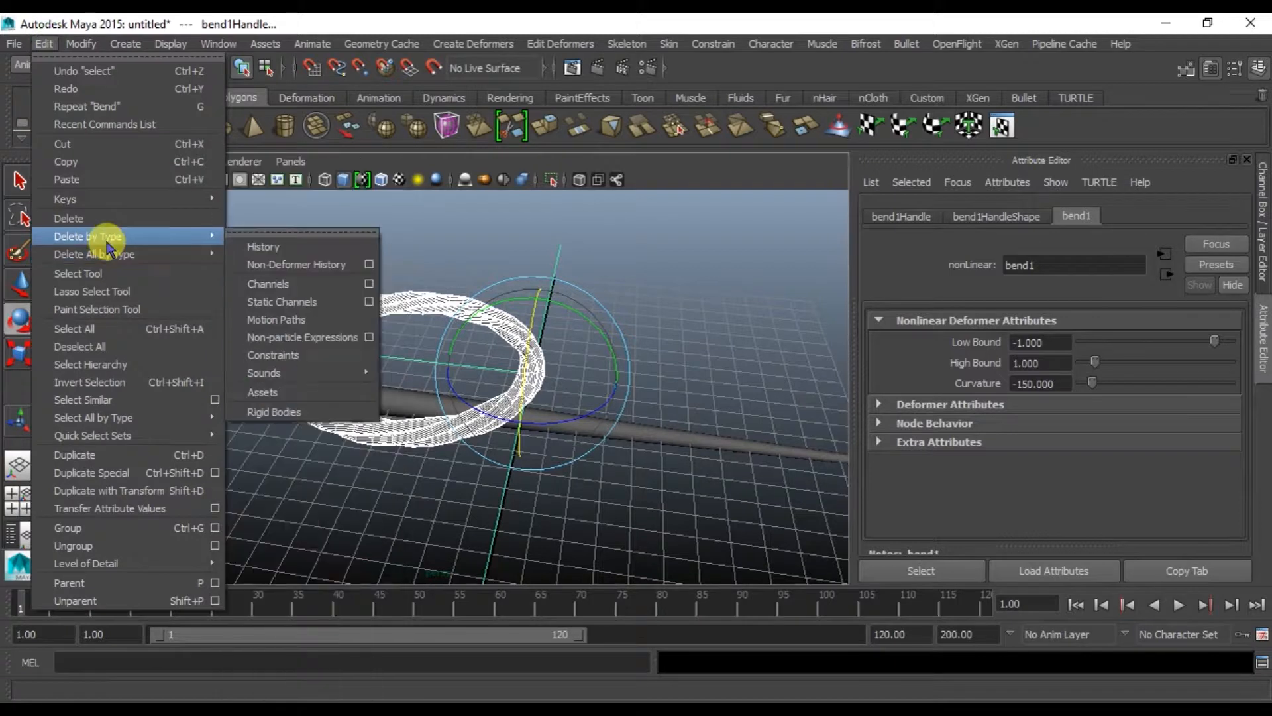
left_click(269, 244)
left_click(396, 329)
left_click(487, 410)
left_click_drag(446, 423, 442, 386, "alt")
key("w")
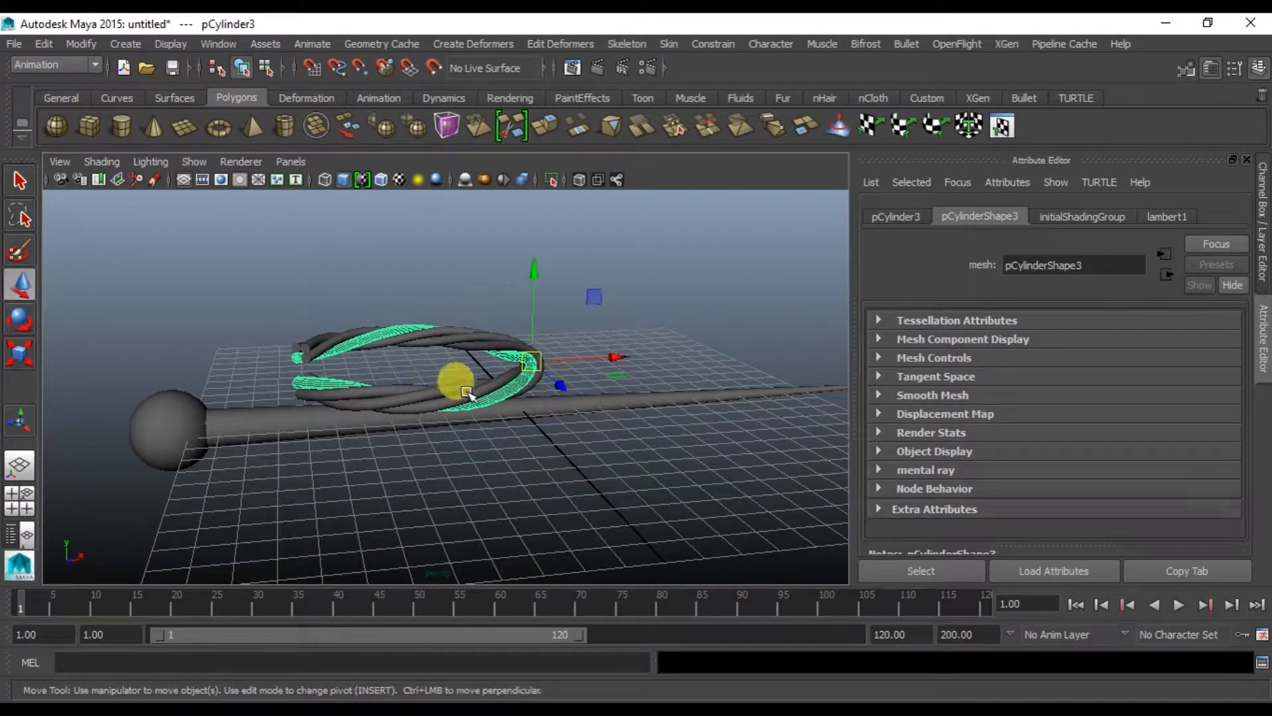
left_click(656, 316)
Duplicate the needle's ball head and slide the copy along the shaft in the top view.
scroll(484, 391, "up", 5)
left_click_drag(458, 402, 437, 449, "alt")
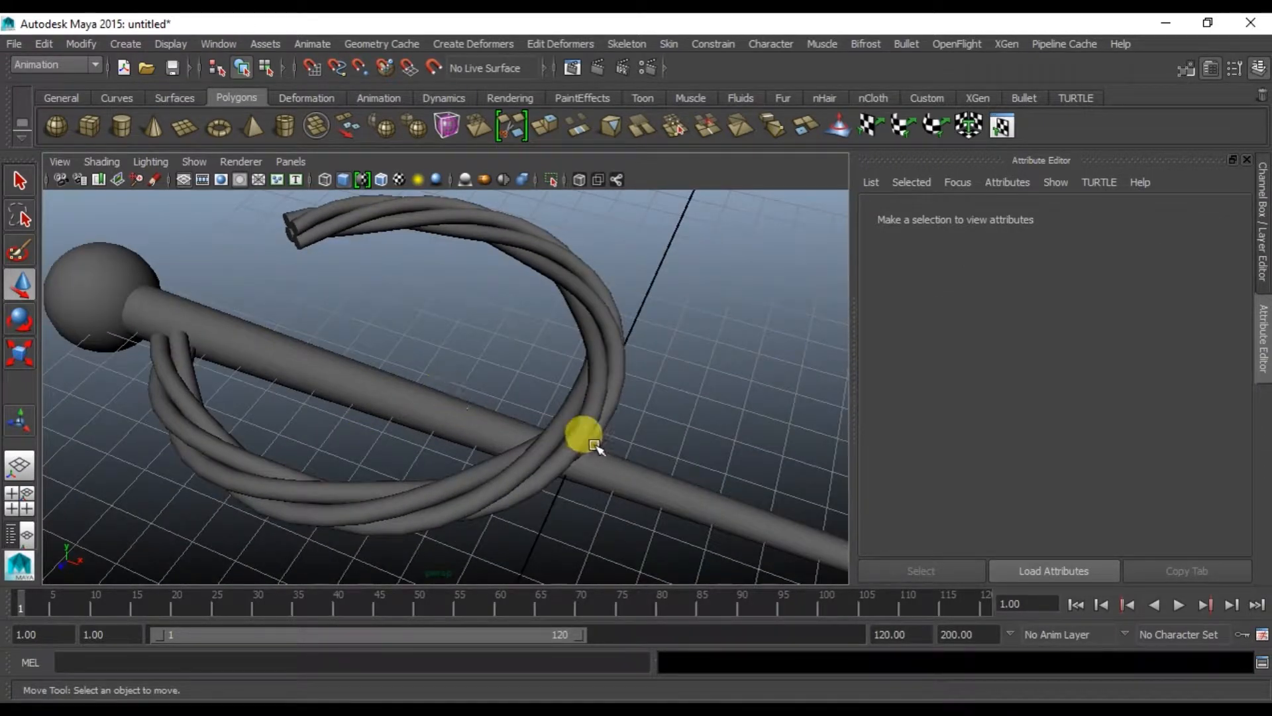
key("space")
key("space")
middle_click_drag(165, 292, 250, 312, "alt")
scroll(418, 368, "up", 3)
left_click(419, 371)
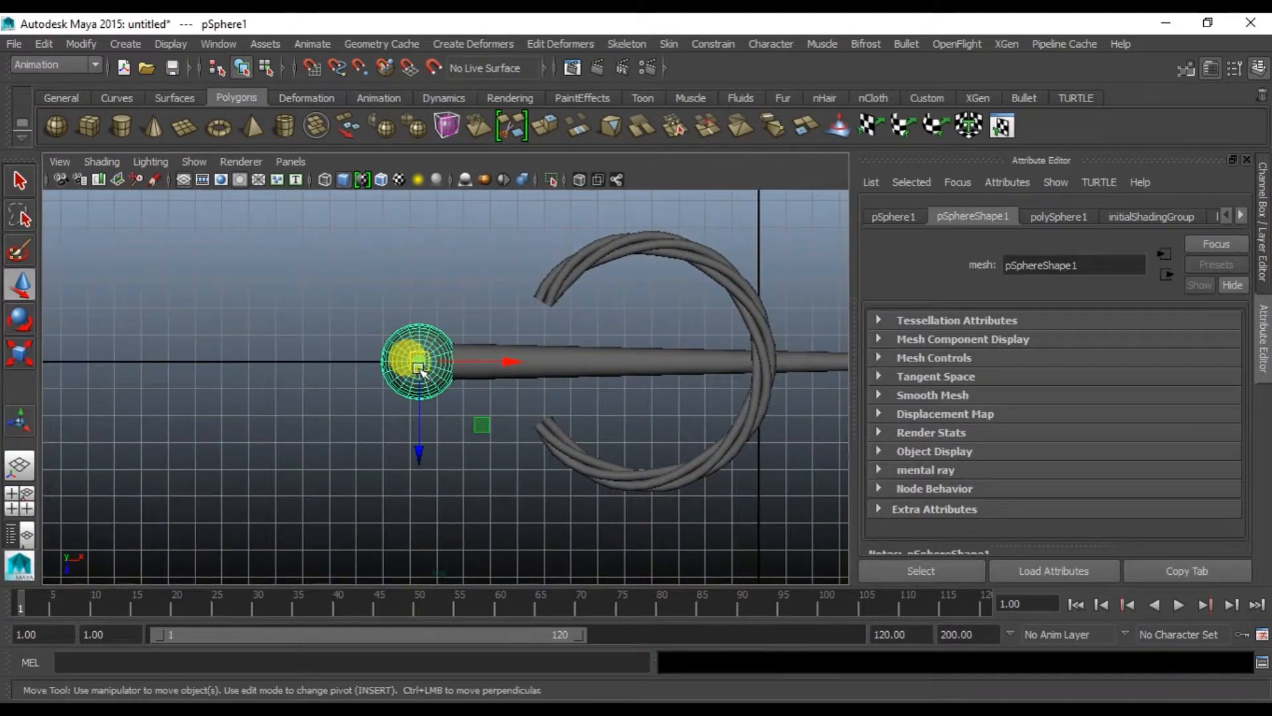
left_click_drag(514, 362, 665, 360)
scroll(555, 346, "up", 4)
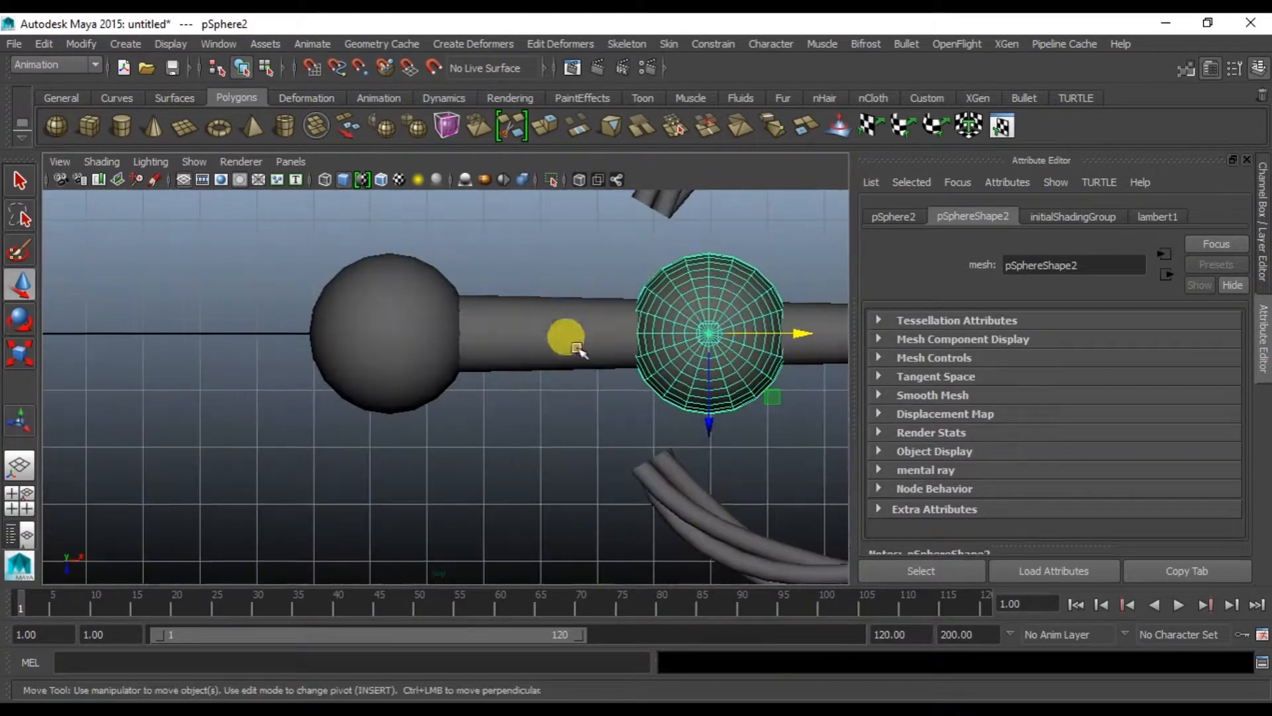
Move the copied ball onto the rope's nearer open end and scale it down uniformly to about 0.81.
middle_click_drag(555, 346, 420, 375, "alt")
left_click_drag(520, 476, 488, 375)
middle_click_drag(489, 374, 489, 528, "alt")
left_click_drag(489, 528, 503, 492)
mouse_move(571, 421)
left_mouse_down()
mouse_move(509, 422)
mouse_move(520, 421)
left_mouse_up()
key("r")
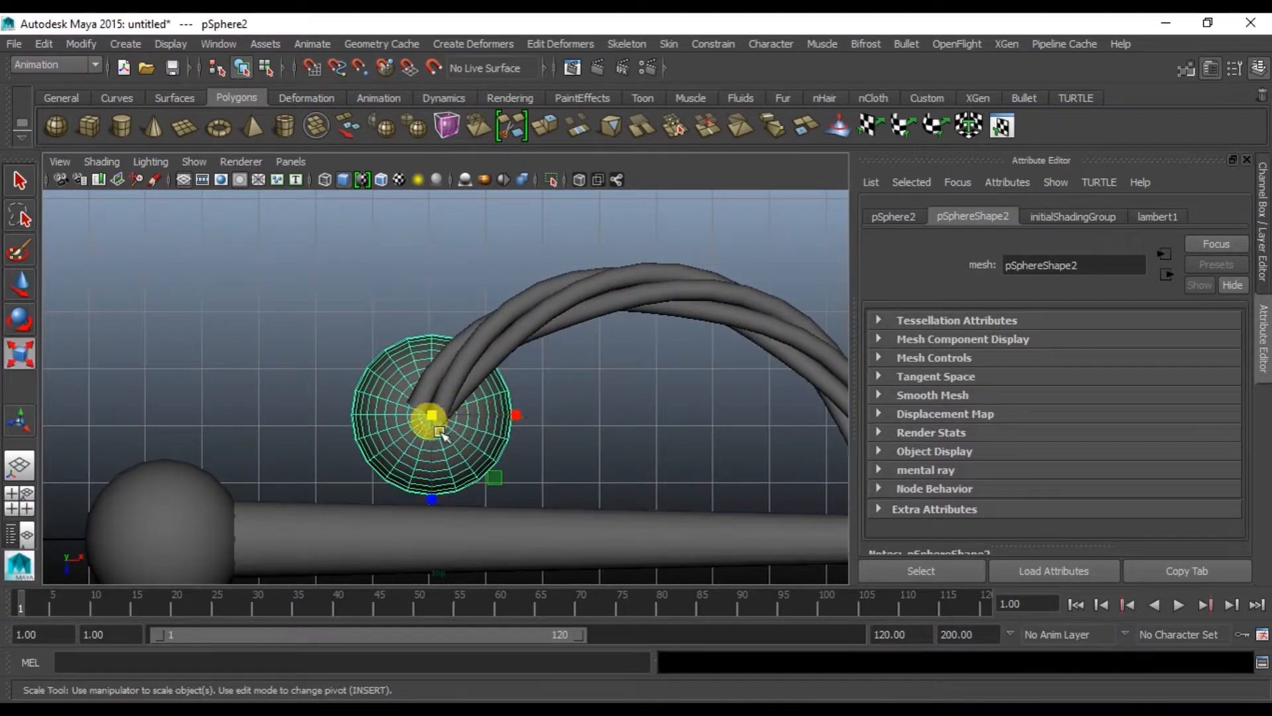
left_click_drag(432, 415, 371, 435)
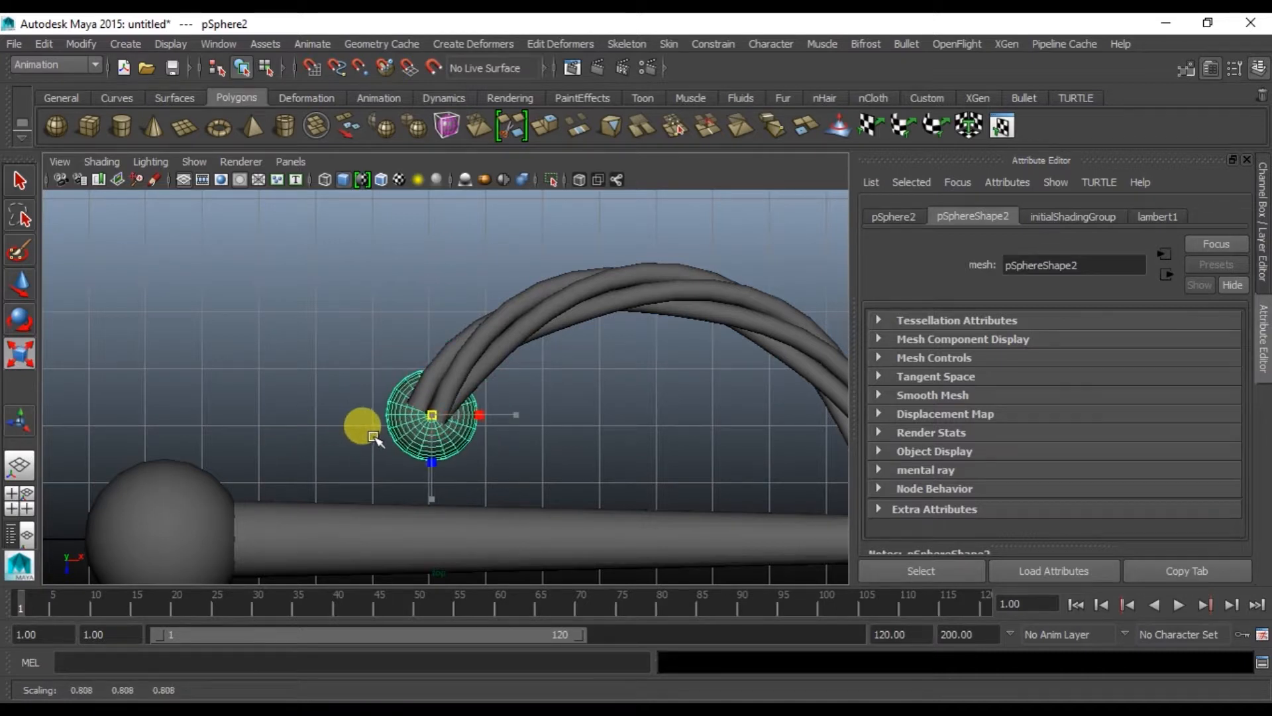
Raise the small ball to the rope's height in the front view and align it with the rope end in wireframe.
key("space")
key("space")
scroll(169, 487, "up", 3)
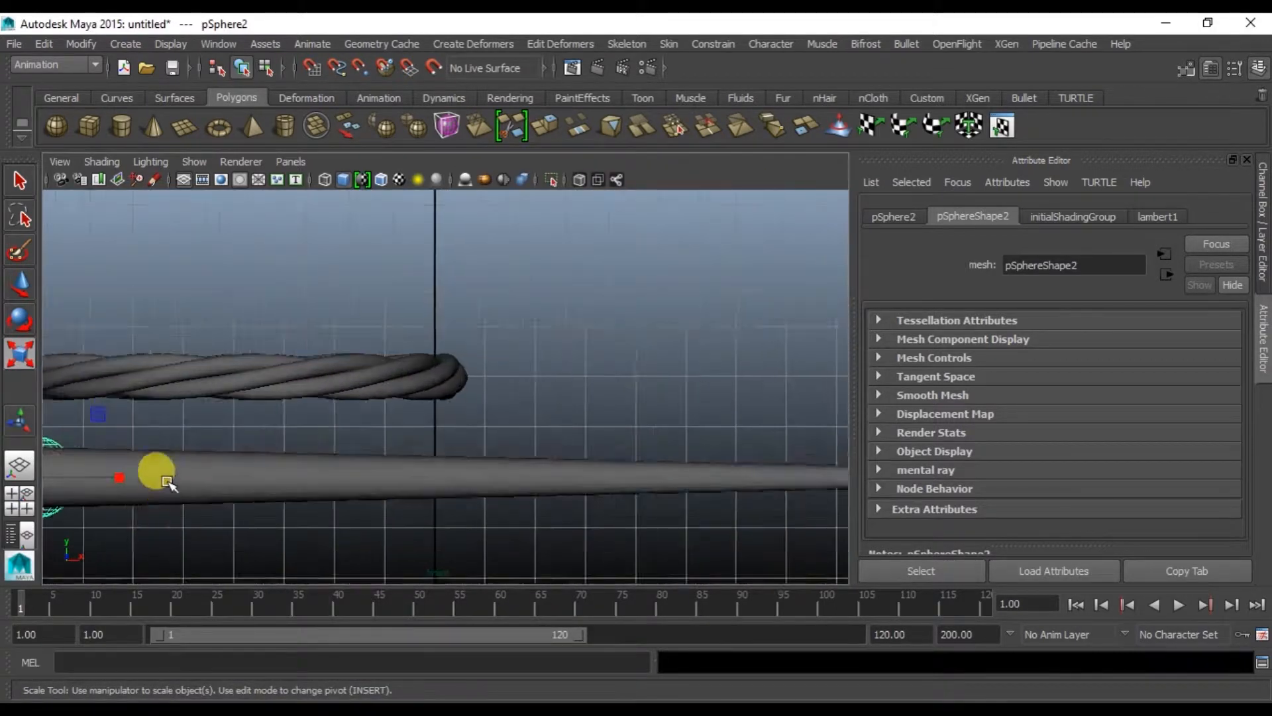
middle_click_drag(168, 484, 504, 452, "alt")
key("w")
left_click_drag(376, 302, 369, 256)
right_click_drag(369, 256, 372, 398, "alt")
middle_click_drag(373, 399, 389, 399, "alt")
key("4")
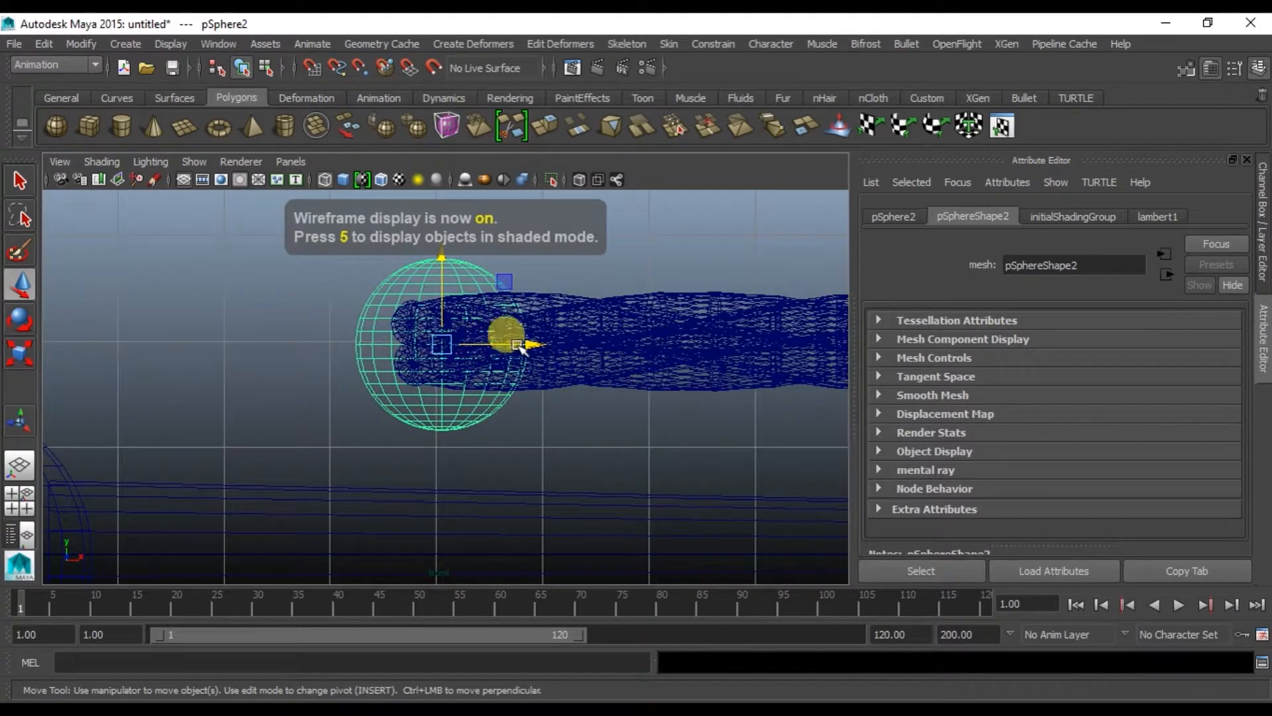
left_click_drag(530, 344, 535, 346)
Fine-tune the small ball in the wireframe top view so that it just caps the rope end, and return to the perspective view.
key("space")
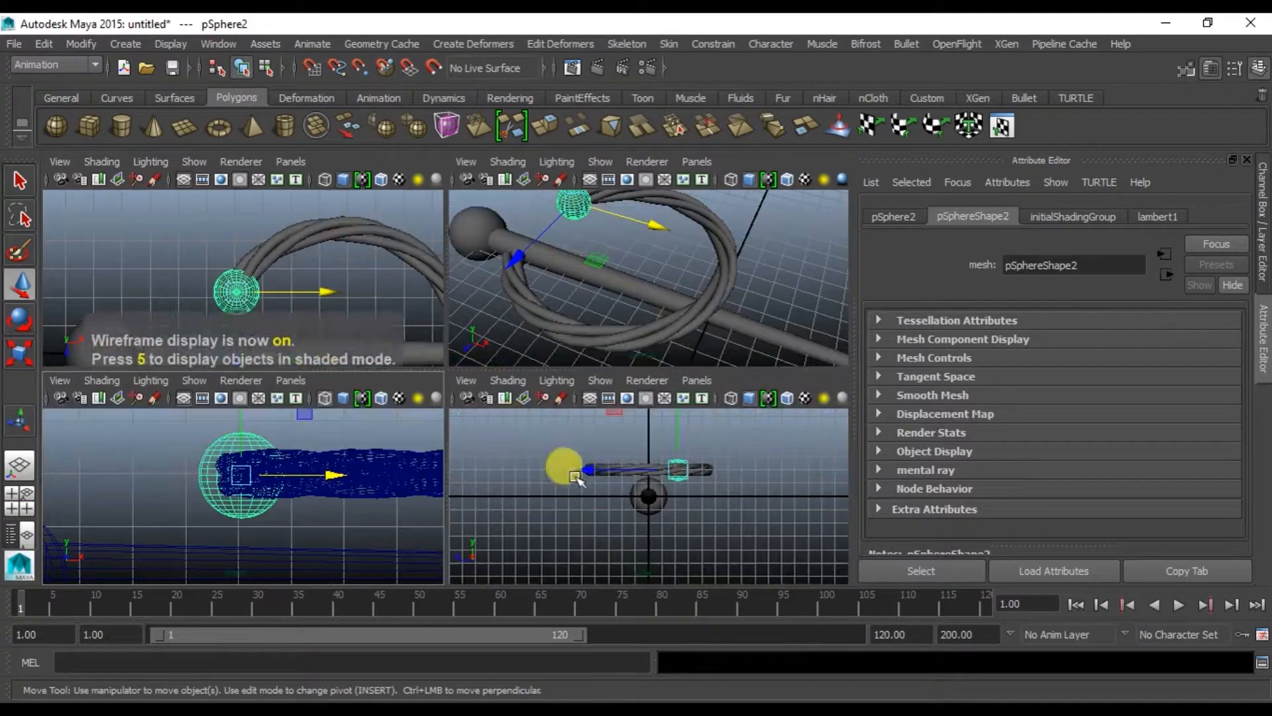
key("space")
right_click_drag(279, 321, 357, 356, "alt")
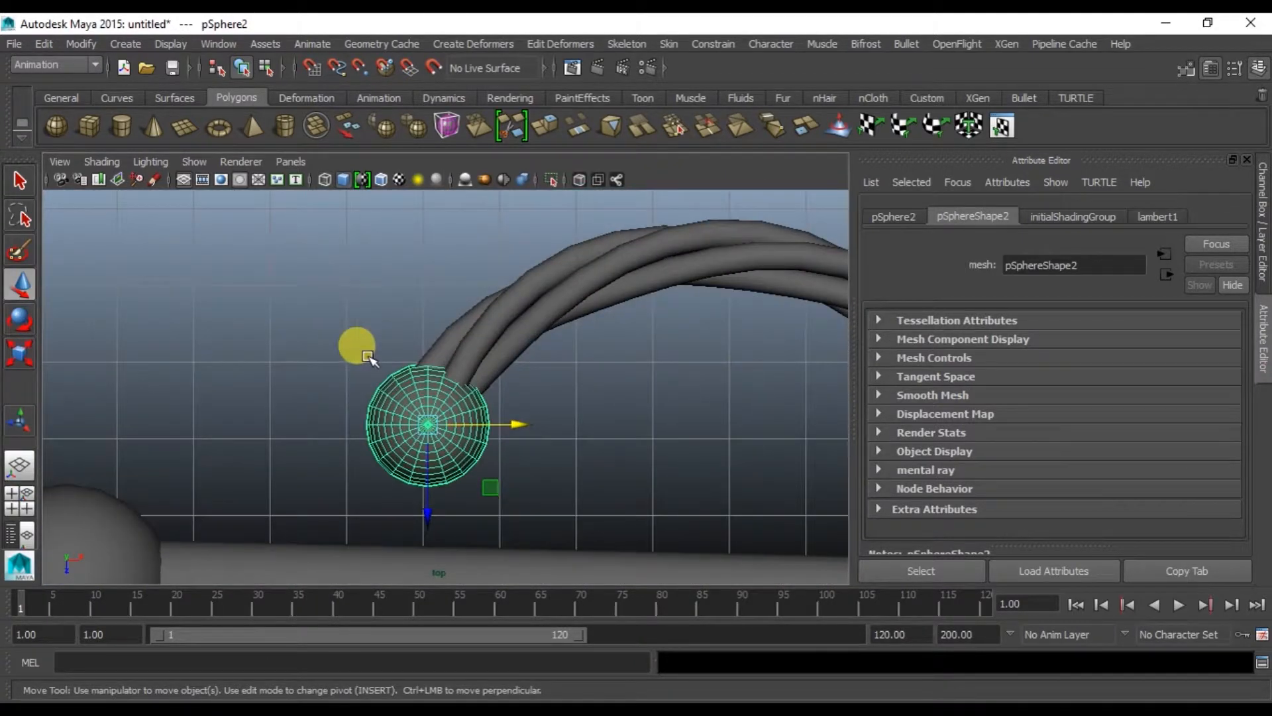
key("4")
scroll(457, 466, "up", 3)
left_click_drag(417, 547, 391, 578)
left_click_drag(500, 489, 490, 489)
middle_click_drag(467, 535, 485, 433, "alt")
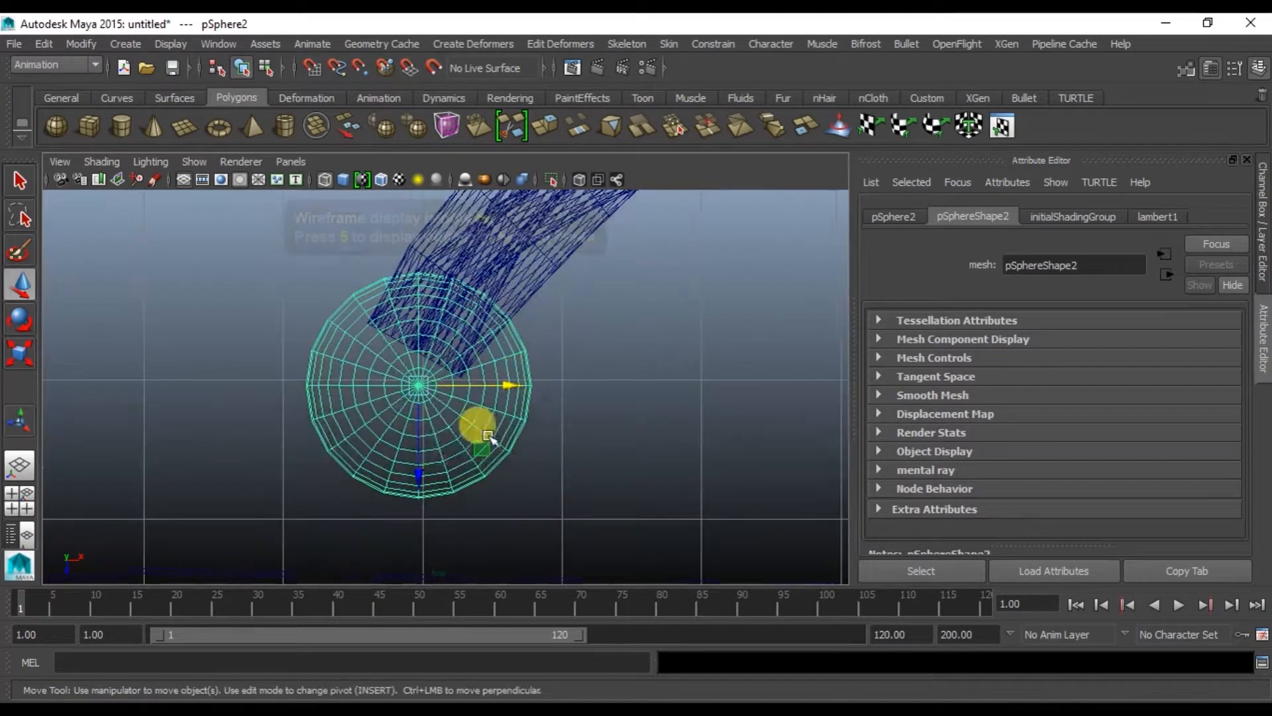
left_click_drag(421, 479, 408, 494)
left_click_drag(519, 409, 488, 391)
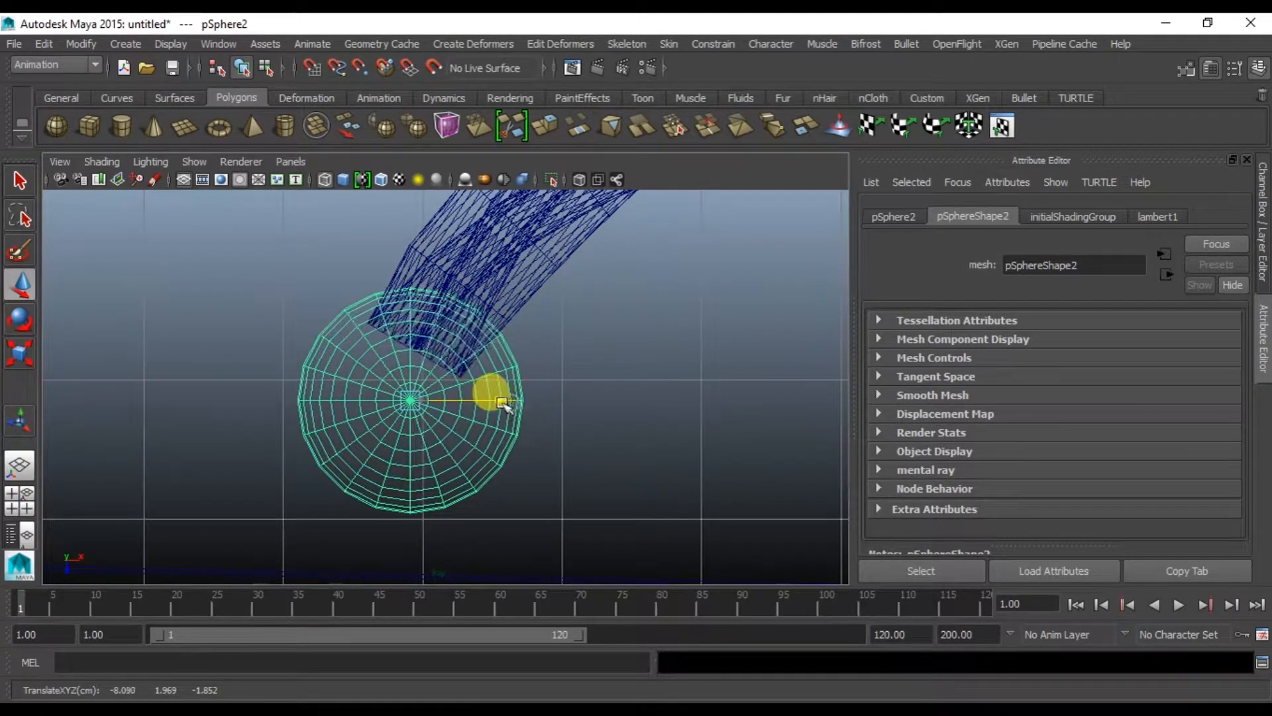
left_click_drag(406, 477, 402, 514)
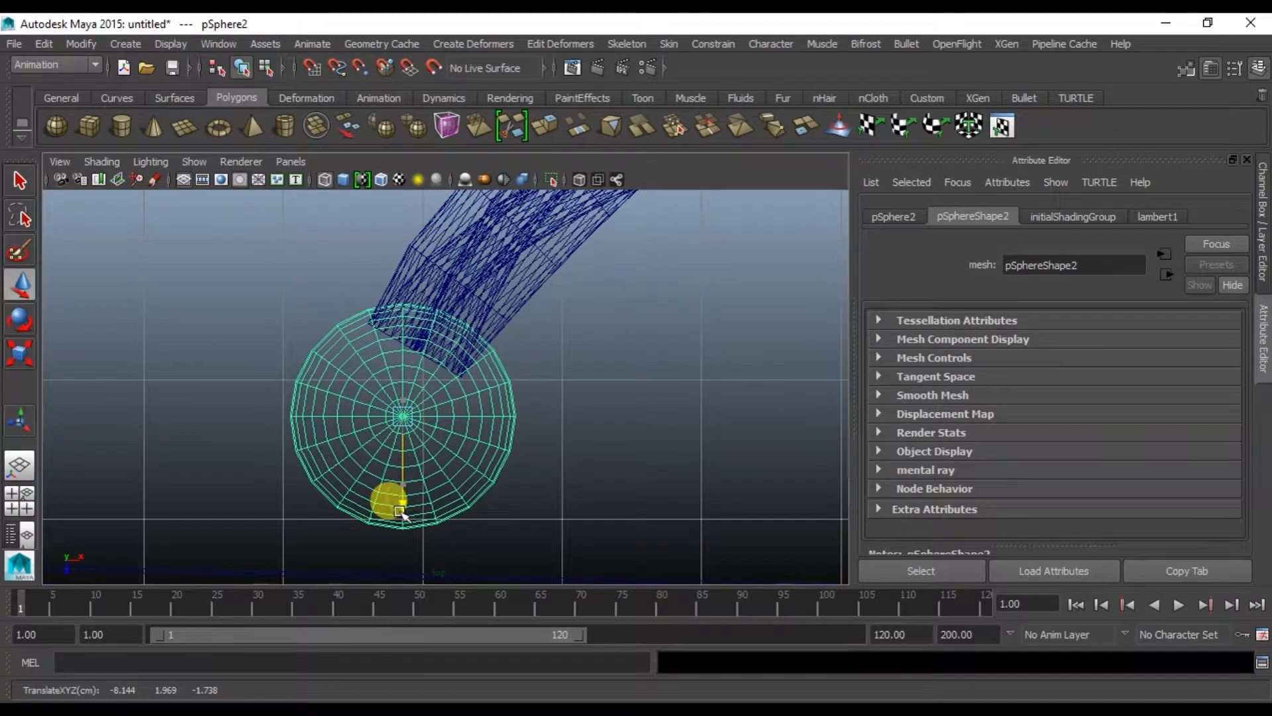
left_click_drag(495, 420, 490, 418)
scroll(494, 427, "down", 10)
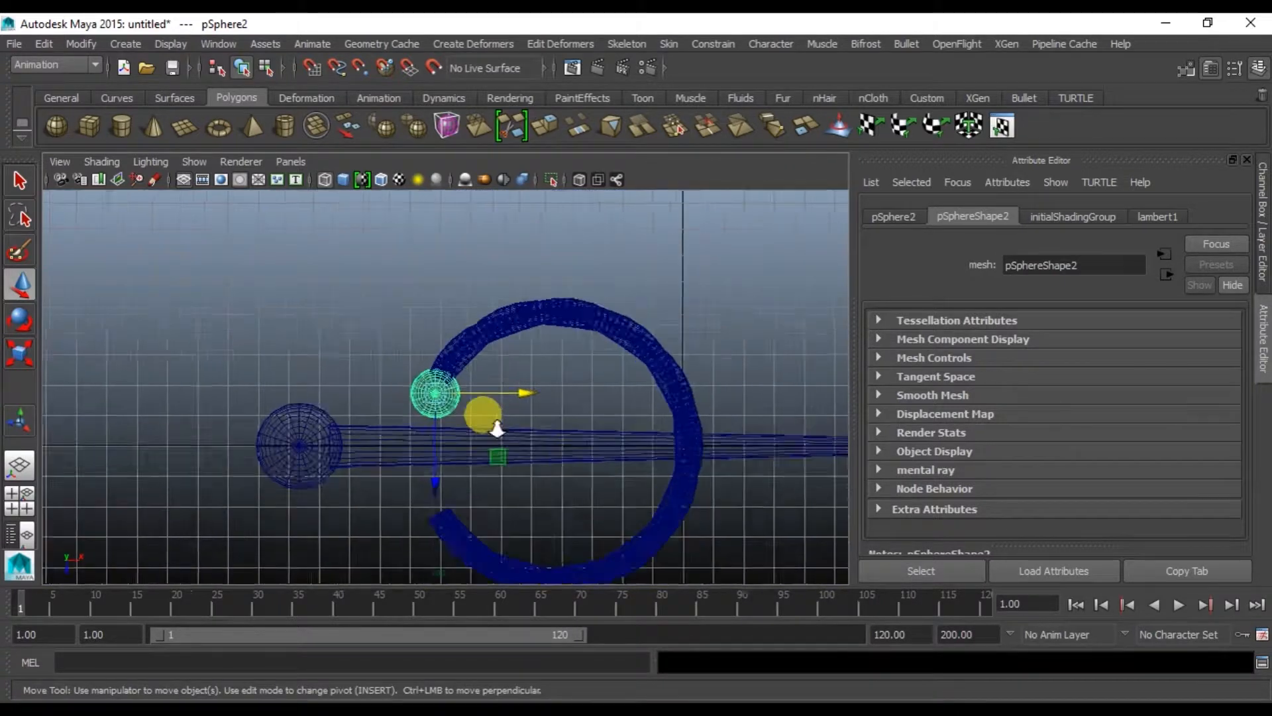
scroll(492, 426, "up", 1)
key("space")
key("space")
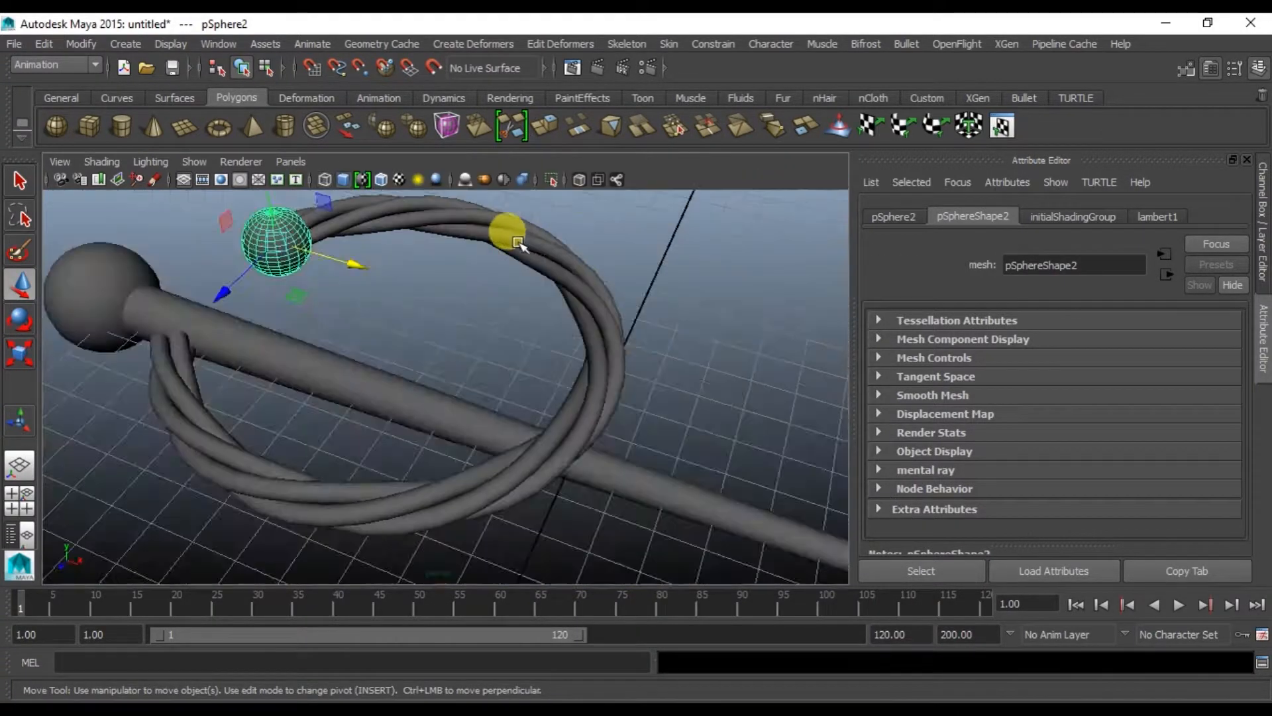
Select the small ball on the rope end and scale it down uniformly to about 0.63.
left_click_drag(508, 227, 654, 230, "alt")
left_click(346, 386)
left_click_drag(346, 387, 151, 431, "alt")
left_click(179, 429)
key("r")
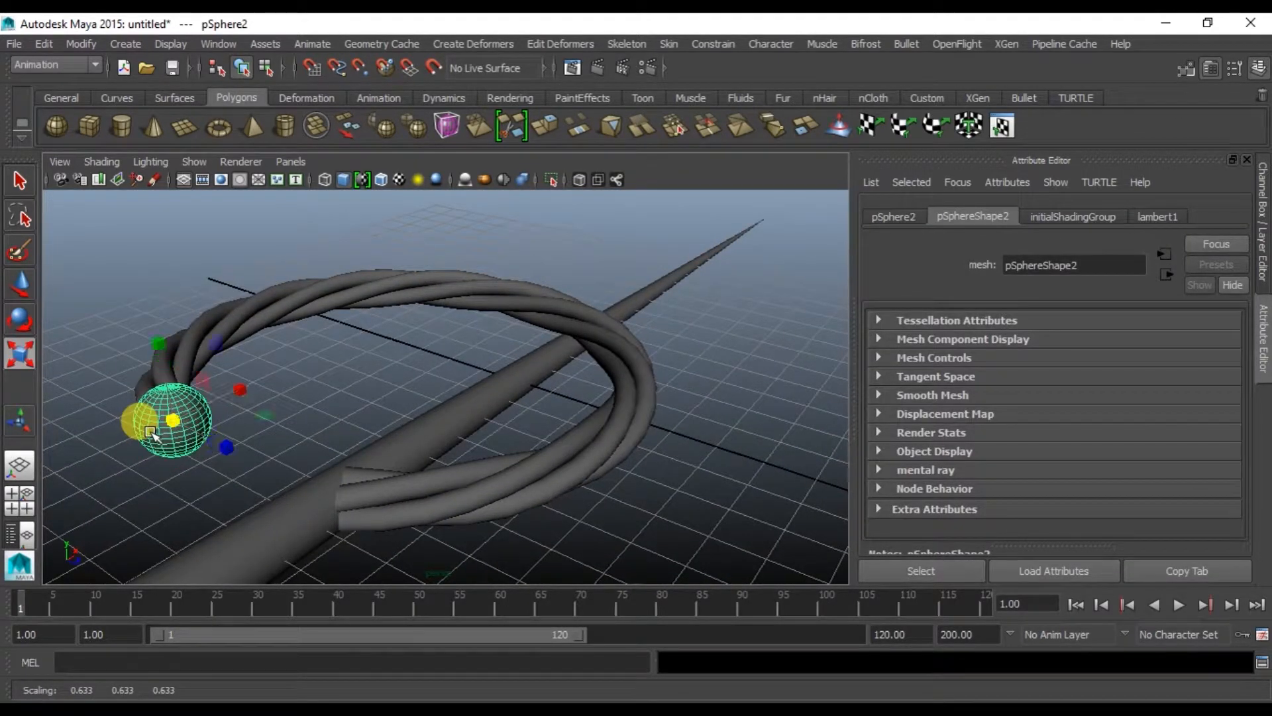
Shift the reduced ball along its Z axis in the top view so that it overlaps the rope end.
key("w")
key("space")
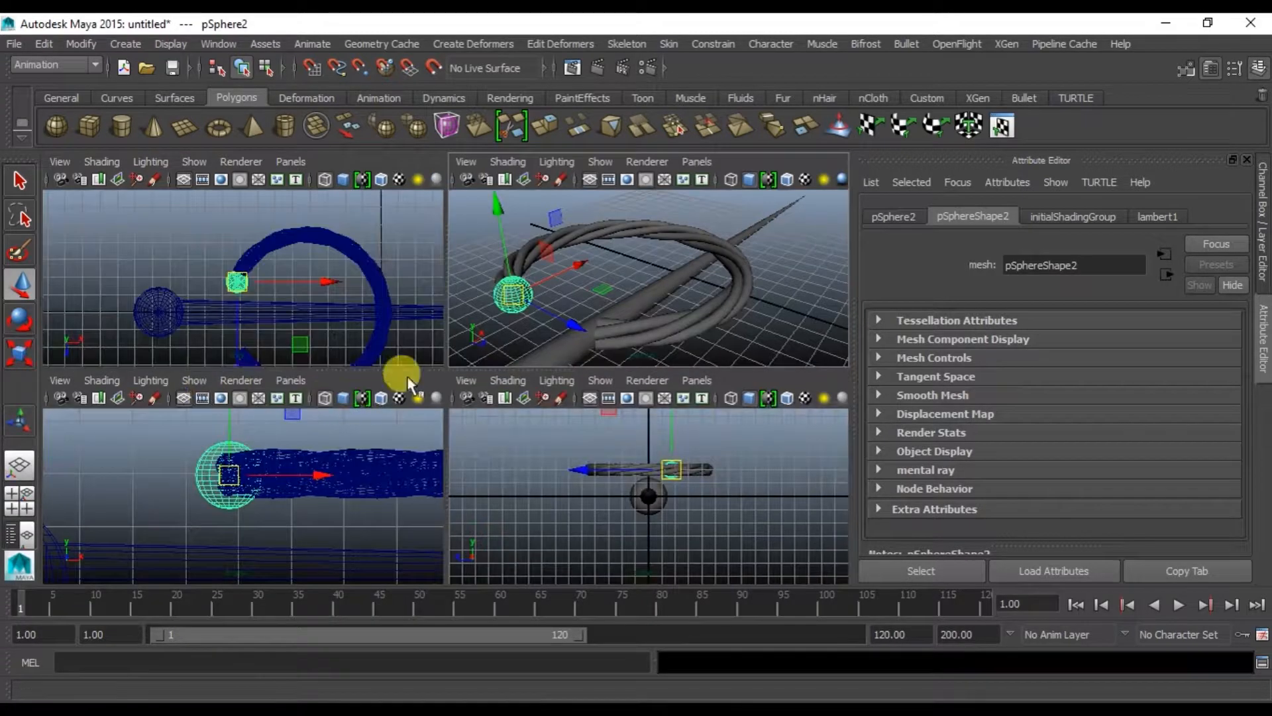
key("space")
scroll(409, 401, "up", 3)
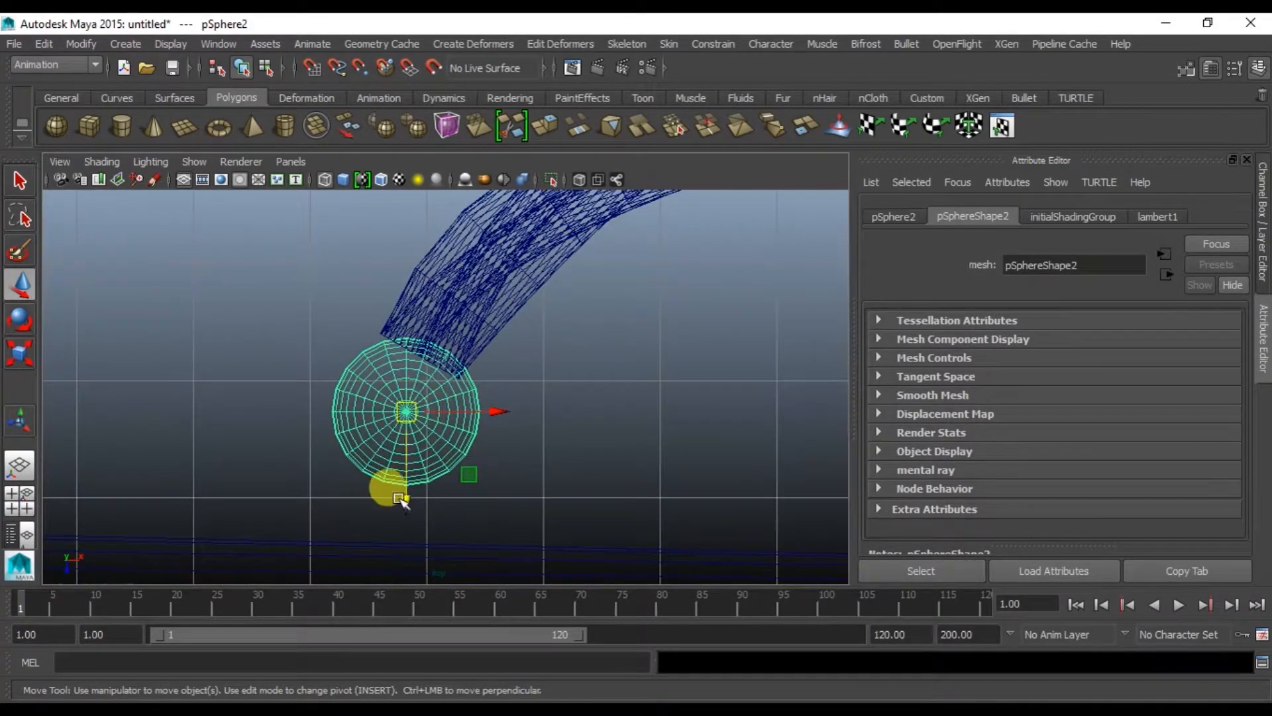
left_click_drag(401, 496, 403, 489)
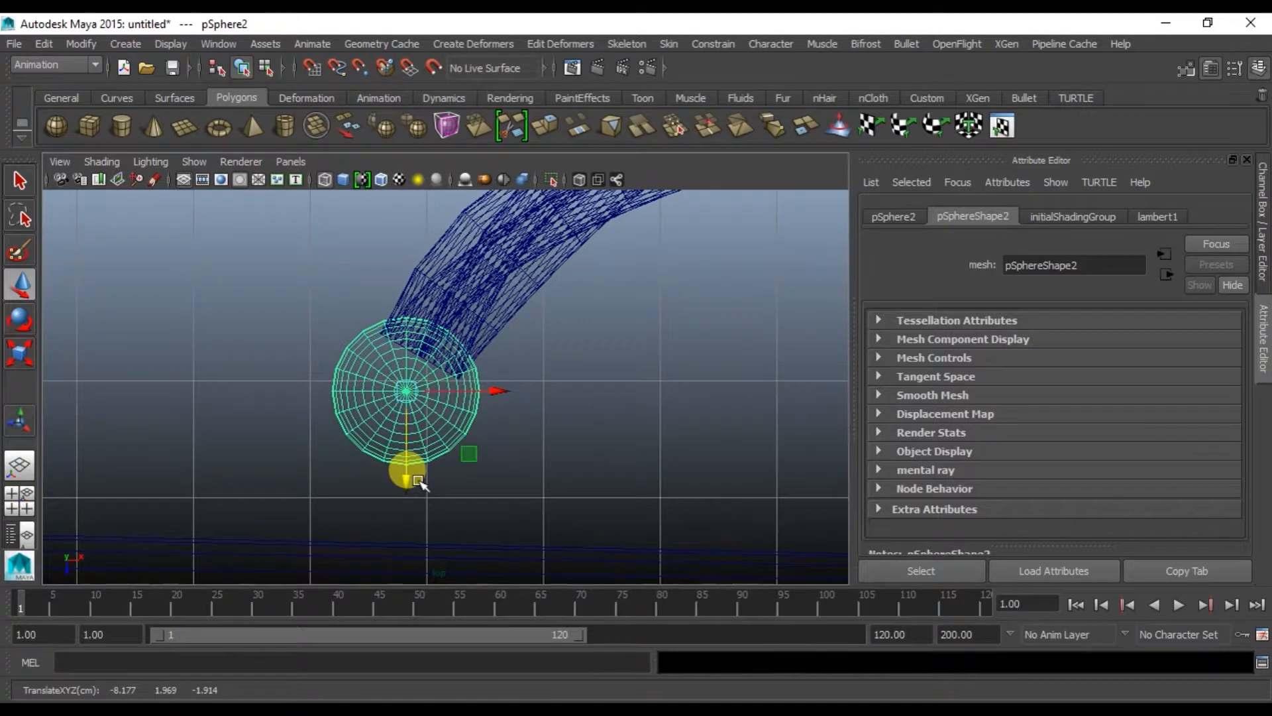
Duplicate the small ball and move the copy along Z to the rope's other open end in the top view.
key("ctrl+d")
scroll(420, 479, "down", 4)
middle_click_drag(434, 471, 435, 322, "alt")
left_click_drag(434, 320, 426, 452)
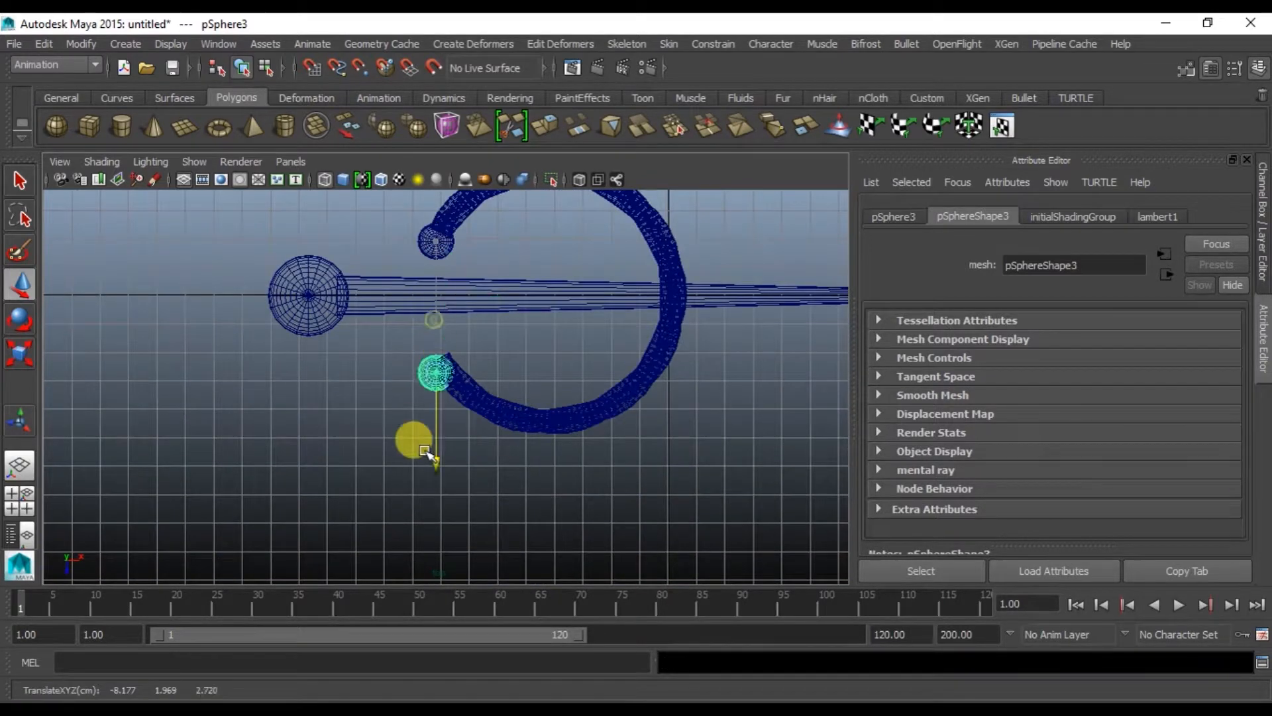
Fine-tune the copied ball in the top view so that it caps the rope end, and return to the perspective view.
scroll(352, 327, "up", 7)
middle_click_drag(382, 310, 407, 425, "alt")
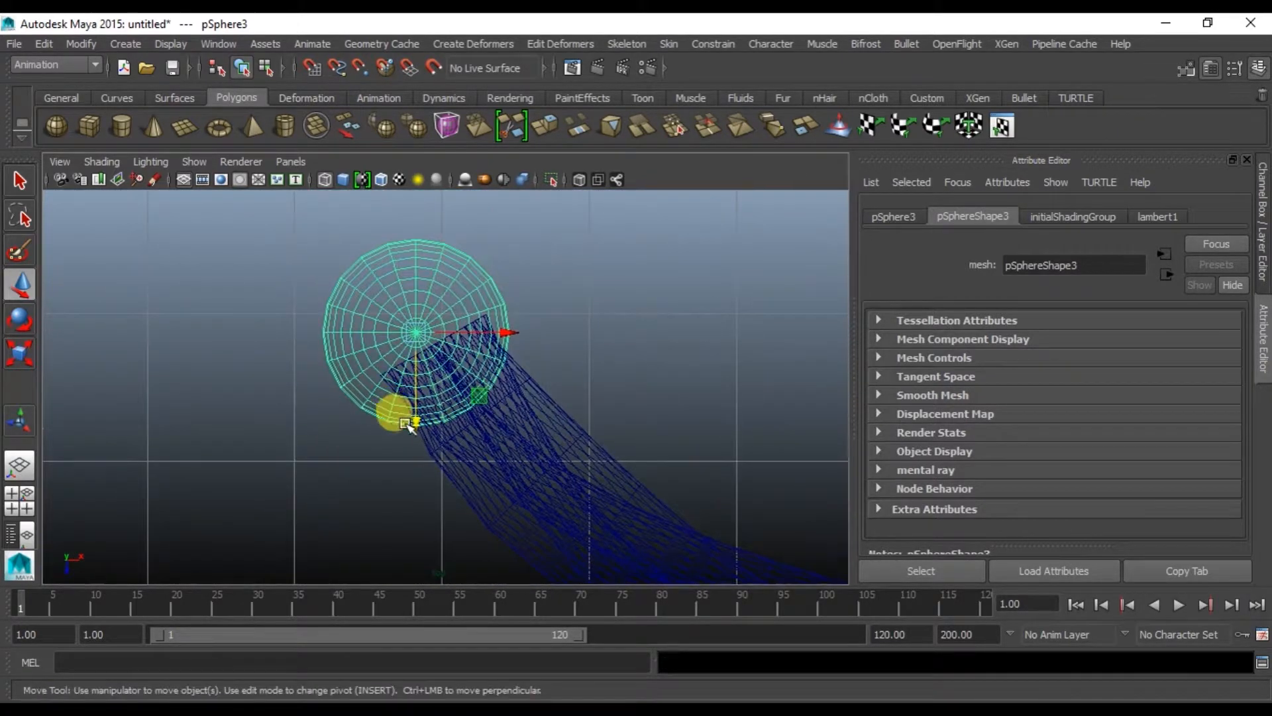
left_click_drag(422, 416, 471, 355)
left_click_drag(507, 307, 531, 295)
left_click(506, 440)
key("space")
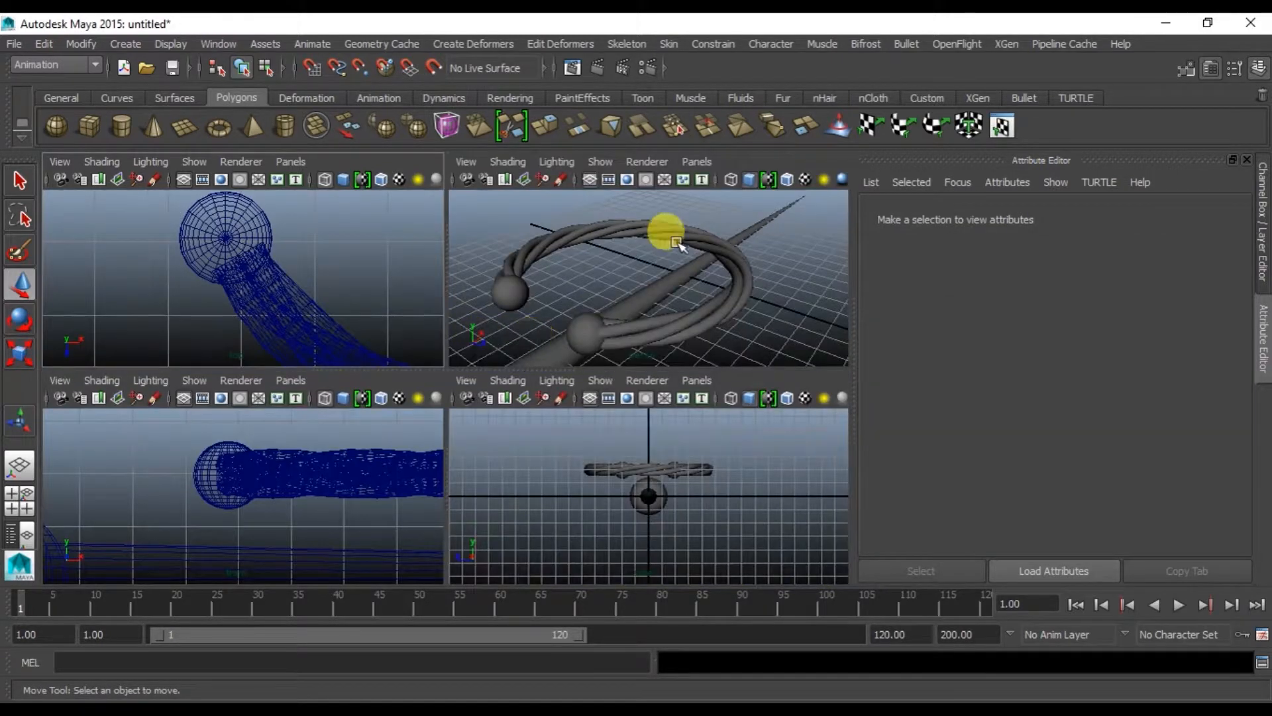
key("space")
Group the rope ring with its two small balls and center the group's pivot.
left_click_drag(522, 323, 314, 327, "alt")
left_click_drag(478, 370, 479, 369)
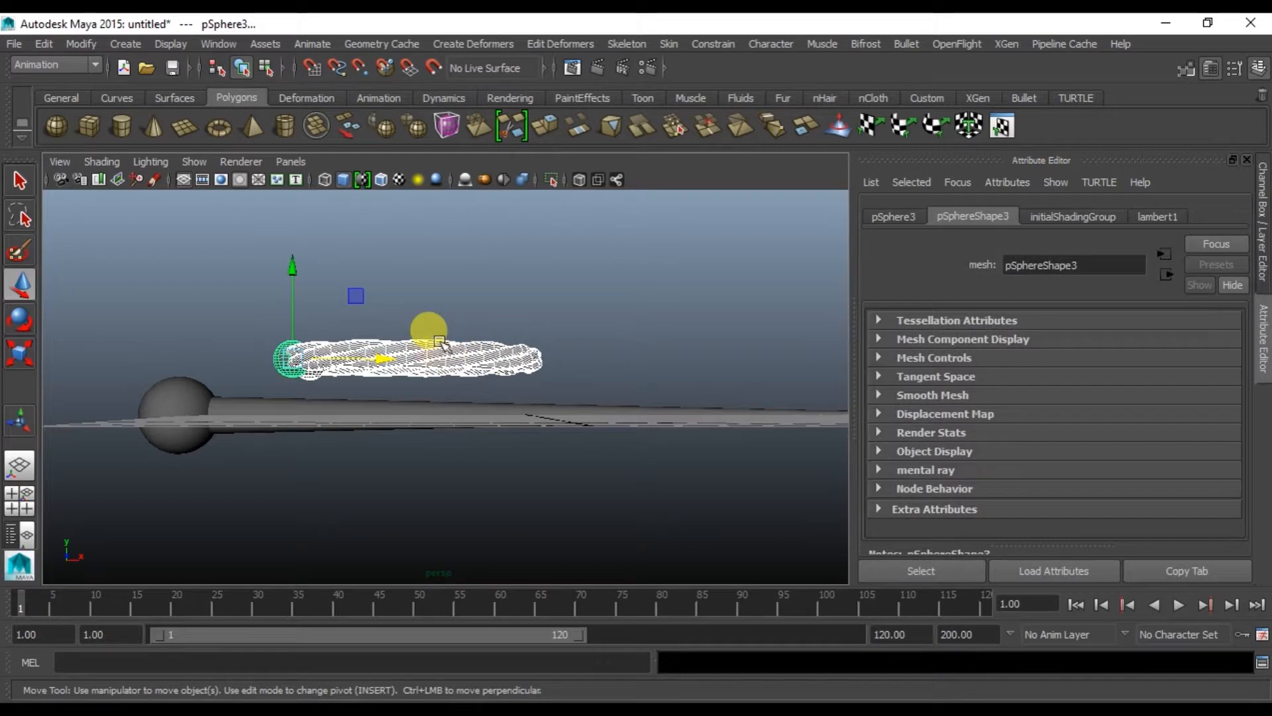
key("ctrl+g")
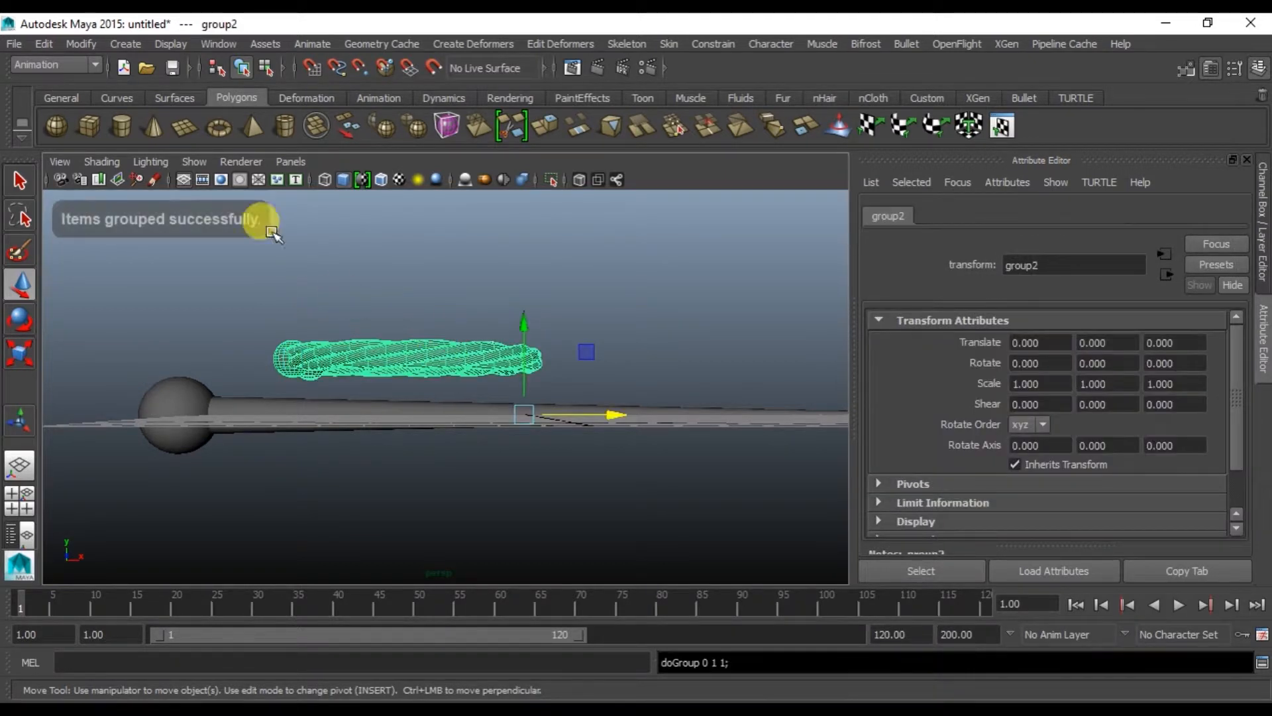
left_click(81, 44)
left_click(123, 210)
scroll(454, 343, "up", 3)
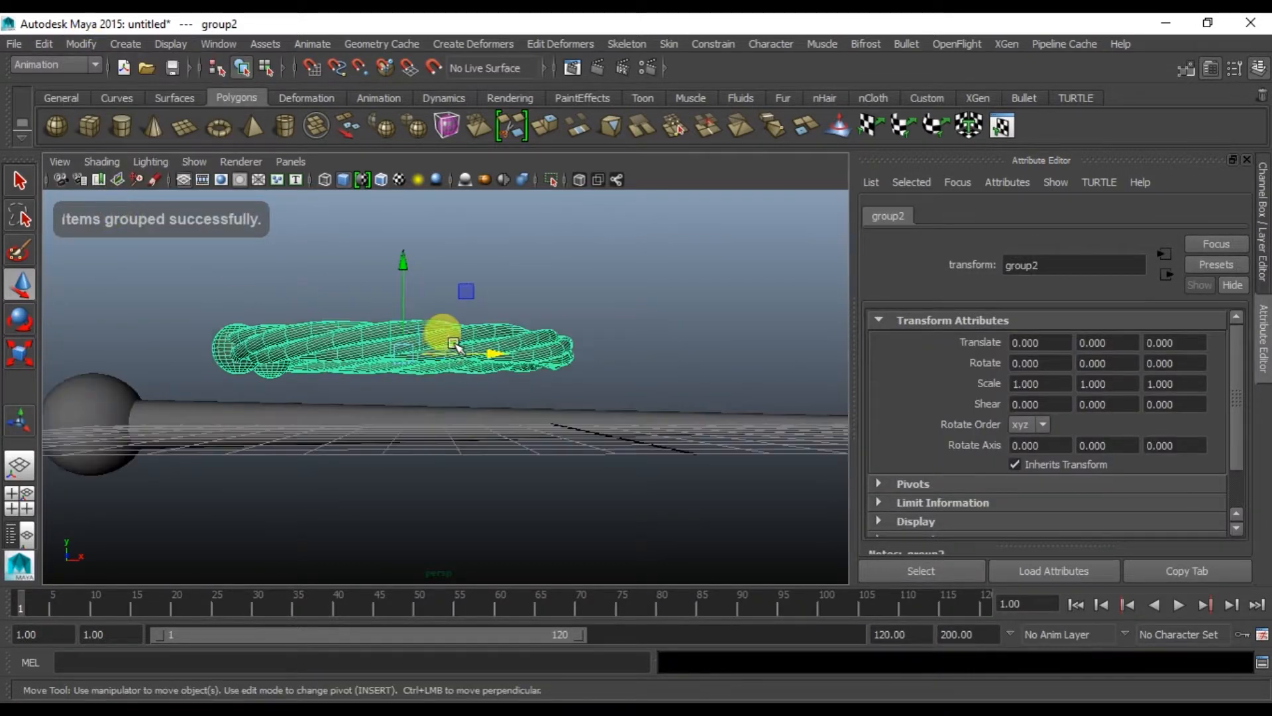
Rotate the ring group to about -3.56 degrees around Z in the front view.
key("space")
key("space")
scroll(418, 498, "down", 5)
middle_click_drag(466, 448, 292, 462, "alt")
key("e")
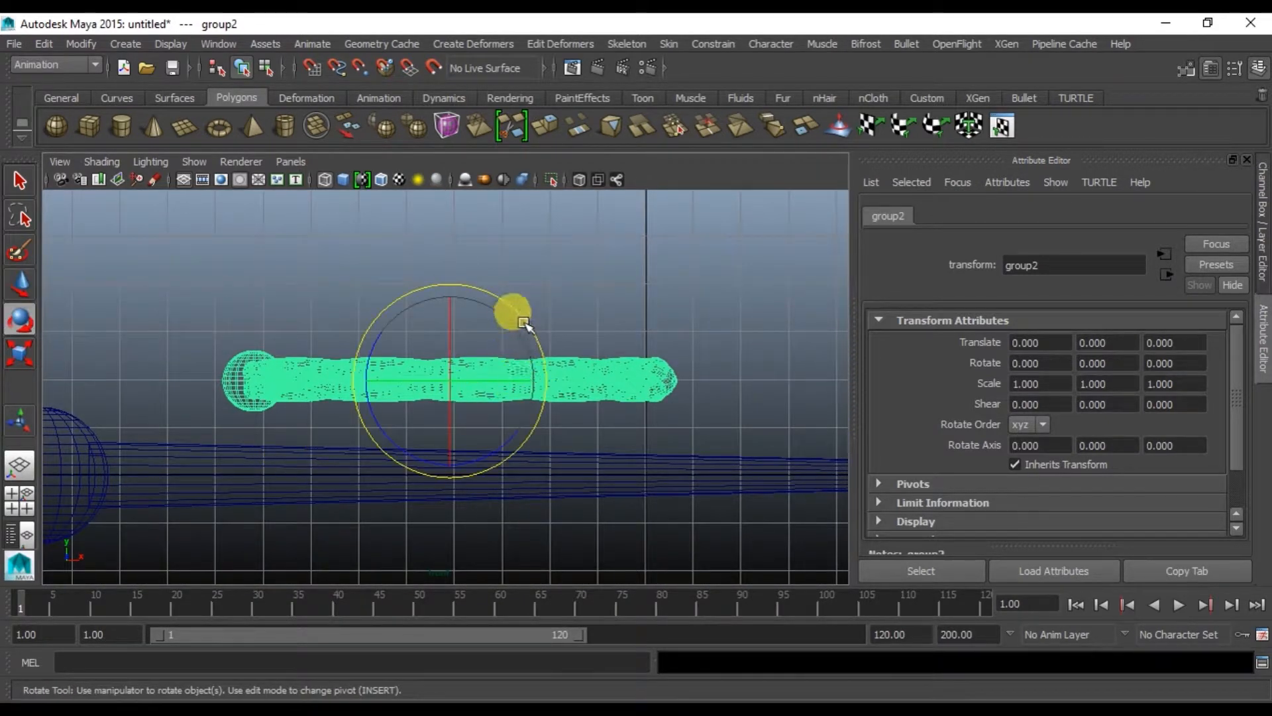
left_click_drag(513, 309, 520, 314)
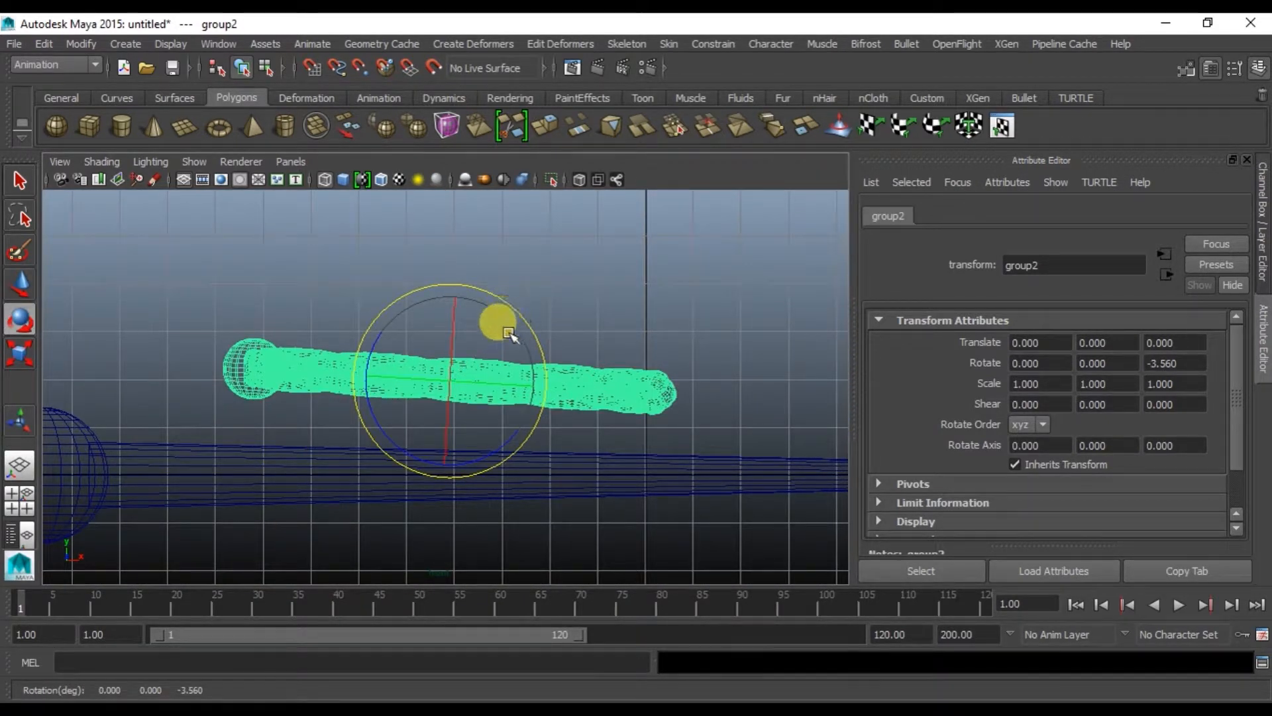
Lower the ring group to about -0.86 in Y and slide it along the shaft to about 3.63 in X.
key("w")
left_click_drag(440, 280, 472, 351)
left_click_drag(550, 434, 695, 424)
middle_click_drag(696, 424, 510, 369, "alt")
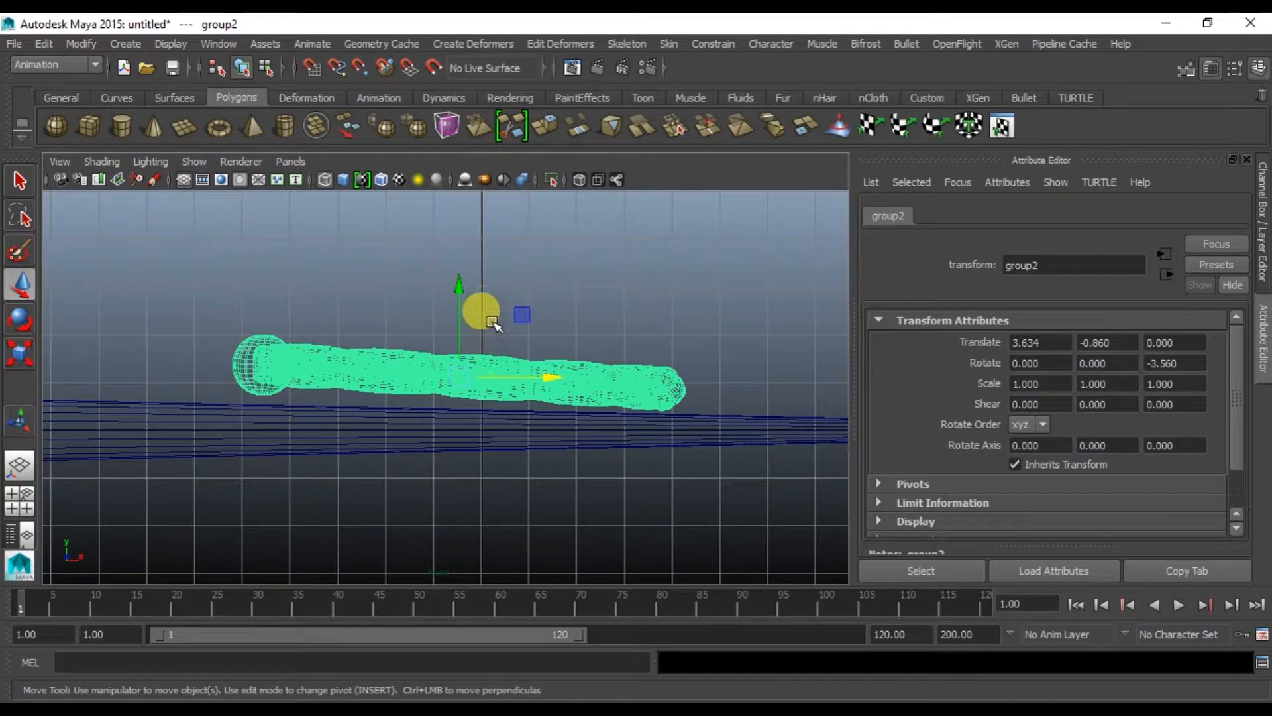
Reduce the ring group's tilt to about -2.16 degrees around Z and lower it to about -0.96 in Y.
key("e")
left_click_drag(520, 337, 541, 324)
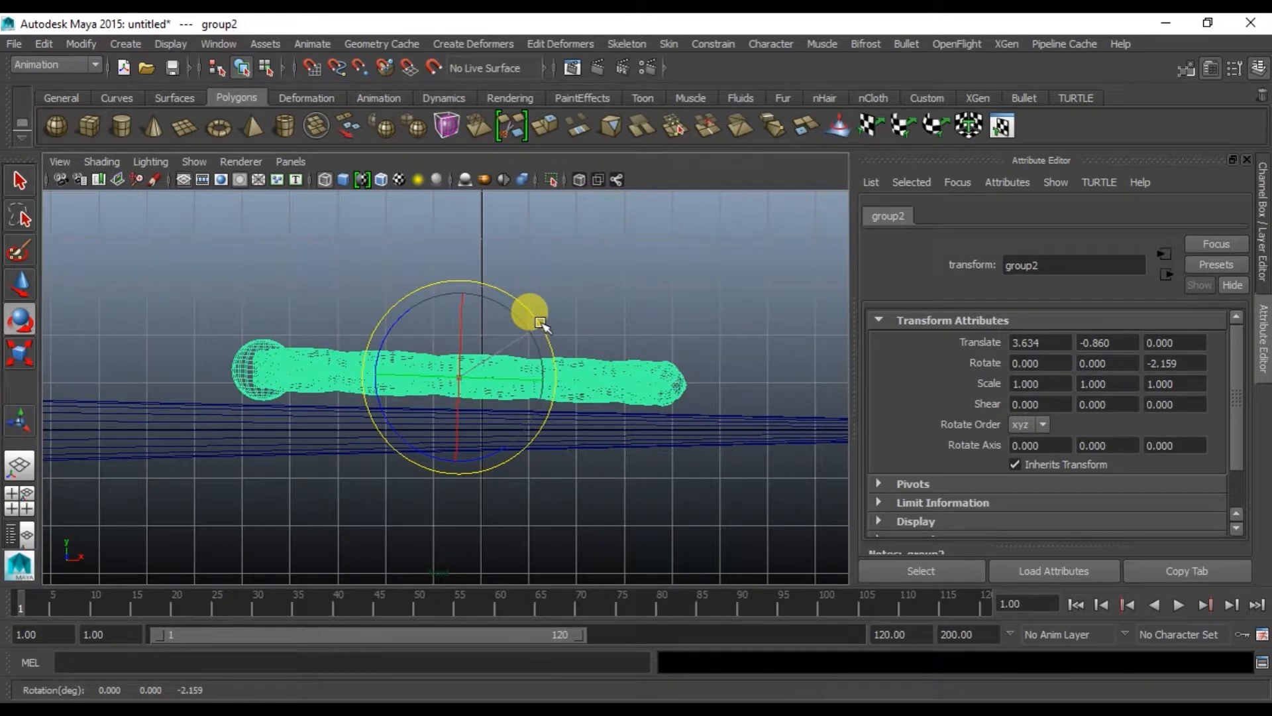
key("w")
left_click_drag(459, 282, 464, 285)
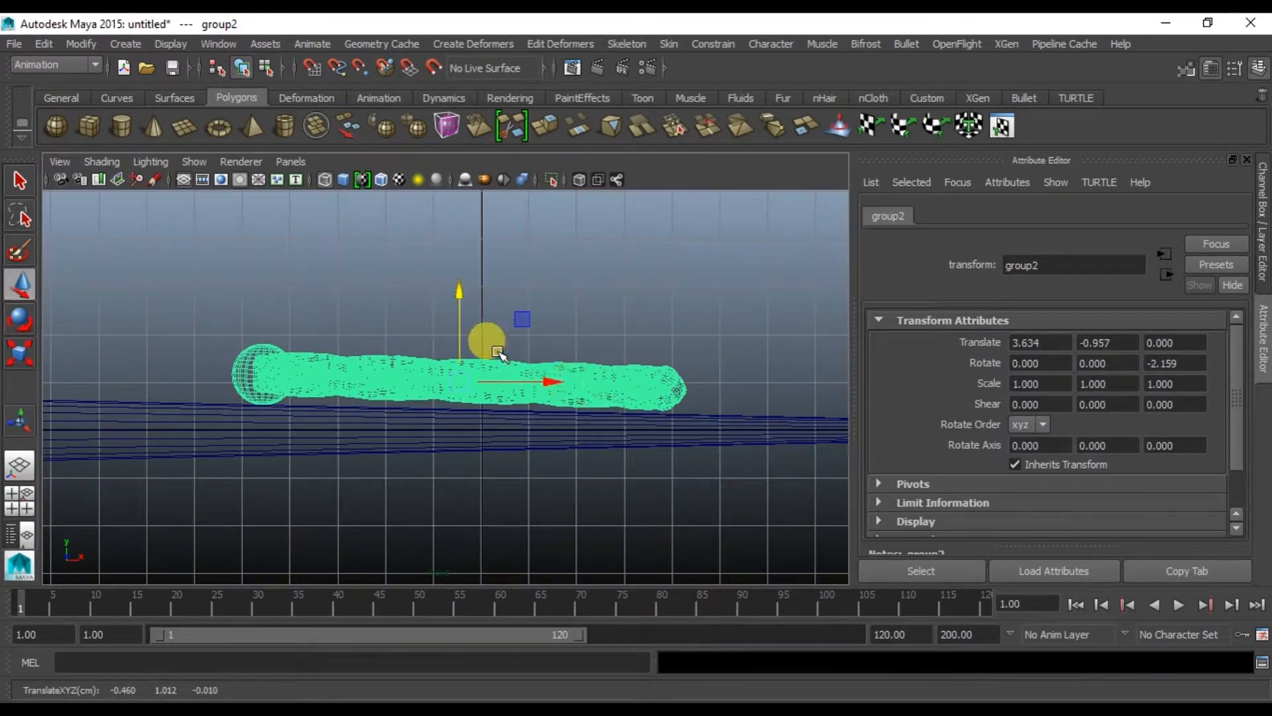
Tilt the ring group to about -3.12 degrees around Z, fine-tune its height against the shaft, and deselect it in the perspective view.
scroll(593, 395, "up", 3)
middle_click_drag(631, 385, 531, 372, "alt")
key("e")
left_click_drag(446, 307, 451, 309)
key("w")
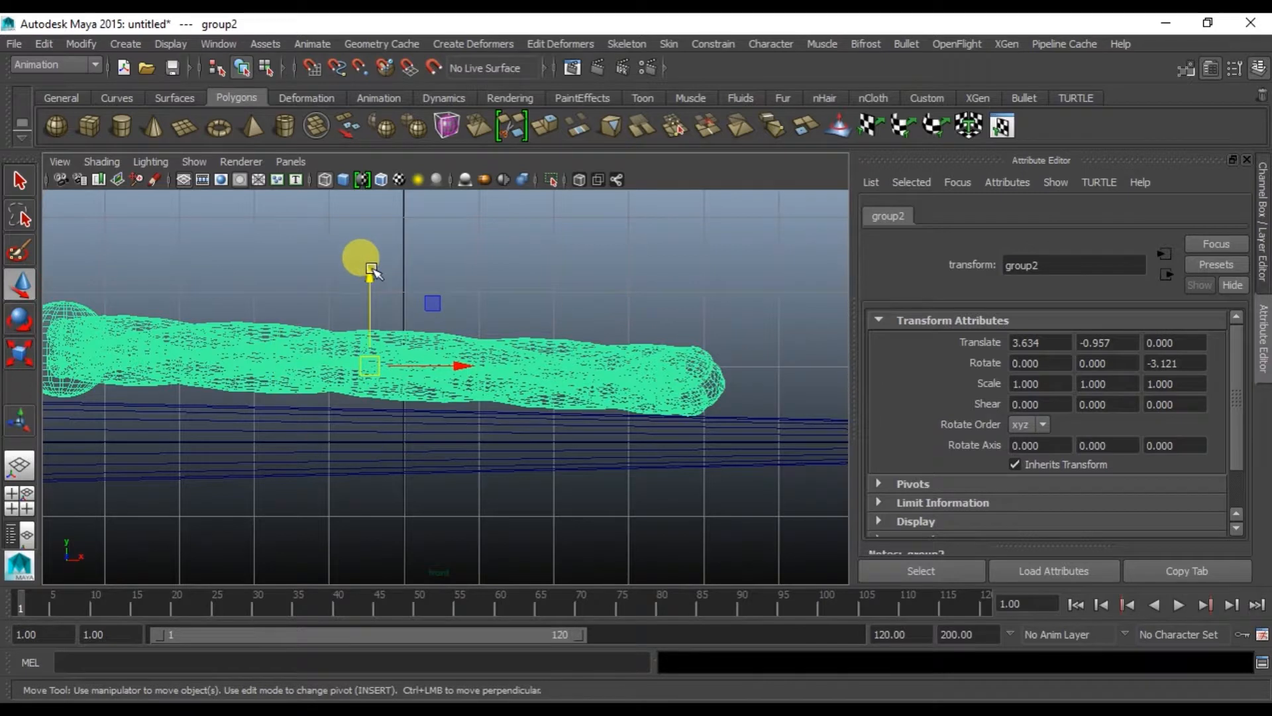
left_click_drag(372, 272, 369, 276)
key("space")
key("space")
left_click_drag(601, 276, 487, 347, "alt")
left_click(674, 272)
scroll(562, 334, "down", 3)
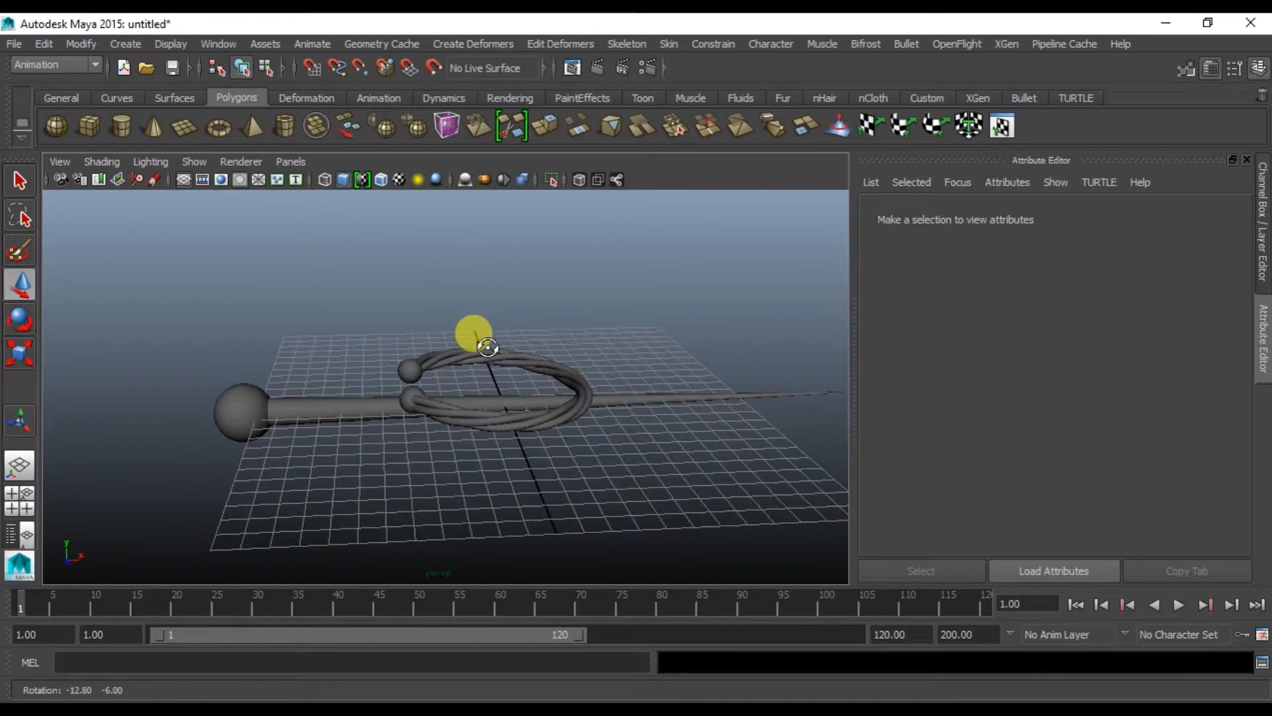
Examine how the ring sits on the shaft in the front view, comparing shaded and wireframe display.
key("space")
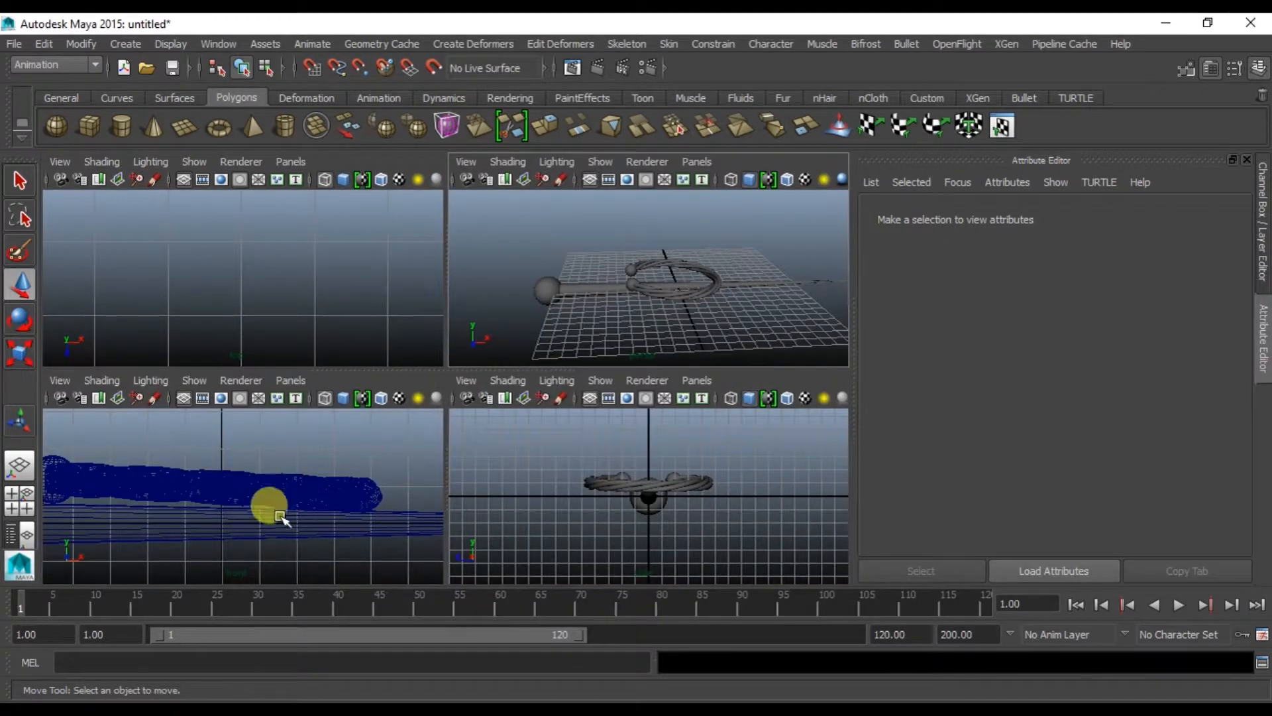
key("space")
middle_click_drag(317, 480, 543, 349, "alt")
scroll(542, 349, "down", 6)
middle_click_drag(381, 363, 379, 308, "alt")
scroll(383, 366, "down", 1)
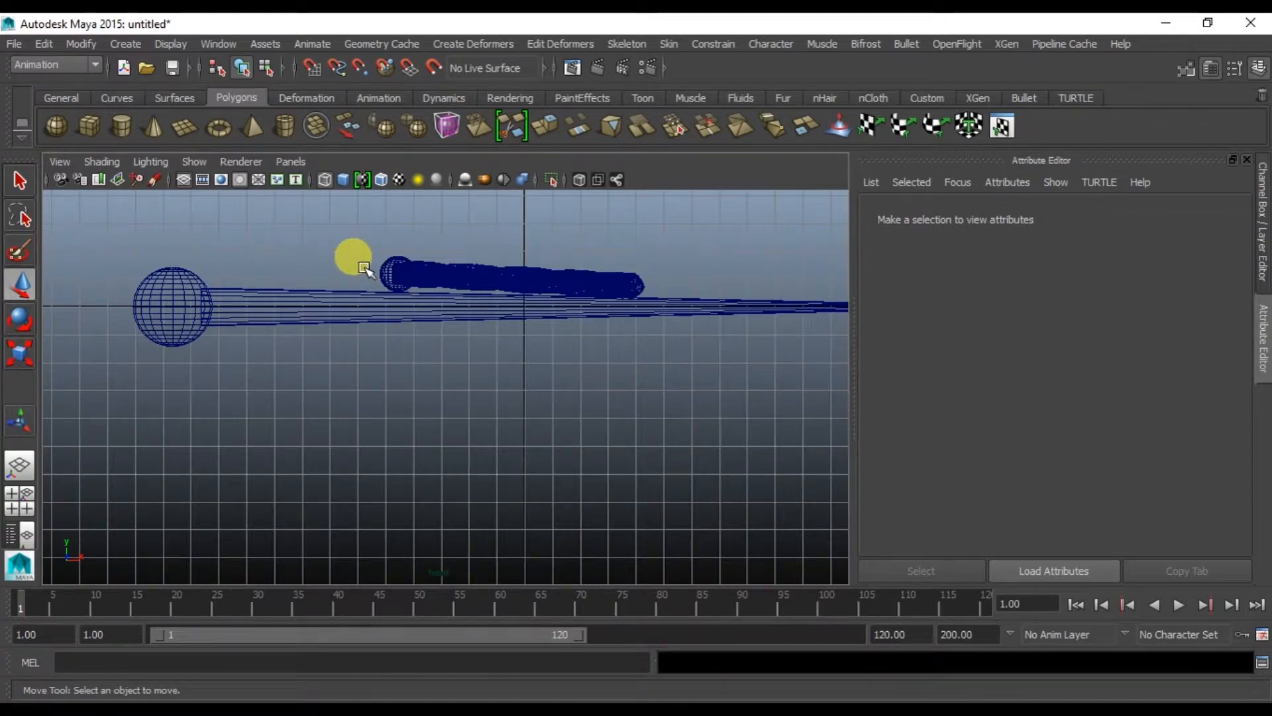
key("4")
key("5")
scroll(455, 393, "up", 3)
middle_click_drag(400, 317, 351, 447, "alt")
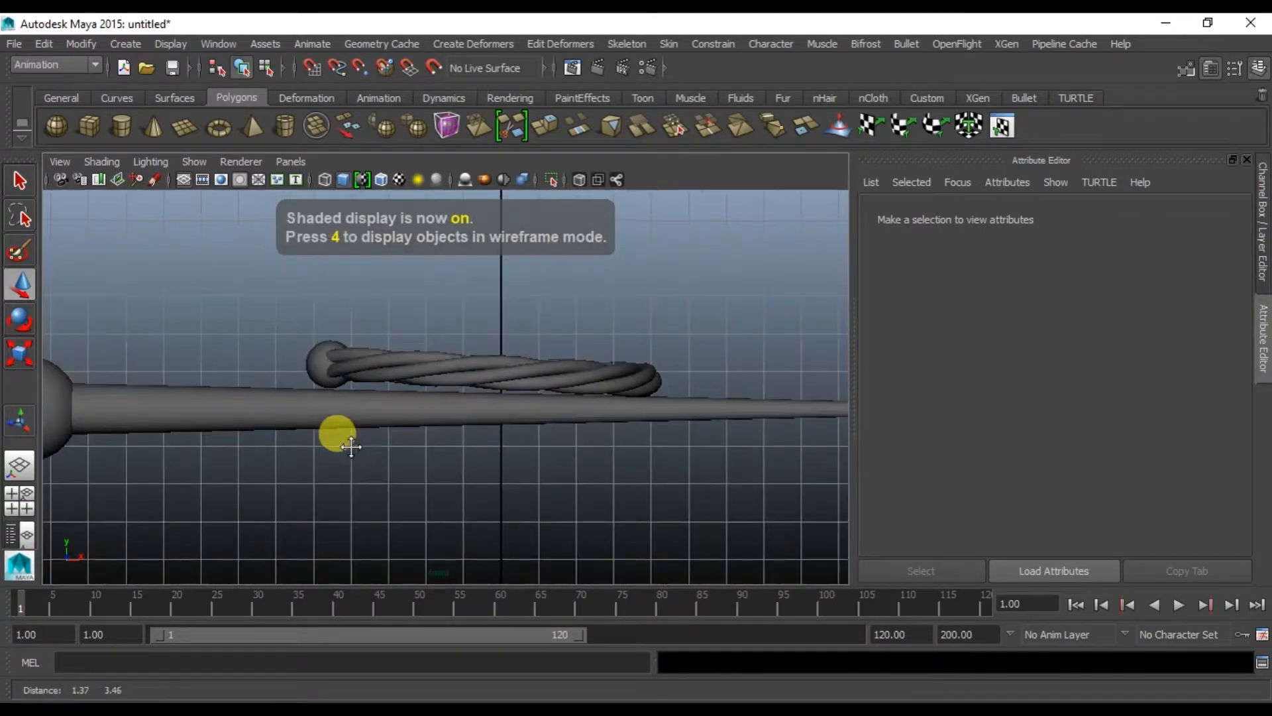
key("4")
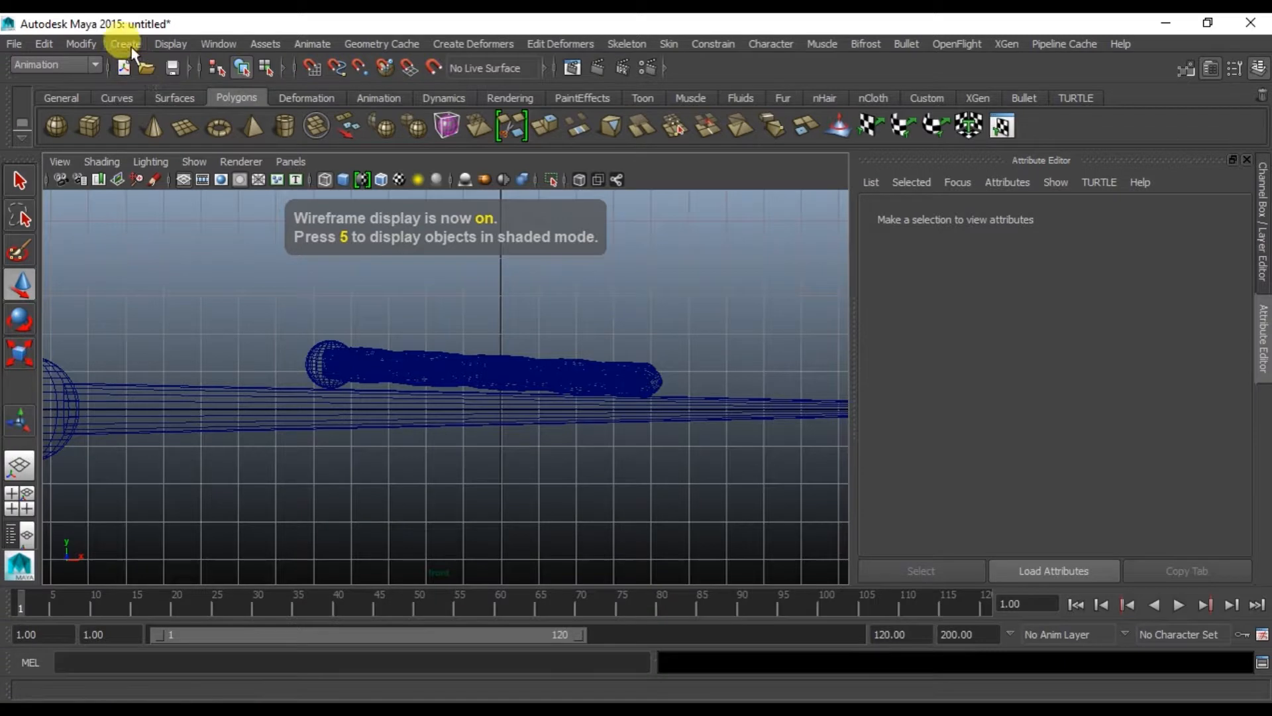
Activate the CV Curve tool, swap the Attribute Editor for the Channel Box, and frame the empty area below the shaft.
left_click(126, 44)
left_click(166, 164)
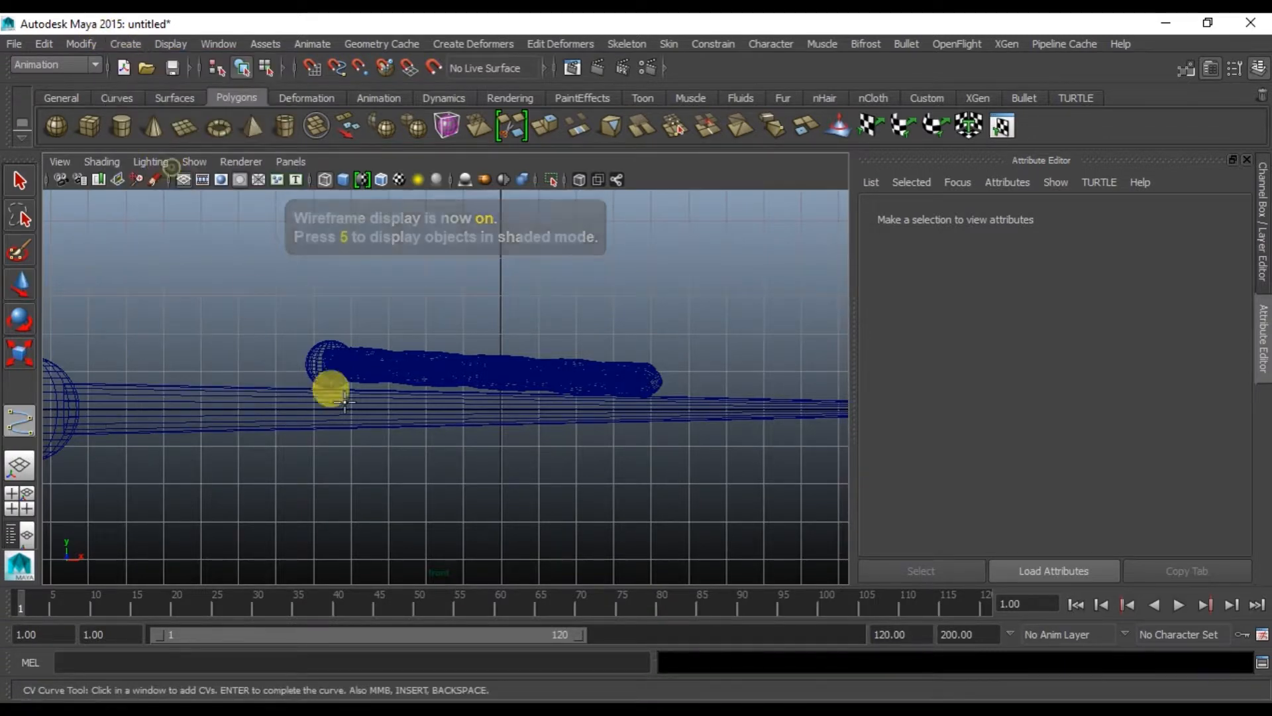
scroll(379, 443, "up", 1)
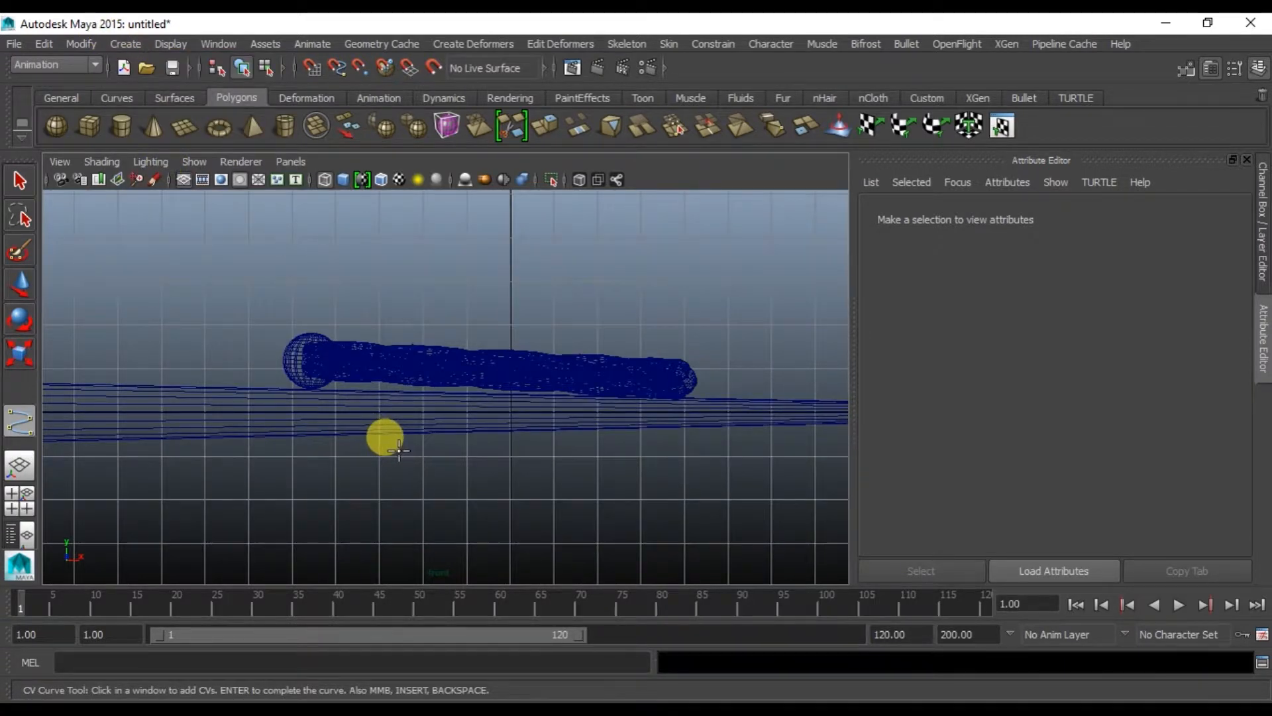
middle_click_drag(399, 451, 434, 374, "alt")
key("ctrl+a")
key("space")
left_click(465, 406)
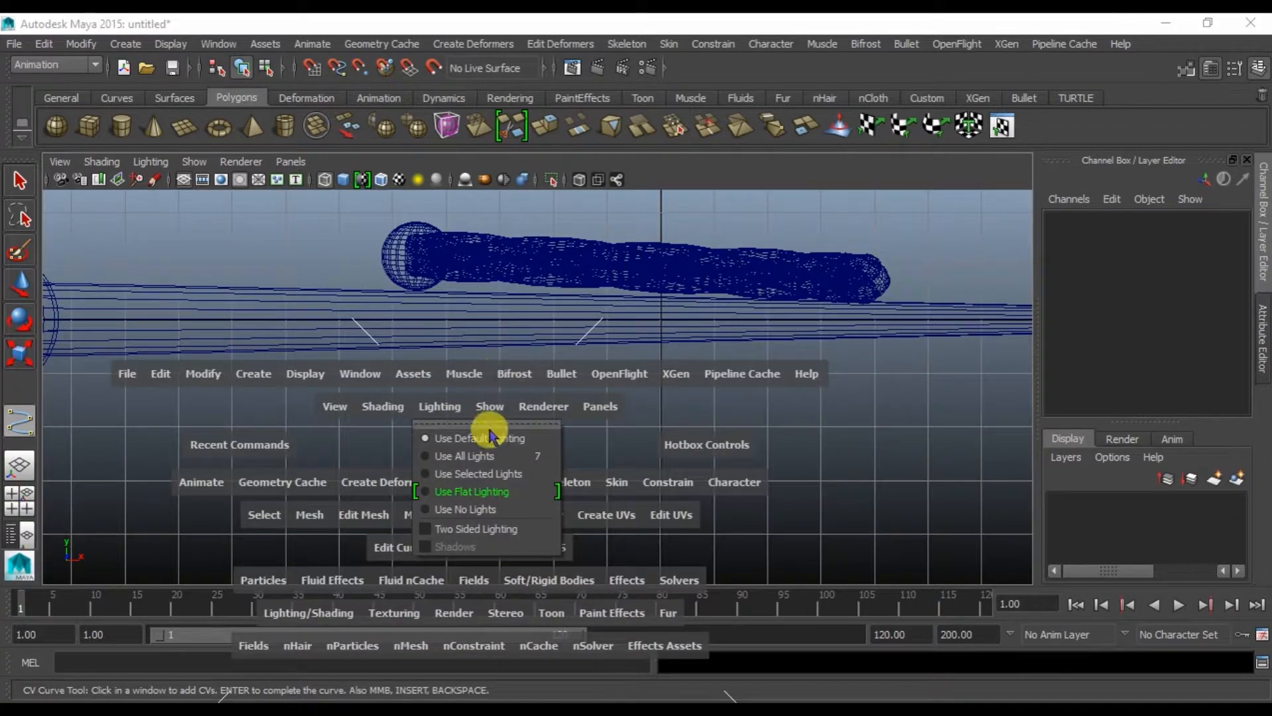
left_click(454, 321)
key("space")
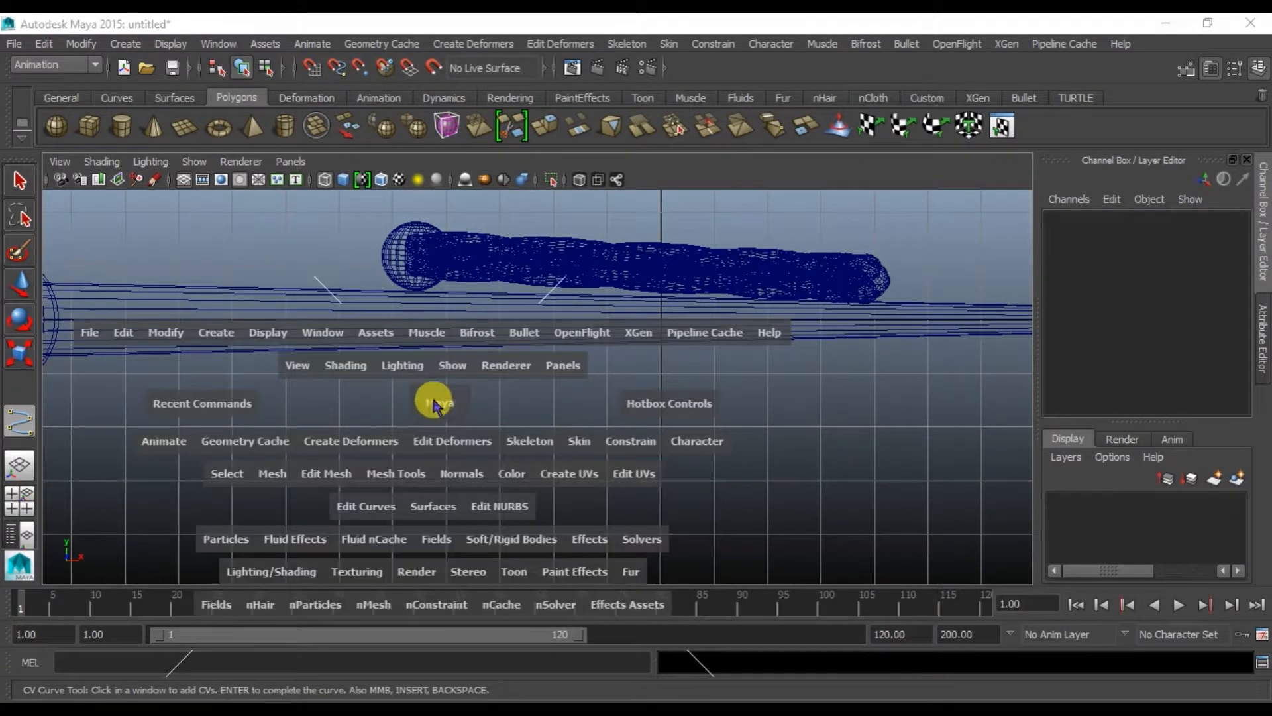
middle_click_drag(437, 405, 559, 312, "alt")
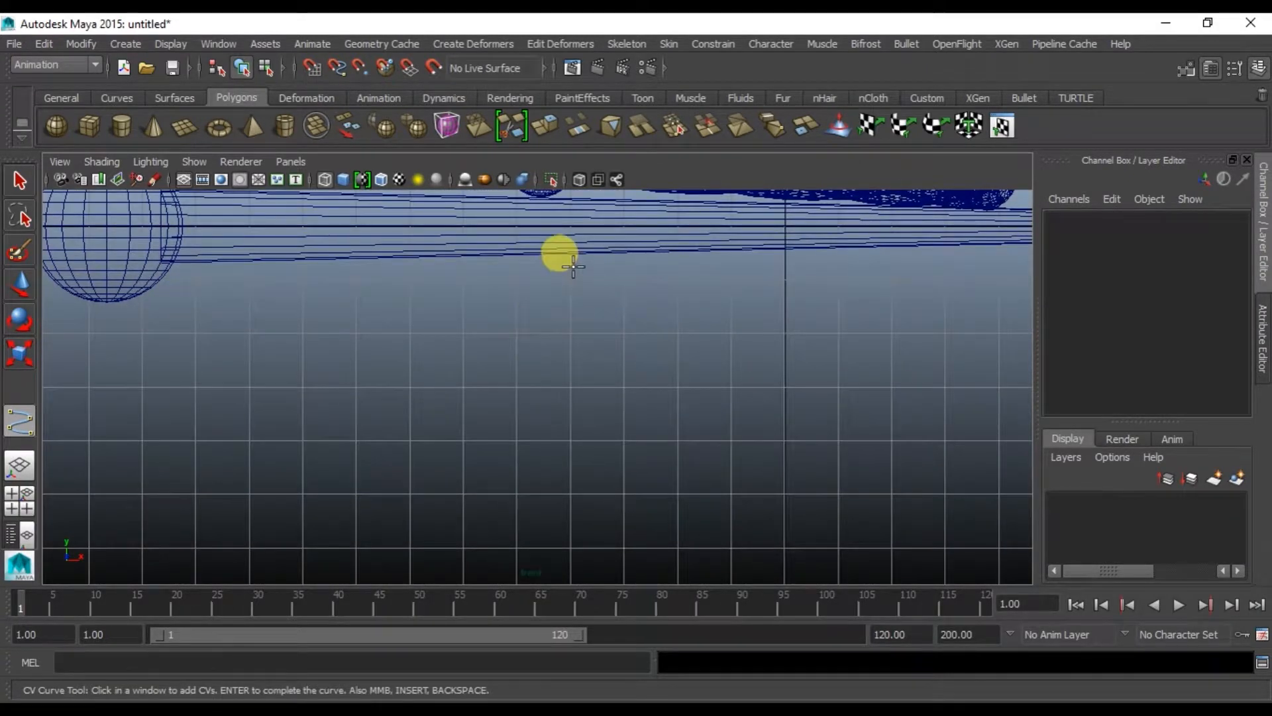
Draw a 13-point CV curve below the shaft, hooking around near the head and rising in an S-shape toward the needle's tip.
left_click(604, 270)
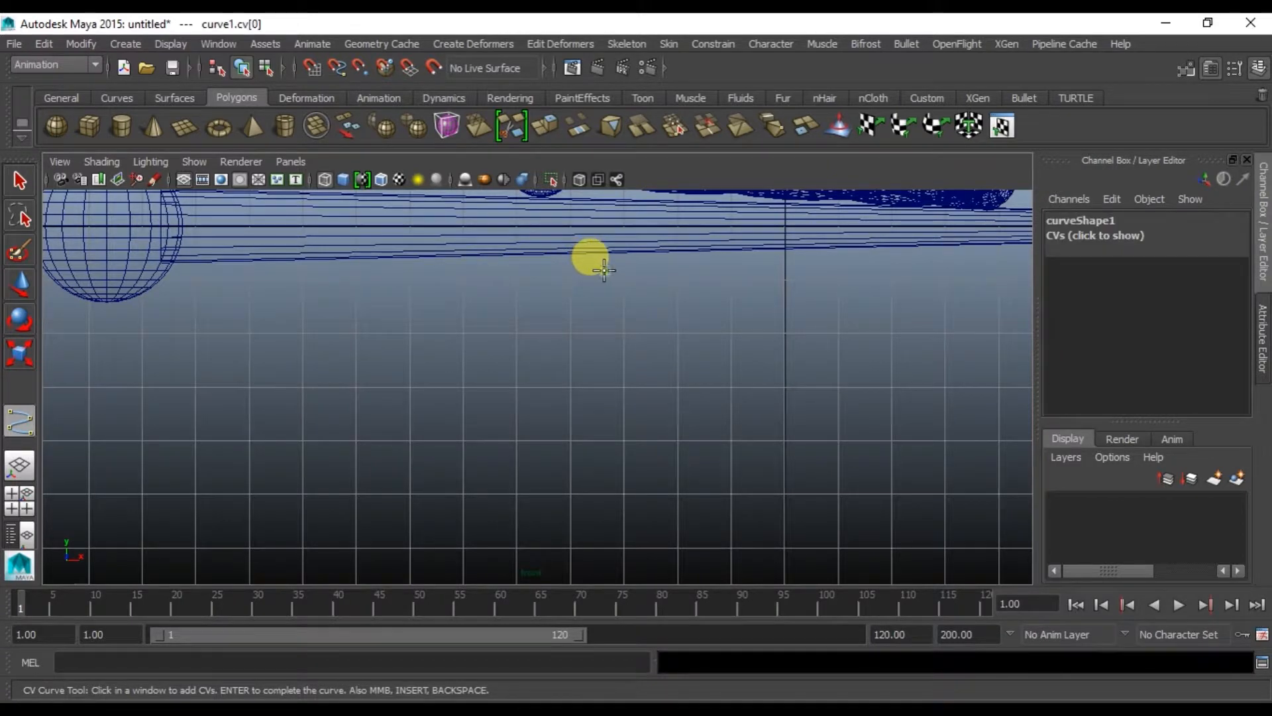
left_click_drag(521, 274, 514, 354)
left_click_drag(562, 393, 650, 398)
left_click_drag(672, 380, 851, 289)
middle_click_drag(832, 279, 618, 321, "alt")
left_click_drag(619, 321, 786, 298)
left_click_drag(826, 316, 845, 326)
left_click_drag(864, 345, 884, 363)
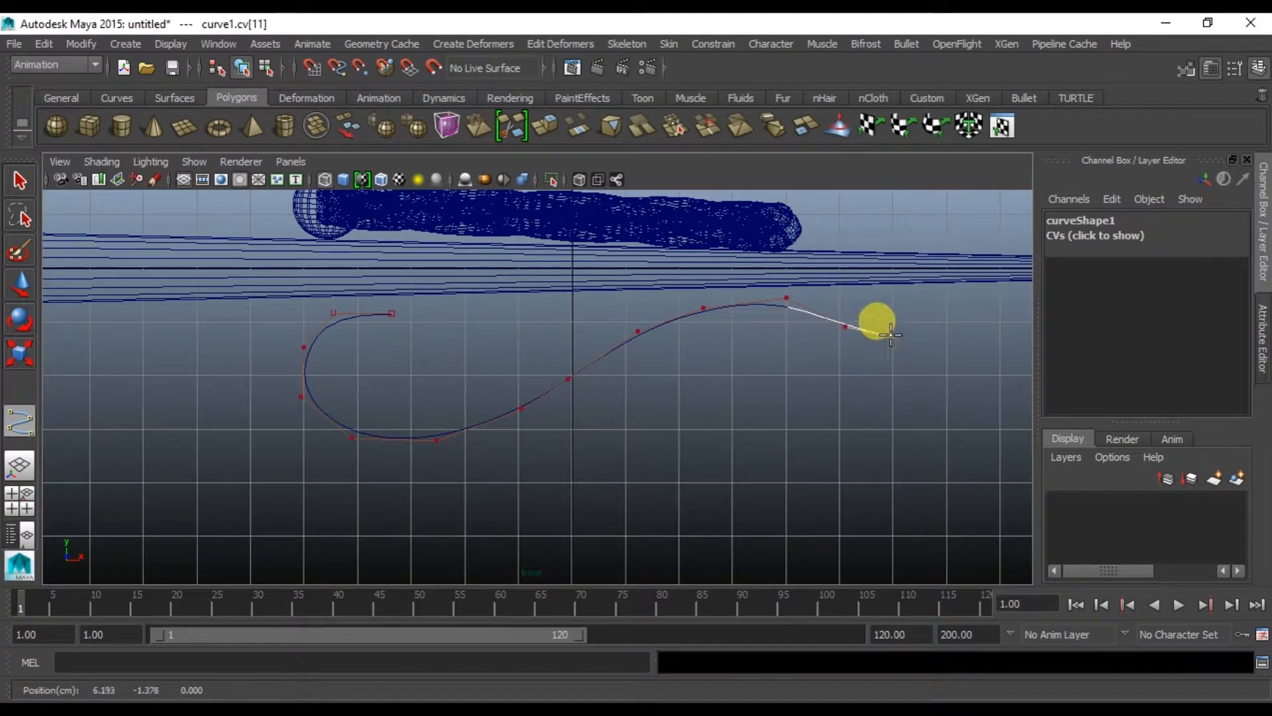
left_click_drag(877, 342, 877, 344)
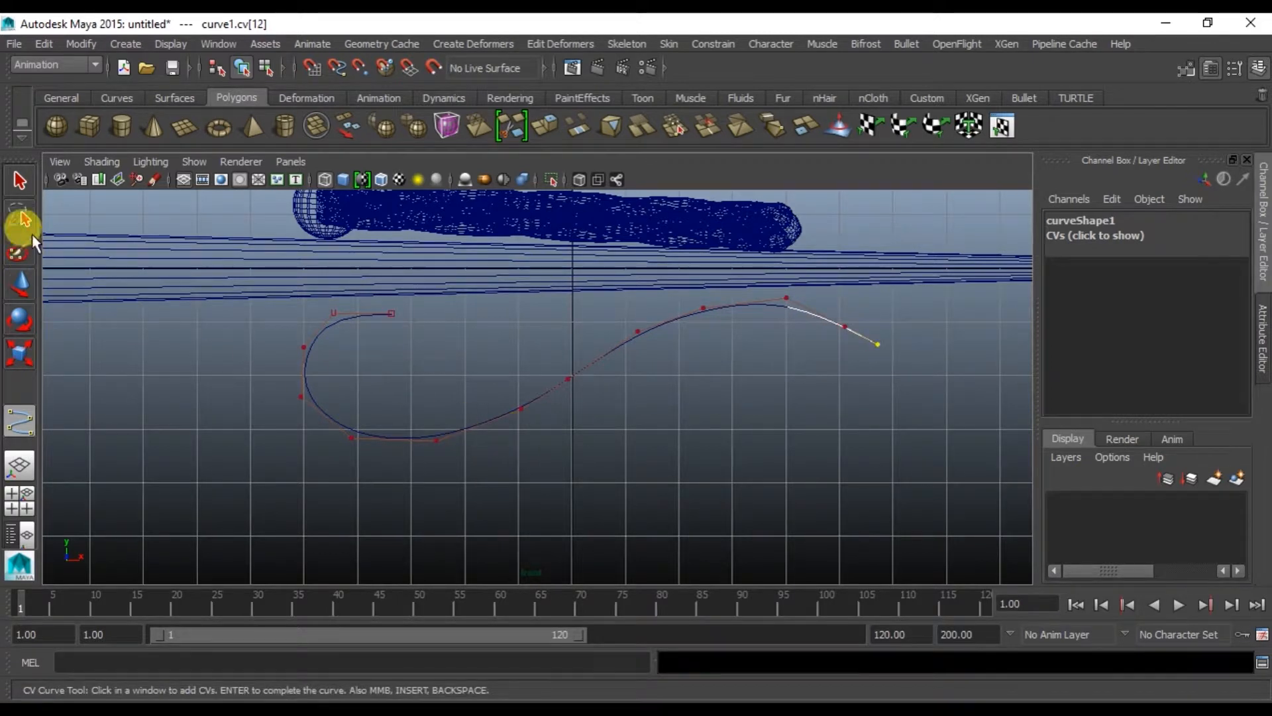
key("Return")
Switch the curve to control vertex editing and raise the first two vertices at the hook's start slightly.
key("w")
right_click_drag(312, 389, 233, 316)
scroll(346, 342, "up", 3)
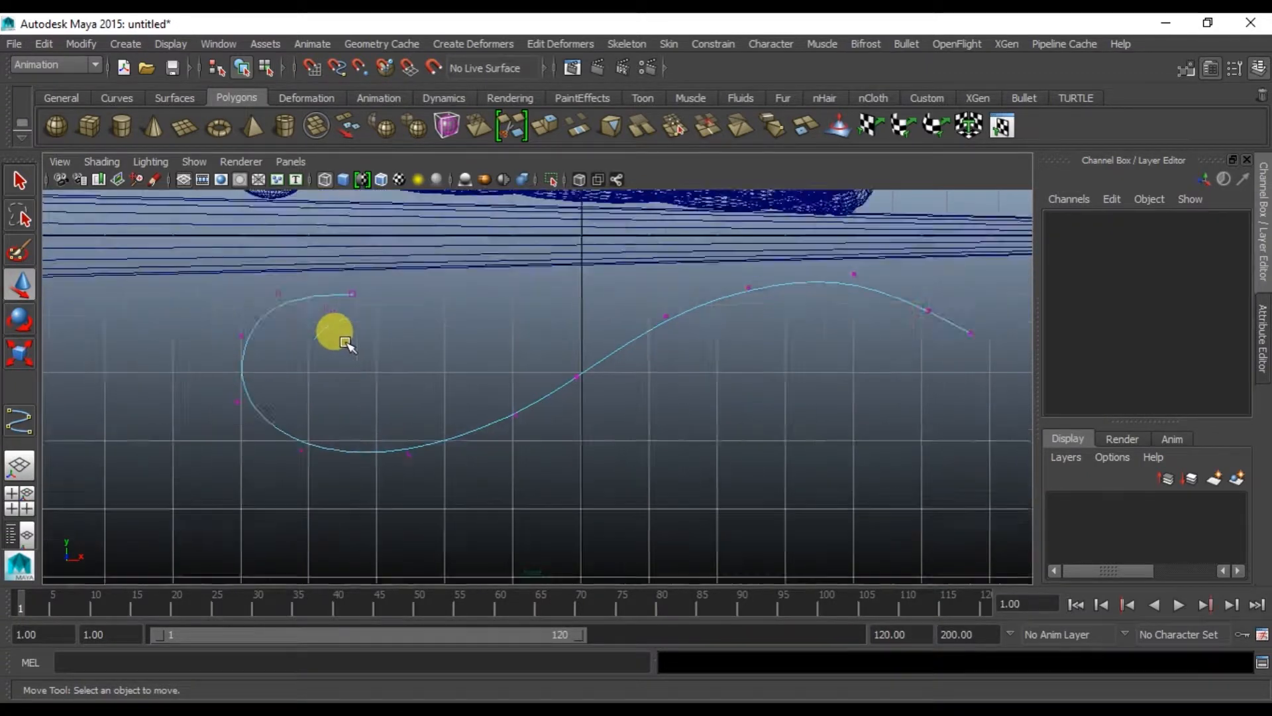
key("super")
key("super")
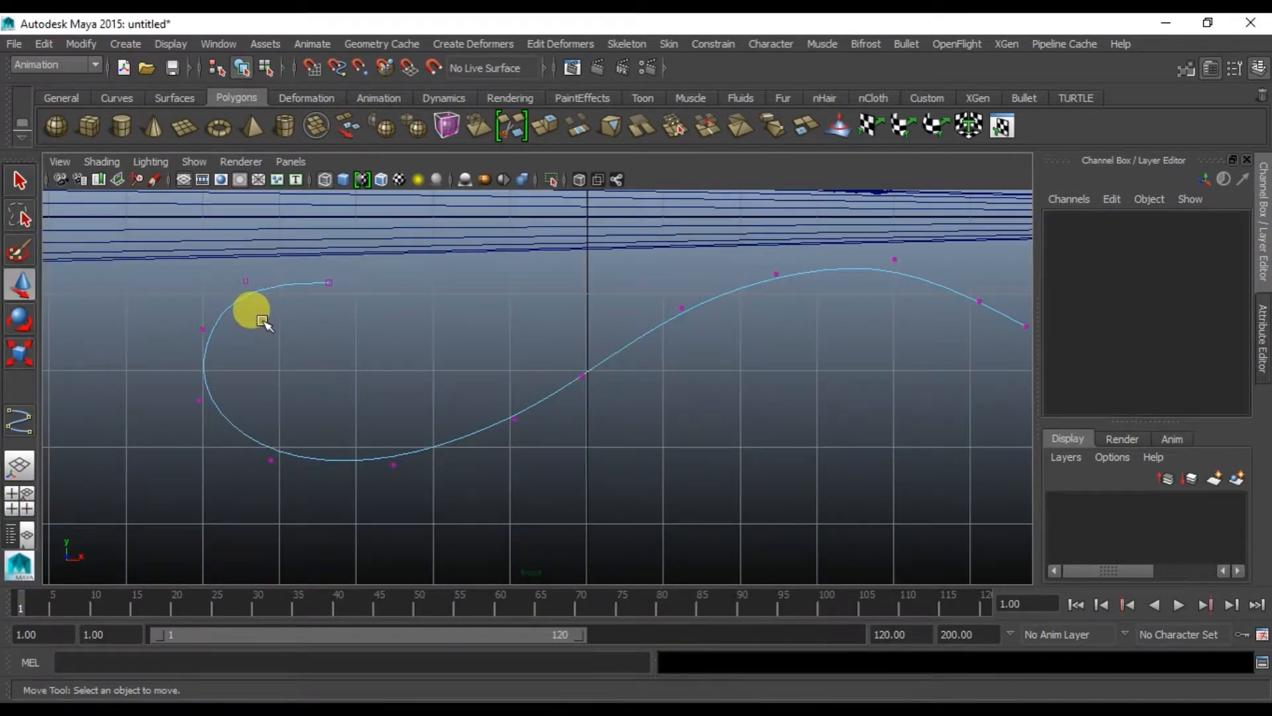
middle_click_drag(263, 321, 344, 323, "alt")
left_click_drag(426, 322, 428, 325)
left_click_drag(395, 211, 394, 197)
left_click_drag(285, 279, 353, 309)
left_click_drag(305, 231, 305, 224)
Lower the three vertices around the underside of the hook one after another to deepen its bend.
left_click_drag(244, 369, 325, 436)
left_click_drag(264, 324, 334, 338)
left_click_drag(296, 431, 395, 508)
left_click_drag(336, 381, 333, 413)
left_click_drag(441, 451, 500, 484)
left_click_drag(440, 384, 448, 406)
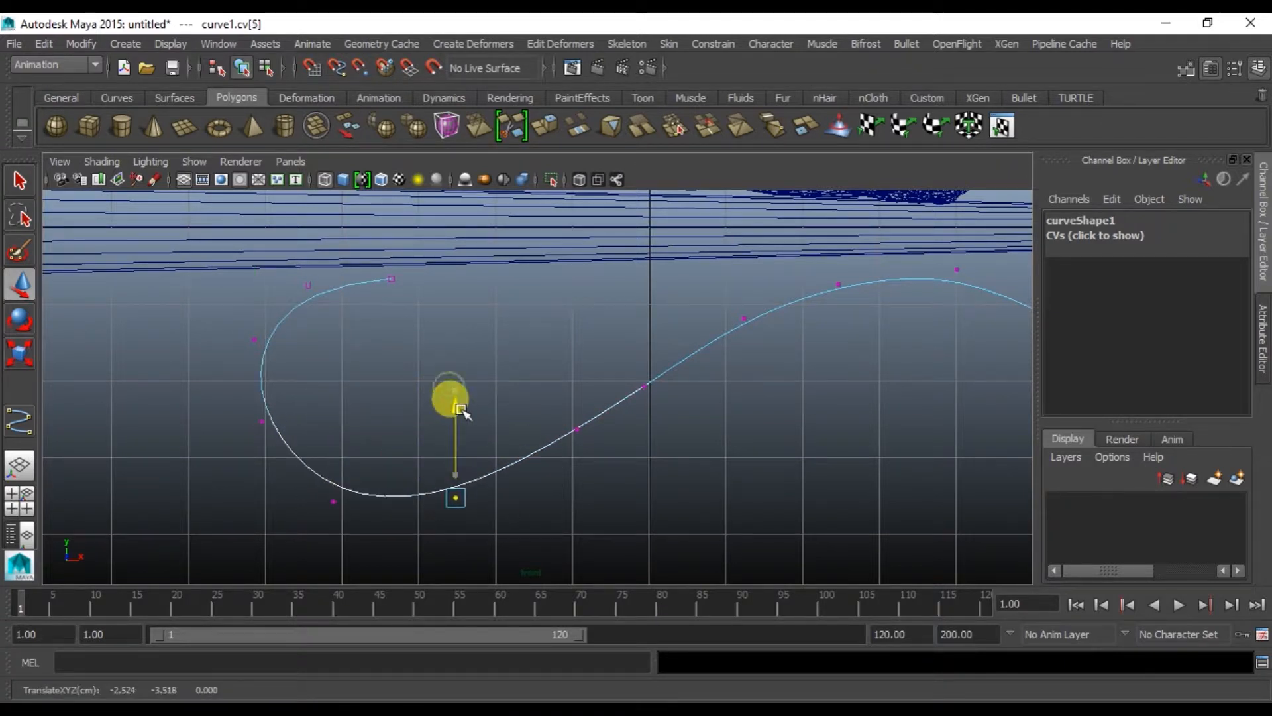
Push the hook's lower corner vertex outward and lower the two vertices at the curve's middle.
middle_click_drag(523, 455, 417, 424, "alt")
left_click_drag(211, 457, 290, 467)
middle_click_drag(448, 464, 383, 467, "alt")
left_click_drag(332, 337, 446, 454)
left_click_drag(401, 277, 405, 302)
middle_click_drag(403, 302, 353, 361, "alt")
Smooth the curve's rising bend by nudging its two vertices, and raise the last two vertices at the tip end.
left_click(480, 327)
left_click_drag(562, 325, 564, 324)
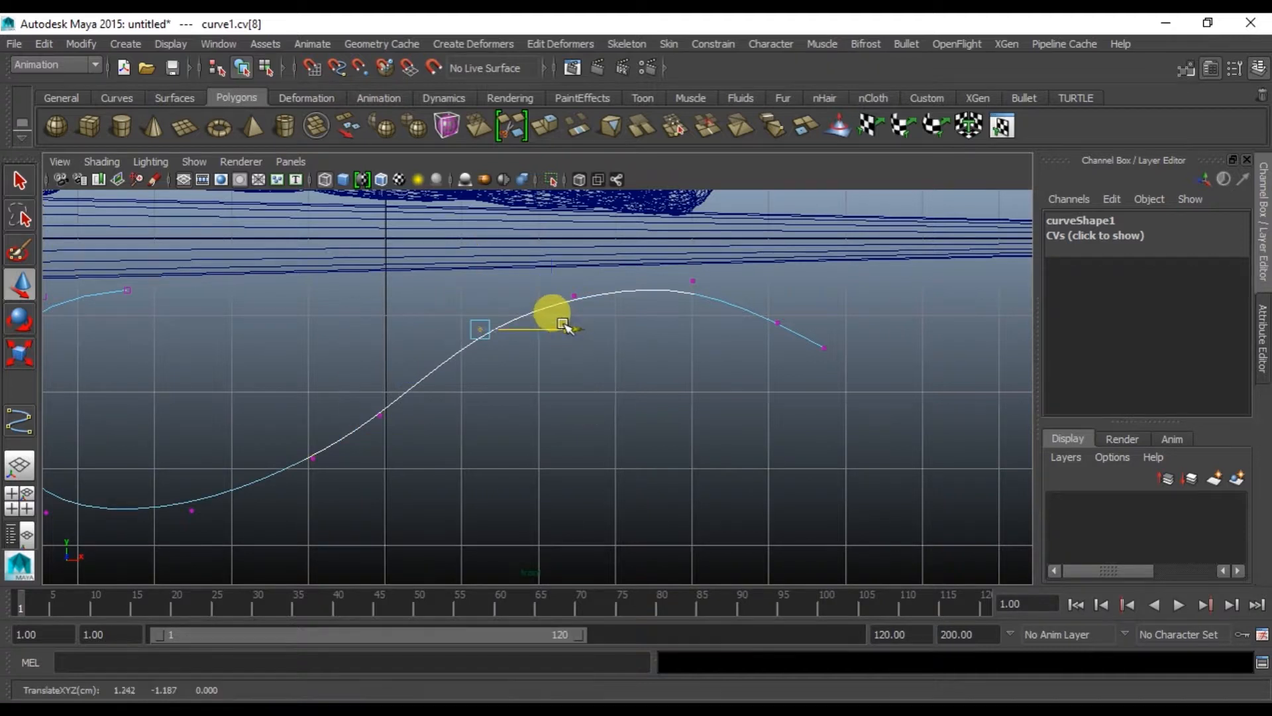
left_click(575, 301)
left_click_drag(729, 291, 851, 346)
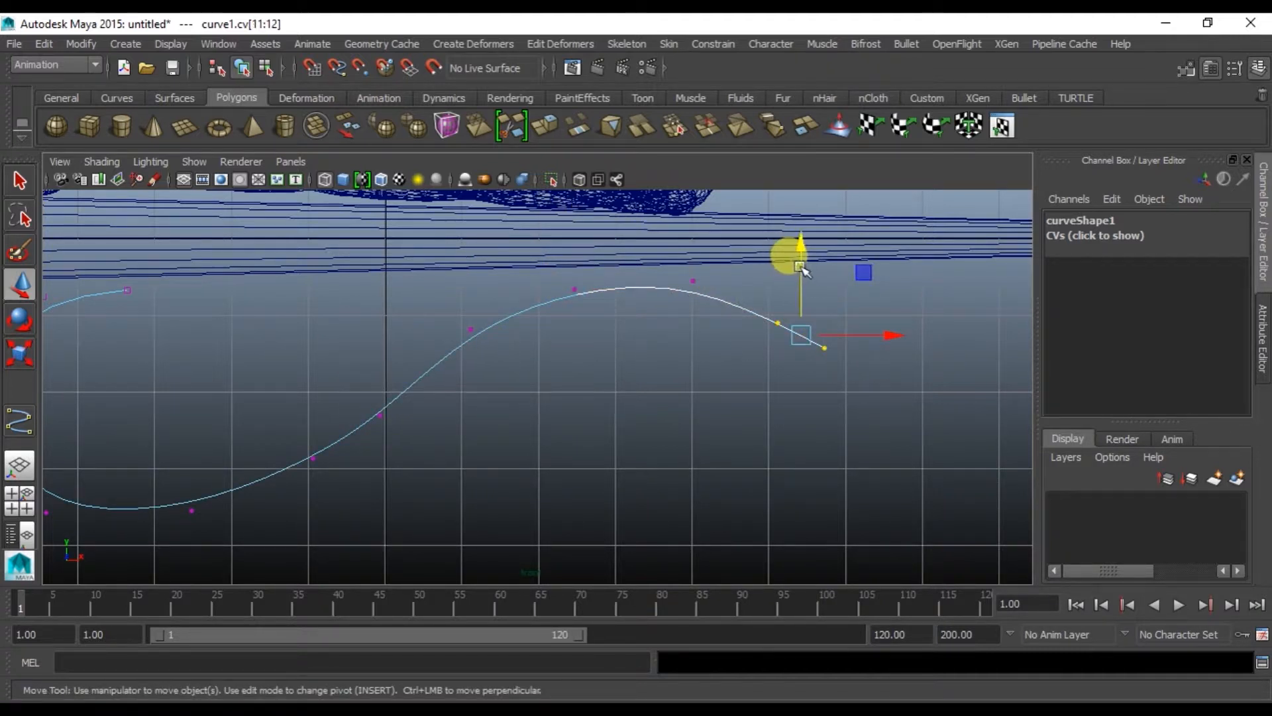
left_click(753, 304)
left_click_drag(753, 304, 815, 326)
left_click_drag(801, 256, 800, 248)
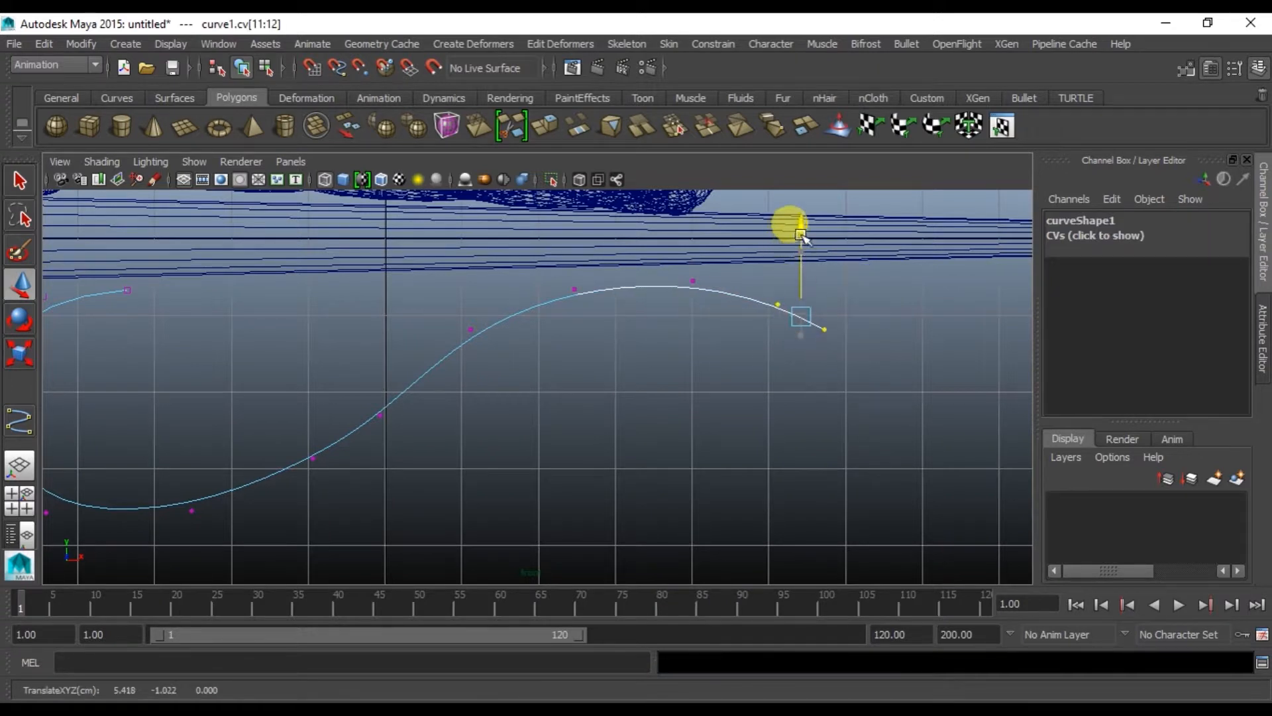
Nudge the last vertices at the curve's tip end and pull the final vertex outward to lengthen the tip.
left_click(833, 359)
left_click_drag(797, 342, 798, 342)
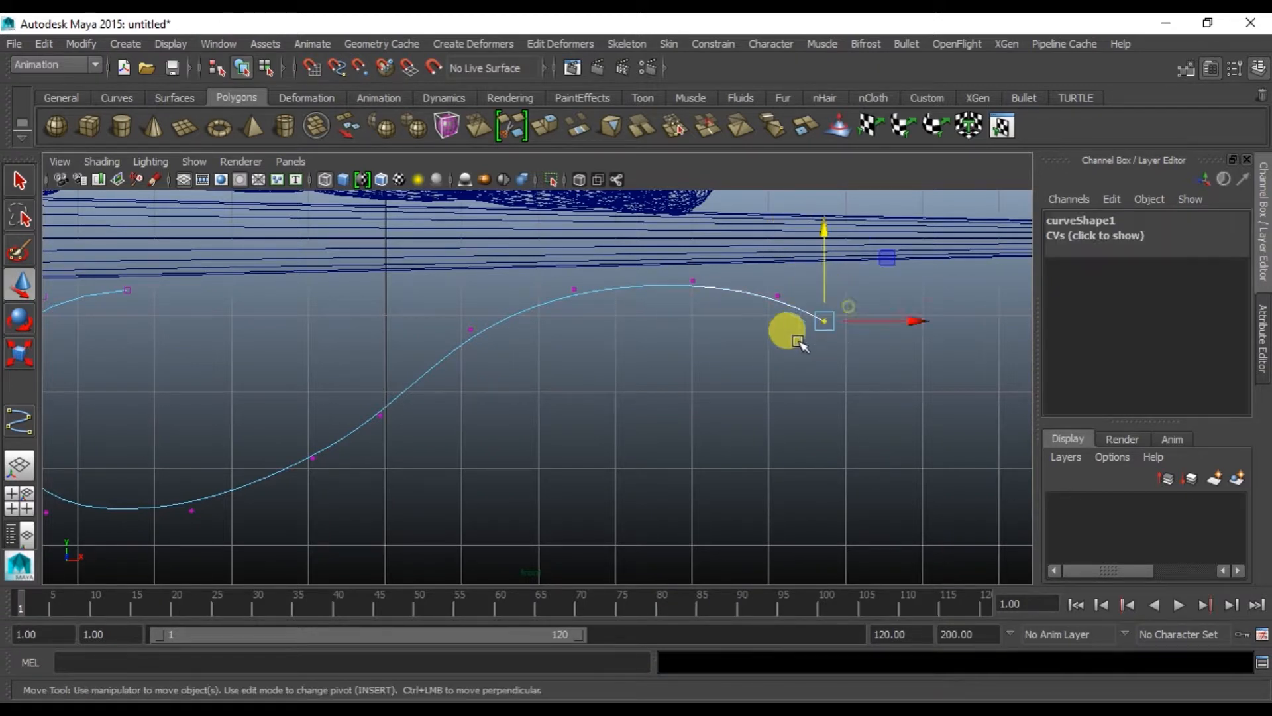
left_click_drag(850, 306, 798, 341)
left_click_drag(902, 321, 934, 321)
right_click_drag(779, 338, 449, 376, "alt")
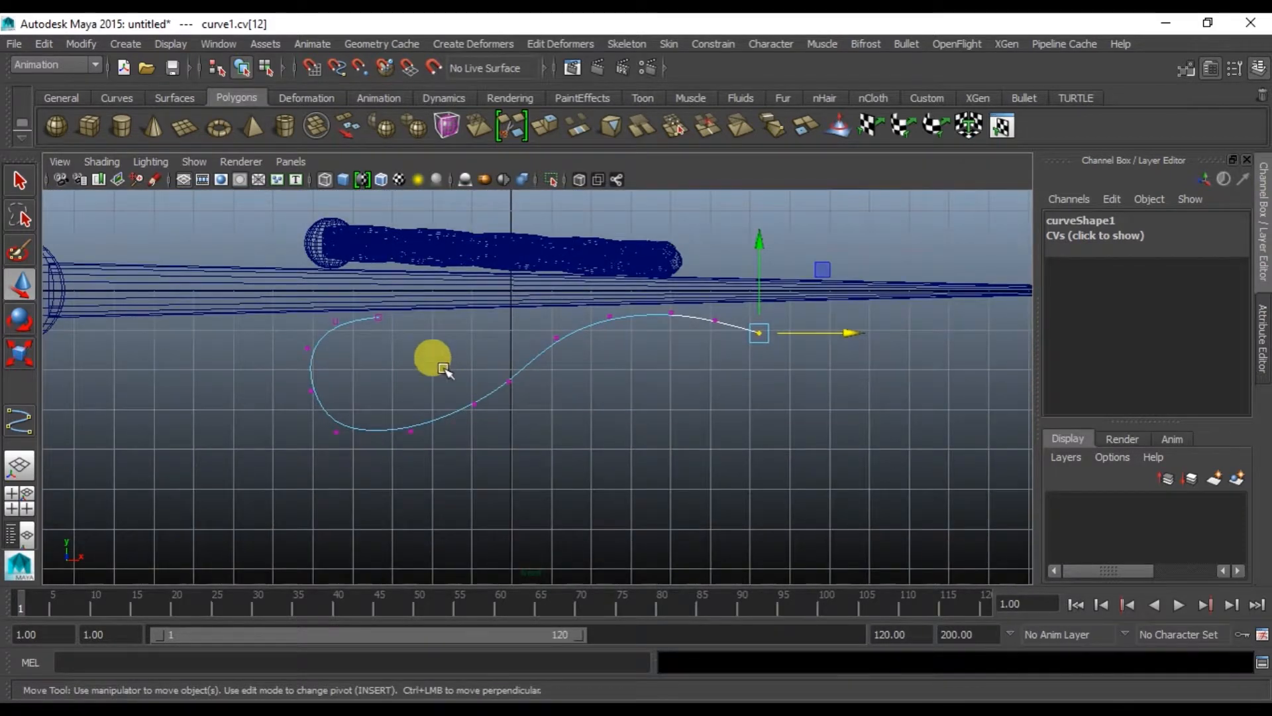
Lower the curve's underside and tail vertices slightly and shift them outward, and reposition the vertices around the hook's outer bend.
left_click_drag(407, 498, 838, 292)
left_click_drag(588, 285, 585, 293)
mouse_move(653, 379)
left_mouse_down()
mouse_move(689, 380)
mouse_move(675, 379)
left_mouse_up()
left_click_drag(295, 330, 358, 452)
scroll(358, 452, "up", 2)
left_click_drag(355, 390, 405, 374)
Move the hook's underside vertex down towards the outer bend, and shift the two vertices of the rising section to smooth it.
left_click(405, 455)
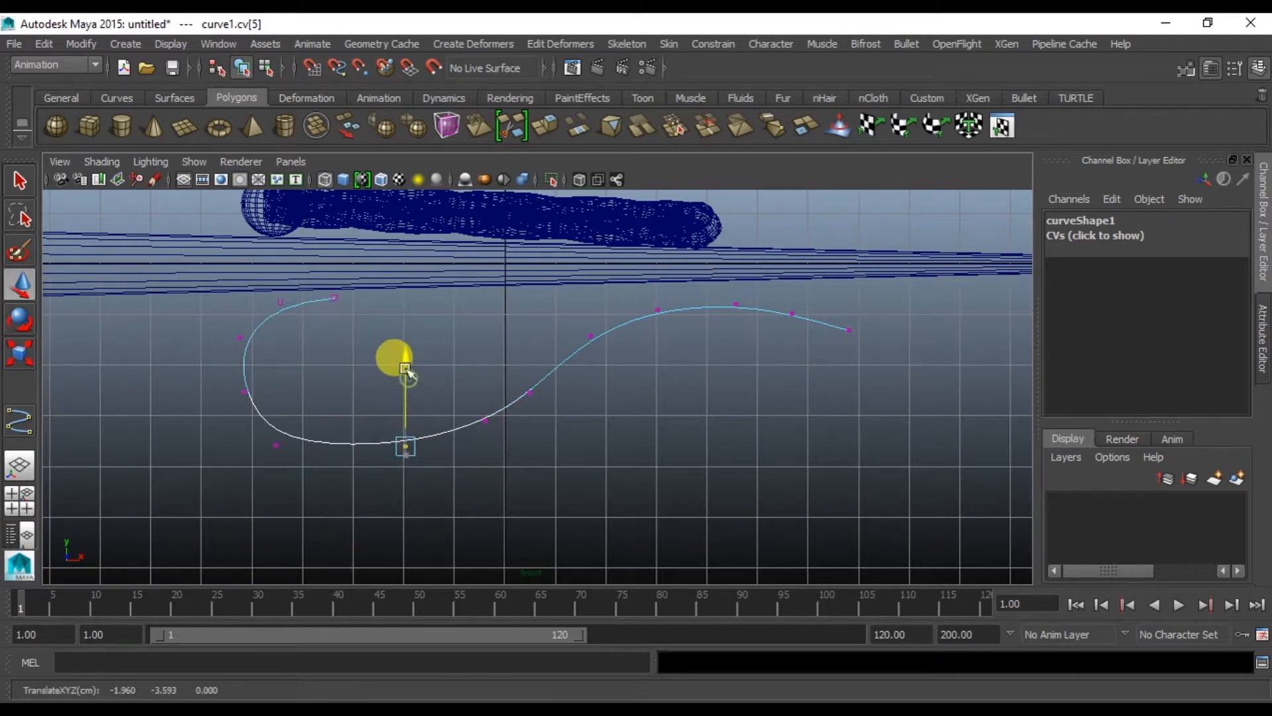
left_click_drag(496, 447, 457, 445)
left_click_drag(370, 356, 432, 411)
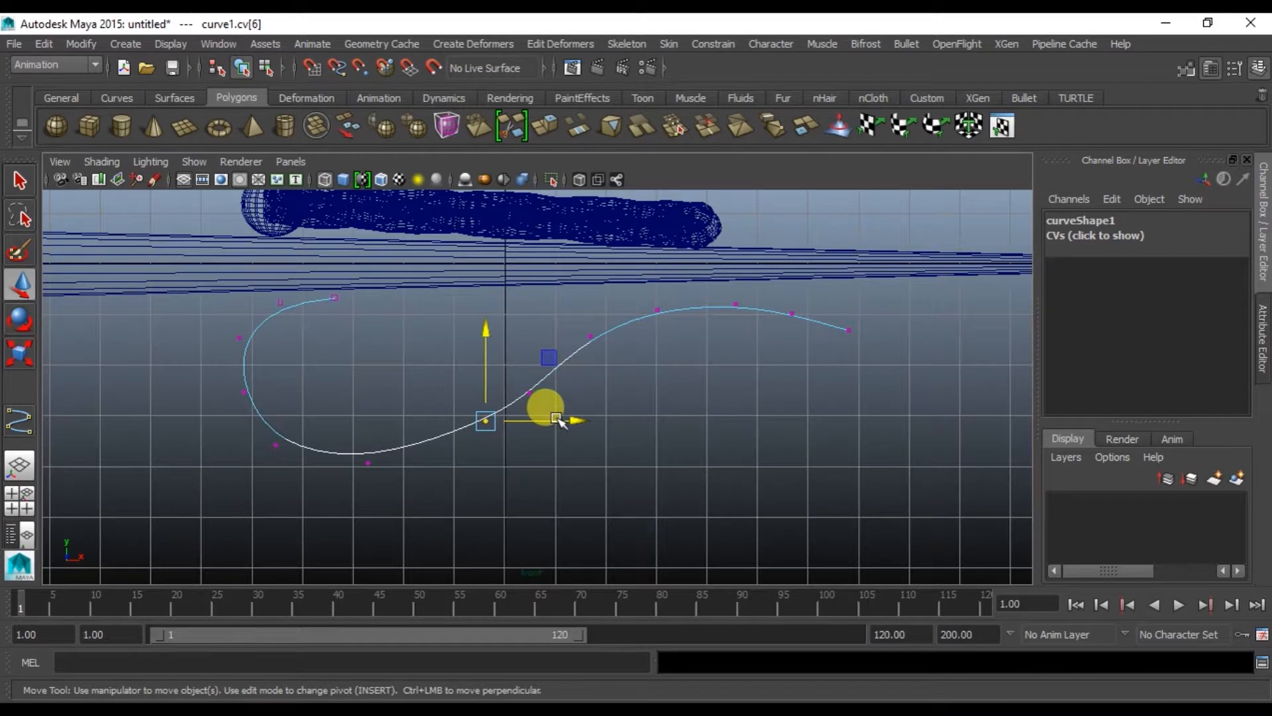
left_click_drag(587, 410, 608, 390)
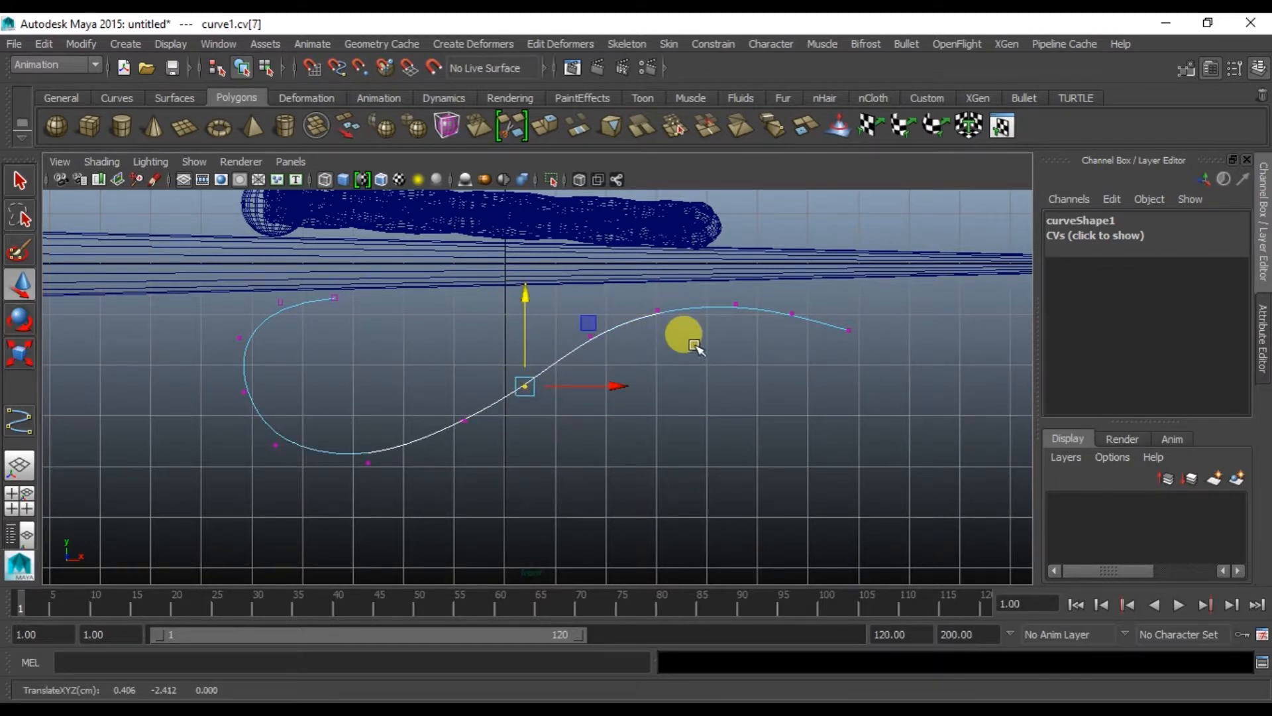
Raise the first two vertices at the hook's start so the curve's end meets the underside of the needle's shaft.
middle_click_drag(694, 345, 739, 402, "alt")
scroll(322, 343, "up", 5)
middle_click_drag(290, 326, 603, 379, "alt")
scroll(509, 385, "up", 3)
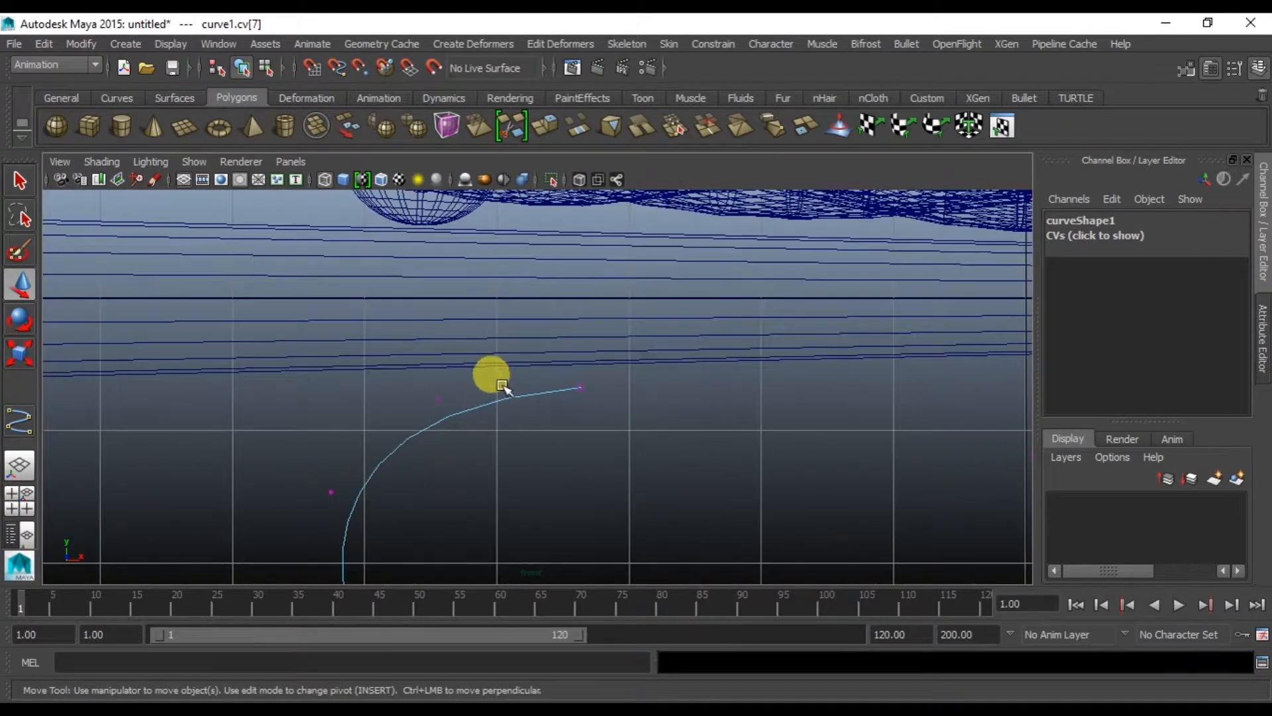
left_click_drag(622, 434, 622, 435)
left_click_drag(582, 296, 580, 281)
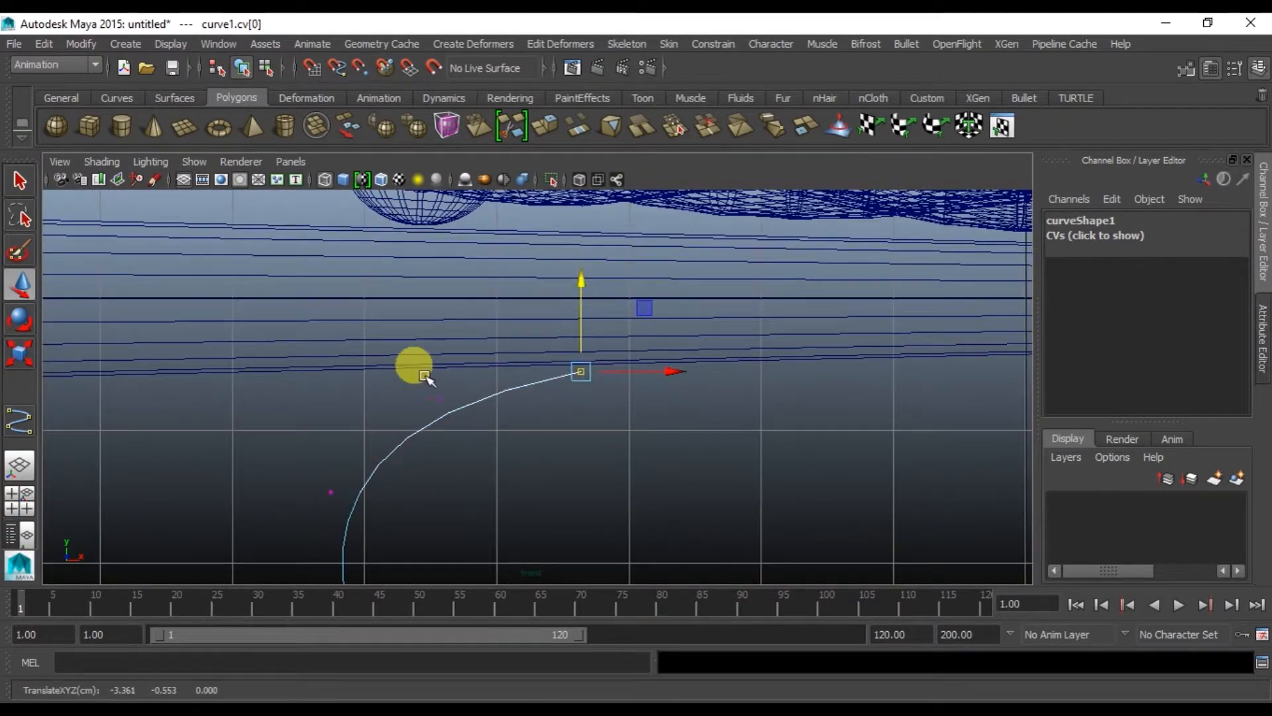
left_click_drag(425, 376, 445, 405)
left_click_drag(423, 313, 432, 299)
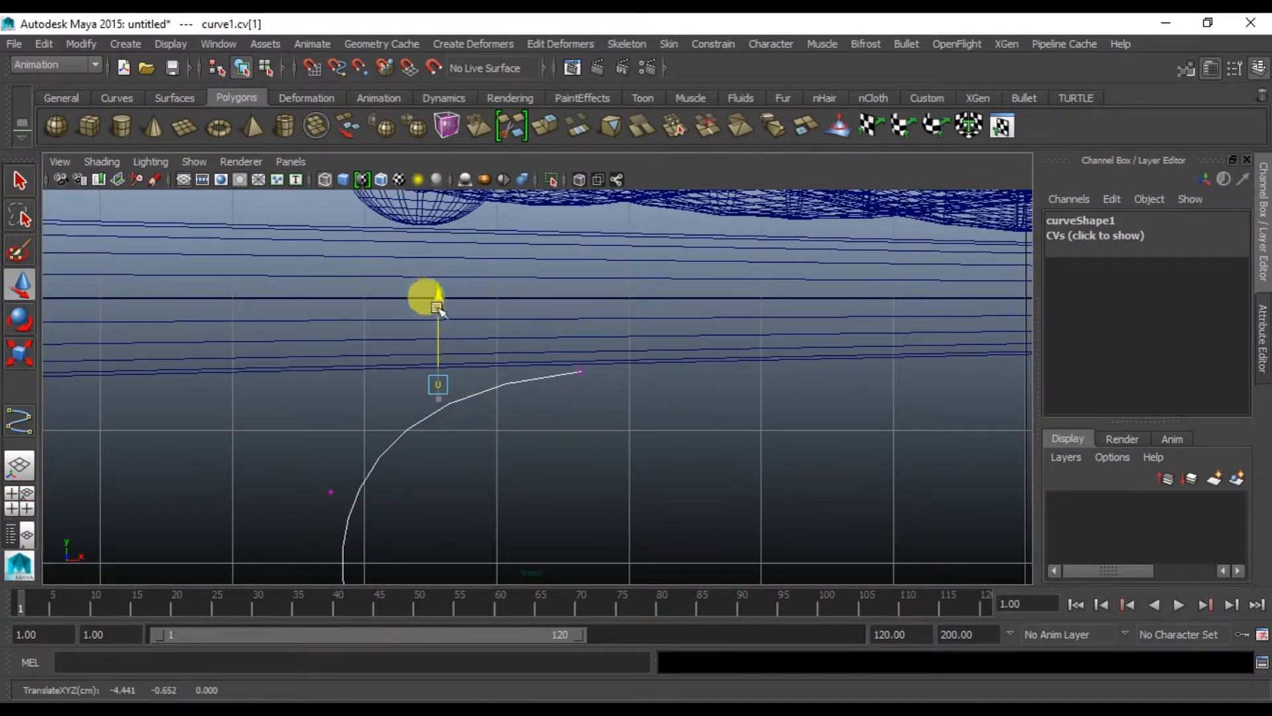
Return the curve to object mode, switch to the perspective view and clear the selection.
scroll(503, 391, "down", 6)
left_click_drag(0, 0, 0, 0)
right_click_drag(483, 418, 536, 292)
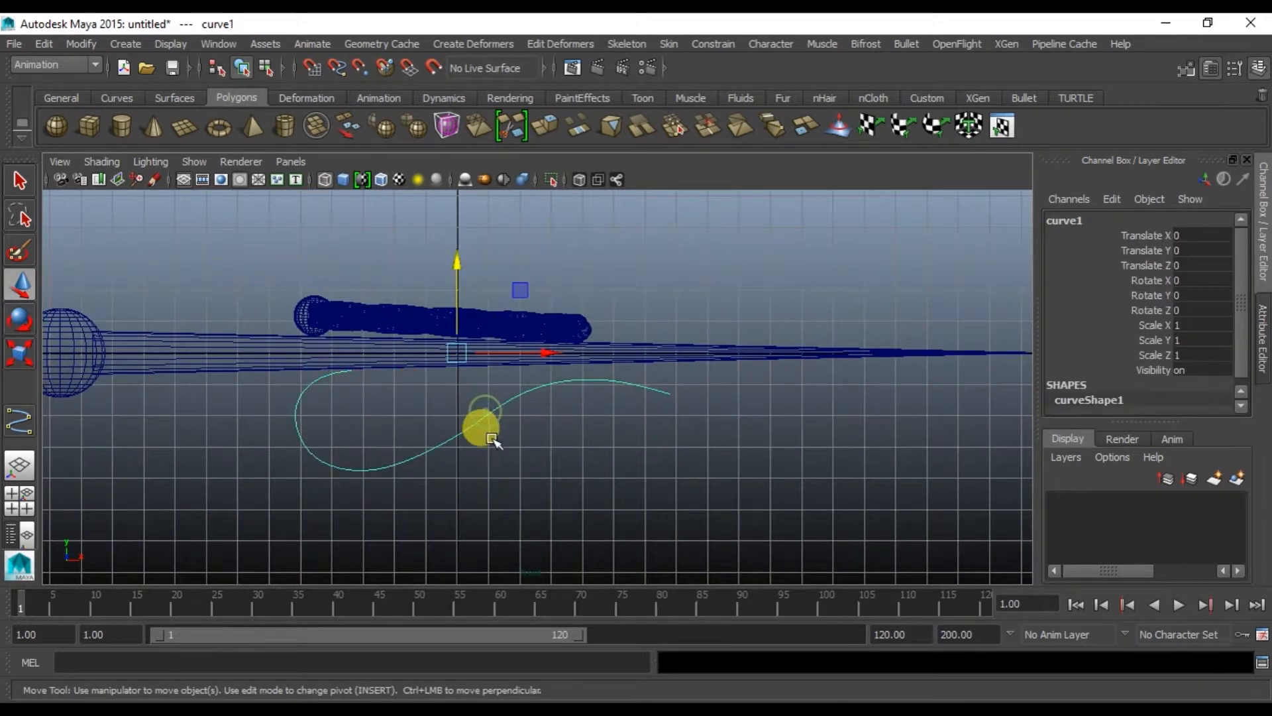
key("space")
key("space")
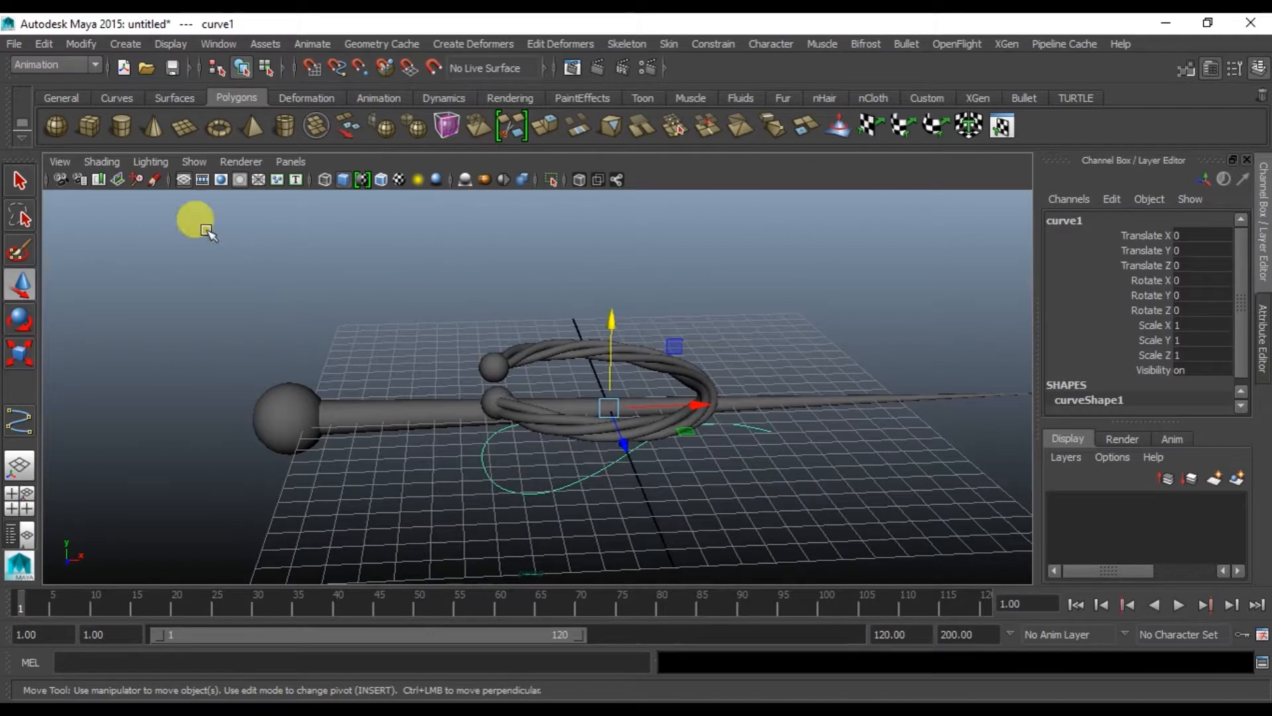
left_click(345, 302)
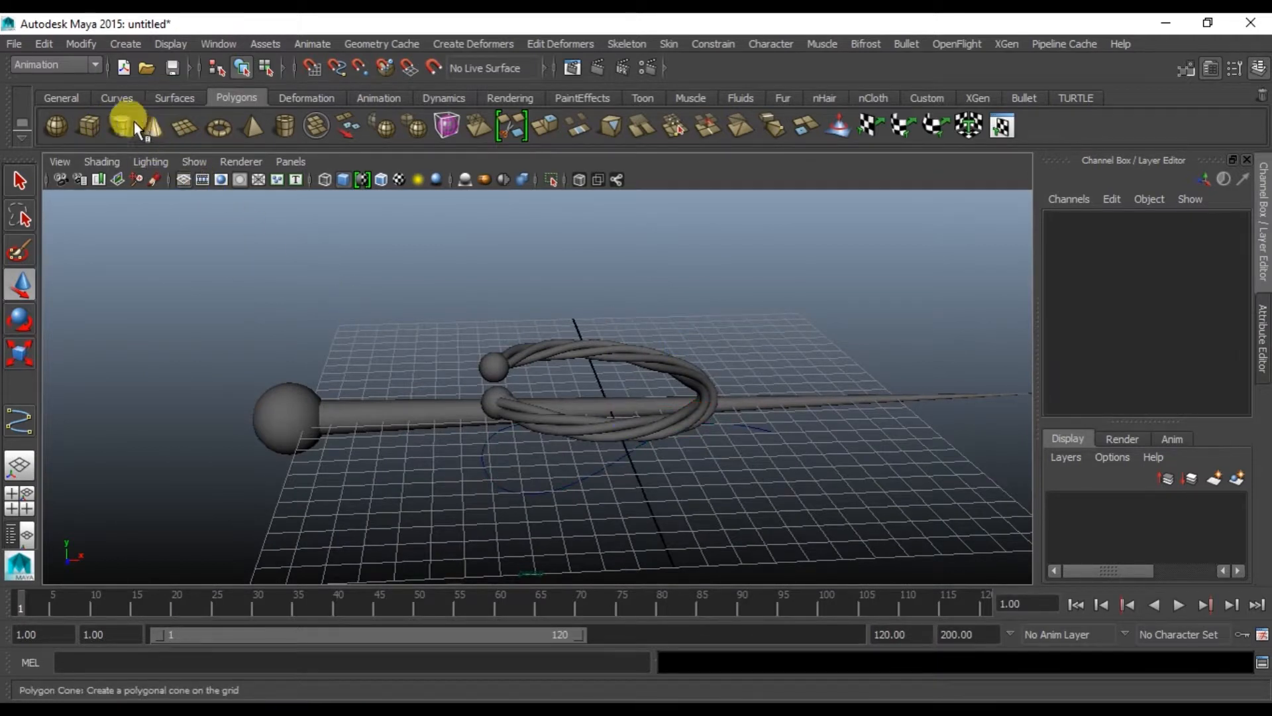
Create a polygon cylinder at the origin and raise it to about 4.18 units, above the twisted ring.
scroll(672, 431, "up", 5)
key("r")
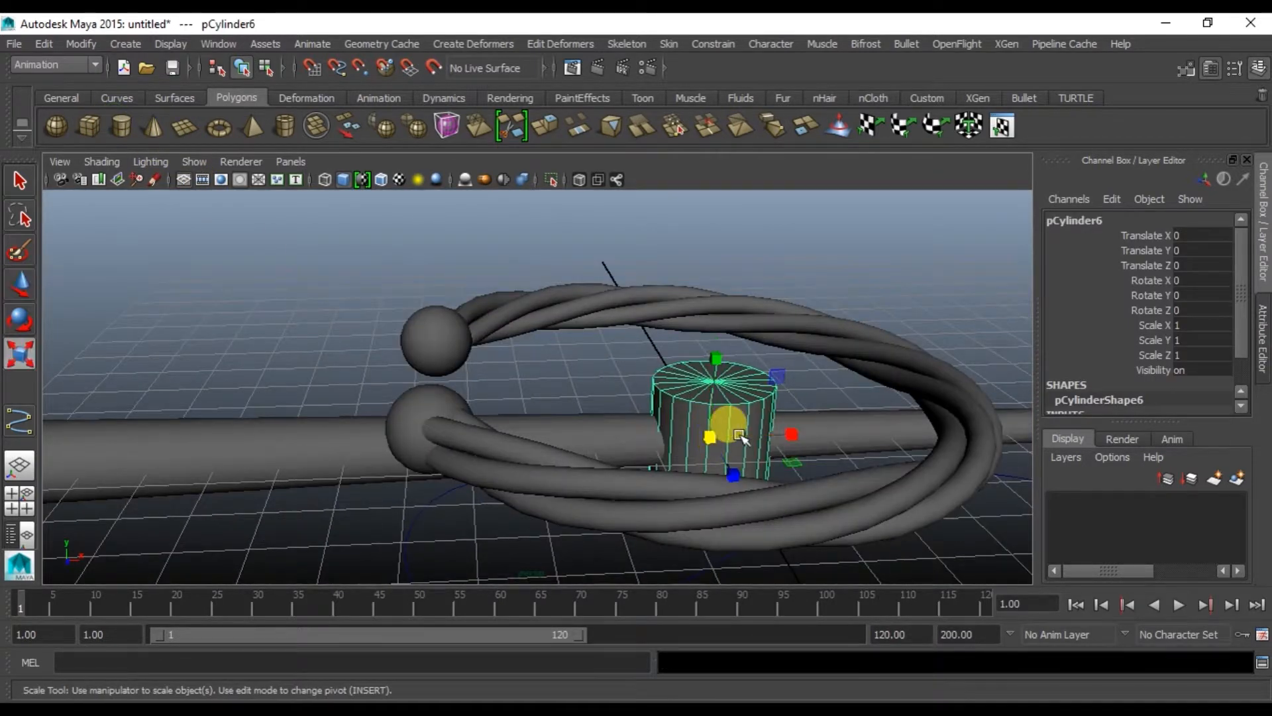
key("w")
mouse_move(704, 349)
left_mouse_down()
mouse_move(710, 165)
mouse_move(668, 361)
mouse_move(683, 345)
left_mouse_up()
left_click_drag(647, 213, 645, 171)
left_click_drag(752, 386, 636, 354, "alt")
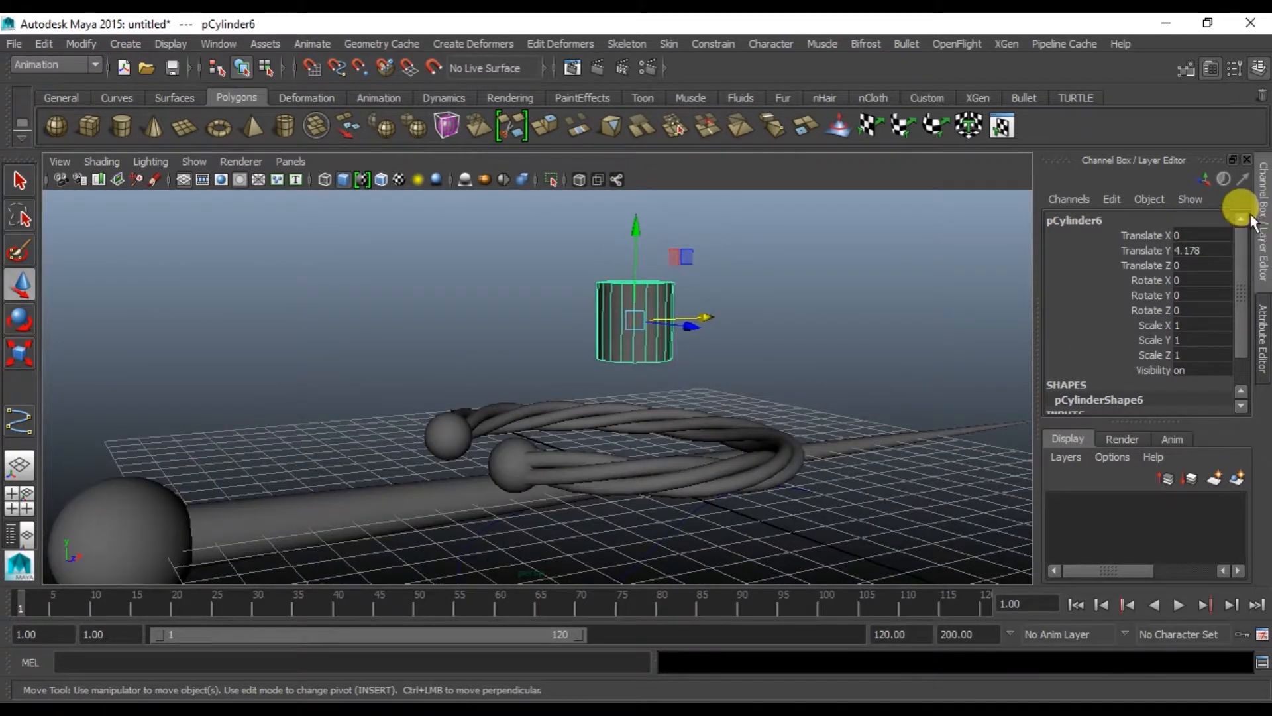
Set the new cylinder's cap subdivisions to 0.
left_click(1264, 338)
left_click(1070, 216)
left_click_drag(1081, 429, 1057, 433)
left_click_drag(518, 328, 569, 332, "alt")
scroll(587, 330, "up", 5)
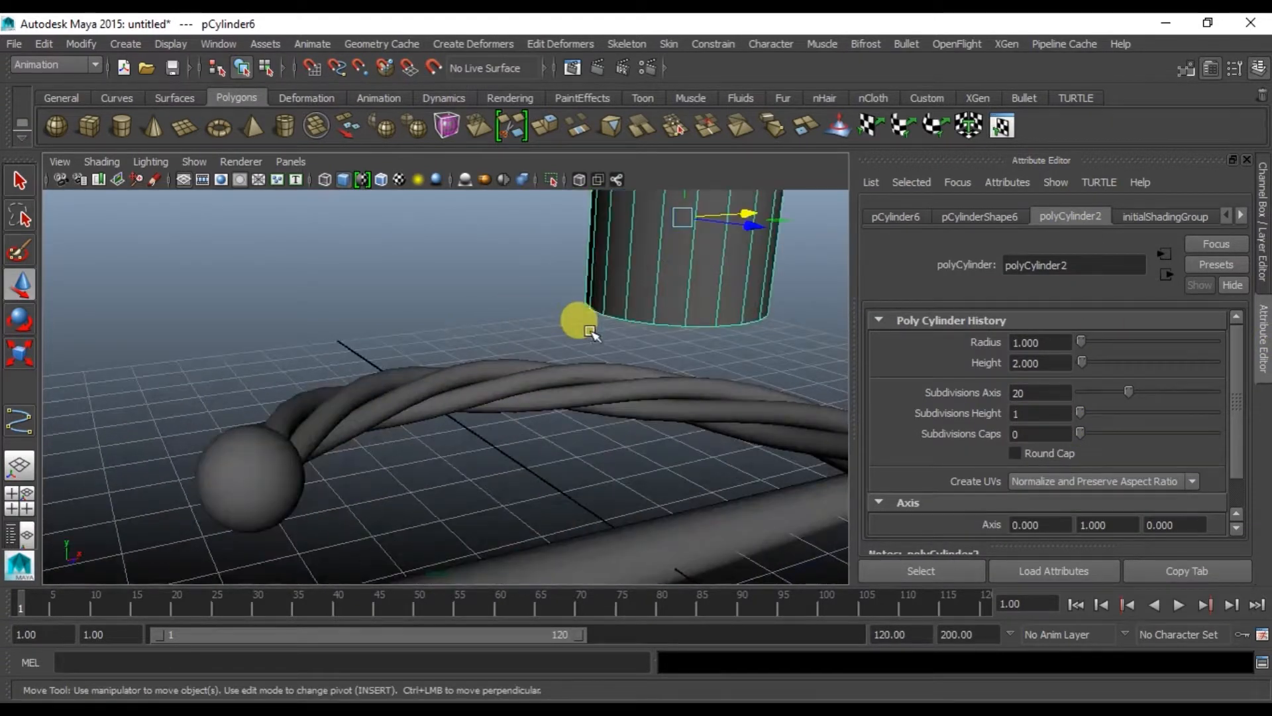
key("ctrl+a")
Delete the cylinder's top and side faces to leave only the bottom cap disc, and reselect it in object mode.
key("space")
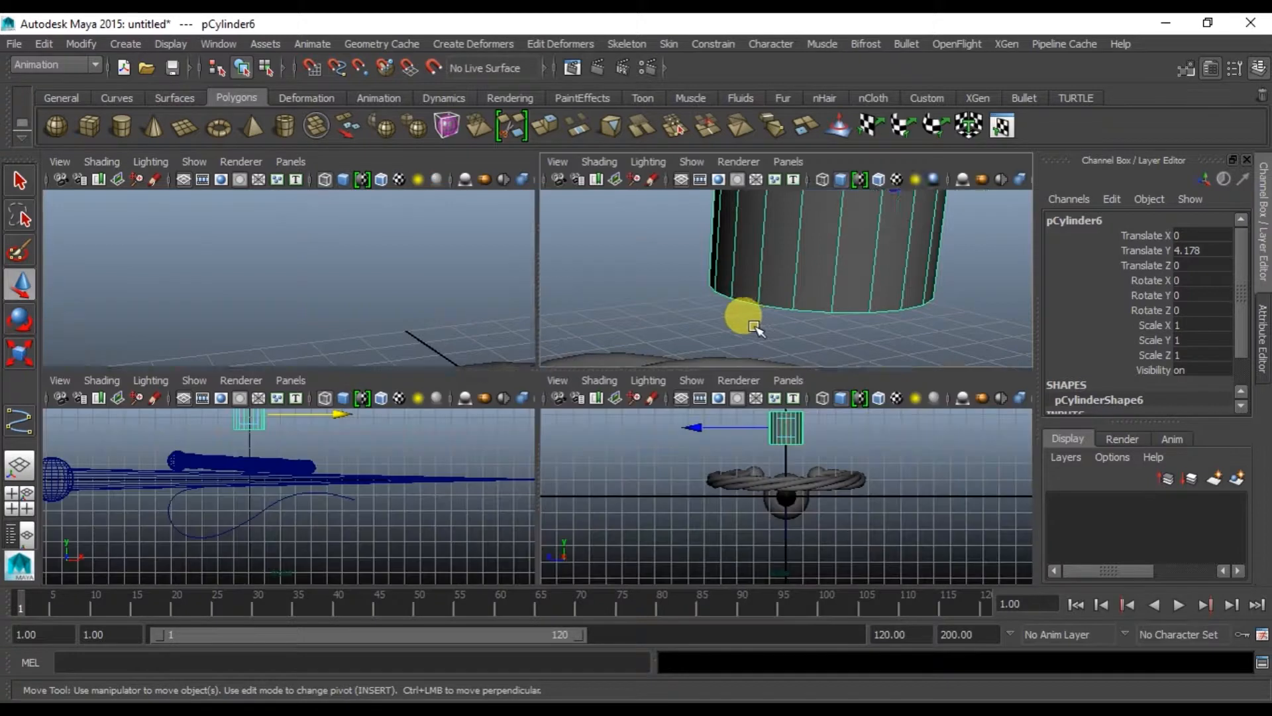
key("space")
middle_click_drag(776, 309, 624, 537, "alt")
right_click_drag(644, 441, 644, 310)
left_click_drag(673, 369, 940, 356, "alt")
key("Delete")
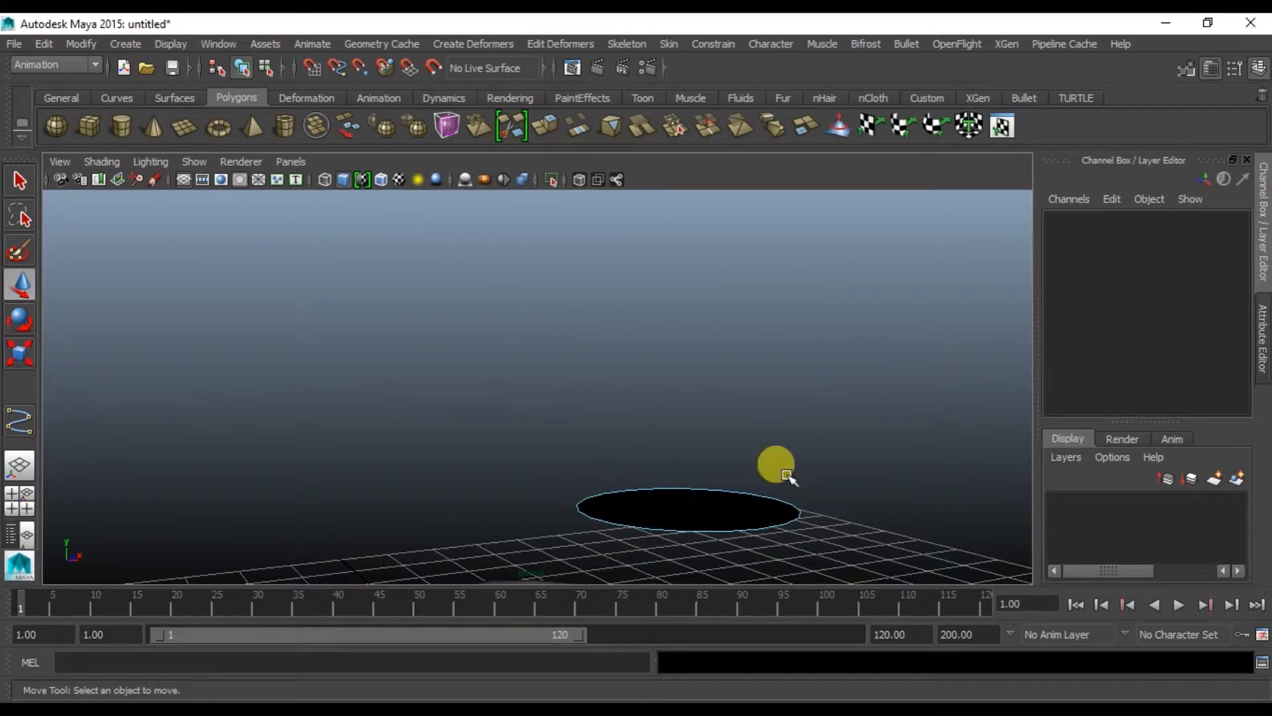
right_click_drag(726, 507, 743, 310)
left_click(699, 507)
left_click_drag(704, 540, 586, 457, "alt")
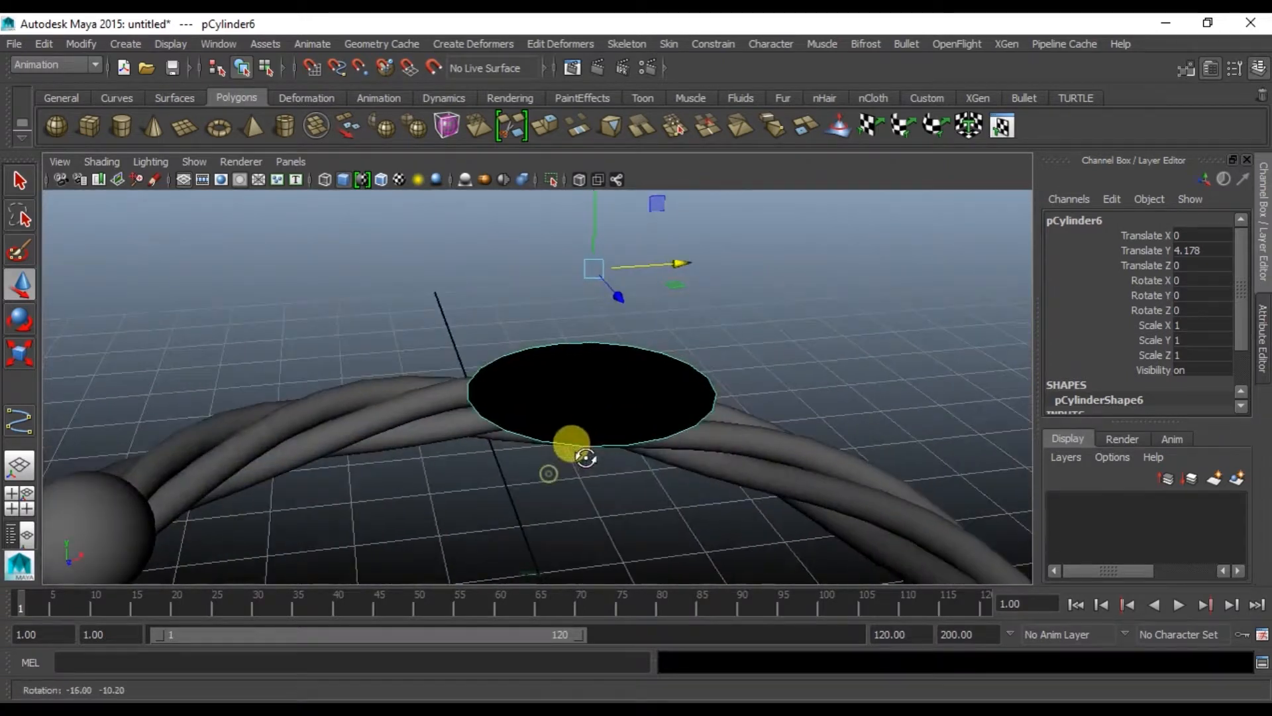
Rotate the disc about 131.4 degrees around Z and center its pivot.
key("e")
left_click_drag(649, 244, 371, 225, "alt")
middle_click_drag(596, 307, 789, 337, "alt")
left_click_drag(799, 281, 779, 248)
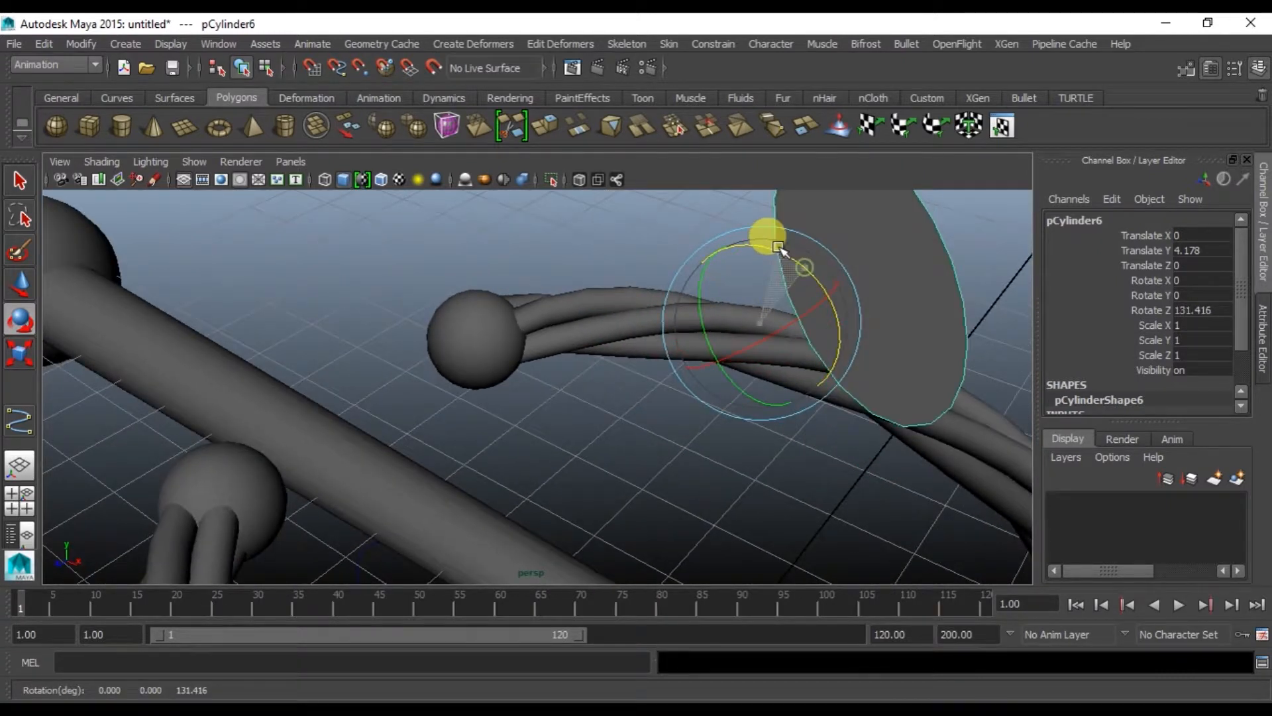
left_click(125, 43)
mouse_move(81, 43)
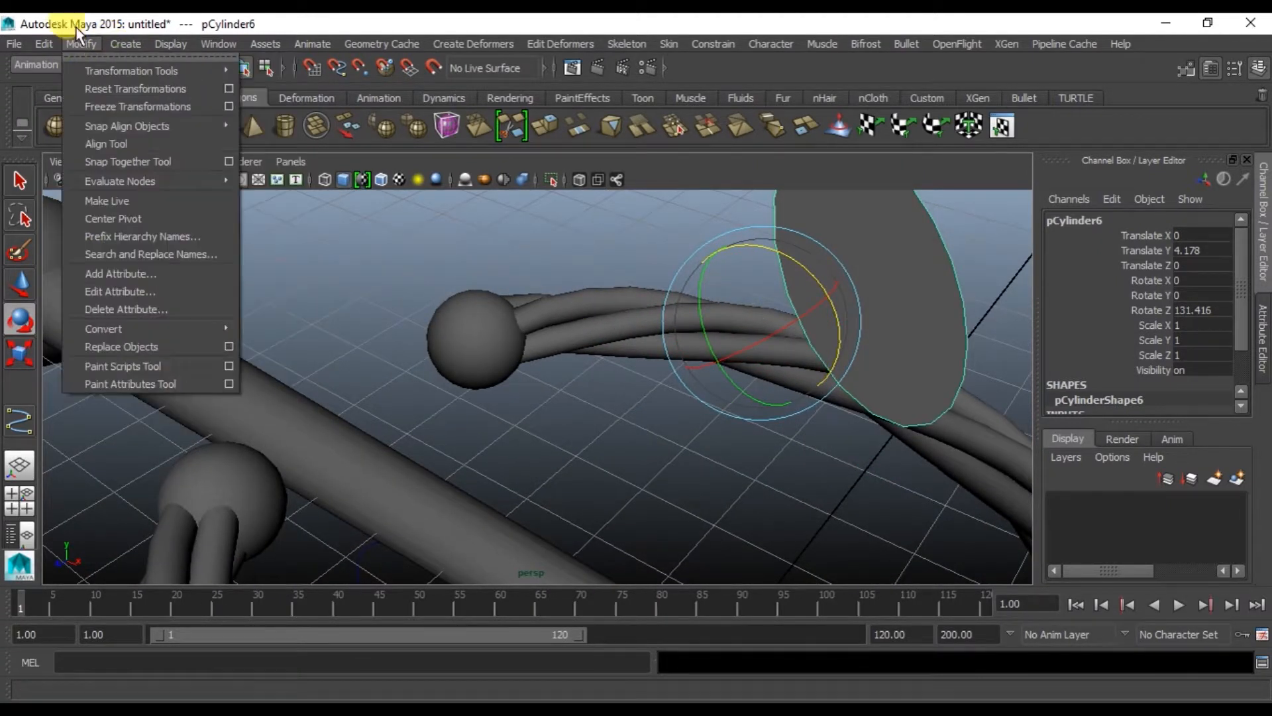
left_click(132, 216)
Move the disc down beneath the needle's shaft, close to the hook curve's starting end.
key("w")
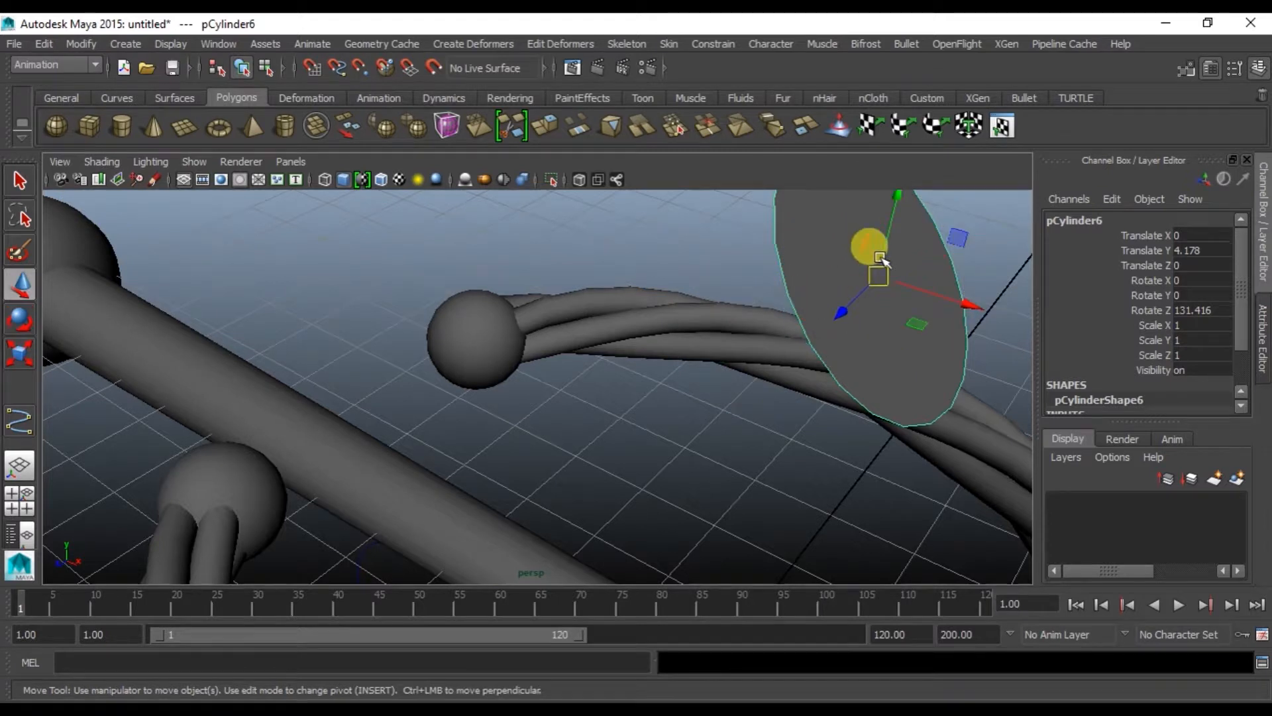
left_click_drag(884, 199, 737, 278)
left_click_drag(744, 197, 720, 545)
middle_click_drag(655, 464, 699, 189, "alt")
left_click_drag(685, 333, 642, 312, "alt")
left_click_drag(924, 412, 522, 456)
scroll(424, 398, "up", 4)
middle_click_drag(379, 431, 480, 373, "alt")
left_click_drag(447, 340, 444, 292)
left_click_drag(459, 399, 480, 389, "alt")
left_click_drag(440, 434, 654, 357, "alt")
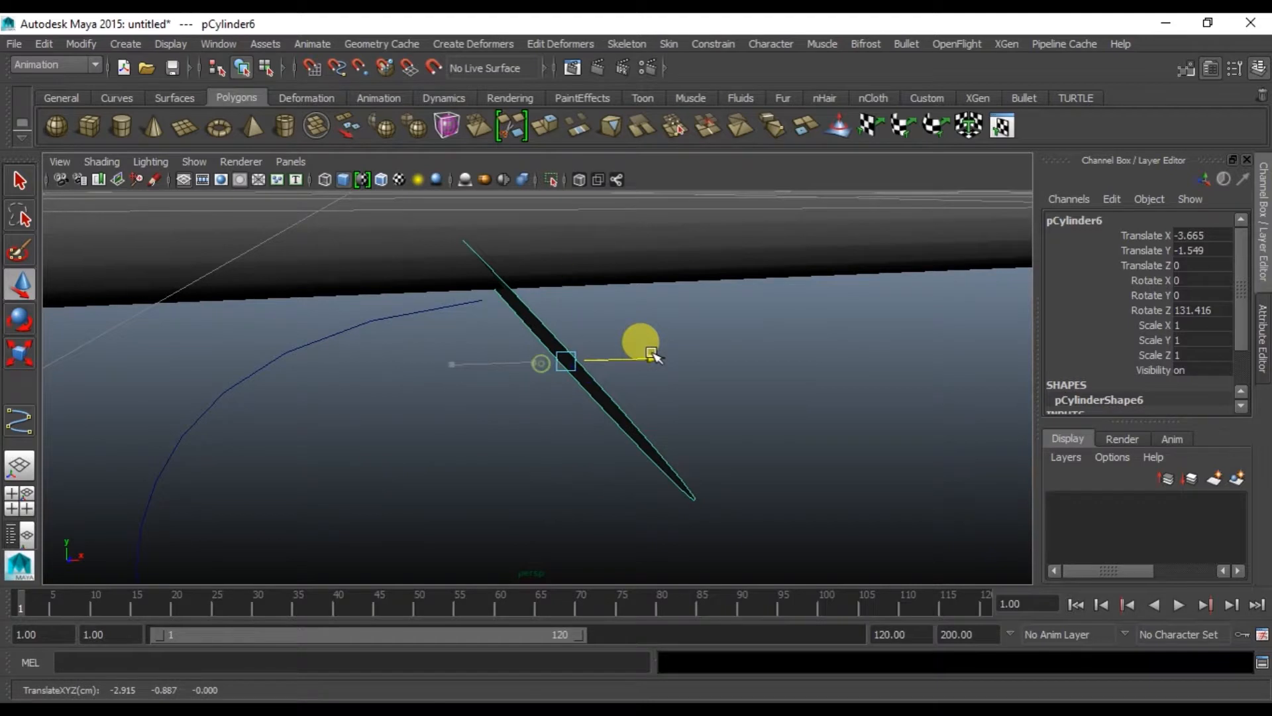
Scale the disc down uniformly to about 0.166.
key("r")
left_click_drag(564, 361, 521, 424)
key("w")
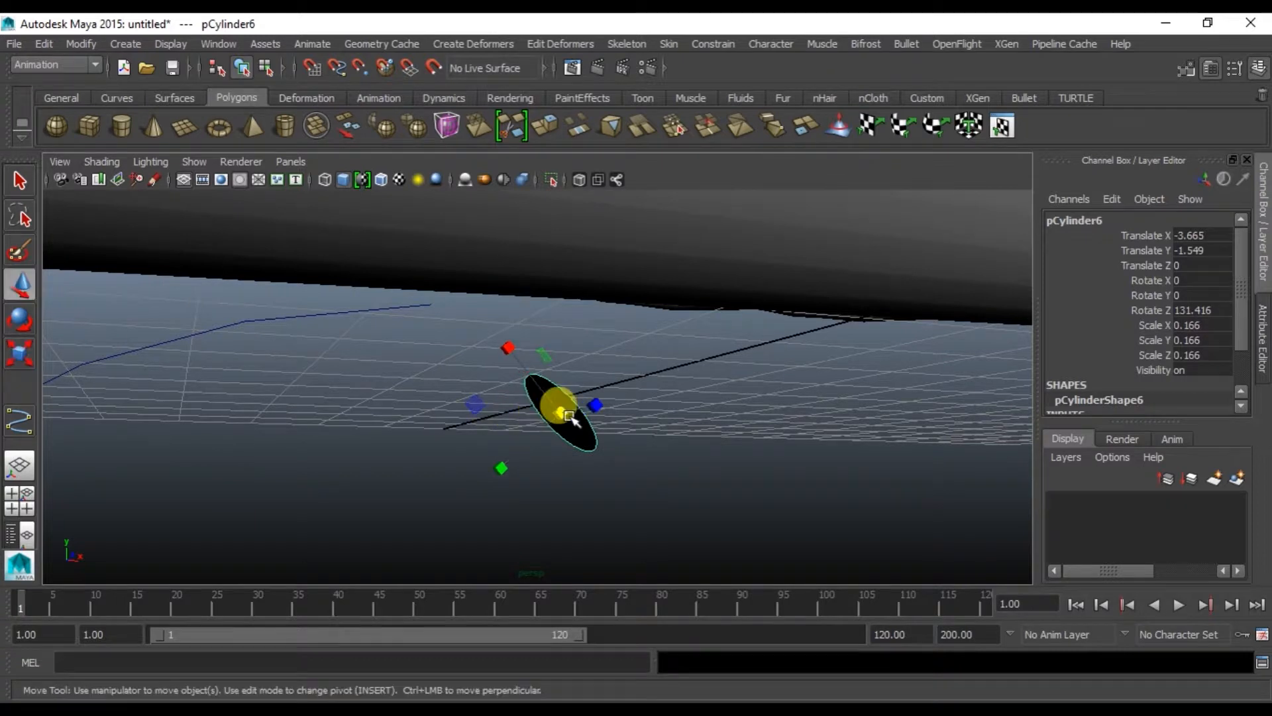
Move the small disc up onto the hook curve's starting point, at about X -4.079 and Y -1.244.
left_click_drag(550, 324, 544, 221)
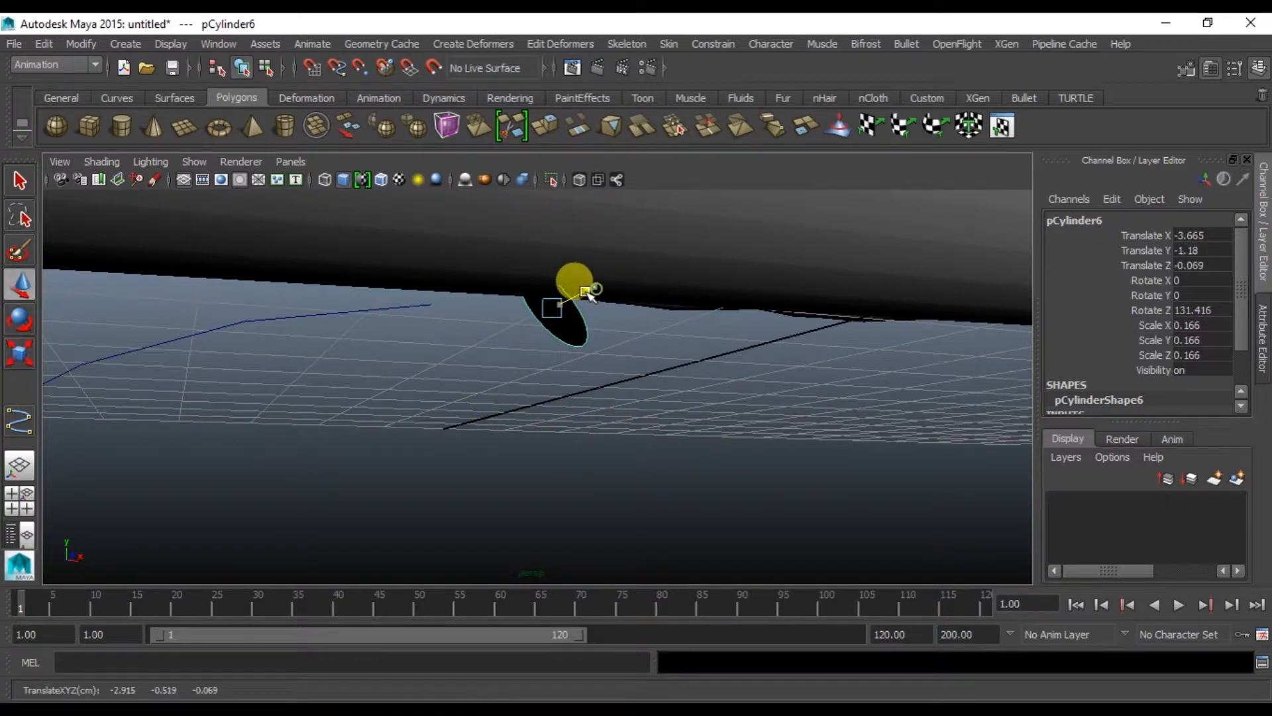
left_click_drag(640, 319, 497, 345)
middle_click_drag(515, 309, 493, 561, "alt")
scroll(592, 324, "up", 3)
scroll(533, 329, "up", 4)
left_click_drag(471, 327, 491, 304, "alt")
middle_click_drag(504, 314, 708, 381, "alt")
left_click_drag(548, 304, 568, 372)
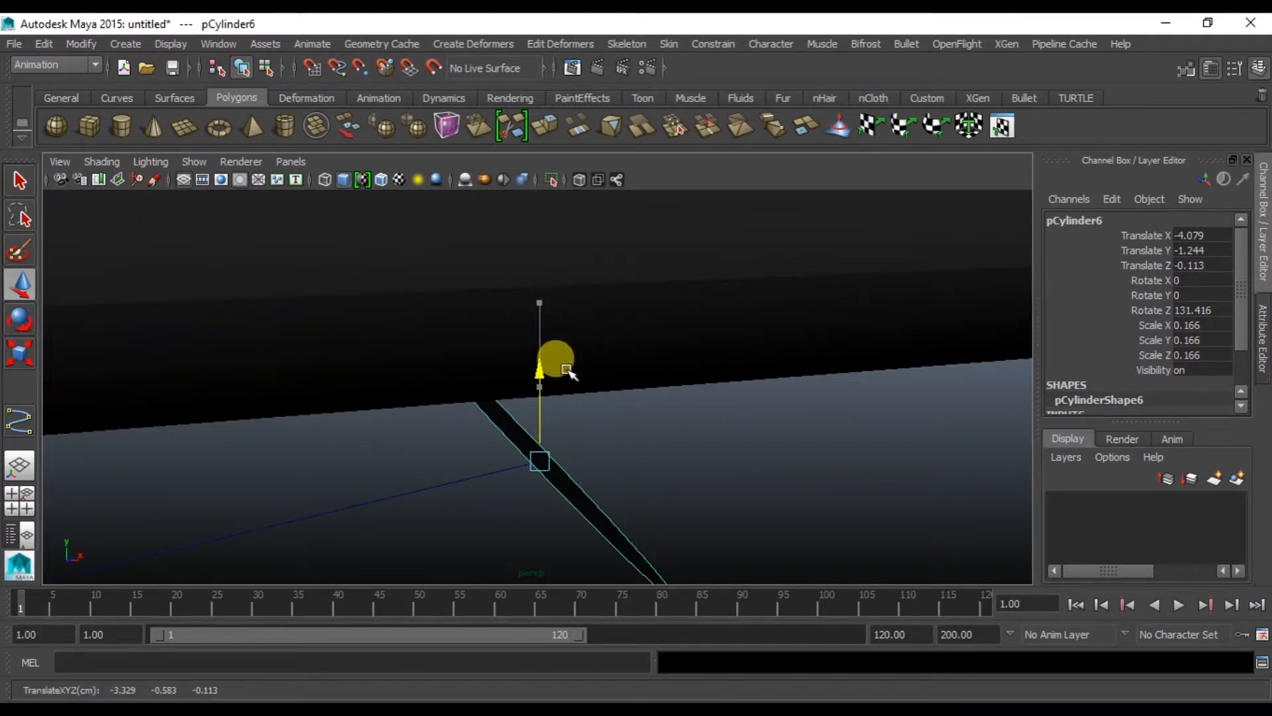
Fine-tune the disc's depth and height at the curve's start to about Z -0.06 and Y -1.219.
scroll(546, 492, "down", 1)
scroll(542, 443, "up", 1)
left_click_drag(474, 451, 575, 452, "alt")
left_click_drag(360, 473, 852, 329, "alt")
scroll(852, 329, "up", 3)
middle_click_drag(800, 345, 429, 430, "alt")
scroll(707, 364, "up", 1)
scroll(778, 381, "up", 1)
left_click_drag(837, 391, 867, 390)
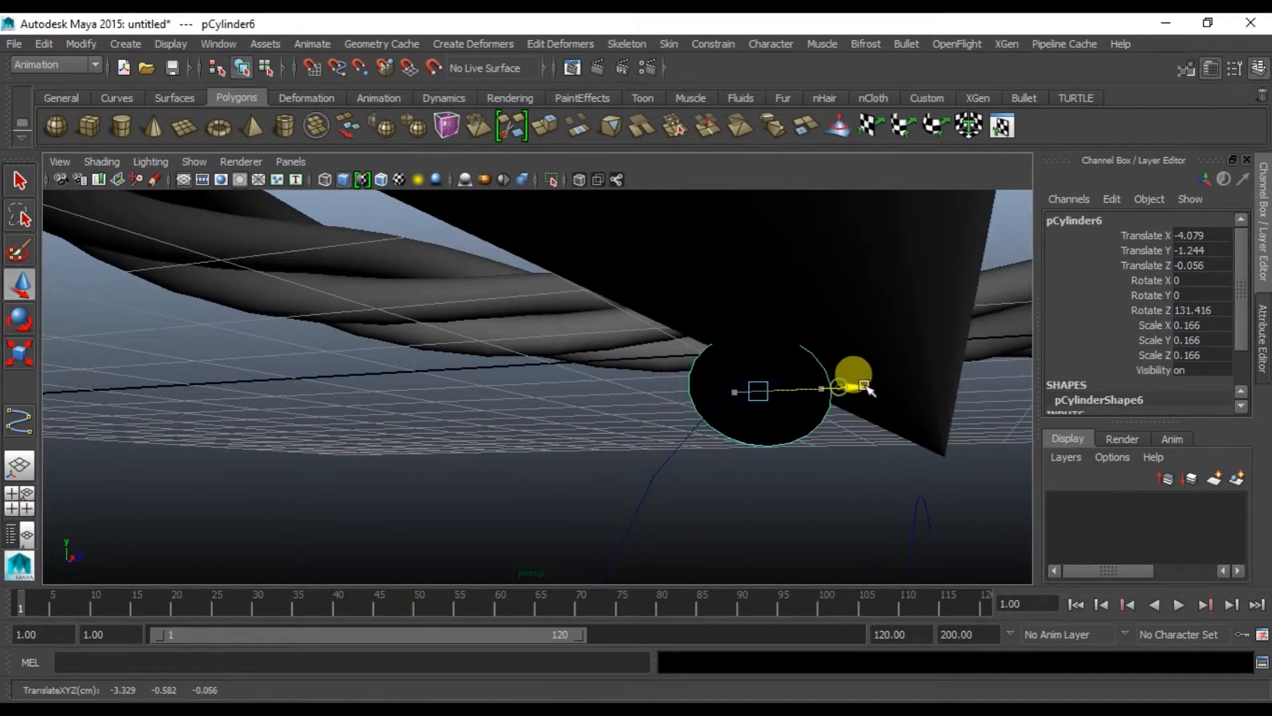
left_click_drag(758, 309, 758, 298)
left_click_drag(767, 384, 680, 402, "alt")
middle_click_drag(794, 421, 539, 474, "alt")
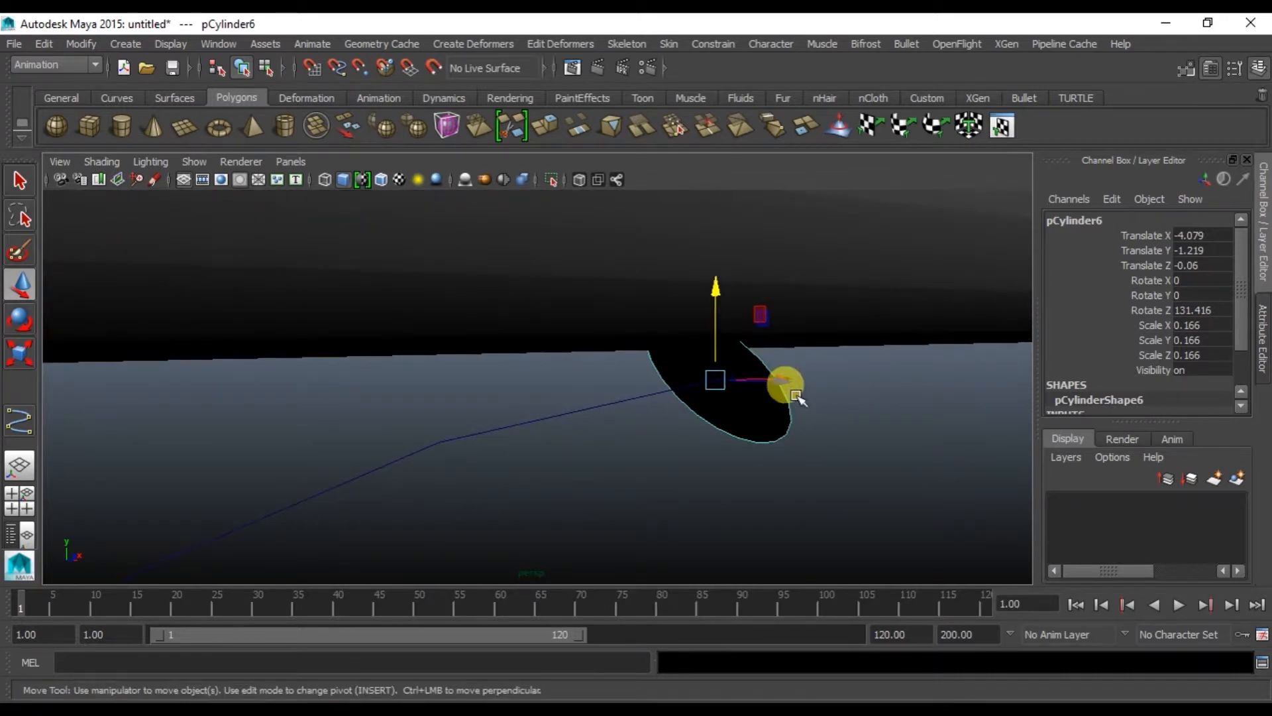
Rotate the disc slightly to face along the start of the hook curve, undoing the first rotation attempt.
key("e")
left_click_drag(785, 328, 792, 327)
key("ctrl+z")
left_click_drag(798, 371, 698, 392, "alt")
left_click_drag(837, 324, 861, 336)
left_click_drag(786, 476, 777, 425, "alt")
Select the disc's face together with the hook curve and extrude the face along the curve.
right_click_drag(777, 423, 775, 306)
left_click(780, 409)
left_click(608, 415)
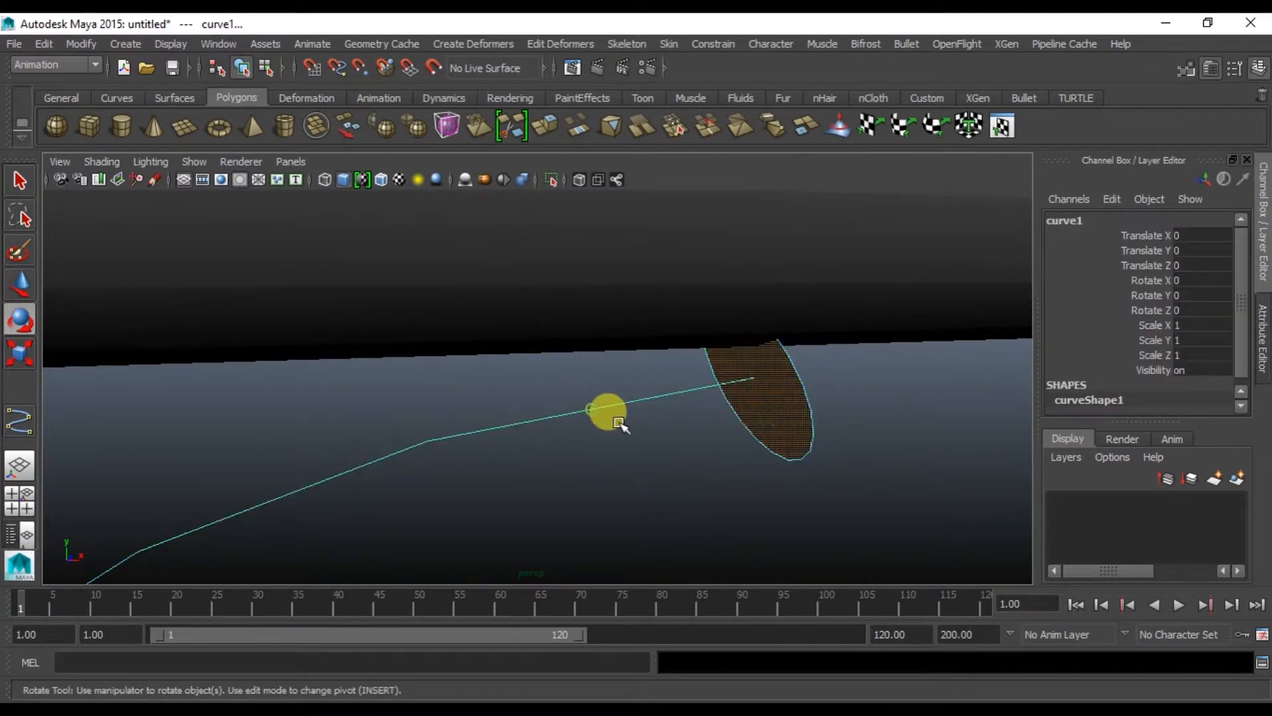
left_click(543, 126)
Set the extrusion's divisions to 40 as a trial, and increase them to 60 so the tube follows the hook curve smoothly.
left_click(815, 431)
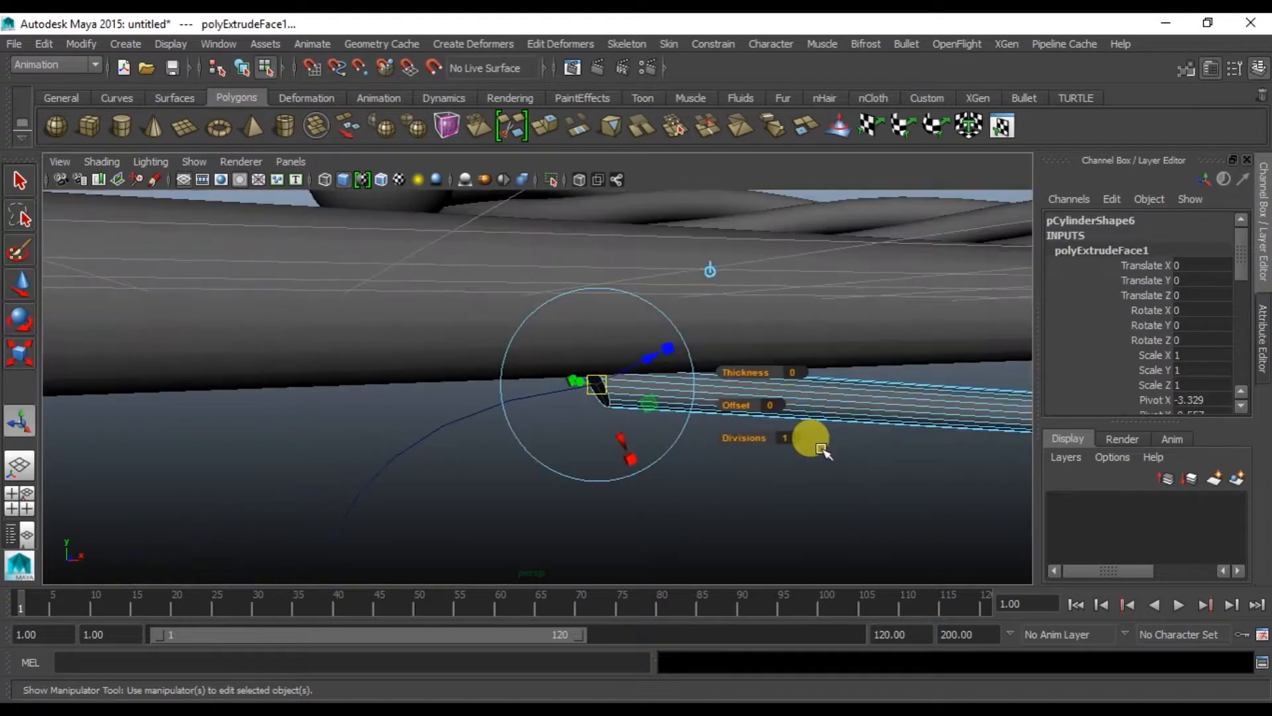
left_click_drag(788, 440, 838, 448)
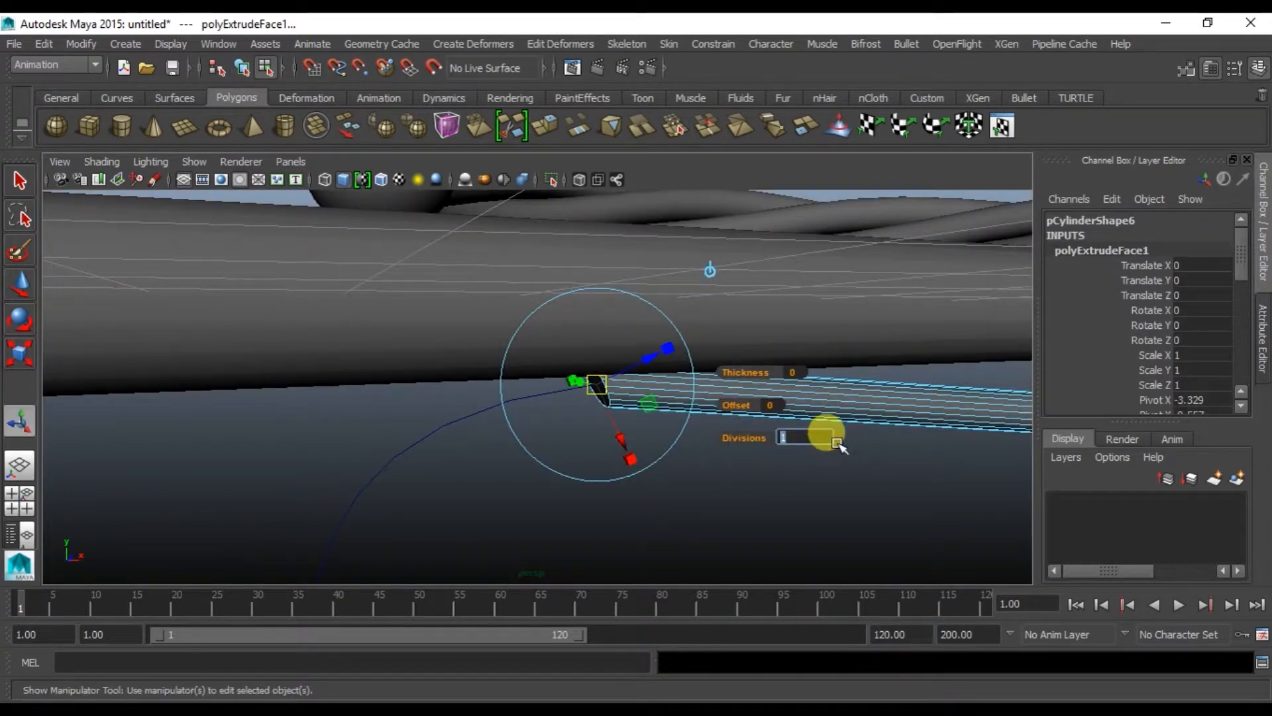
key("Return")
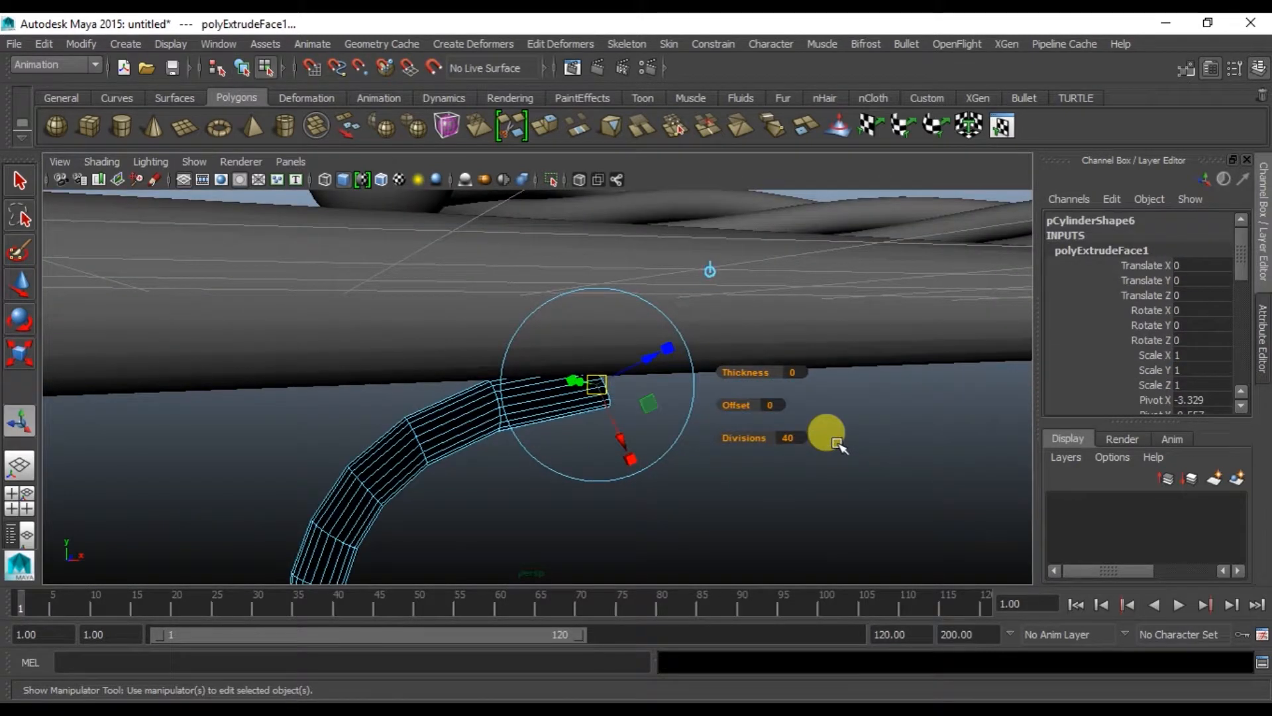
left_click(798, 442)
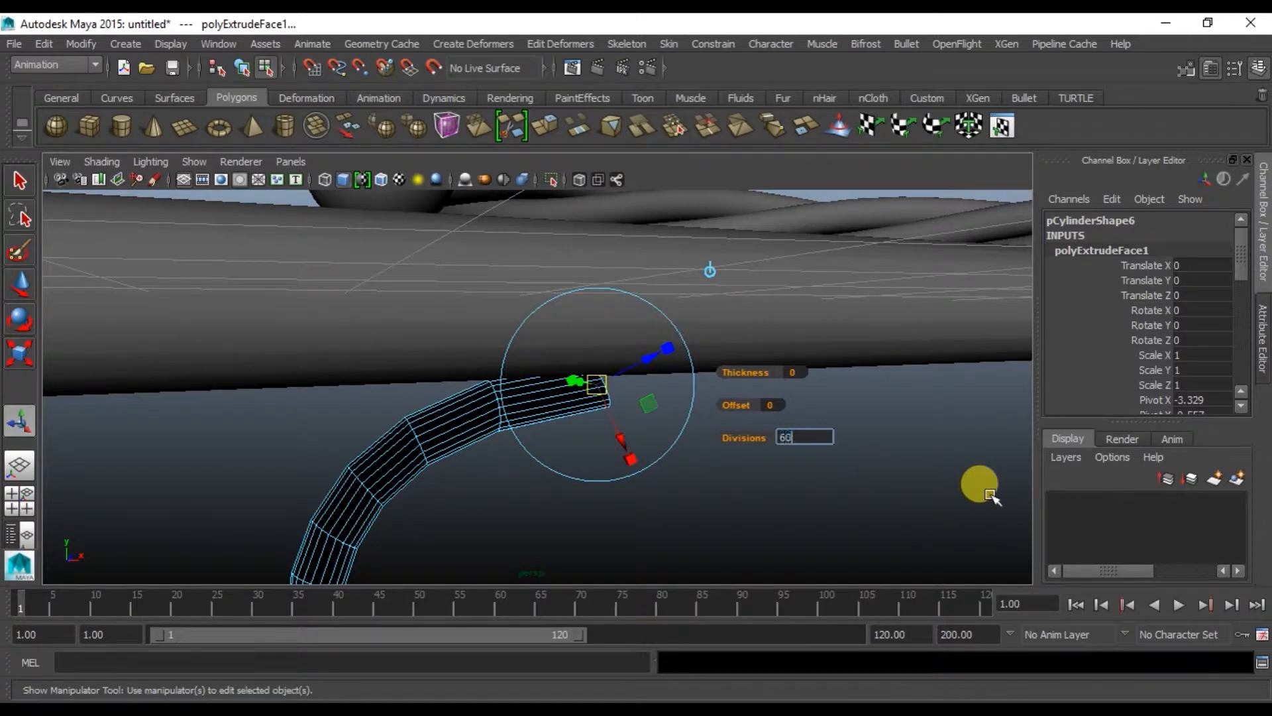
key("Return")
scroll(717, 516, "down", 6)
middle_click_drag(686, 464, 650, 312, "alt")
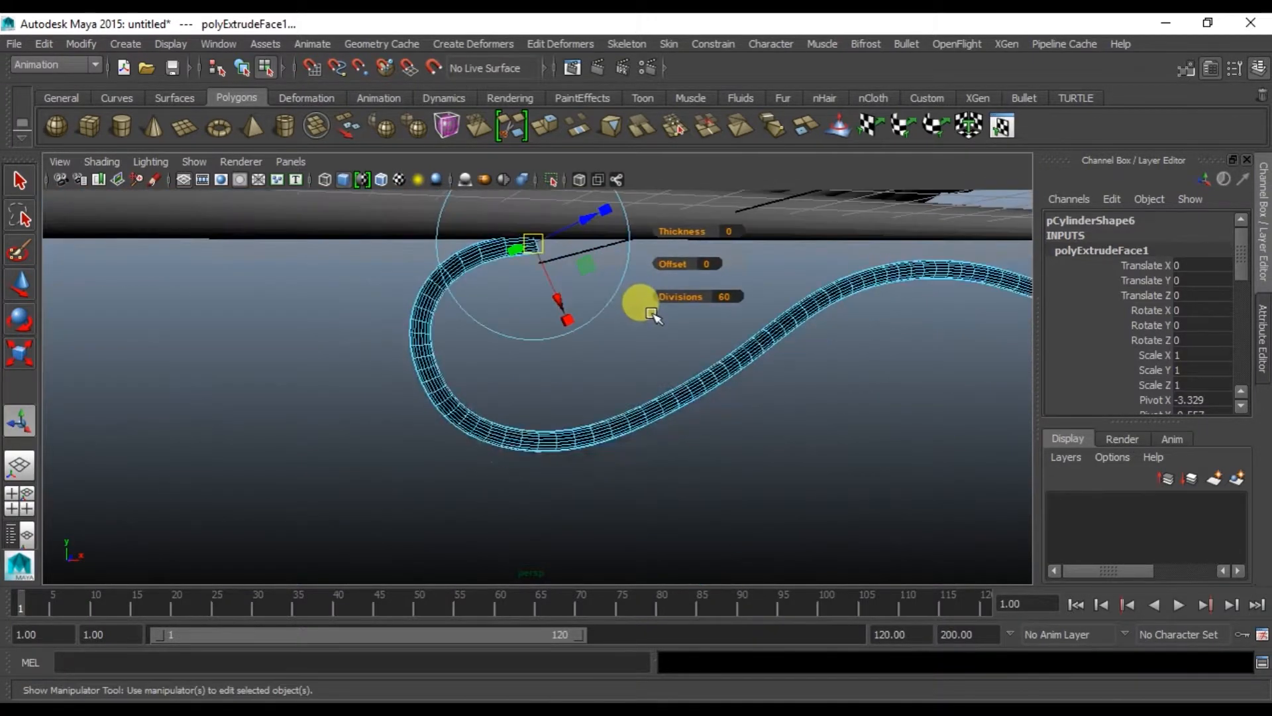
left_click_drag(665, 358, 619, 369, "alt")
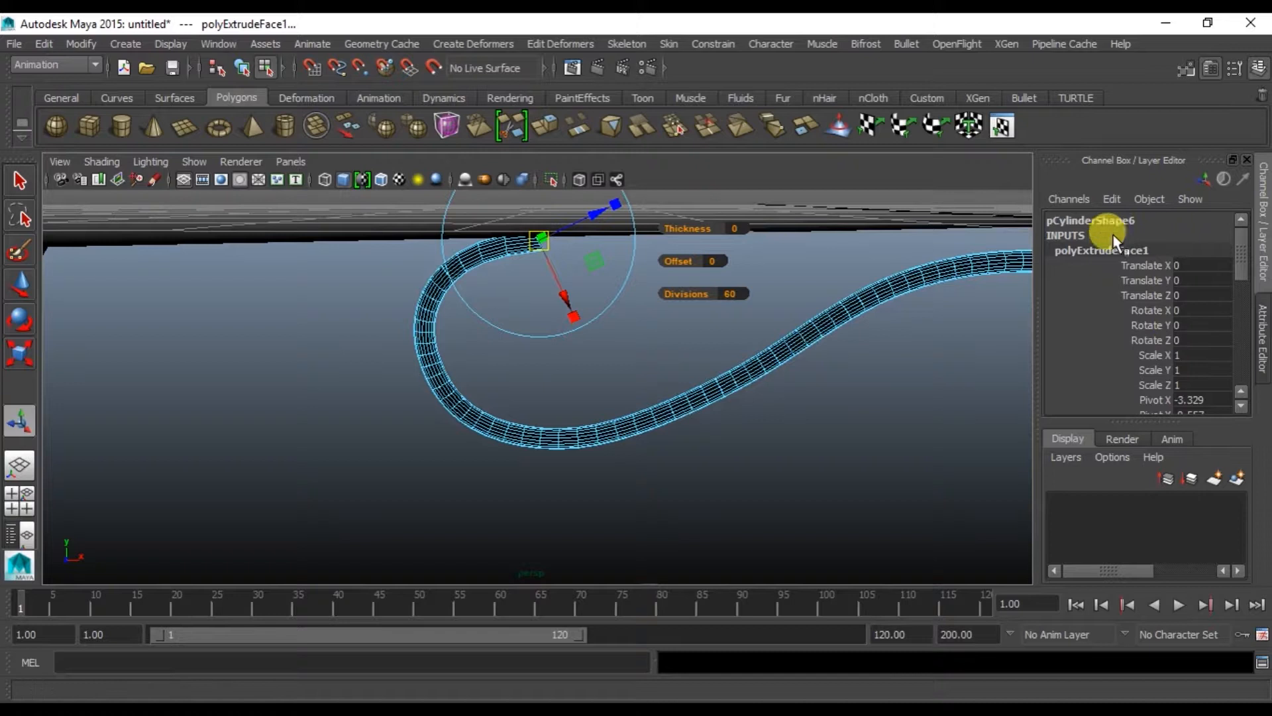
Set the hook extrusion's Taper to 0 so the tube narrows to a point, and return to object mode.
scroll(1168, 312, "down", 5)
scroll(1179, 363, "down", 3)
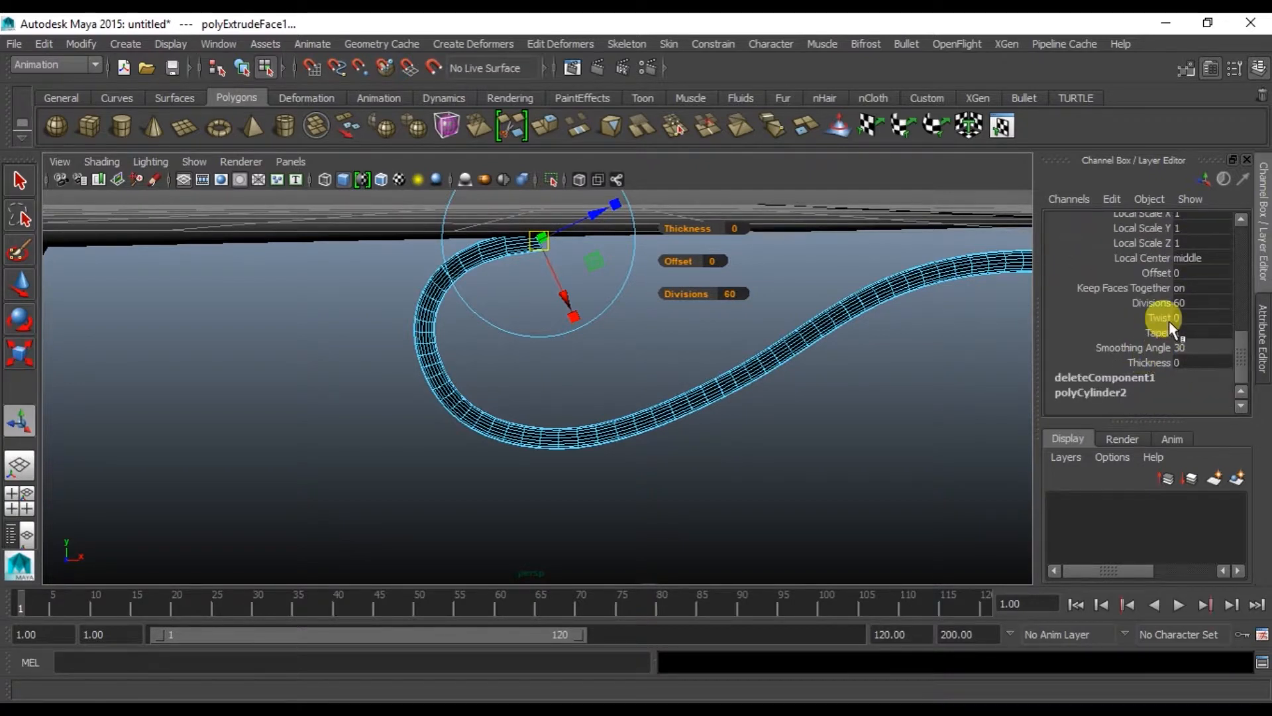
left_click(1131, 336)
middle_click_drag(921, 302, 262, 303, "alt")
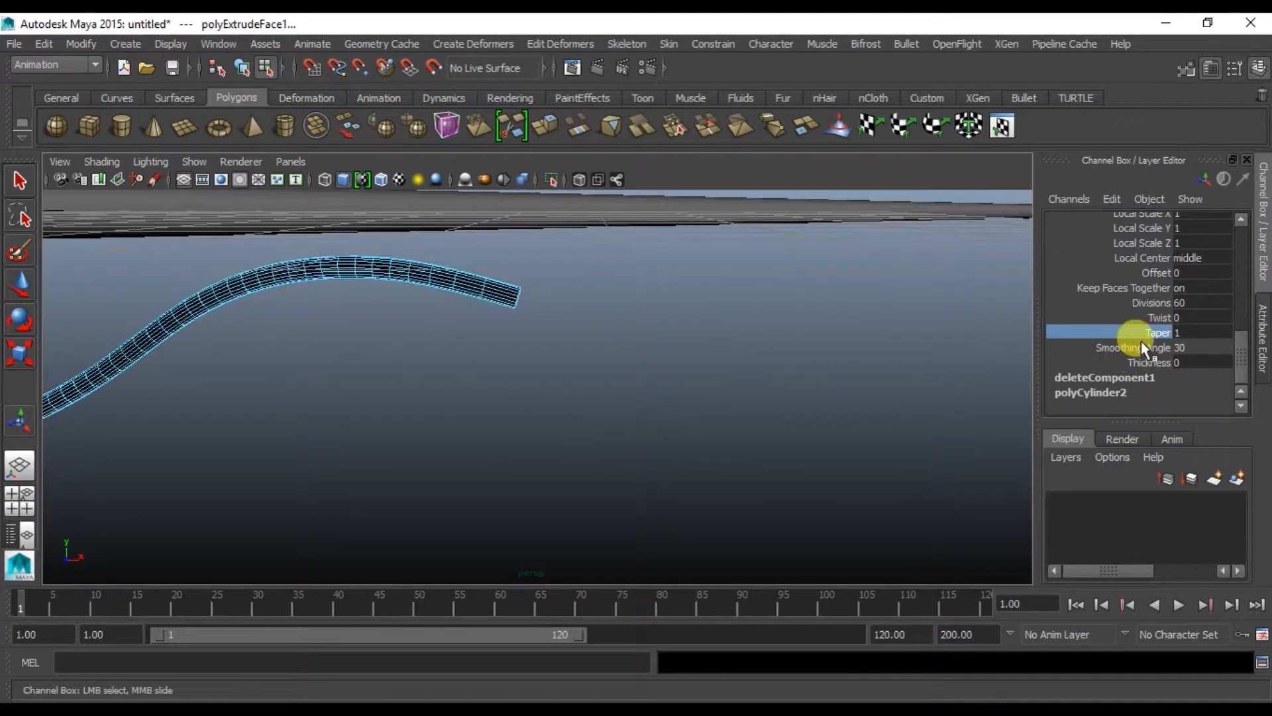
middle_click_drag(521, 325, 521, 308)
middle_click_drag(521, 307, 720, 286, "alt")
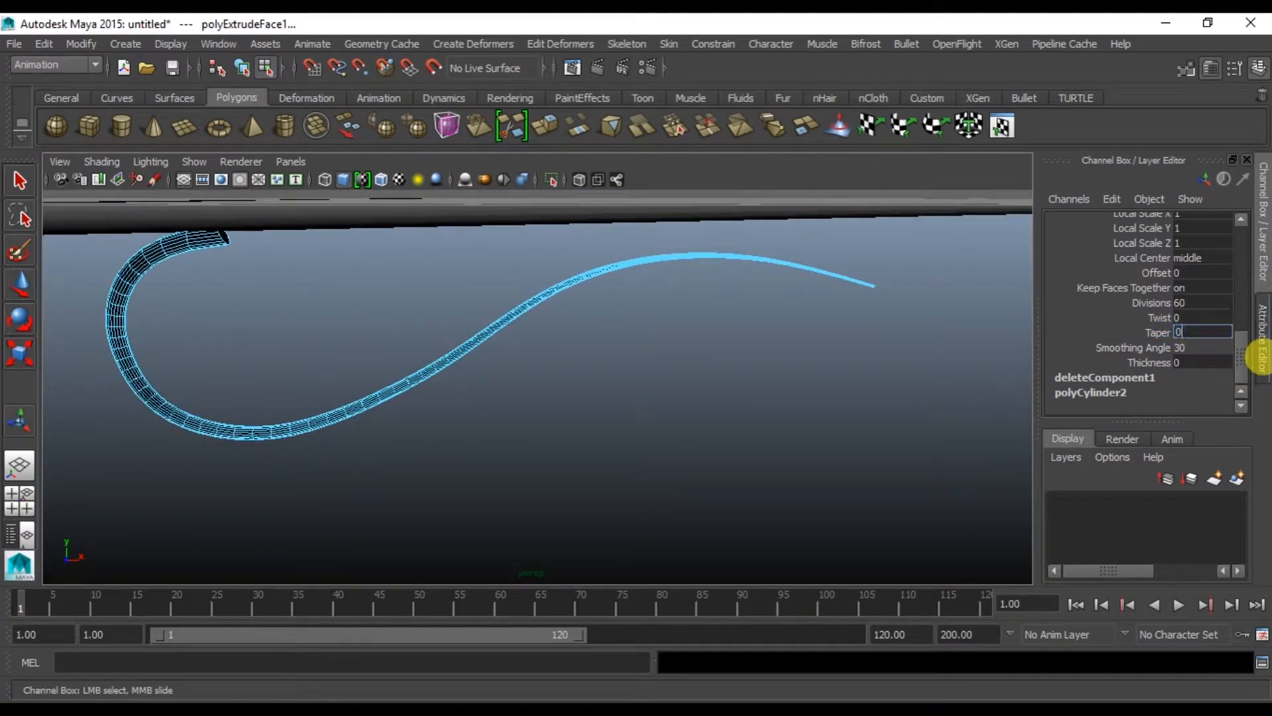
key("Return")
middle_click_drag(674, 403, 844, 371, "alt")
right_click_drag(428, 403, 556, 309)
left_click(563, 312)
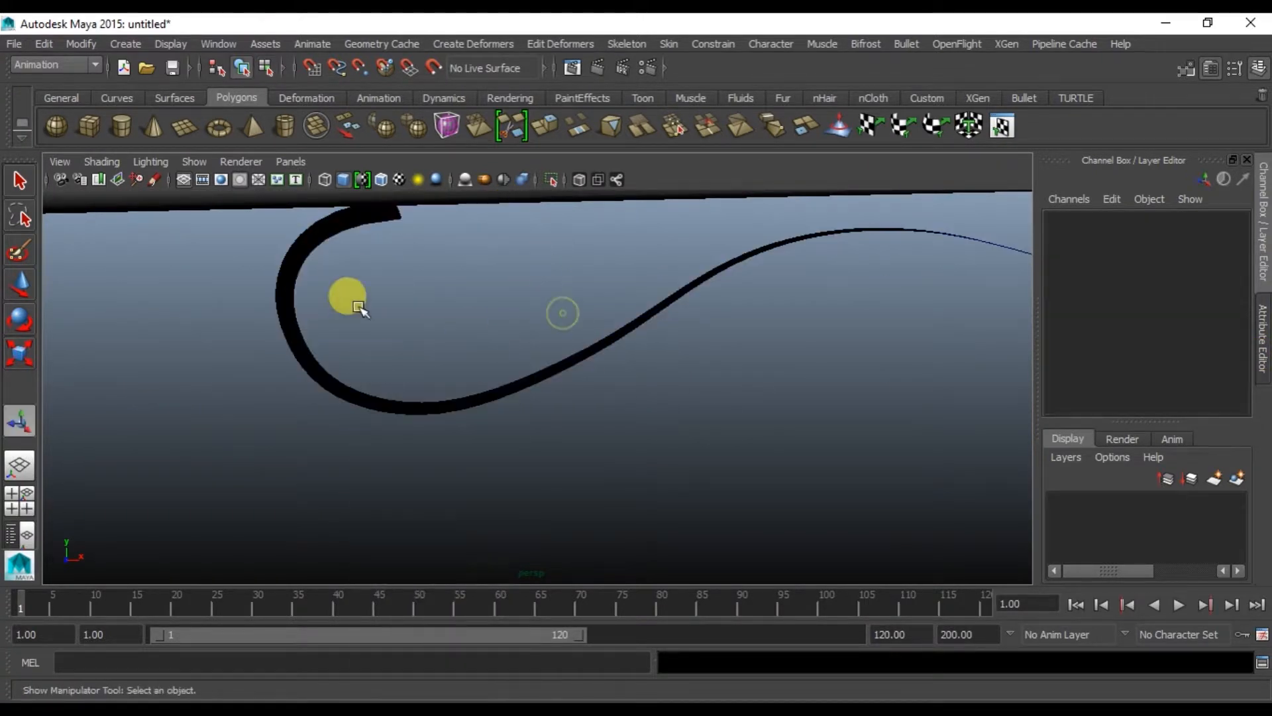
Select the hook tube and turn on two-sided lighting for the view so the tube no longer shades black.
middle_click_drag(361, 309, 406, 400, "alt")
left_click(348, 361)
scroll(366, 326, "up", 6)
middle_click_drag(421, 240, 611, 373, "alt")
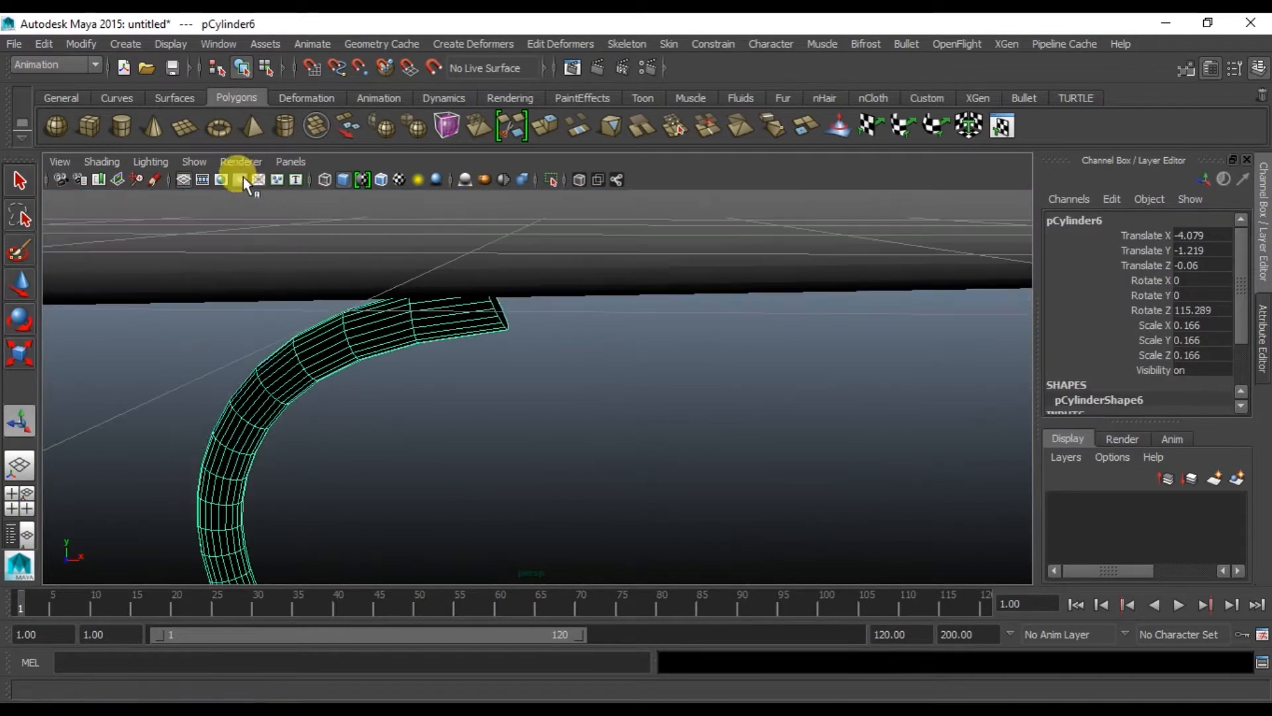
left_click(150, 161)
left_click(165, 281)
scroll(424, 331, "up", 3)
middle_click_drag(425, 330, 508, 473, "alt")
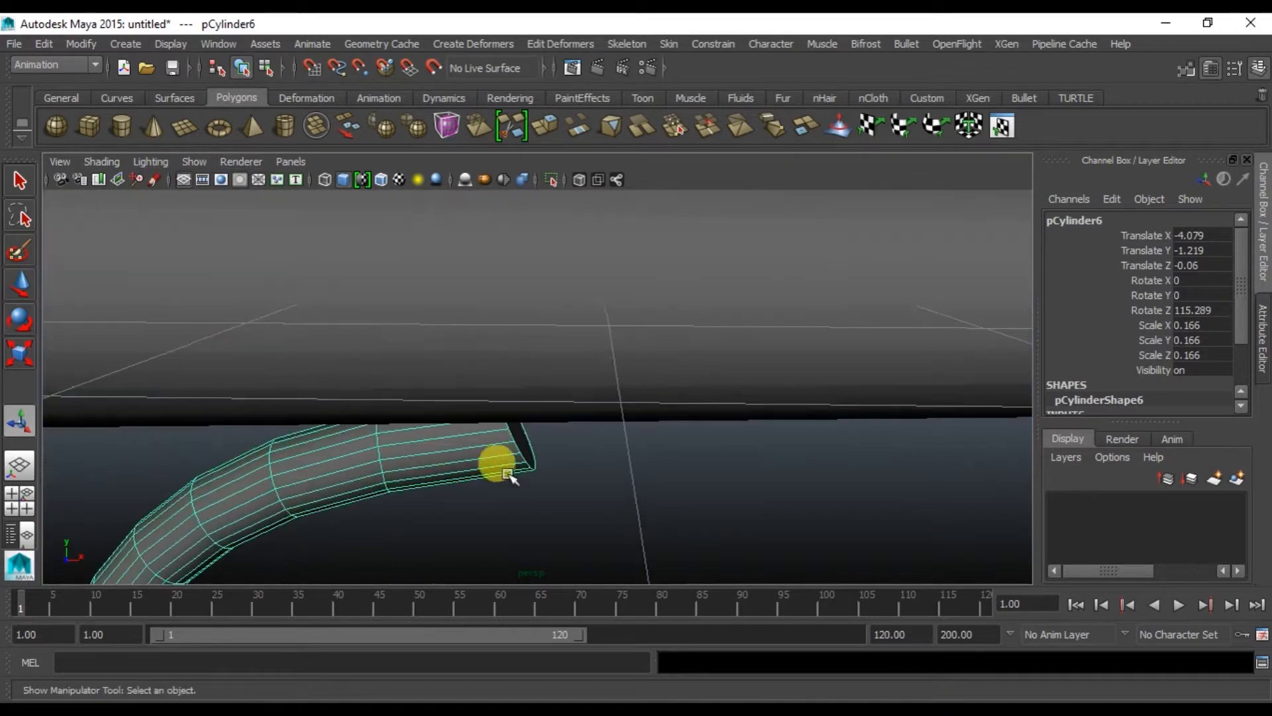
Delete the component at the hook tube's open start, and raise the tube to about Y -0.987 so it meets the shaft.
left_click_drag(519, 466, 435, 445, "alt")
right_click_drag(493, 422, 492, 310)
left_click(506, 426)
key("Delete")
right_click_drag(404, 454, 481, 245)
left_click(383, 417)
key("w")
left_click_drag(494, 486, 429, 471)
Delete the hook tube's construction history and remove its guide curve.
left_click(521, 481)
left_click(416, 428)
left_click(293, 426)
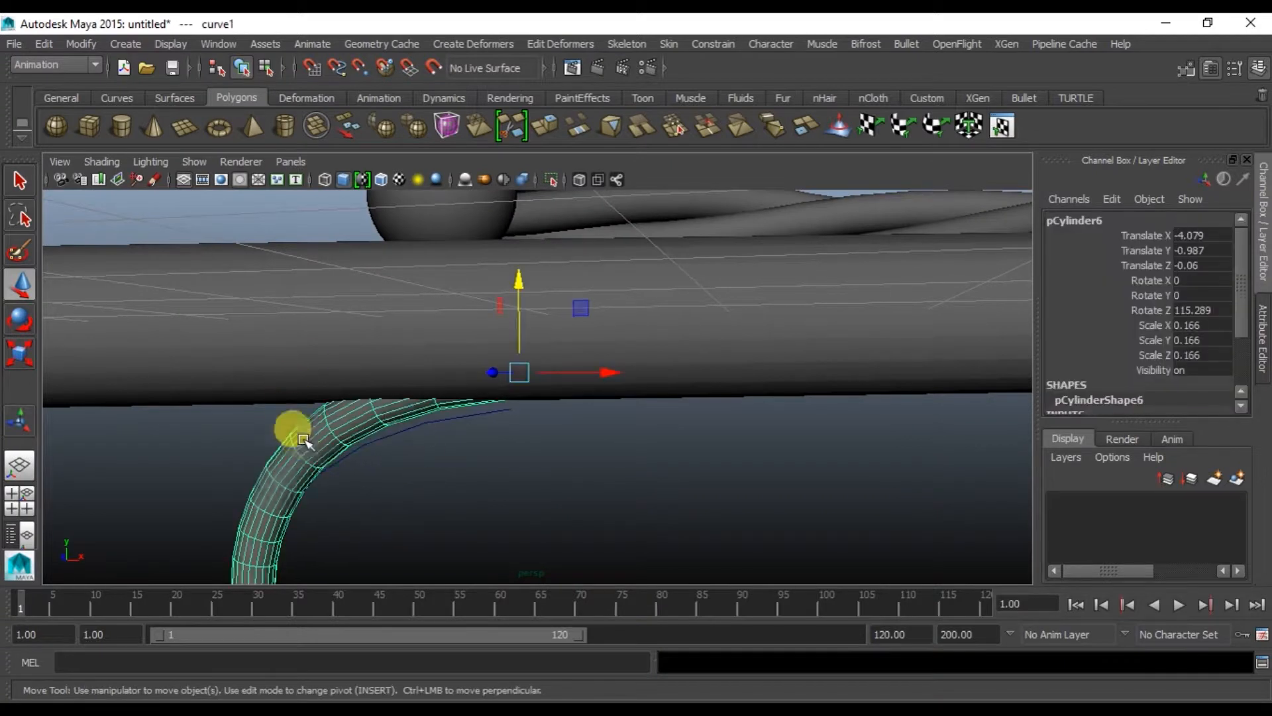
left_click(81, 43)
mouse_move(43, 43)
mouse_move(103, 237)
left_click(284, 243)
left_click(442, 419)
left_click(447, 418)
left_click(442, 413)
left_click_drag(441, 413, 641, 449, "alt")
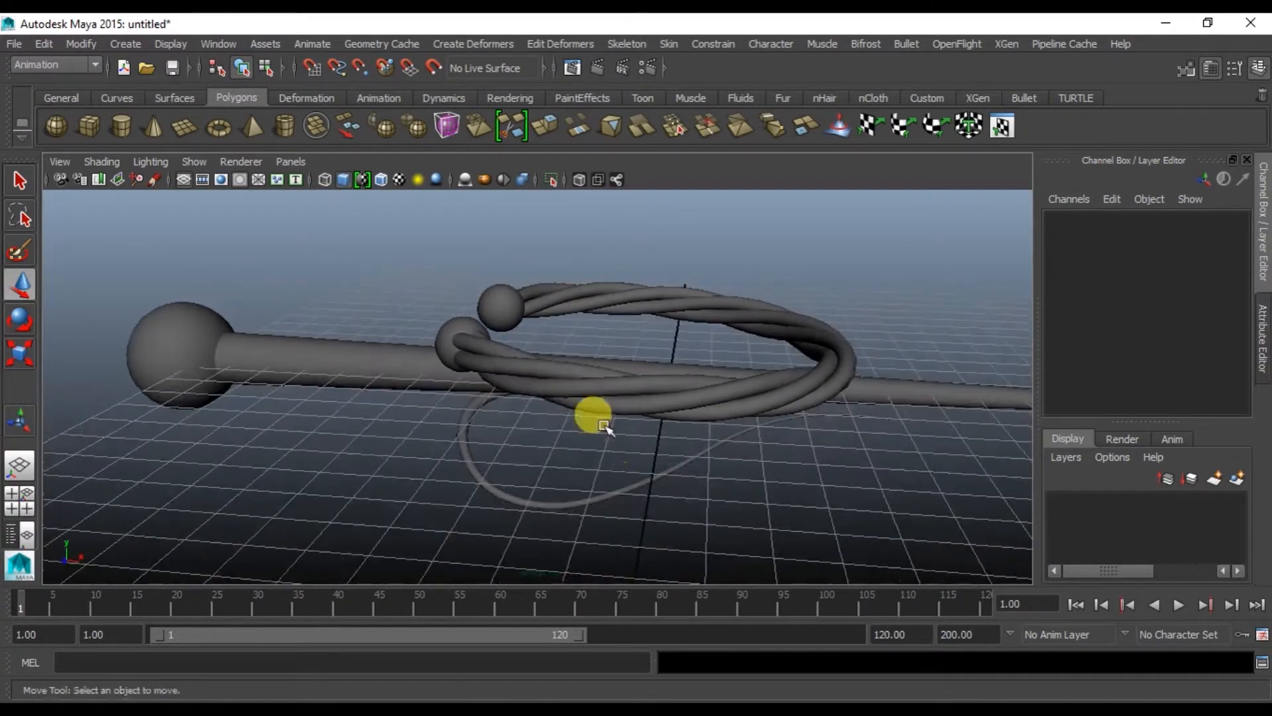
Start a CV curve in the front view with a large round loop above the shaft, between the needle's ball head and the rope ring.
key("space")
key("space")
mouse_move(375, 338)
right_mouse_down("alt")
mouse_move(428, 310)
mouse_move(297, 305)
right_mouse_up("alt")
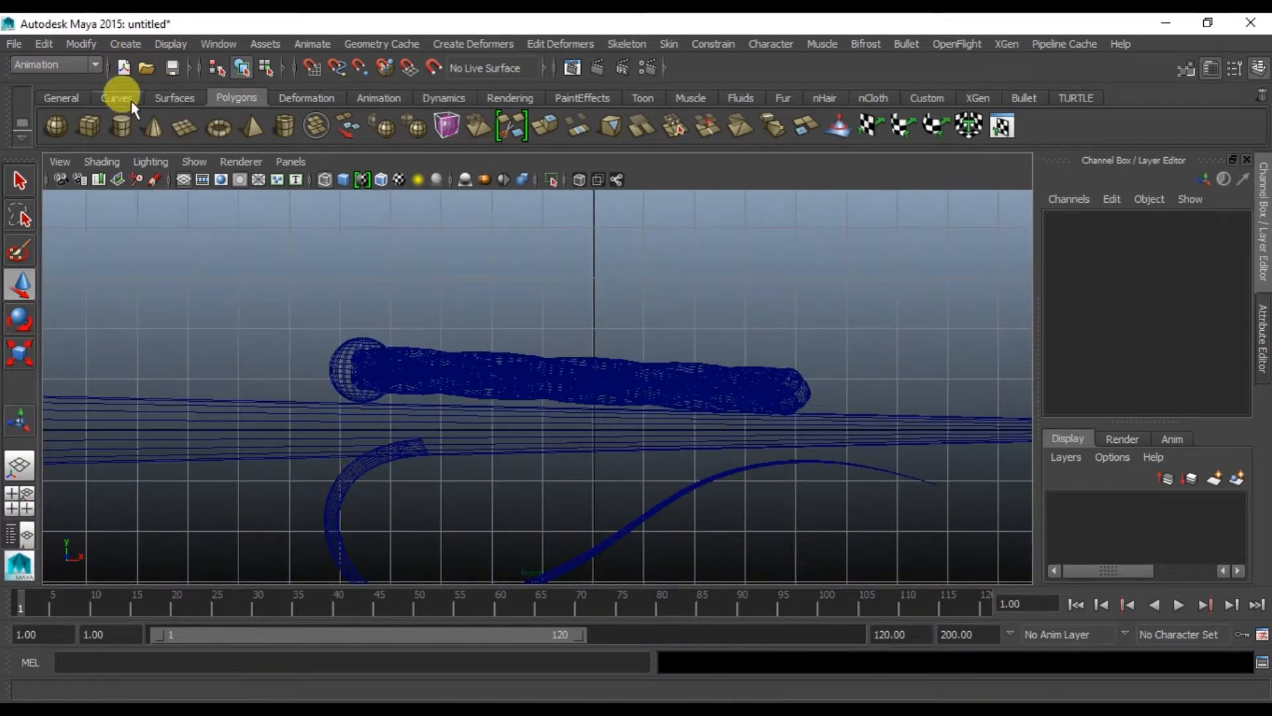
left_click(123, 43)
left_click(180, 174)
right_click_drag(241, 227, 361, 363, "alt")
middle_click_drag(335, 321, 681, 363, "alt")
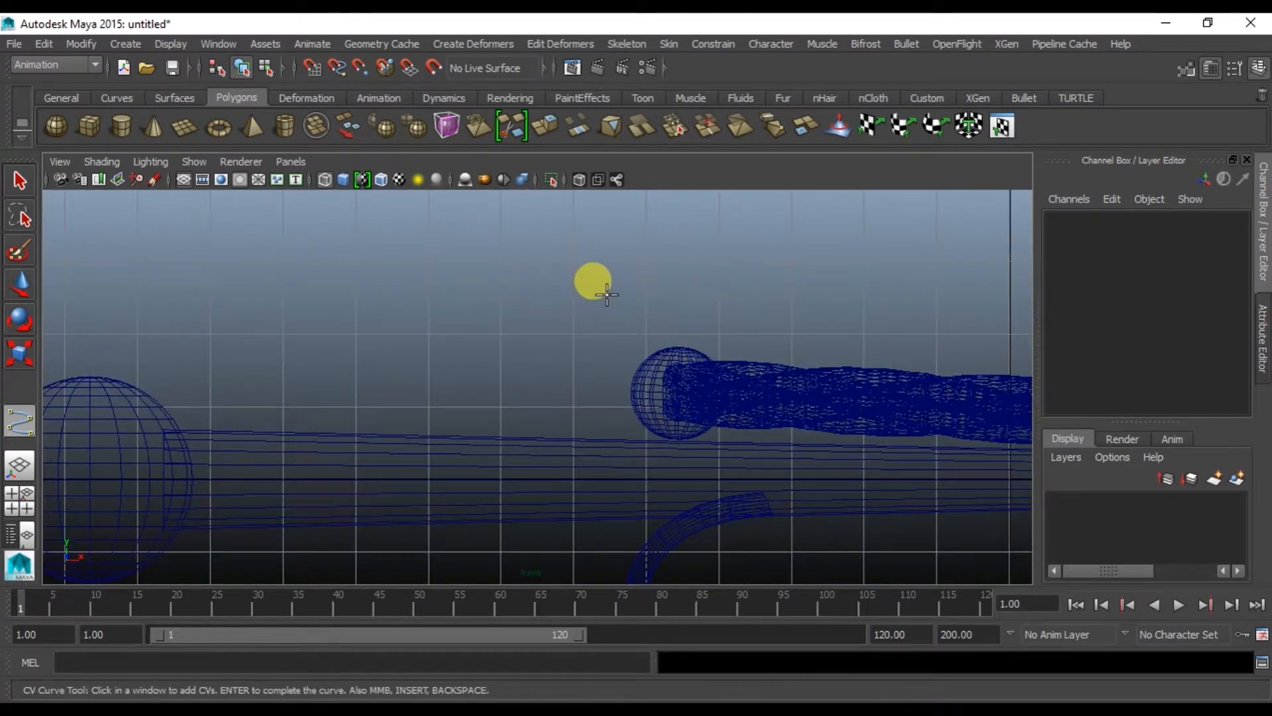
middle_click_drag(563, 284, 503, 347, "alt")
left_click(513, 360)
left_click(553, 278)
left_click_drag(464, 247, 368, 233)
left_click_drag(290, 300, 294, 338)
left_click_drag(354, 403, 384, 446)
left_click_drag(464, 492, 481, 502)
left_click_drag(544, 509, 590, 510)
left_click_drag(678, 507, 732, 495)
Continue the curve in a wave over the rope ring, down to the shaft and up to about X 14.834, Y 2.019, and finish it.
middle_click_drag(735, 442, 397, 426, "alt")
left_click(599, 402)
left_click_drag(722, 392, 862, 386)
middle_click_drag(923, 395, 617, 326, "alt")
left_click_drag(692, 370, 847, 420)
middle_click_drag(846, 420, 555, 418, "alt")
left_click_drag(670, 411, 909, 366)
left_click(1019, 304)
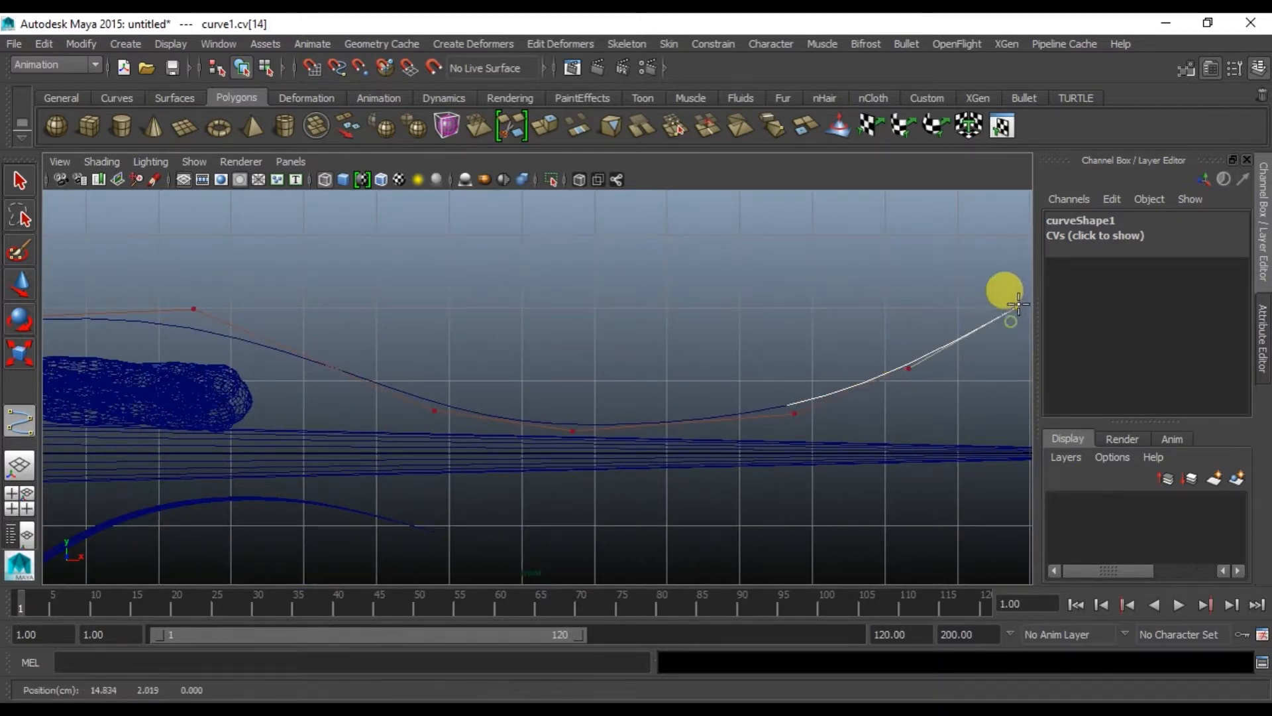
left_click_drag(818, 341, 469, 320, "alt")
key("Return")
Adjust the loop's outer control vertices, placing the lower one near X -8.372, Y 1.454 and the upper one near X -7.987, Y 4.4.
key("w")
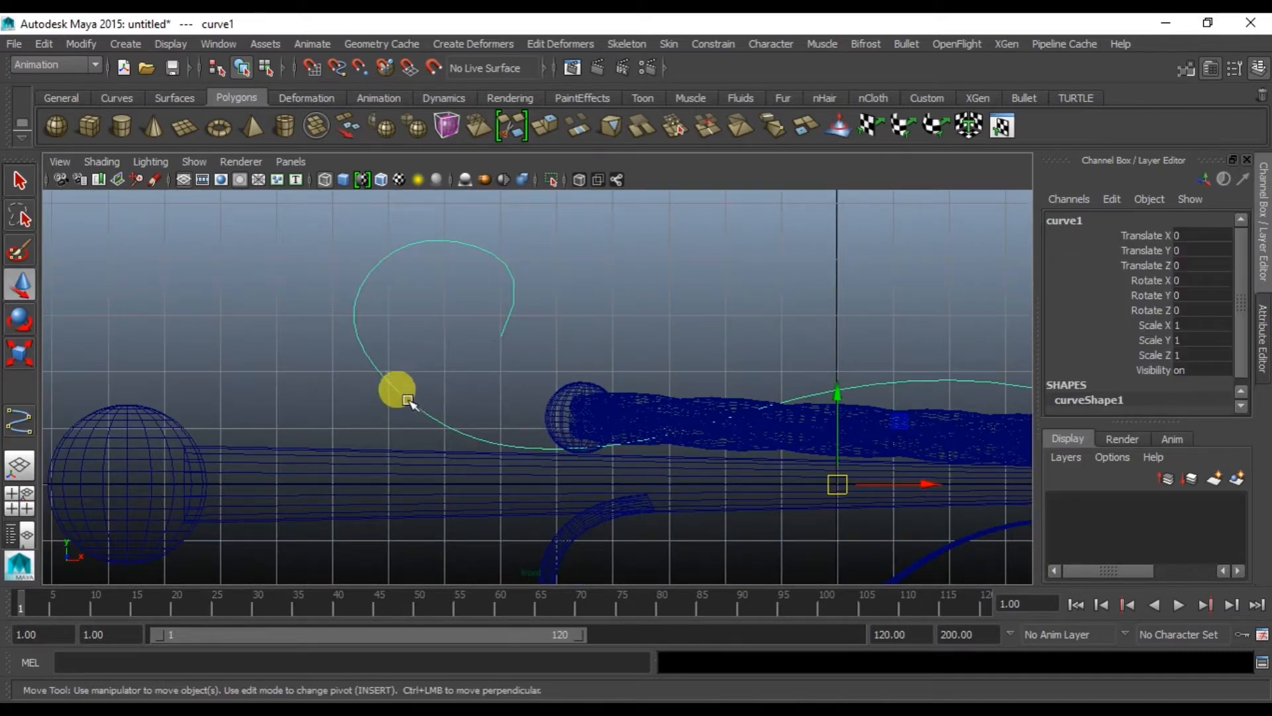
middle_click_drag(566, 411, 643, 452, "alt")
right_click_drag(470, 418, 413, 417)
left_click_drag(431, 415, 567, 451)
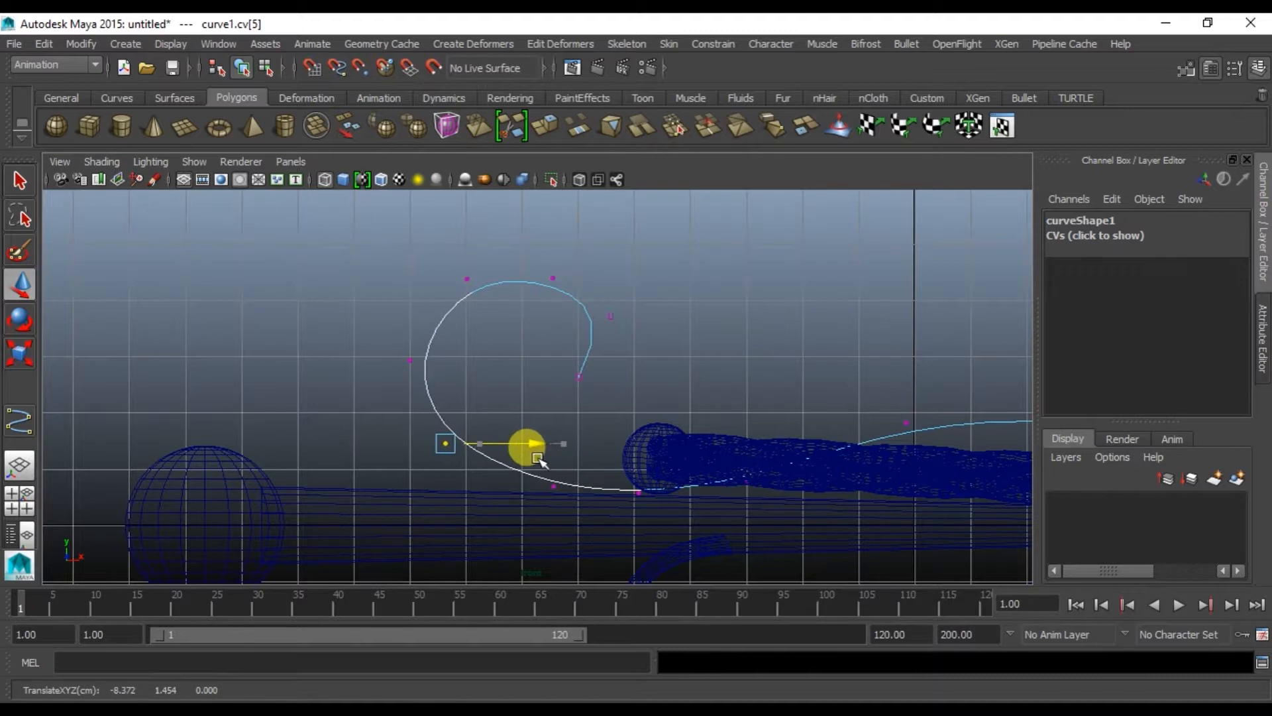
middle_click_drag(446, 277, 477, 369, "alt")
left_click_drag(468, 354, 528, 384)
left_click_drag(497, 297, 497, 298)
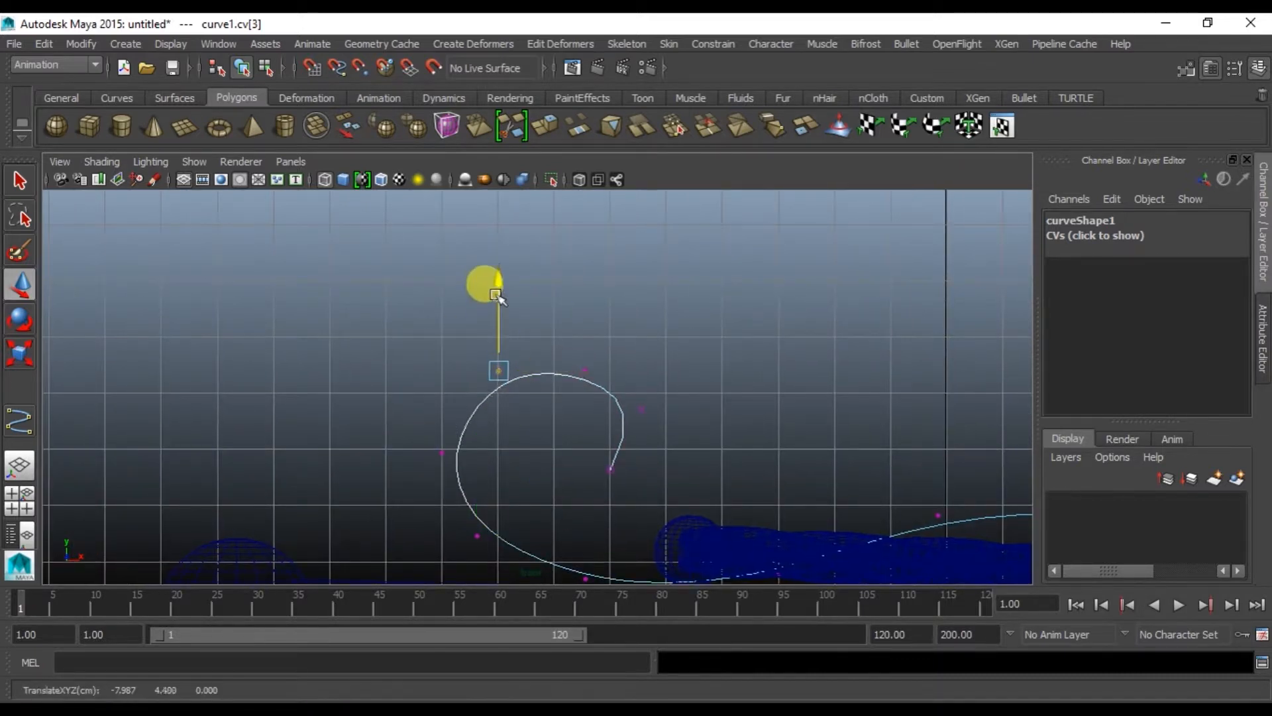
Round off the top and inner start of the loop by repositioning the control vertices there.
left_click_drag(560, 418, 599, 317)
left_click(590, 327)
left_click_drag(573, 409, 580, 311)
left_click_drag(639, 443, 556, 505)
left_click_drag(698, 467, 704, 466)
left_click_drag(653, 389, 617, 432)
left_click_drag(644, 367, 642, 363)
middle_click_drag(507, 486, 442, 413, "alt")
middle_click_drag(578, 421, 140, 296, "alt")
scroll(540, 355, "down", 2)
middle_click_drag(539, 355, 679, 411, "alt")
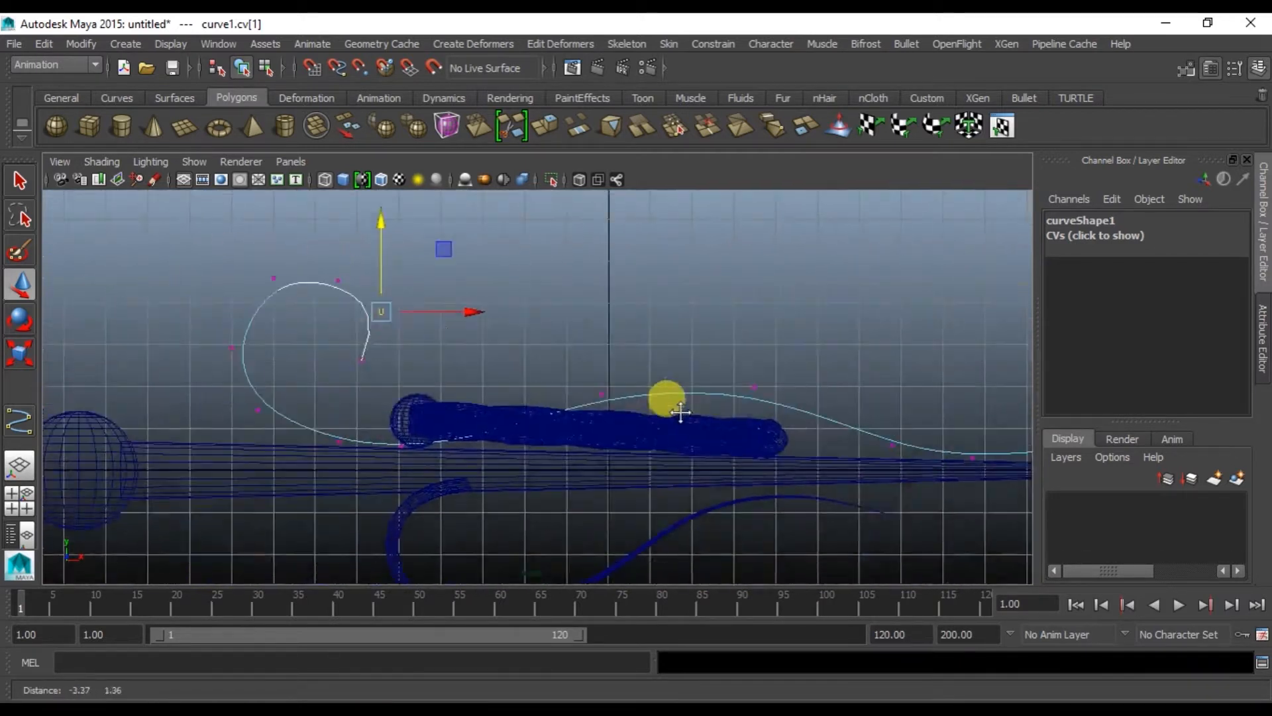
Lower the loop's lower outer control vertex to about Y 1.119, and return the curve to object mode.
left_click(251, 417)
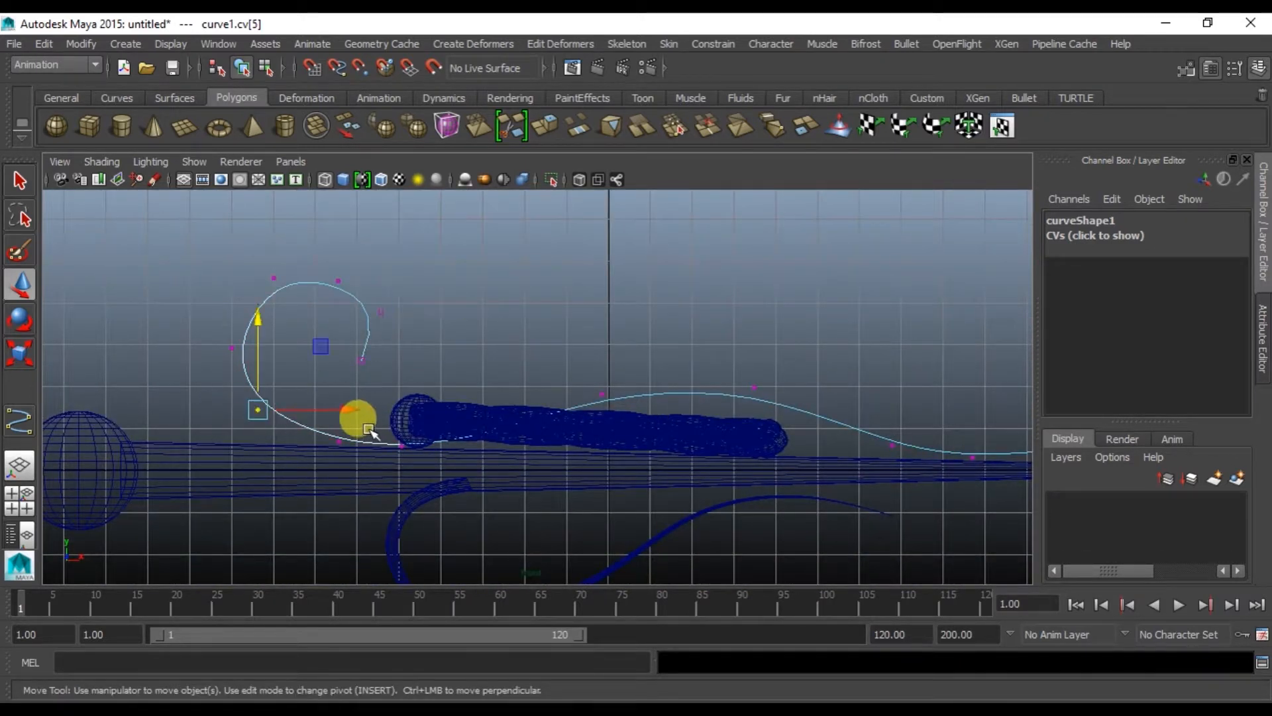
left_click(271, 373)
left_click_drag(240, 434, 285, 399)
left_click_drag(259, 319, 259, 327)
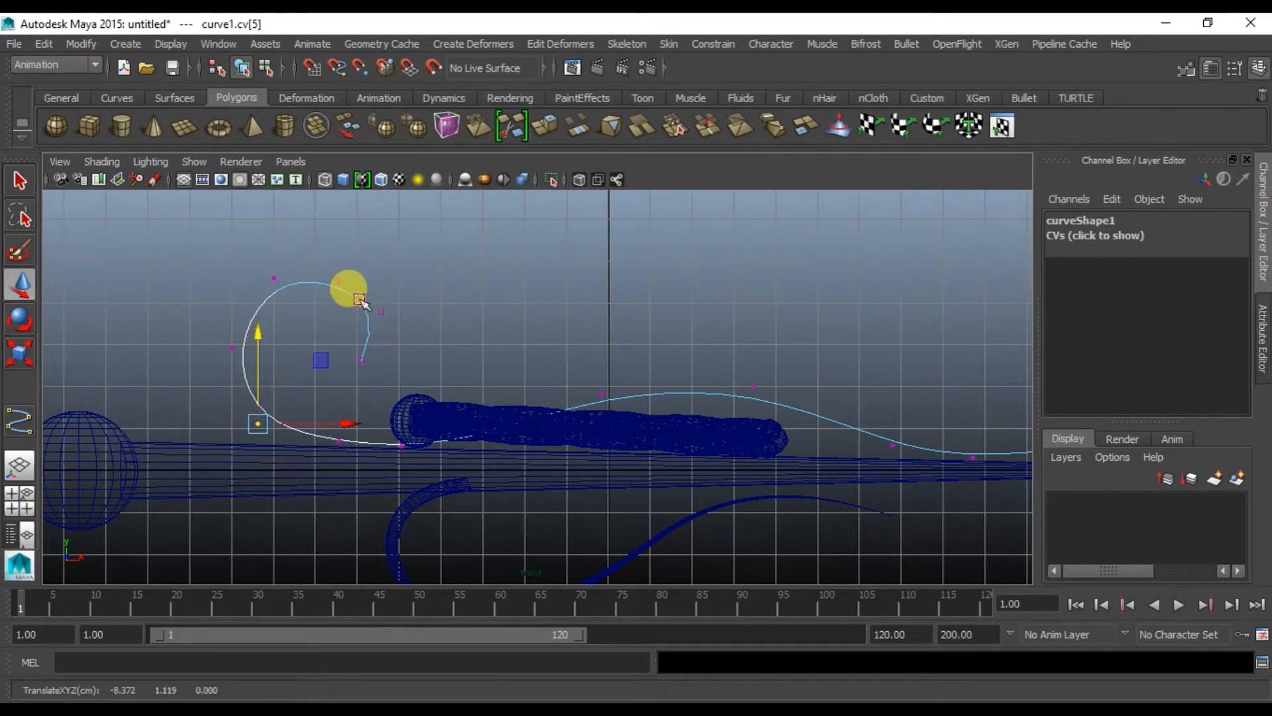
right_click_drag(362, 300, 424, 265)
left_click(347, 303)
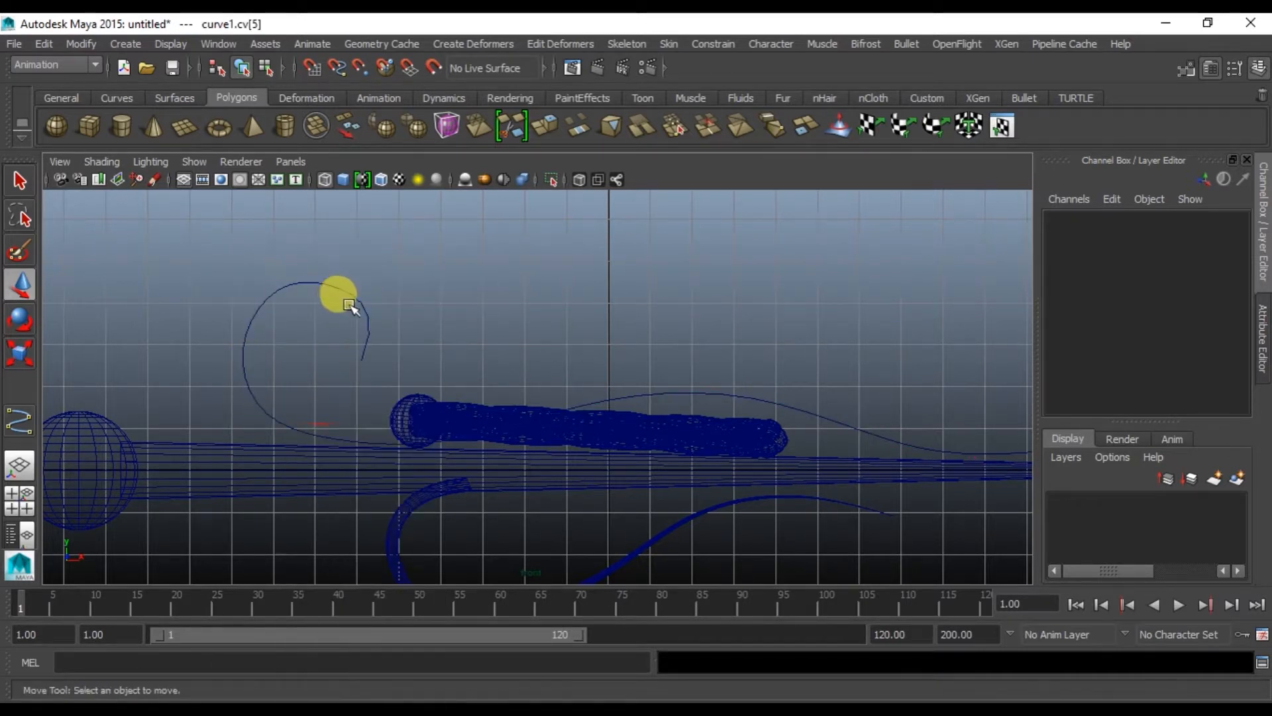
Create a polygon cylinder in the perspective view and place it above the rope ring at about X -0.867, Y 4.675.
key("space")
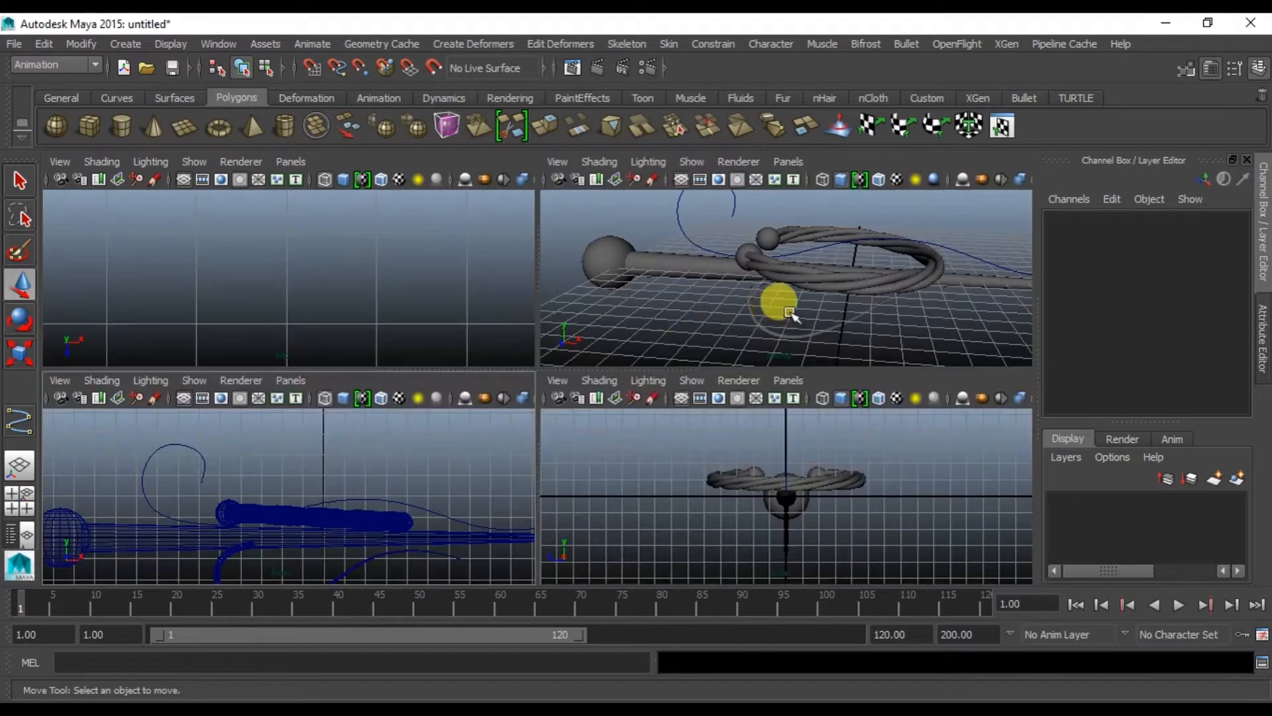
key("space")
left_click_drag(638, 255, 583, 259, "alt")
middle_click_drag(580, 265, 544, 365, "alt")
left_click_drag(520, 392, 403, 393, "alt")
left_click(131, 130)
left_click_drag(636, 389, 636, 258)
left_click_drag(731, 338, 685, 307)
left_click_drag(659, 425, 647, 389, "alt")
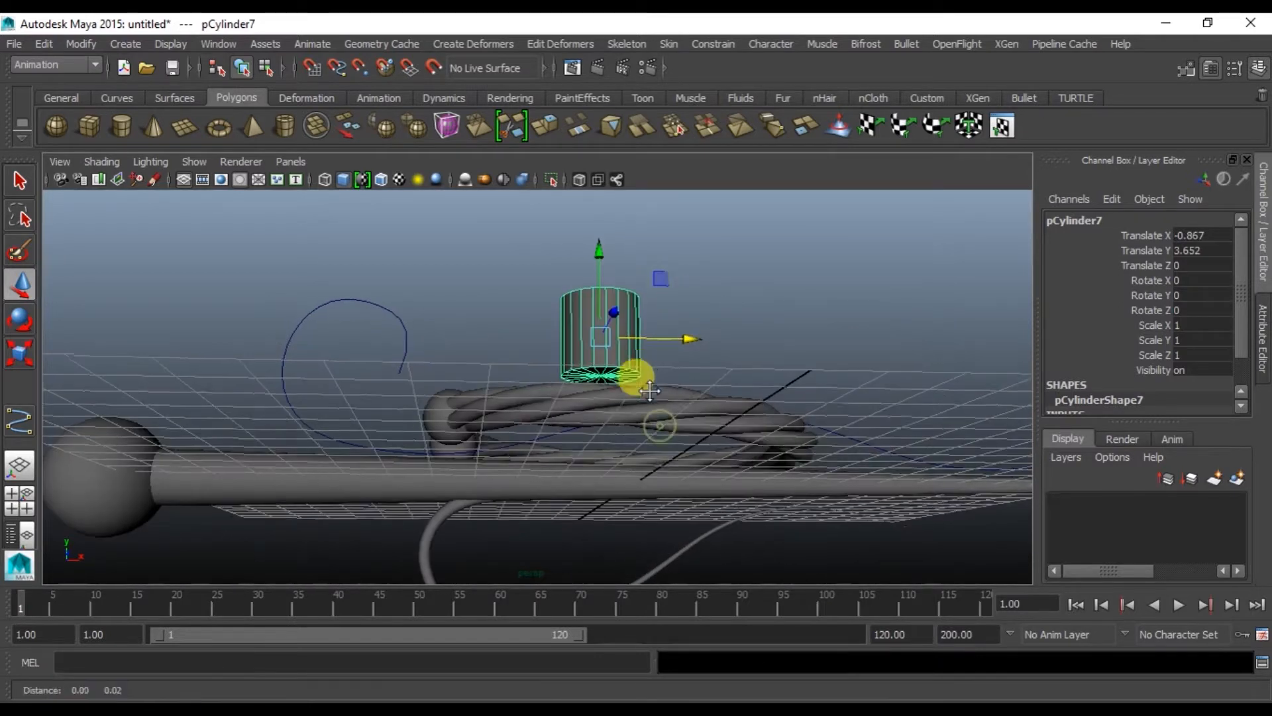
middle_click_drag(610, 383, 587, 493, "alt")
left_click_drag(584, 493, 589, 508, "alt")
left_click_drag(600, 361, 600, 319)
left_click_drag(590, 428, 610, 434, "alt")
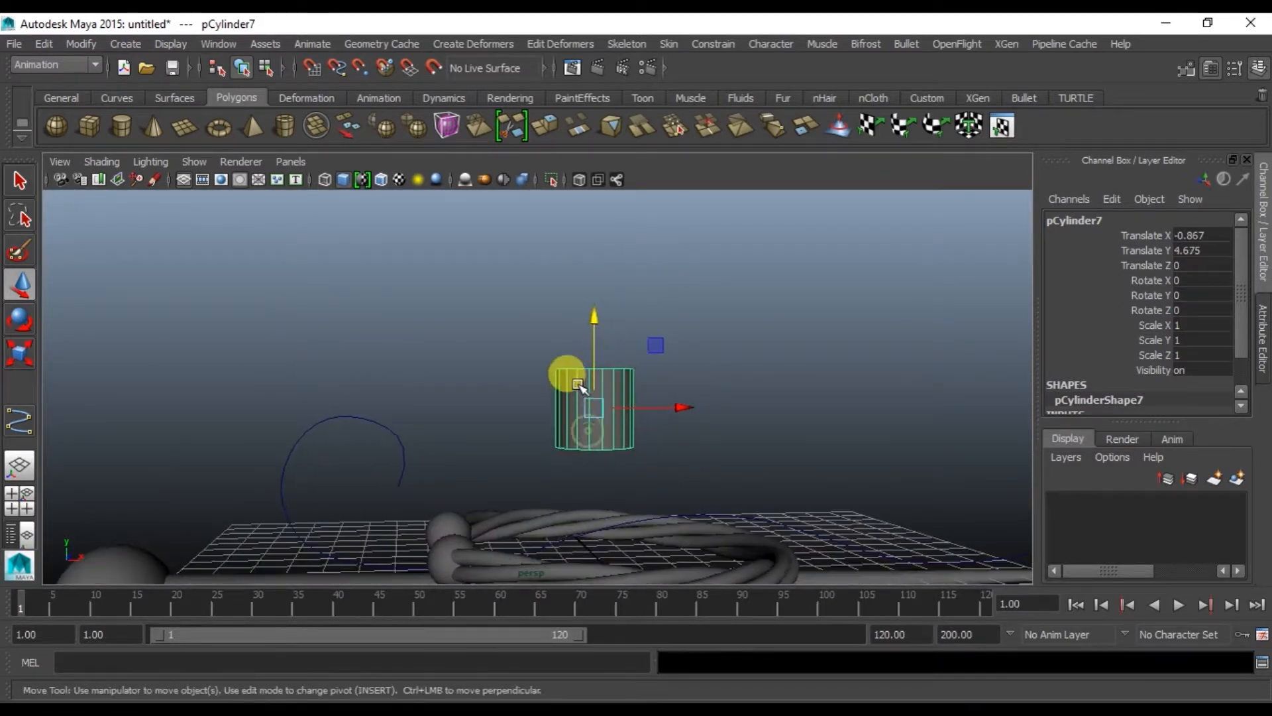
Set the new cylinder's Subdivisions Caps to 0.
right_click_drag(580, 385, 621, 404, "alt")
middle_click_drag(621, 405, 583, 363, "alt")
right_click(630, 437)
right_click_drag(631, 437, 630, 225)
left_click(1253, 351)
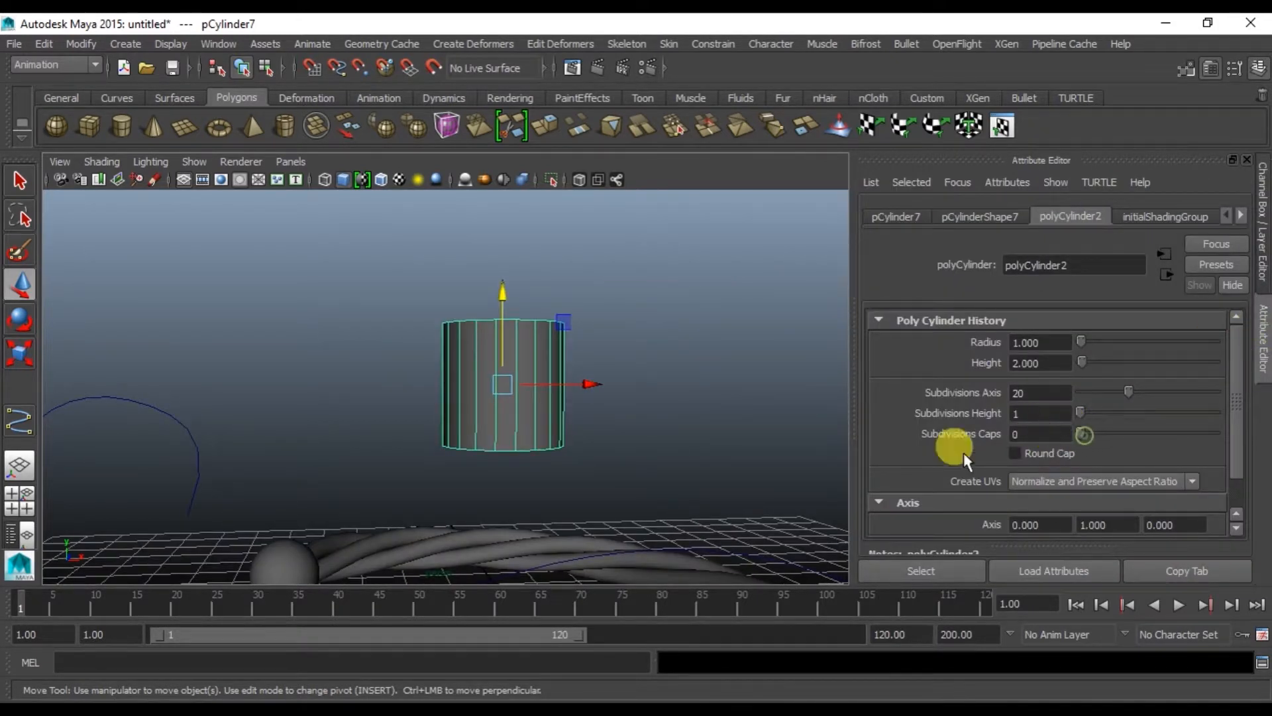
Delete the cylinder's side and bottom faces, leaving only the top cap as a flat disc.
right_click_drag(453, 465, 505, 428)
right_click_drag(507, 318, 504, 310)
left_click_drag(389, 303, 455, 304)
left_click_drag(399, 387, 707, 501)
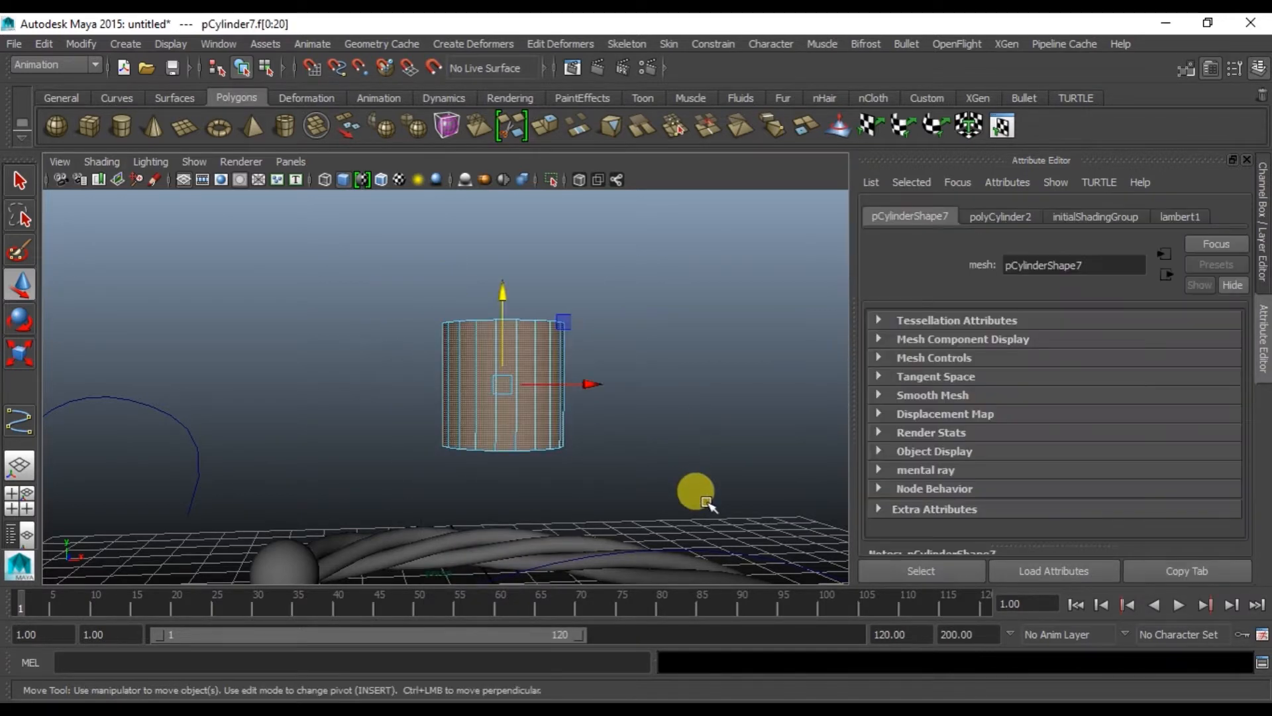
key("Delete")
left_click_drag(529, 428, 519, 338, "alt")
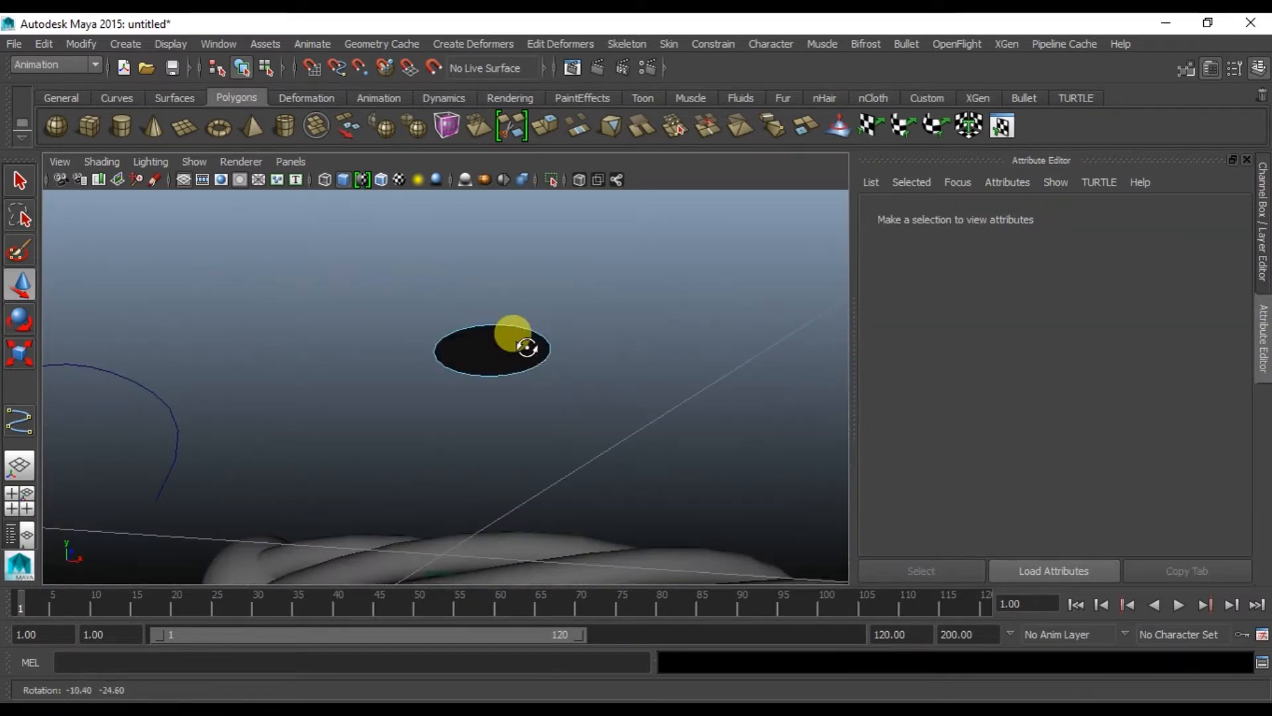
Return the disc to object mode, select it and center its pivot.
right_click_drag(484, 342, 531, 246)
left_click(496, 362)
left_click_drag(495, 371, 412, 463, "alt")
left_click(81, 43)
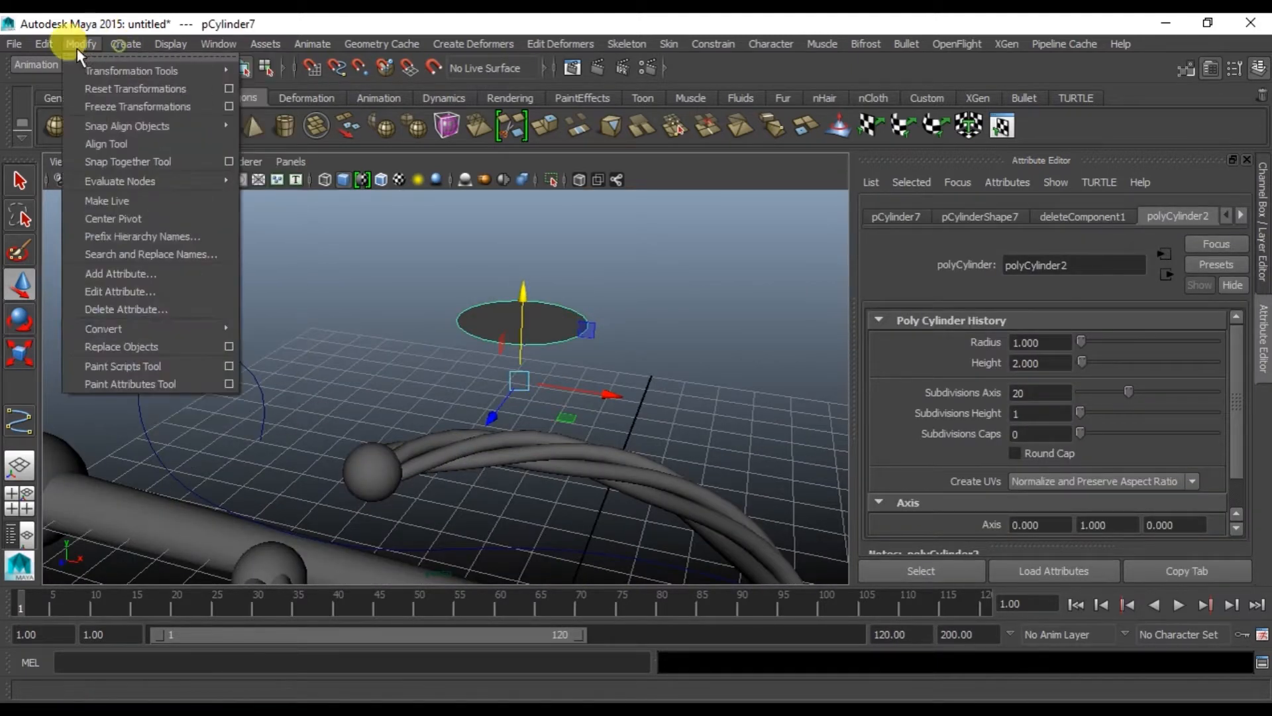
left_click(132, 217)
Move the disc over to the start of the new curve at the inner end of the loop.
left_click_drag(594, 330, 330, 351)
left_click_drag(315, 371, 384, 338, "alt")
left_click_drag(251, 221, 327, 383)
left_click(368, 354)
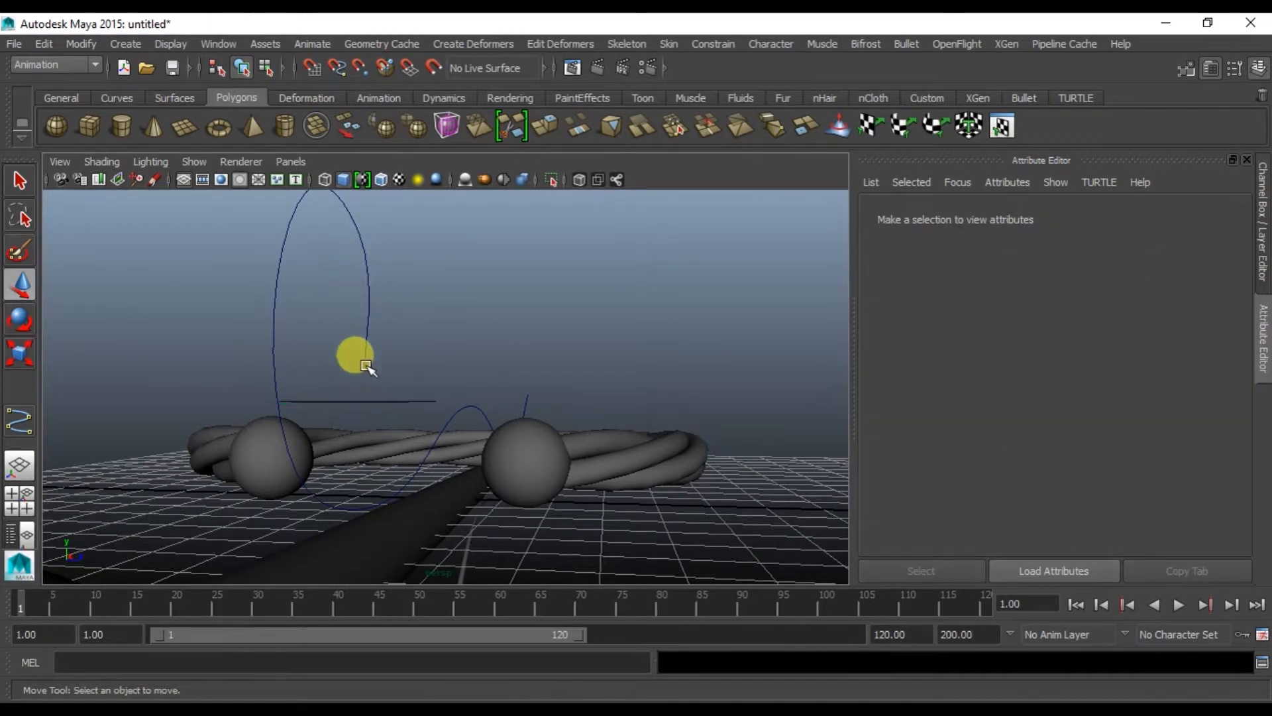
left_click(363, 398)
left_click_drag(349, 284, 277, 439, "alt")
left_click_drag(358, 380, 373, 376)
left_click_drag(276, 431, 320, 468, "alt")
Flip the disc about 180 degrees around the X axis, undoing the first rotation attempt.
key("e")
left_click_drag(337, 346, 326, 467)
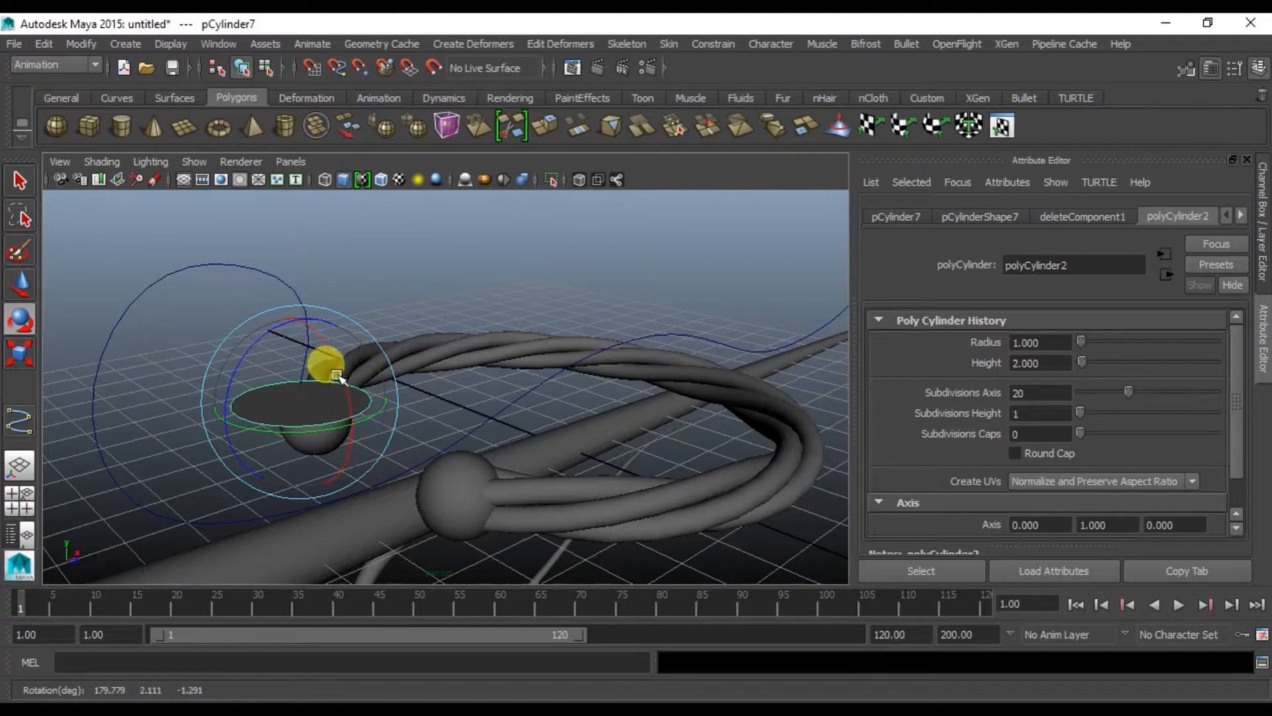
key("ctrl+z")
left_click_drag(340, 380, 339, 383)
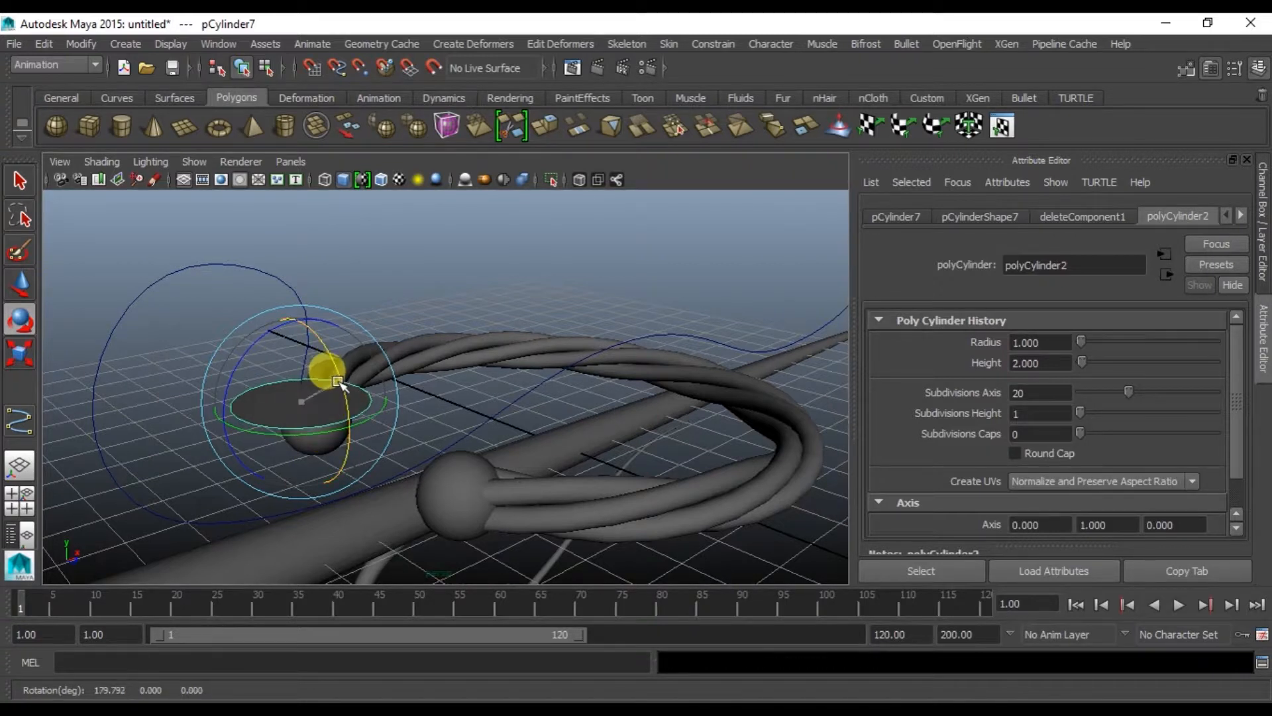
Scale the disc uniformly to about 0.28 and raise it to sit exactly at the curve's start.
scroll(316, 409, "up", 5)
middle_click_drag(233, 390, 340, 358, "alt")
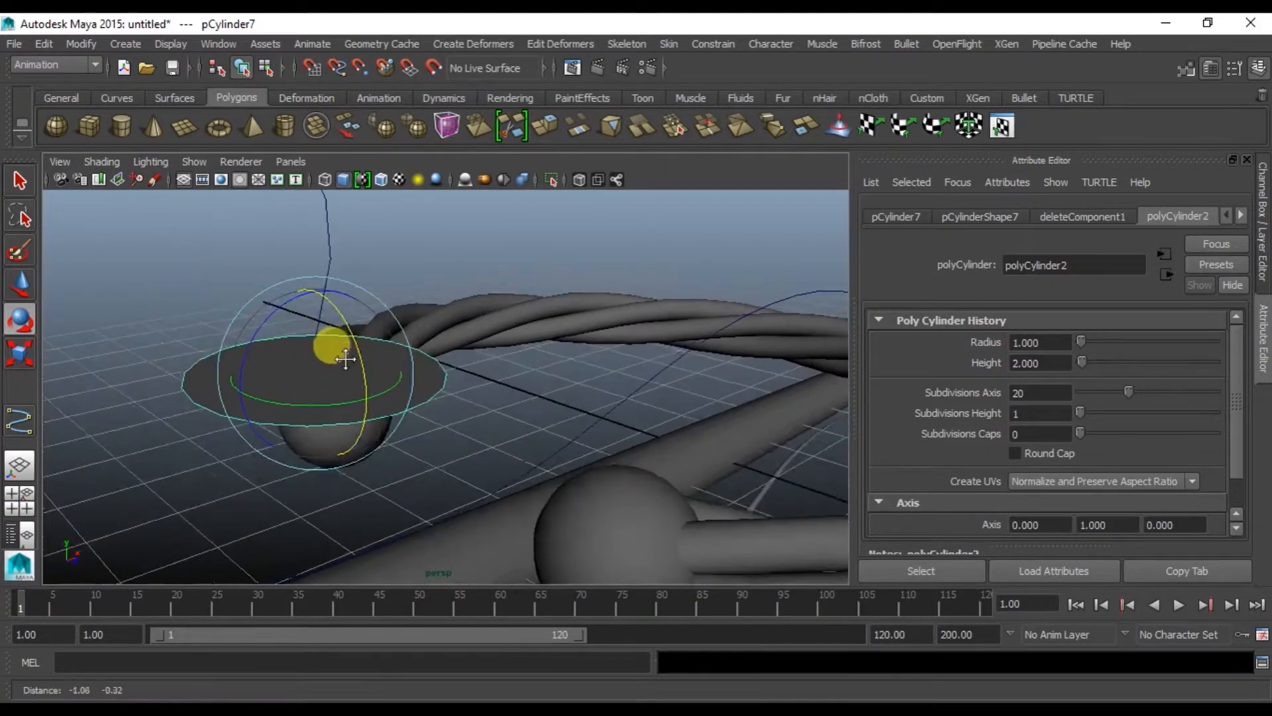
key("r")
left_click_drag(318, 377, 179, 391)
key("w")
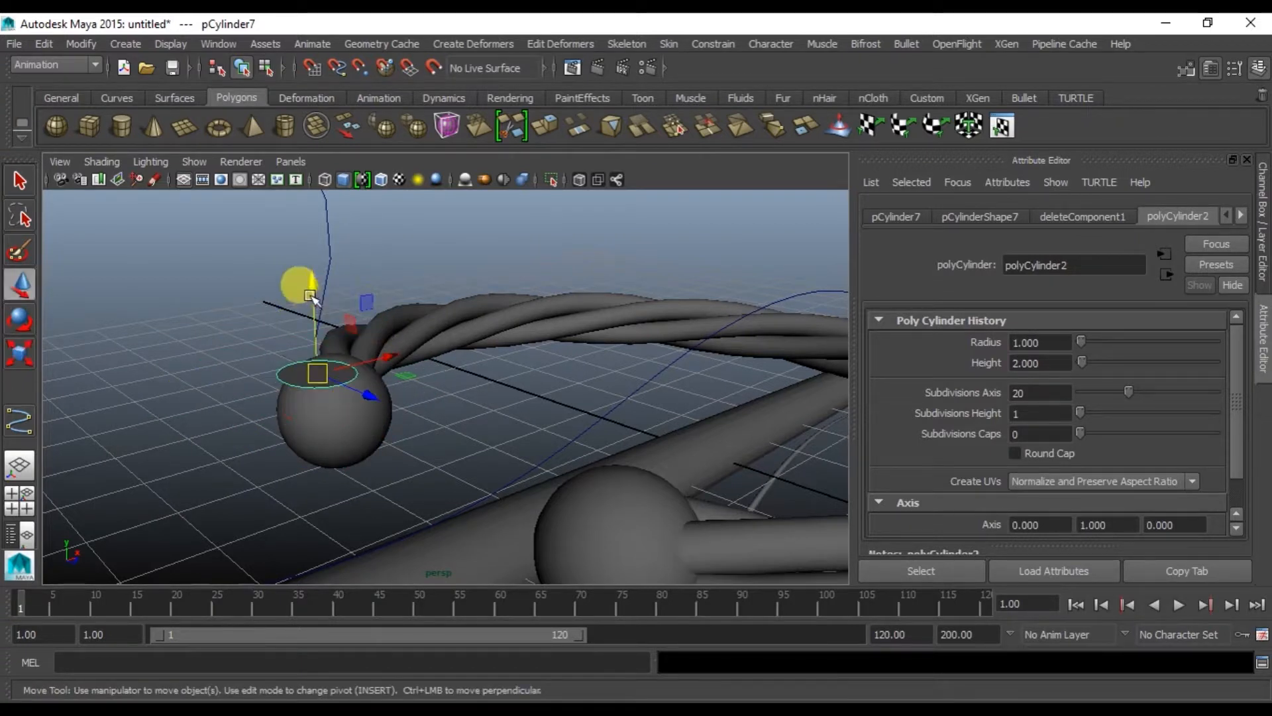
left_click_drag(312, 298, 308, 279)
left_click_drag(310, 425, 437, 371, "alt")
key("r")
left_click(433, 456)
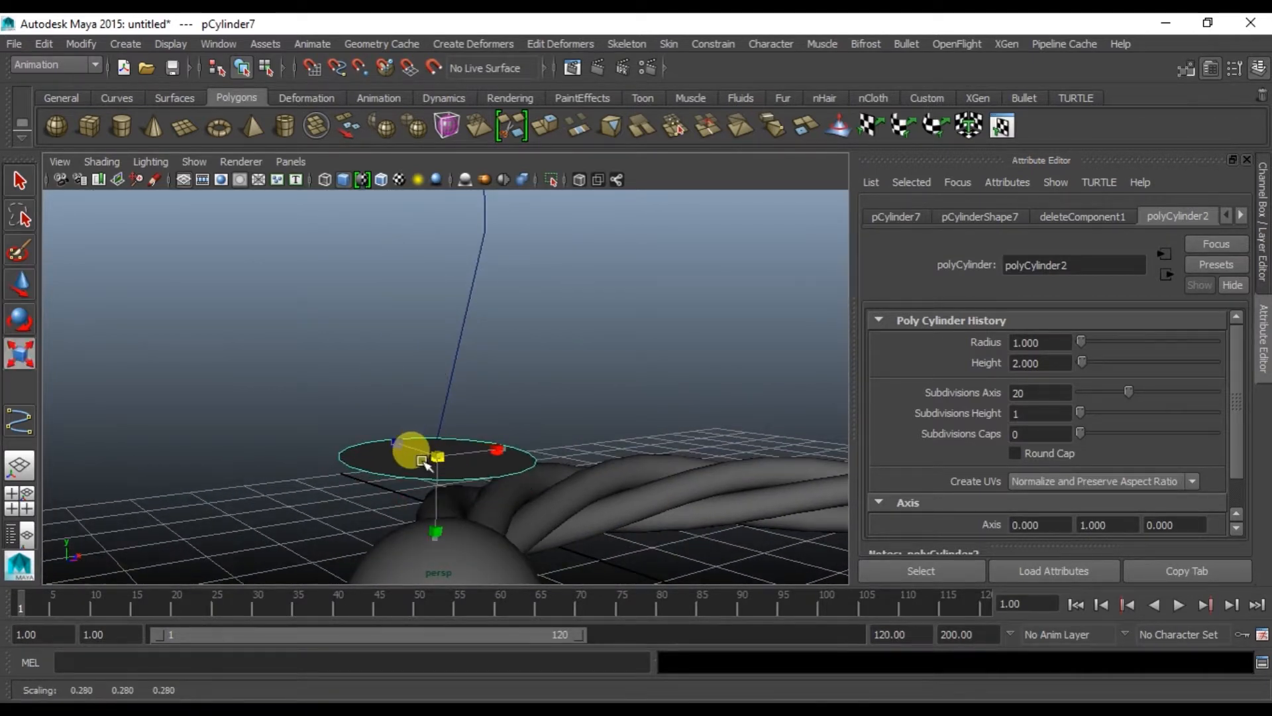
Select the disc's face together with the looped curve and extrude the face along the curve.
key("w")
left_click_drag(494, 466, 482, 496, "alt")
right_click_drag(458, 528, 460, 307)
left_click(438, 538)
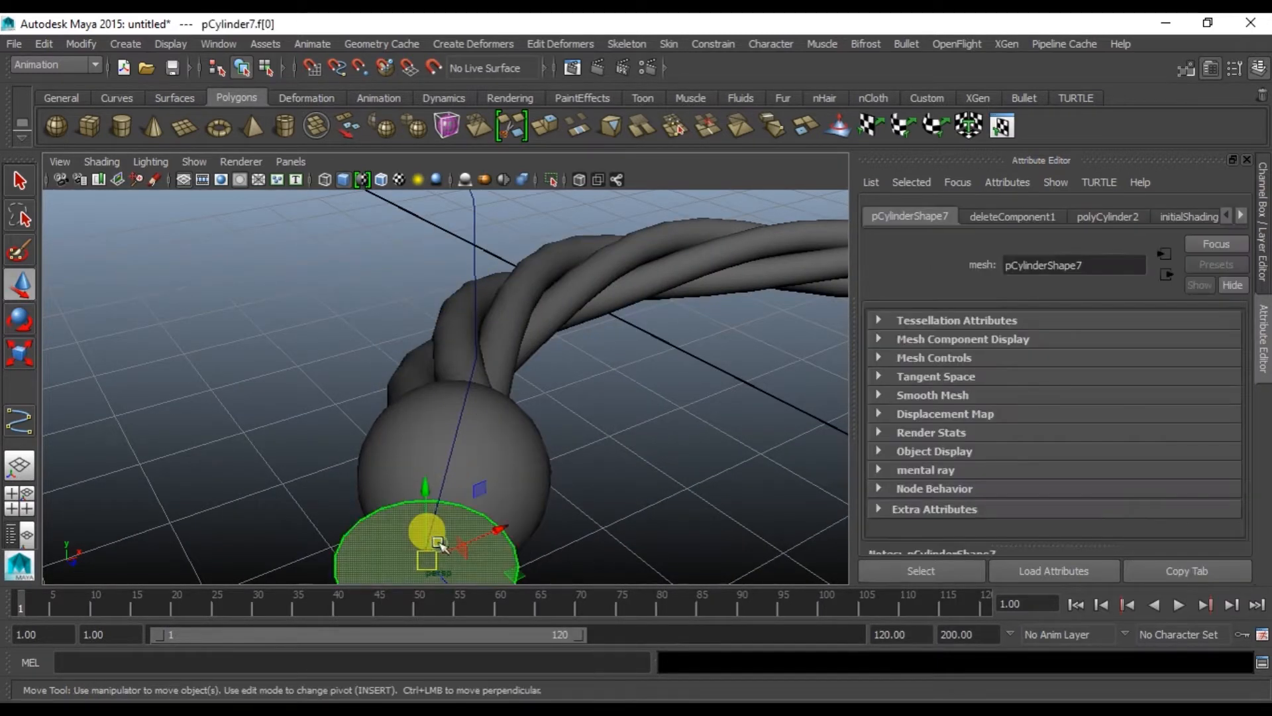
left_click(446, 473, "shift")
left_click_drag(490, 473, 442, 467, "alt")
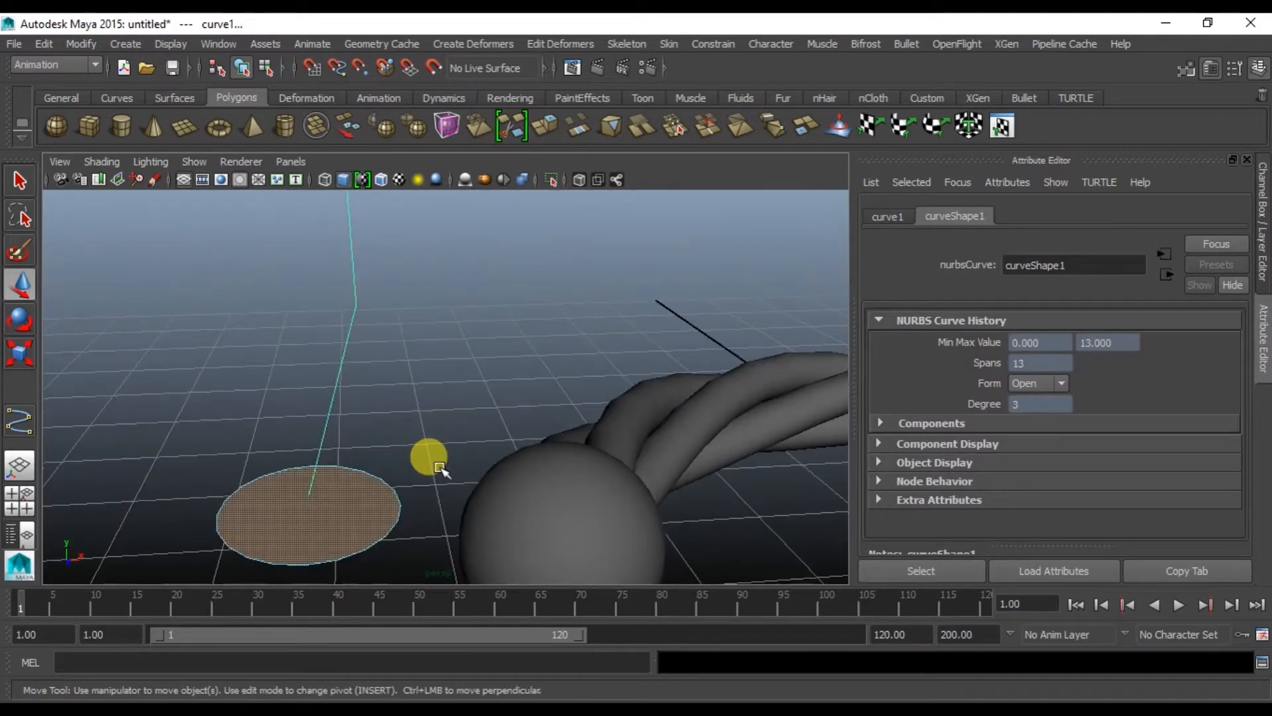
left_click(549, 127)
Set the extrusion's divisions to 80 so the tube follows the looped curve smoothly.
left_click(583, 467)
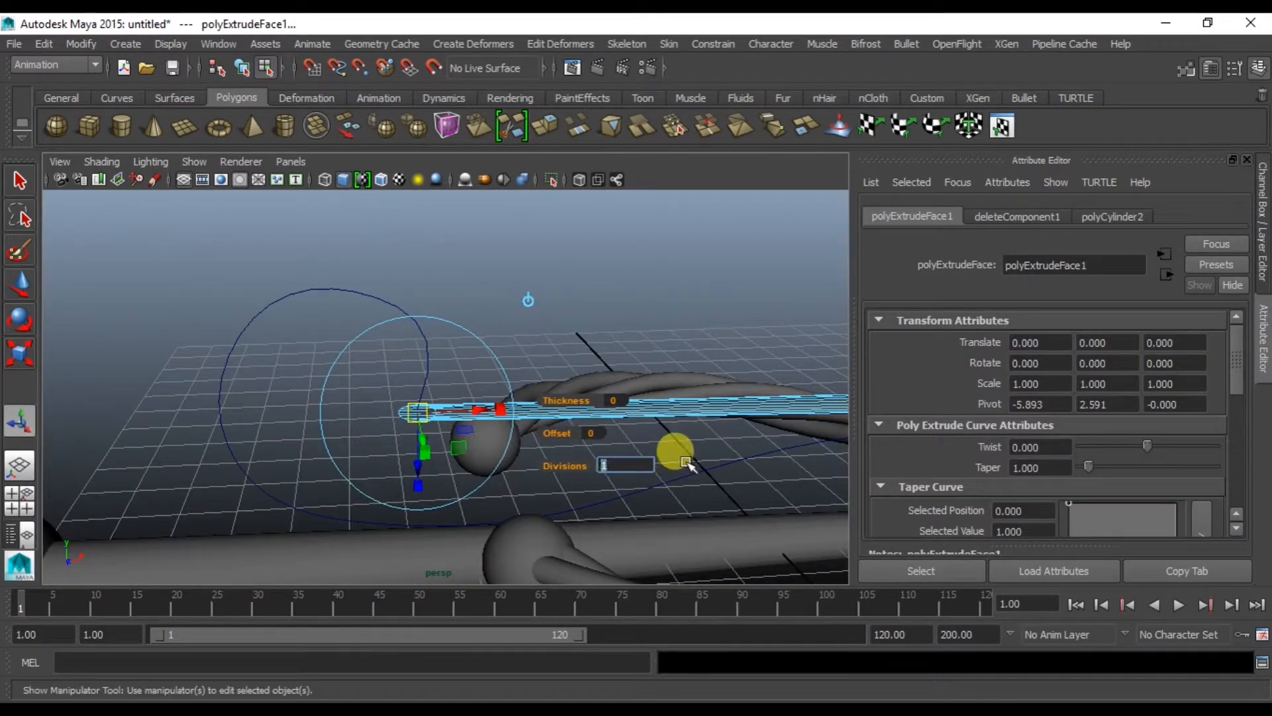
type("80")
key("Return")
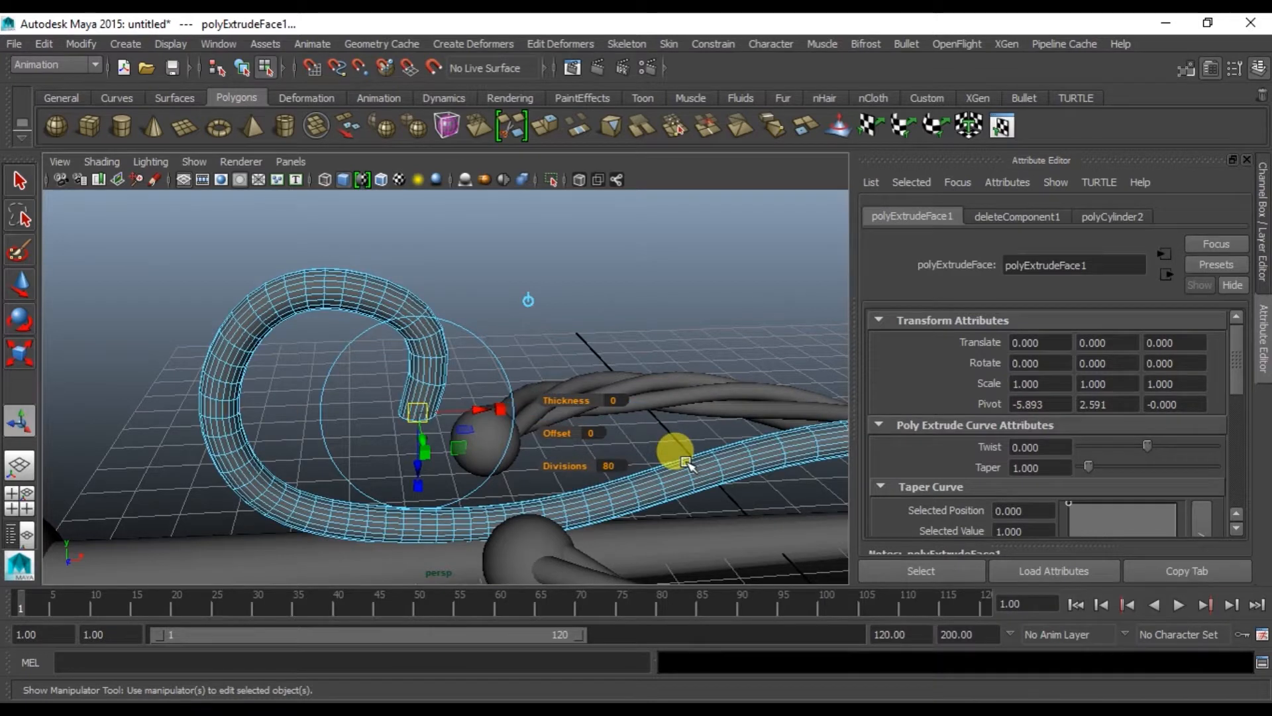
Set the looped tube extrusion's taper to 0 so it narrows to a point along the curve.
left_click_drag(458, 360, 861, 395, "alt")
left_click(1263, 219)
scroll(1166, 314, "down", 5)
scroll(1147, 309, "up", 5)
scroll(1147, 309, "down", 8)
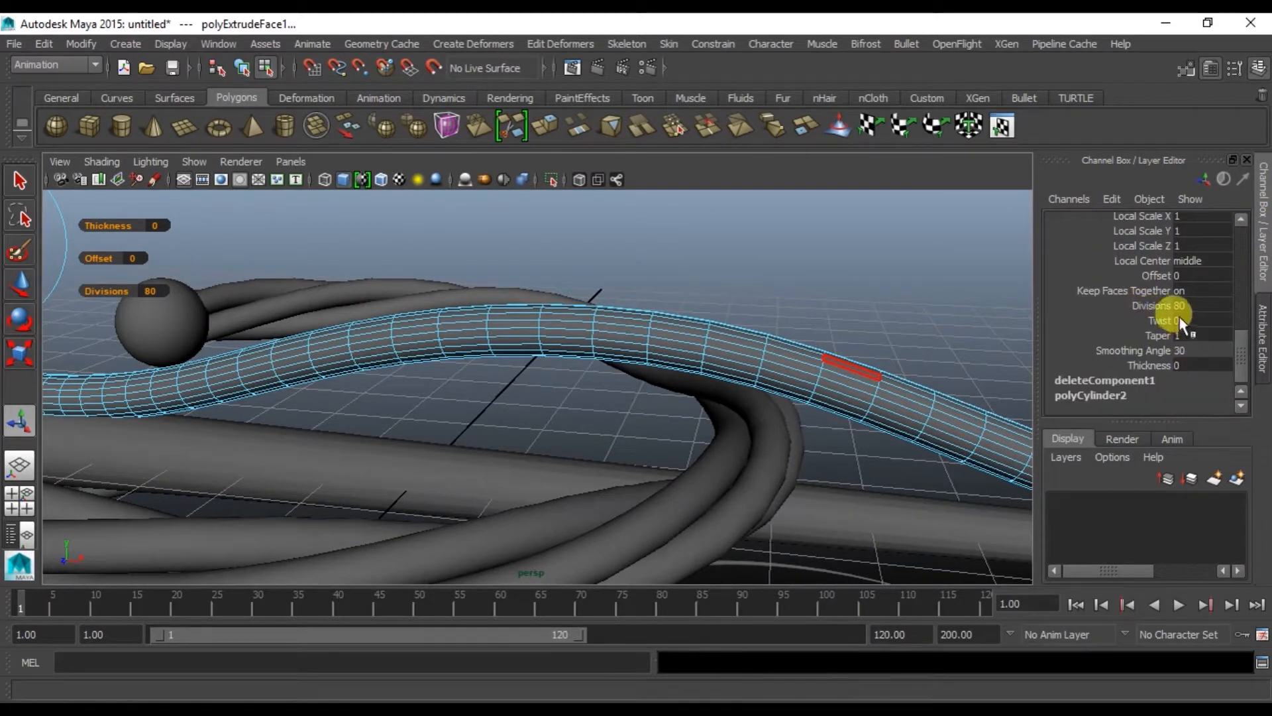
left_click(1169, 335)
mouse_move(889, 360)
middle_mouse_down("alt")
mouse_move(449, 276)
mouse_move(865, 363)
middle_mouse_up("alt")
left_click_drag(594, 316, 844, 289, "alt")
right_click_drag(843, 290, 999, 426, "alt")
middle_click_drag(999, 427, 997, 434, "alt")
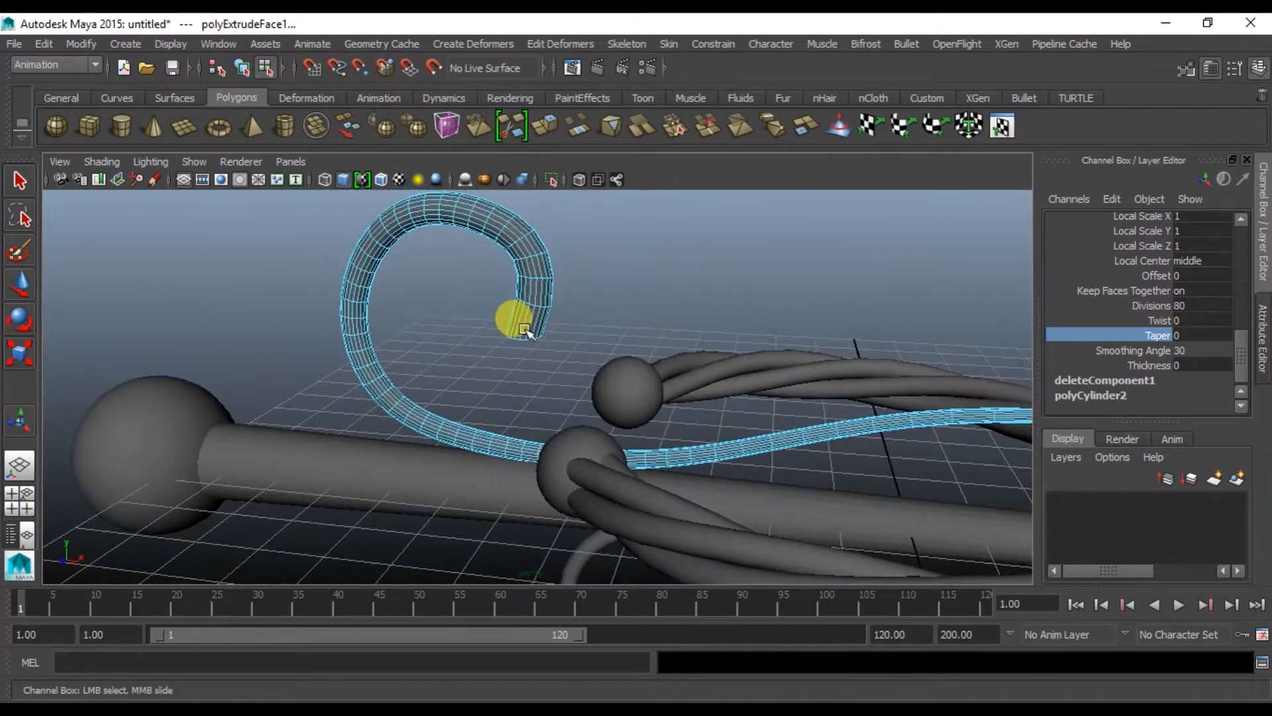
Return the looped tube to object selection and delete its construction history.
right_click_drag(532, 306, 596, 242)
left_click(704, 242)
left_click(528, 313)
left_click_drag(447, 380, 391, 315, "alt")
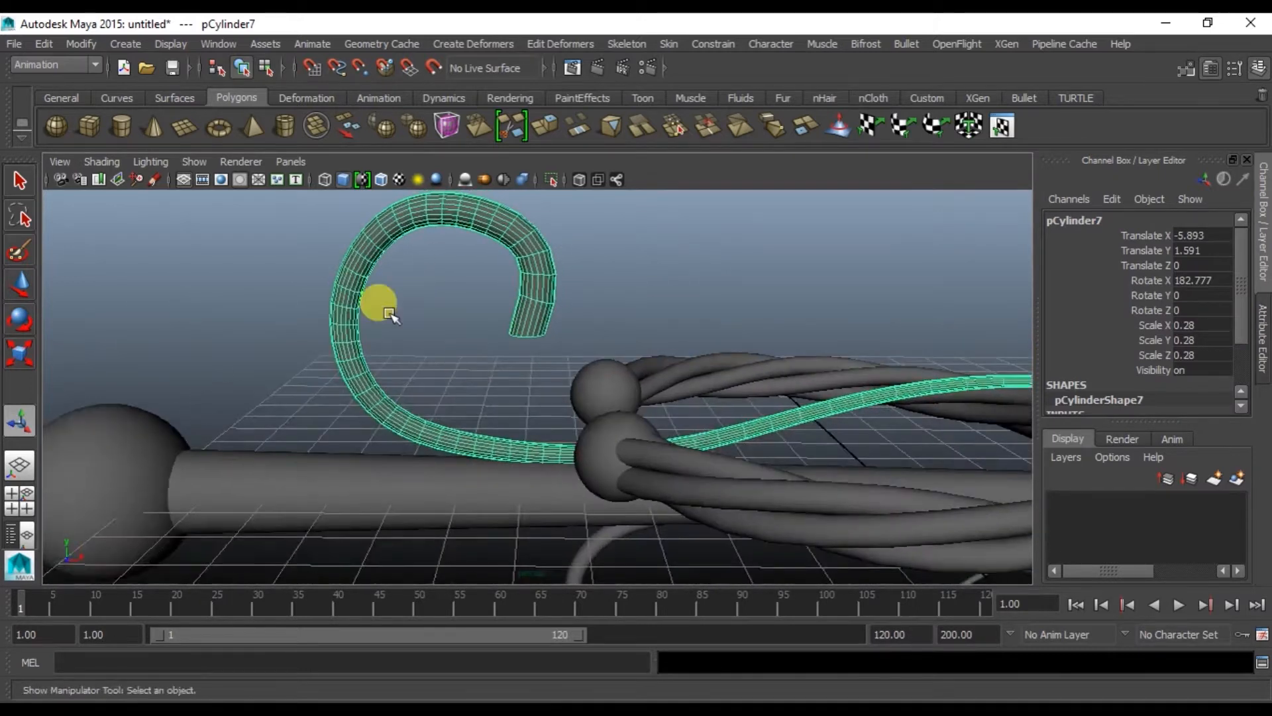
left_click(53, 44)
left_click(84, 239)
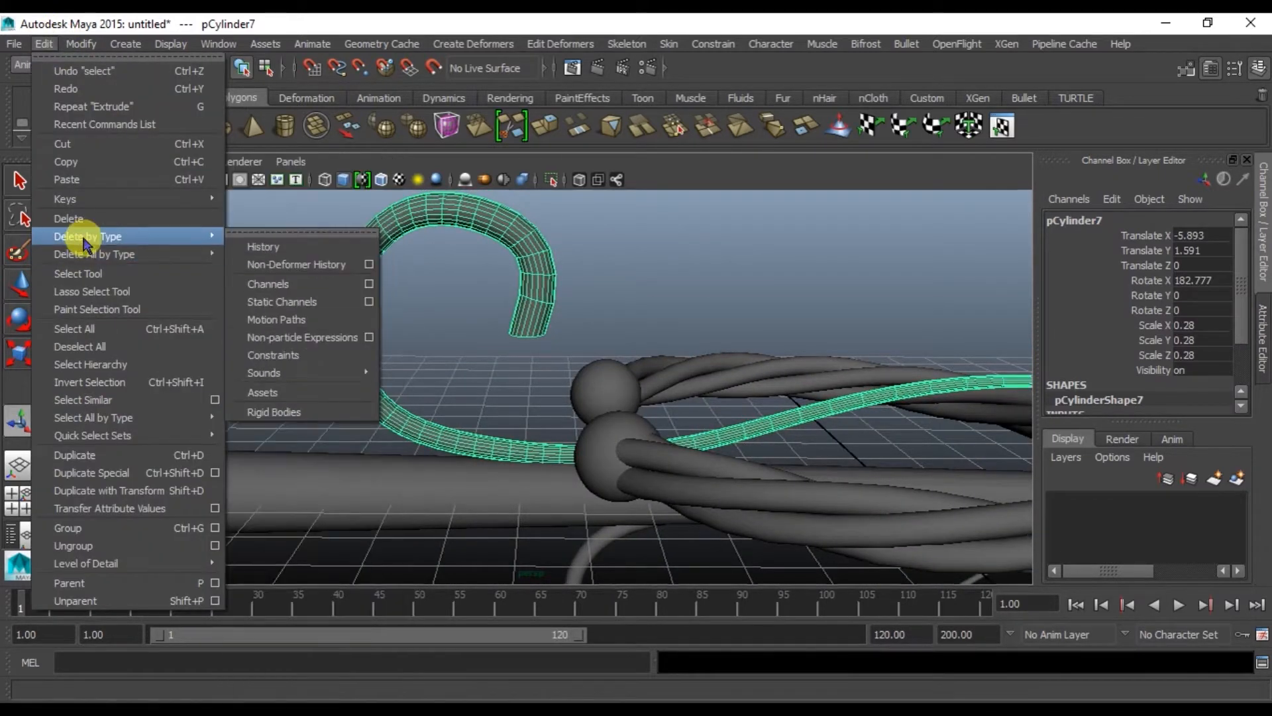
left_click(290, 245)
left_click(599, 259)
left_click(542, 306)
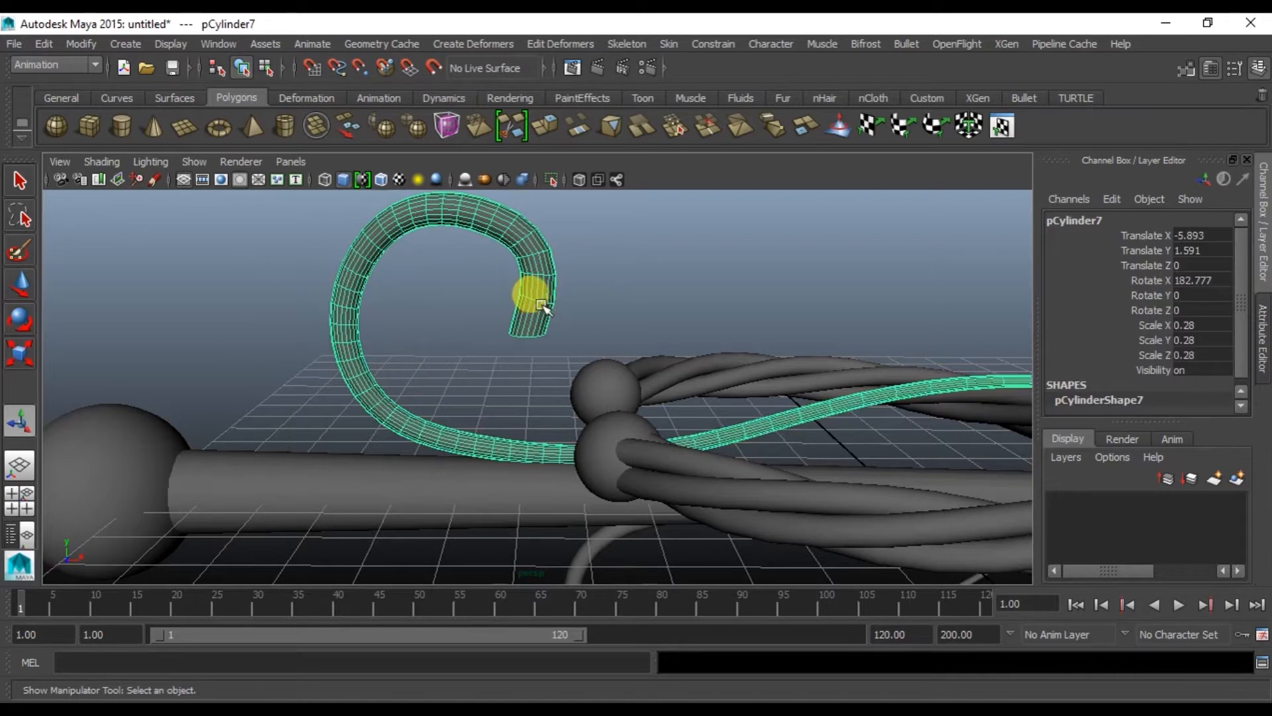
Find curve1 in the Outliner, delete it and close the Outliner.
left_click(213, 47)
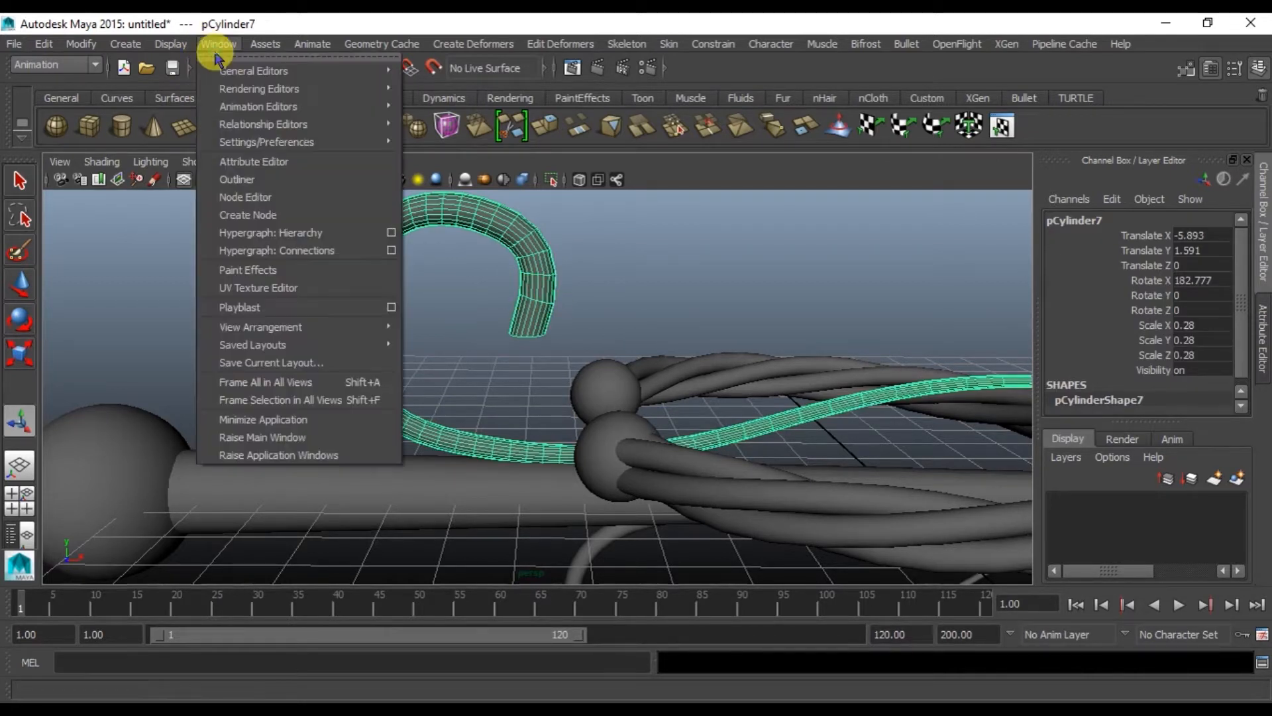
left_click(252, 176)
left_click(219, 473)
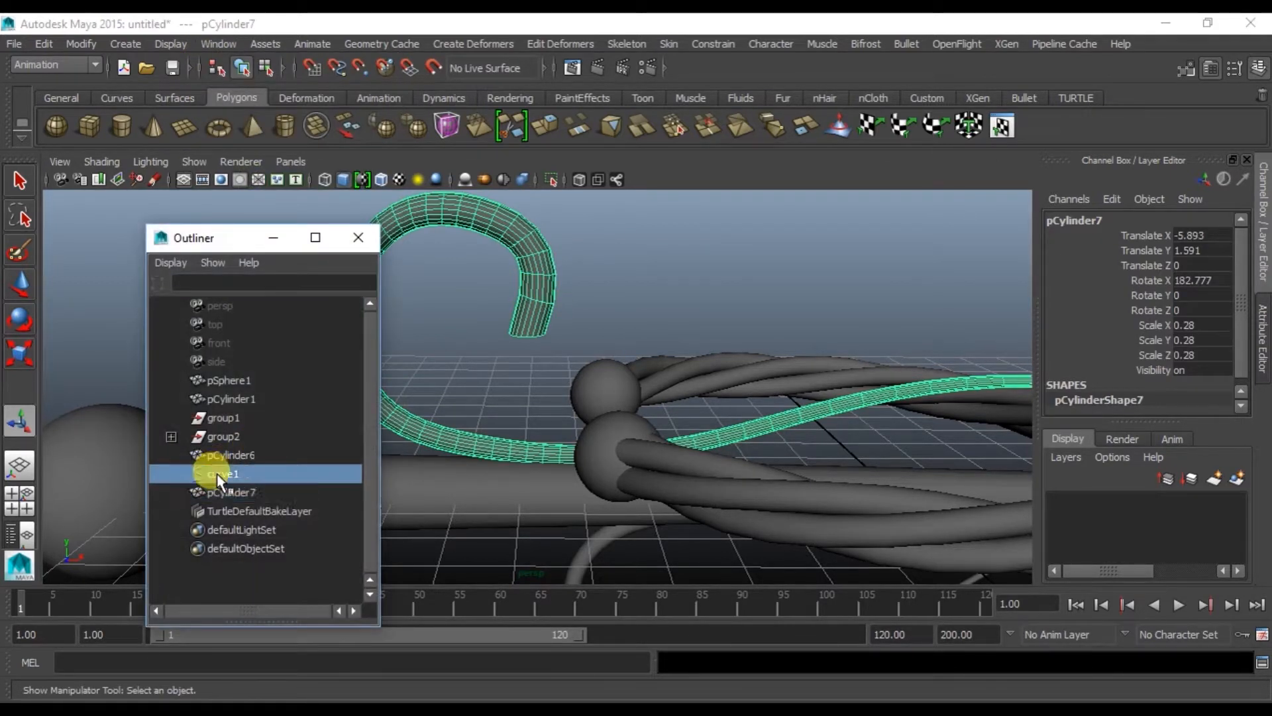
key("Delete")
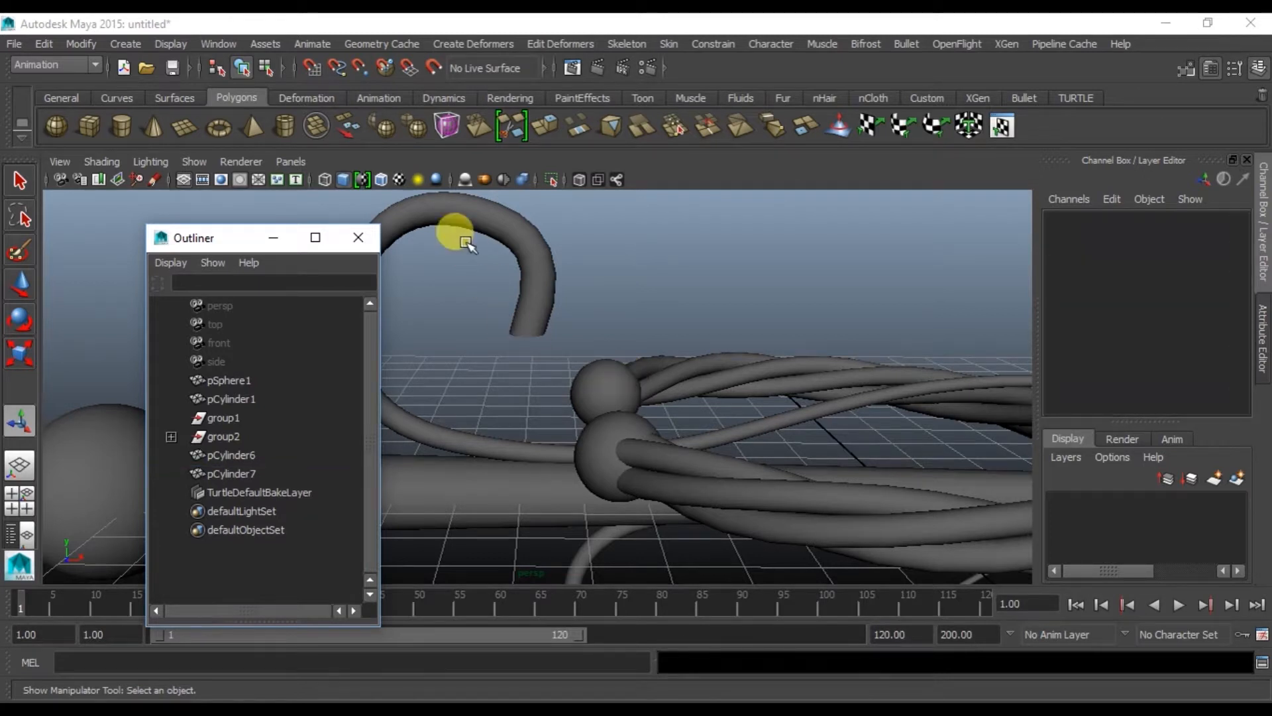
left_click(374, 244)
Duplicate the ball at the rope ring's far end and move the copy near the looped tube's curled end, to Z about 0.47.
left_click(487, 224)
middle_click_drag(632, 276, 454, 248, "alt")
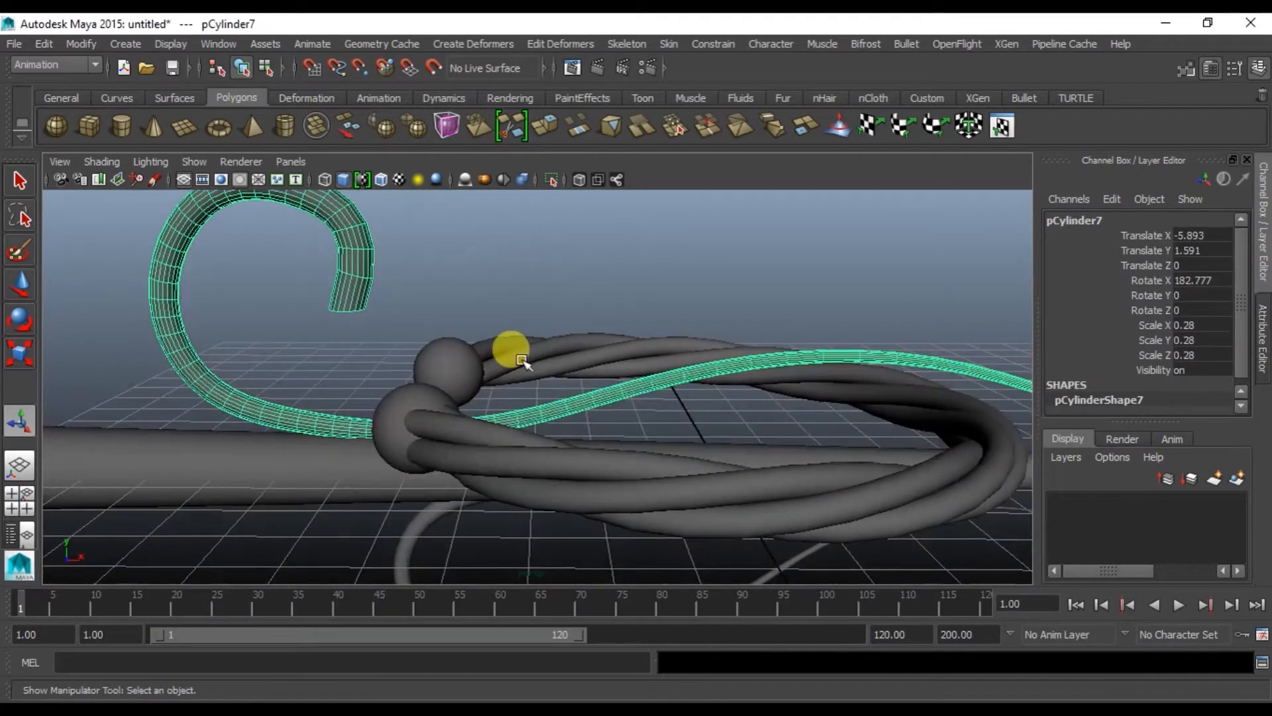
left_click(459, 357)
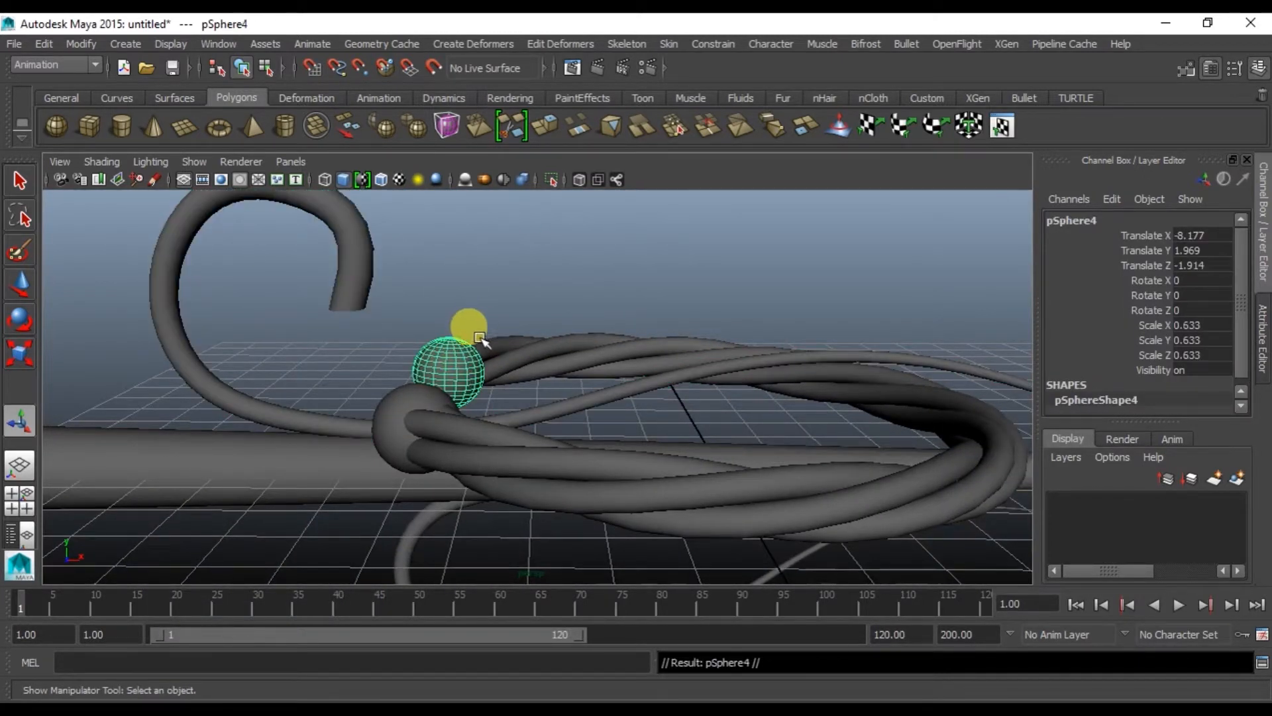
key("w")
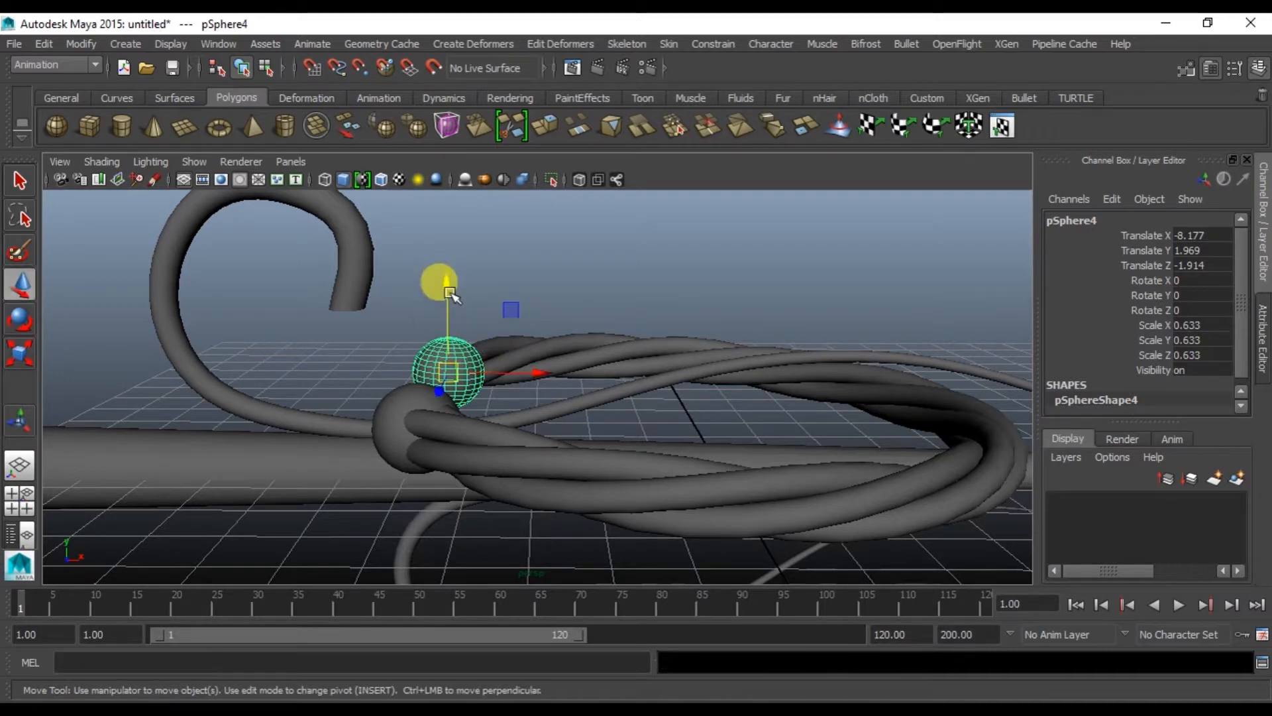
left_click_drag(449, 293, 453, 204)
left_click_drag(539, 288, 402, 289)
left_click_drag(402, 291, 226, 348, "alt")
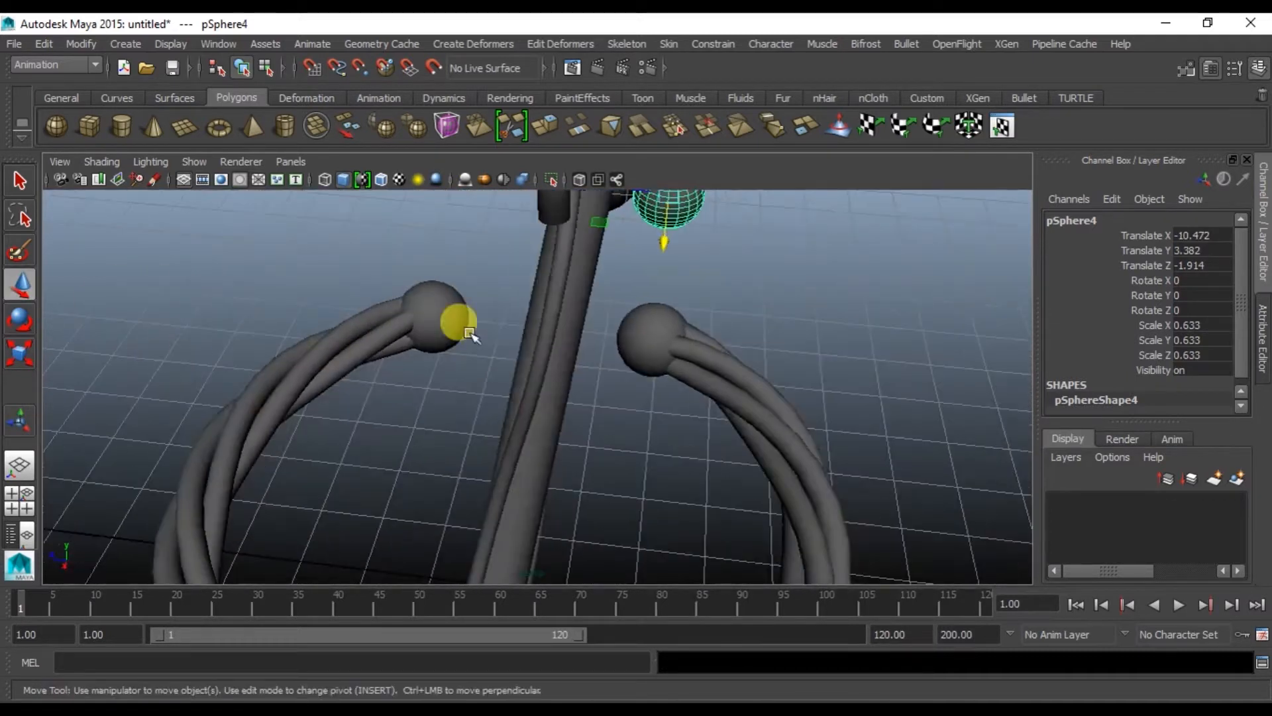
left_click_drag(469, 332, 612, 414, "alt")
left_click_drag(529, 376, 421, 392)
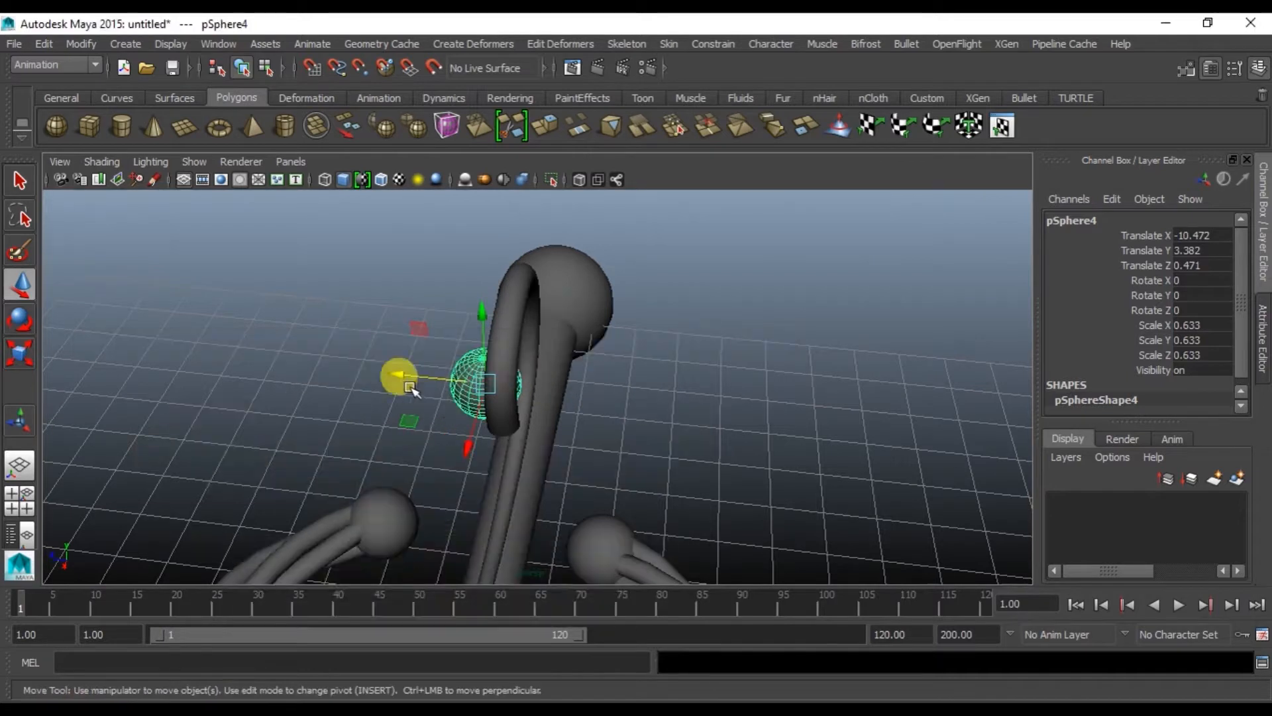
In the front view, move the copied ball under the looped tube's open end, at about X -9.66 and Y 2.90.
key("space")
key("space")
right_click_drag(277, 456, 293, 403, "alt")
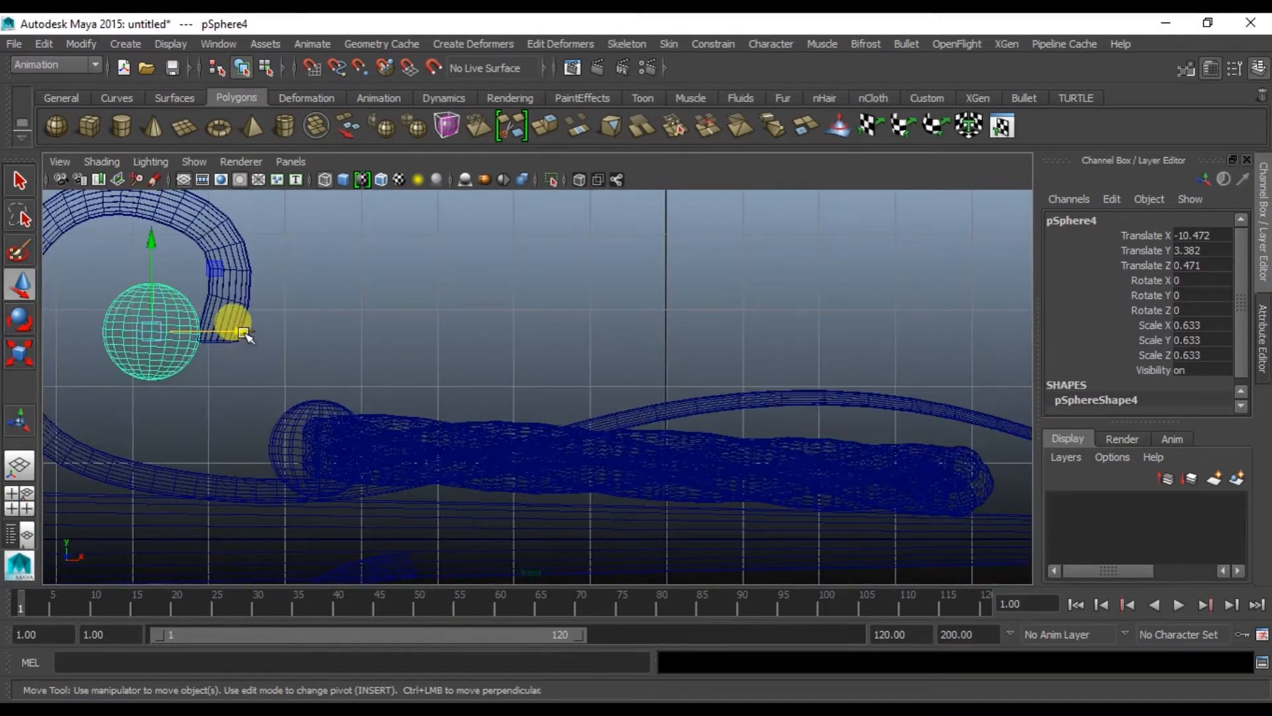
left_click_drag(244, 333, 322, 336)
scroll(136, 315, "up", 4)
middle_click_drag(136, 314, 580, 436, "alt")
left_click_drag(567, 422, 560, 421)
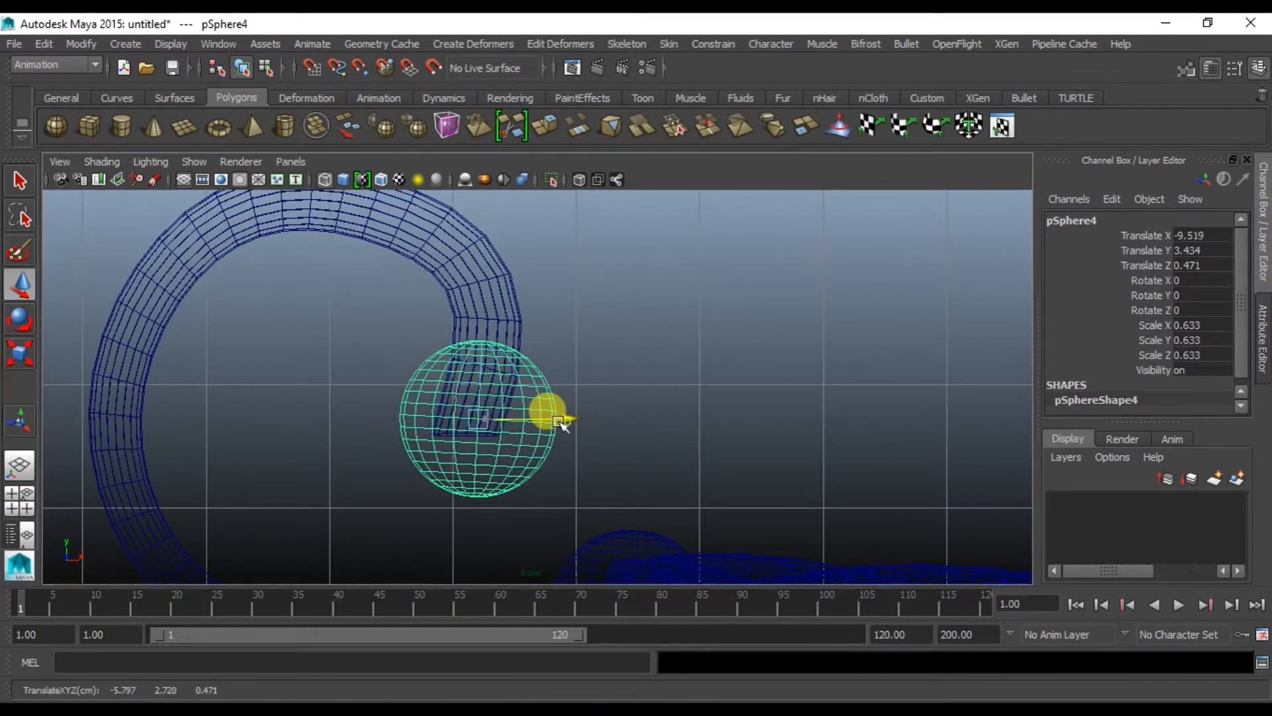
left_click(467, 391)
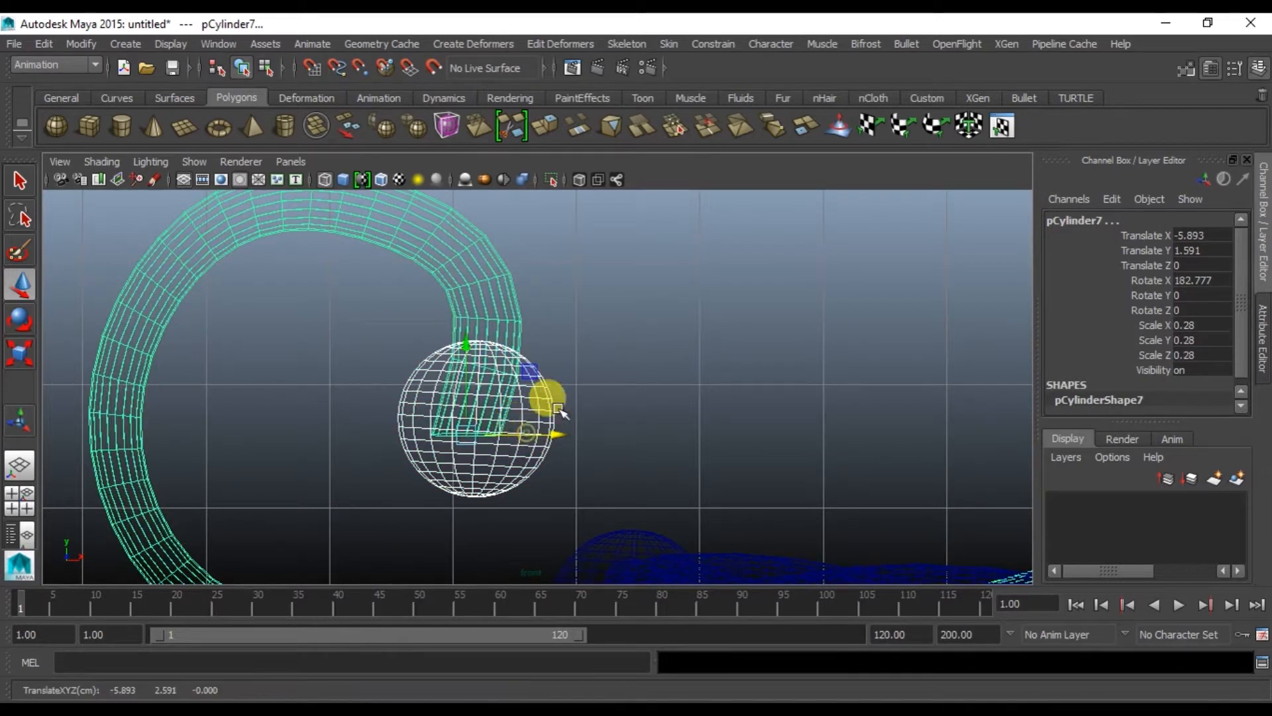
left_click(532, 412)
left_click_drag(477, 336, 477, 401)
scroll(460, 424, "up", 4)
middle_click_drag(480, 419, 594, 215, "alt")
left_click_drag(642, 342, 611, 341)
middle_click_drag(610, 341, 582, 461, "alt")
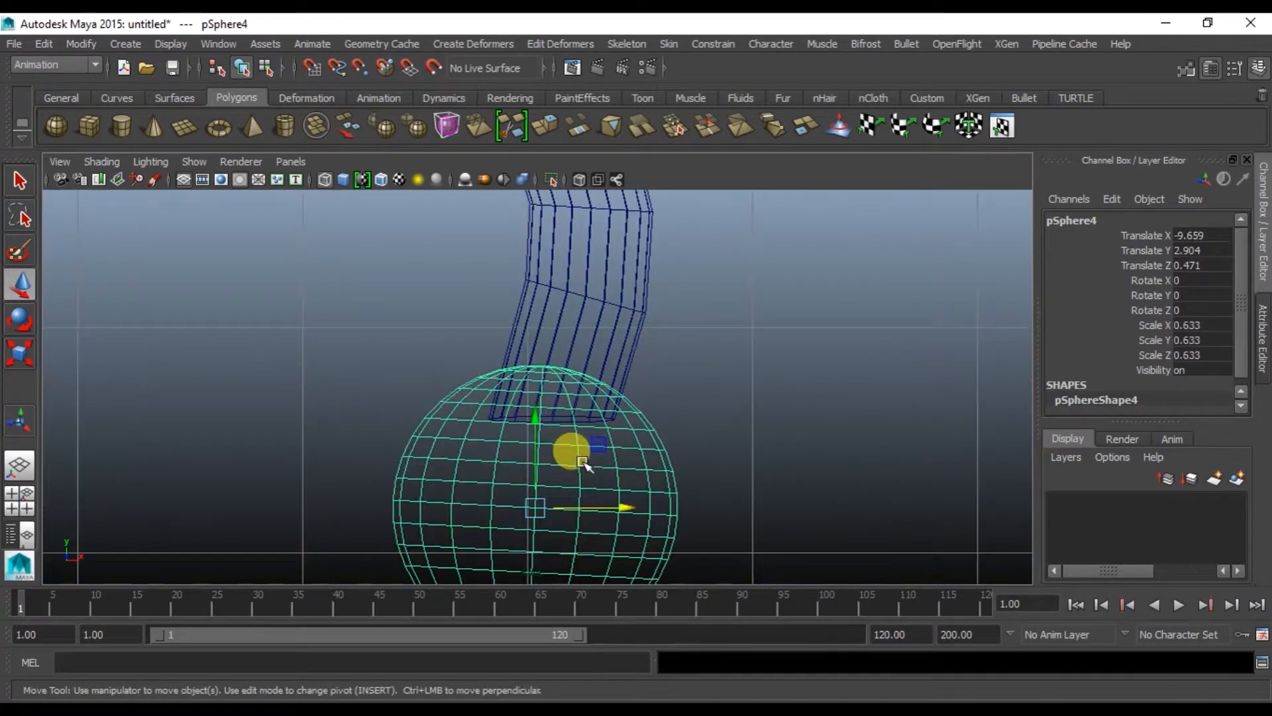
Scale the copied ball uniformly to about 0.415 and fit it over the tube's end at about X -9.615, Y 3.073.
key("r")
left_click_drag(538, 506, 432, 520)
key("w")
left_click_drag(545, 426, 537, 381)
left_click_drag(626, 464, 638, 468)
left_click_drag(548, 372, 546, 382)
left_click(638, 472)
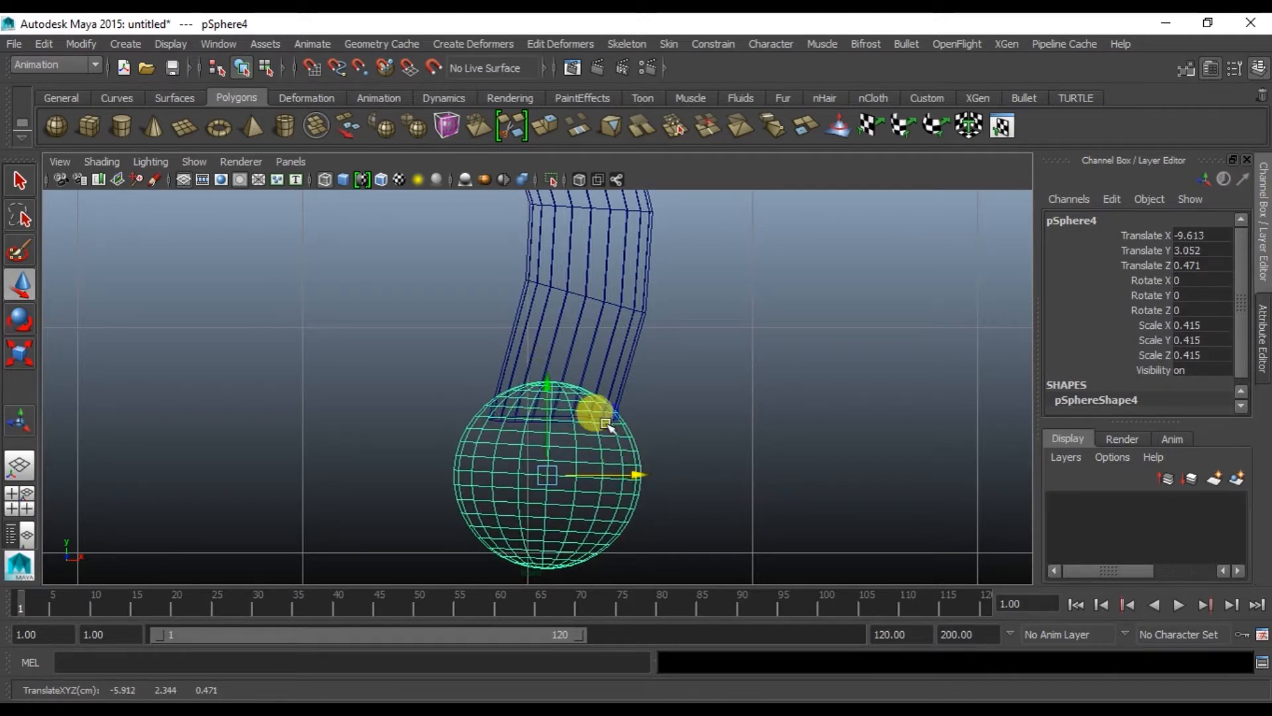
left_click_drag(545, 386, 572, 403)
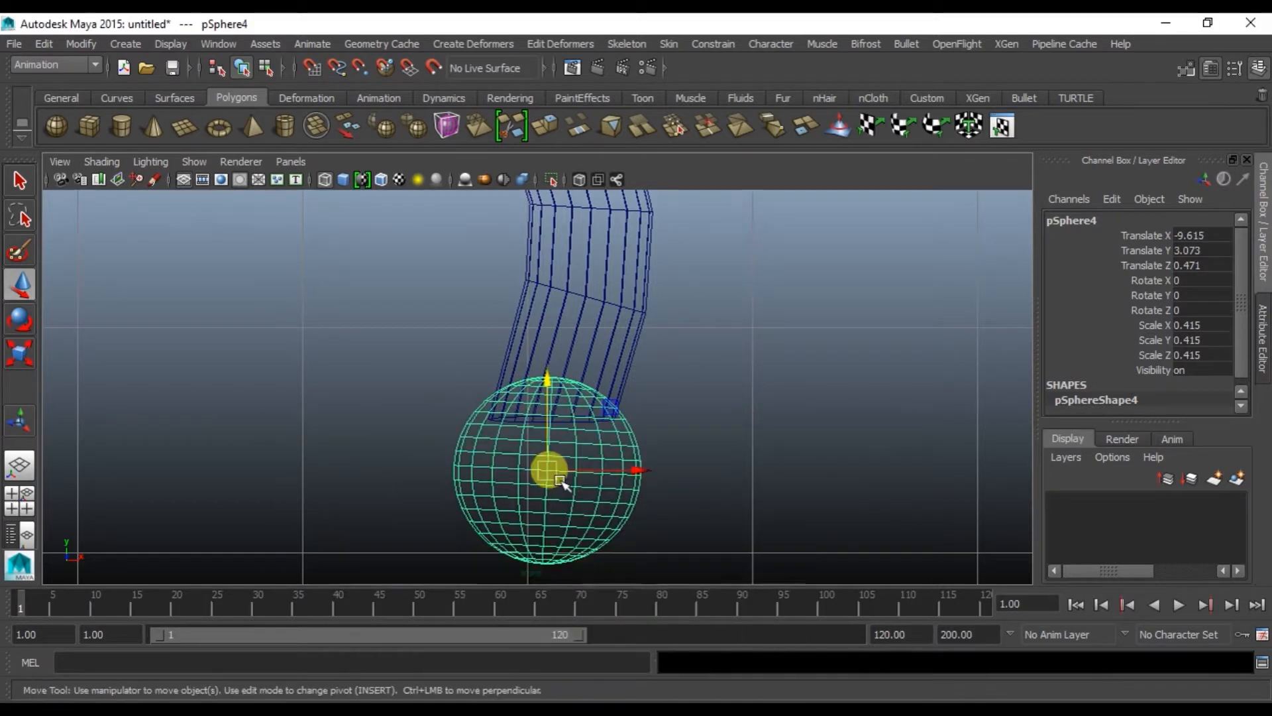
In the top view, center the ball on the looped tube at Z about 0.02 and return to the perspective view.
key("space")
key("space")
middle_click_drag(449, 309, 460, 363, "alt")
scroll(497, 371, "up", 8)
middle_click_drag(598, 388, 353, 379, "alt")
mouse_move(593, 390)
left_mouse_down()
mouse_move(587, 347)
mouse_move(600, 340)
mouse_move(611, 375)
left_mouse_up()
key("space")
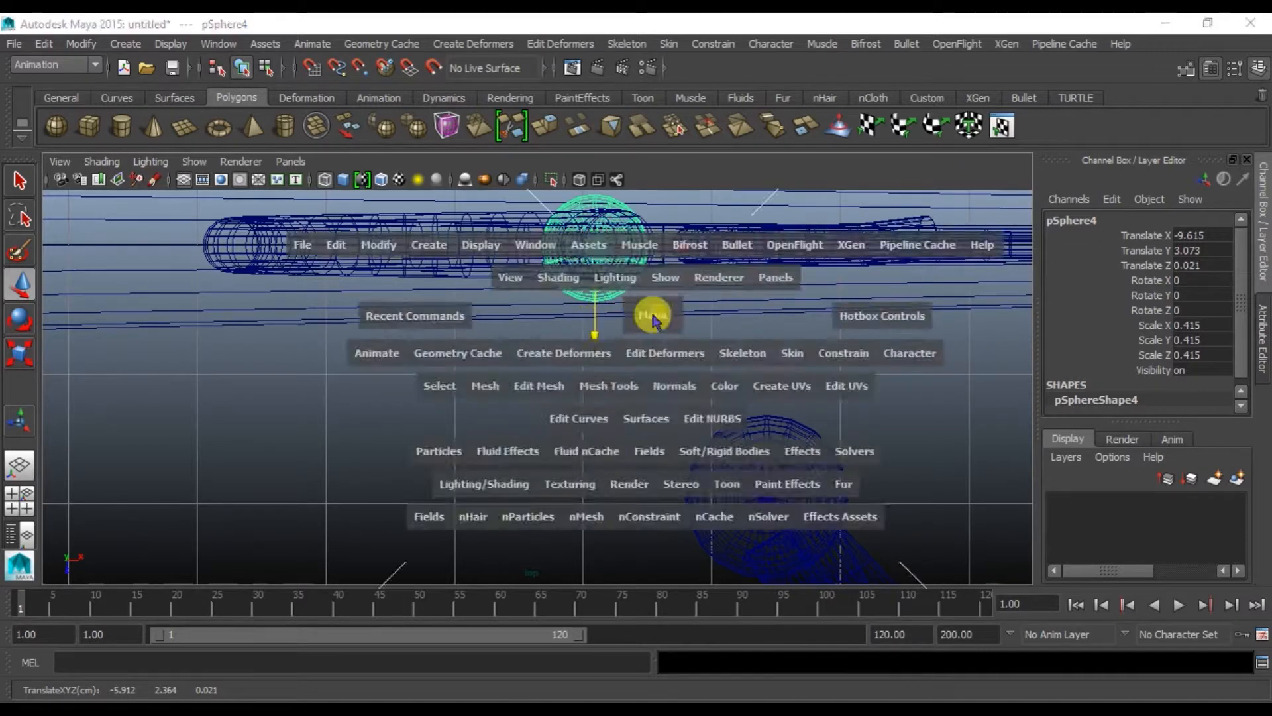
key("space")
left_click_drag(754, 309, 578, 275, "alt")
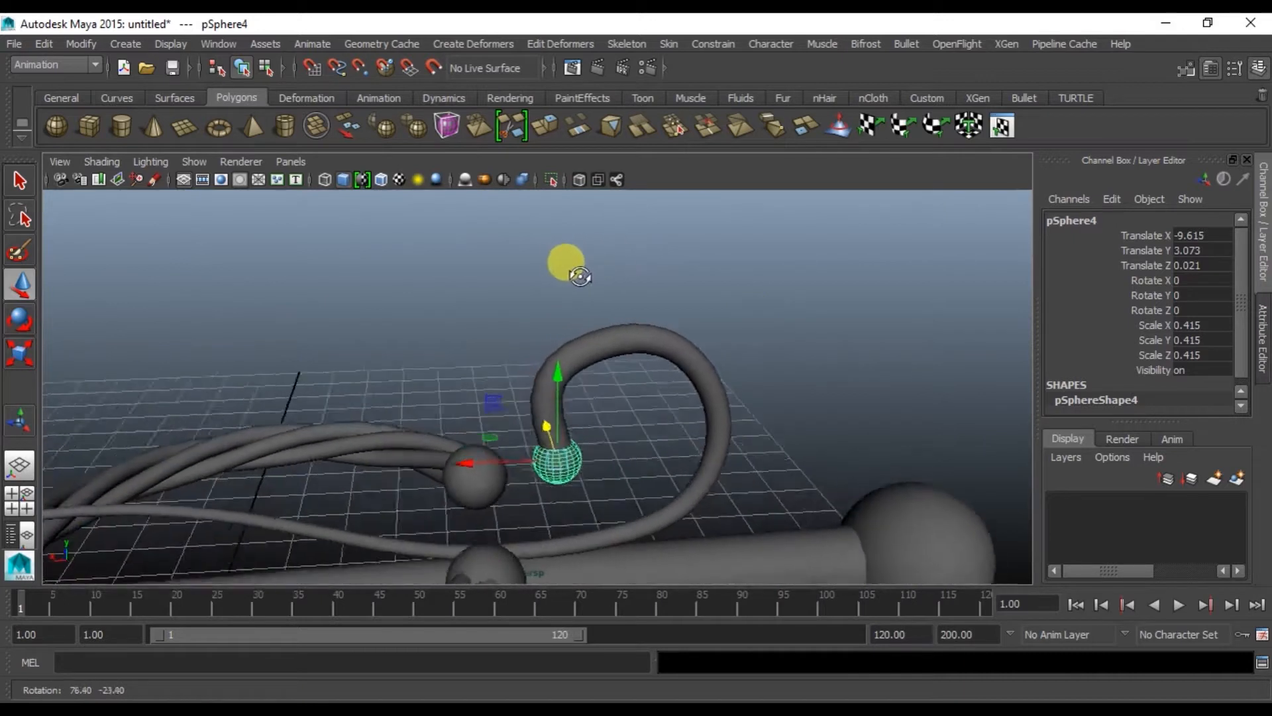
Enlarge the ball uniformly to about 0.508 and nudge it to cap the tube's end at about X -9.683, Y 3.084.
scroll(546, 457, "up", 5)
middle_click_drag(546, 457, 538, 363, "alt")
left_click_drag(580, 286, 581, 302)
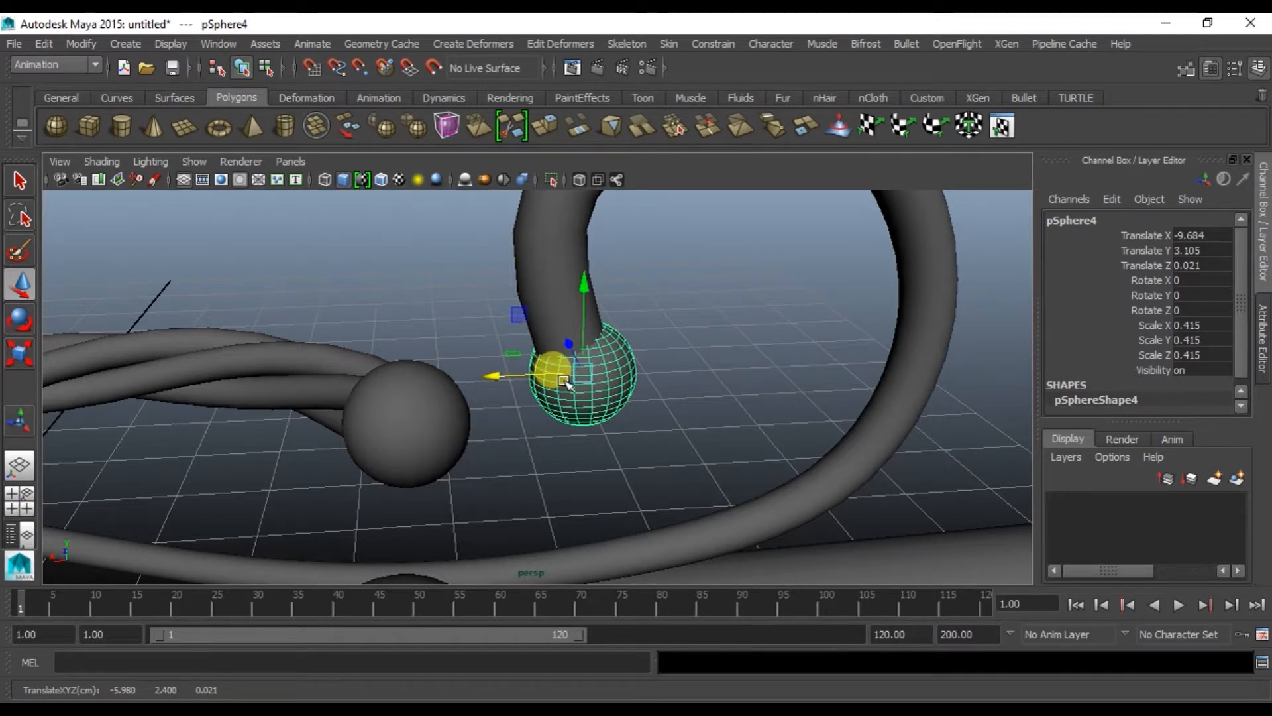
key("r")
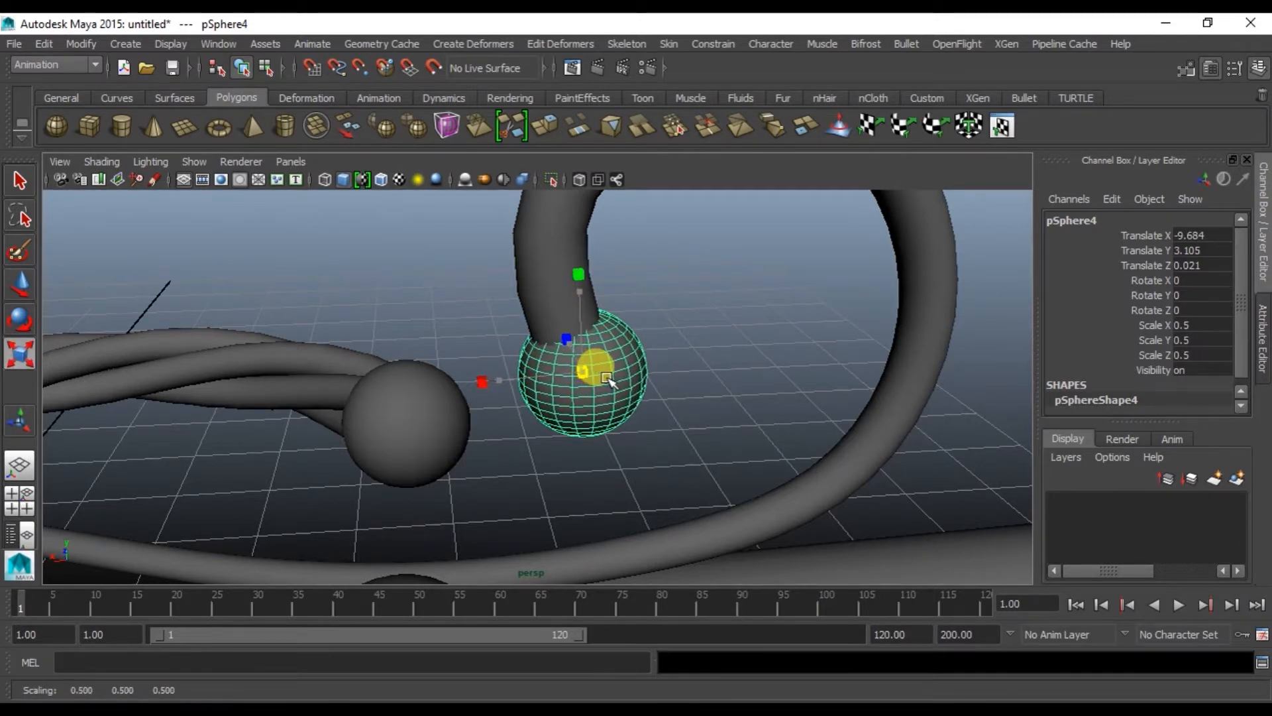
key("w")
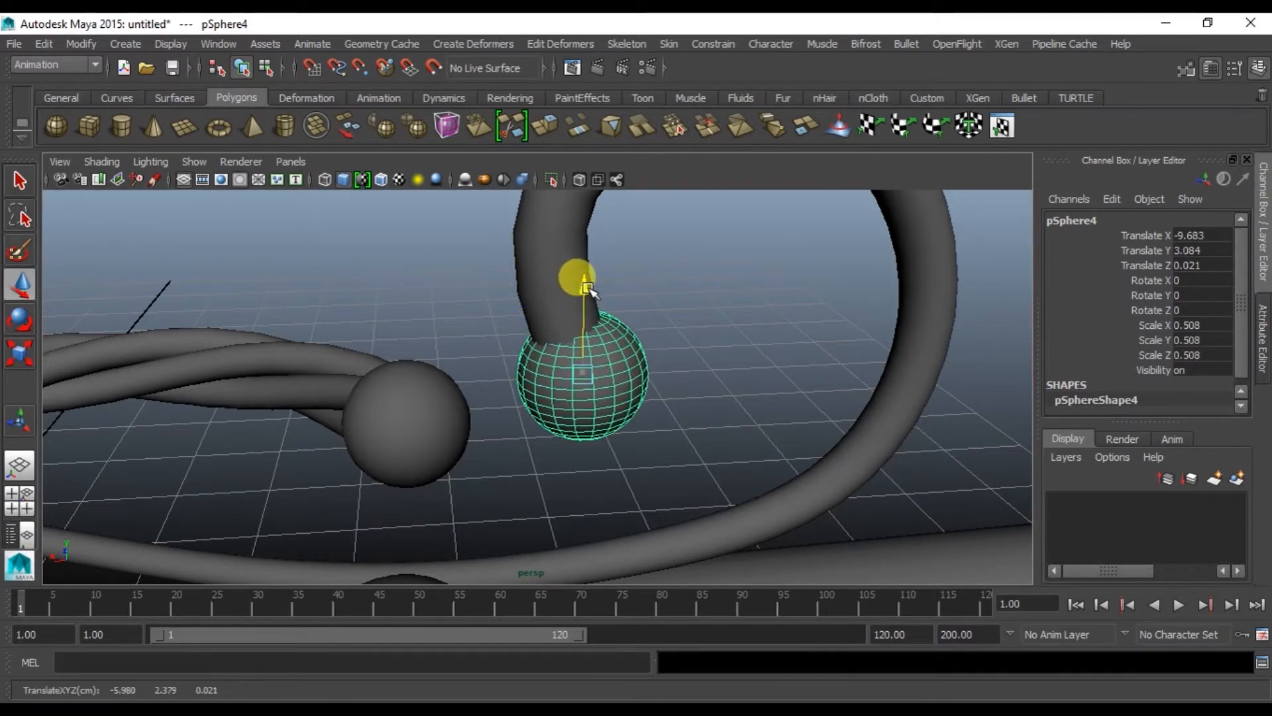
left_click(676, 335)
Turn on smooth mesh preview for the looped tube and deselect it.
left_click_drag(676, 335, 538, 396, "alt")
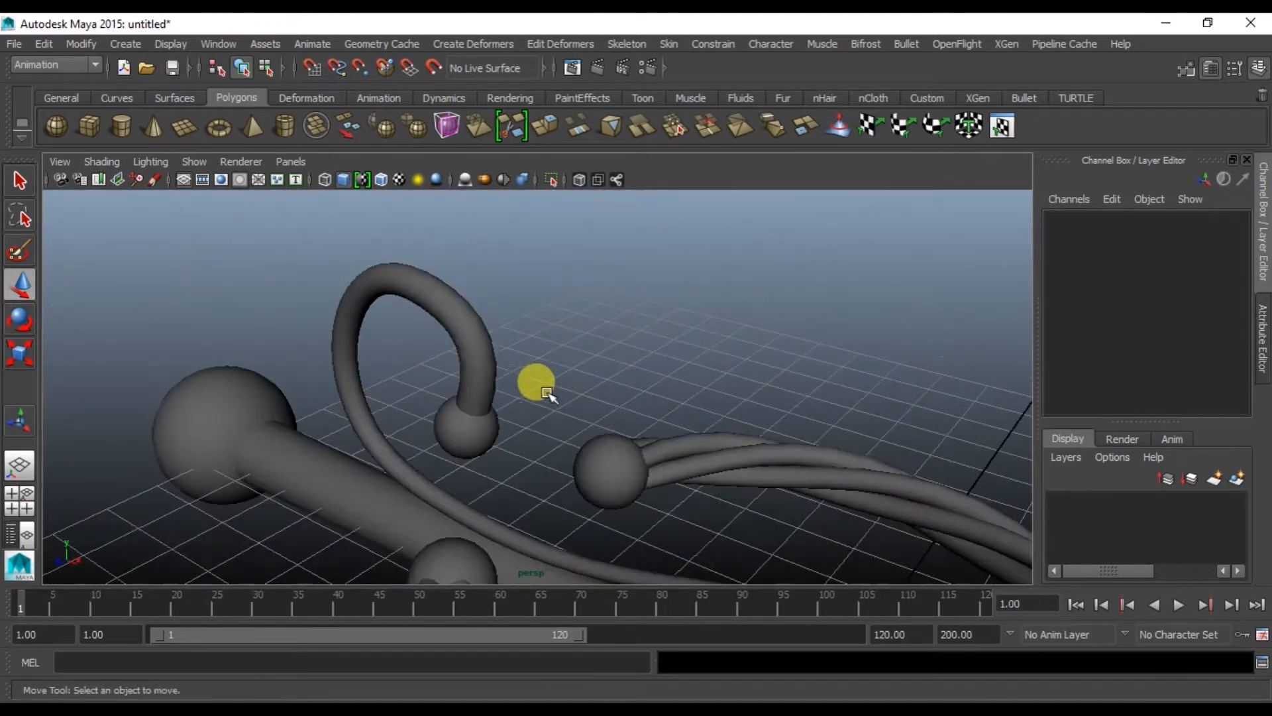
middle_click_drag(538, 396, 650, 368, "alt")
left_click_drag(649, 368, 593, 444, "alt")
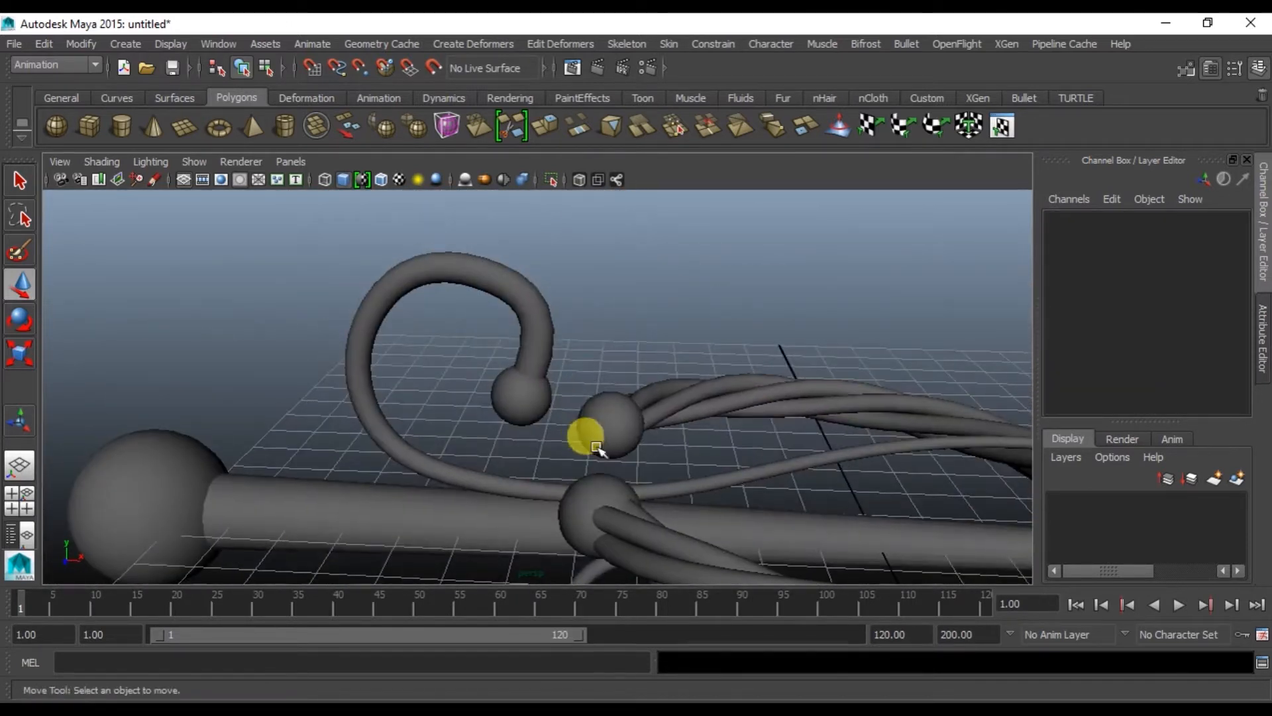
left_click(545, 332)
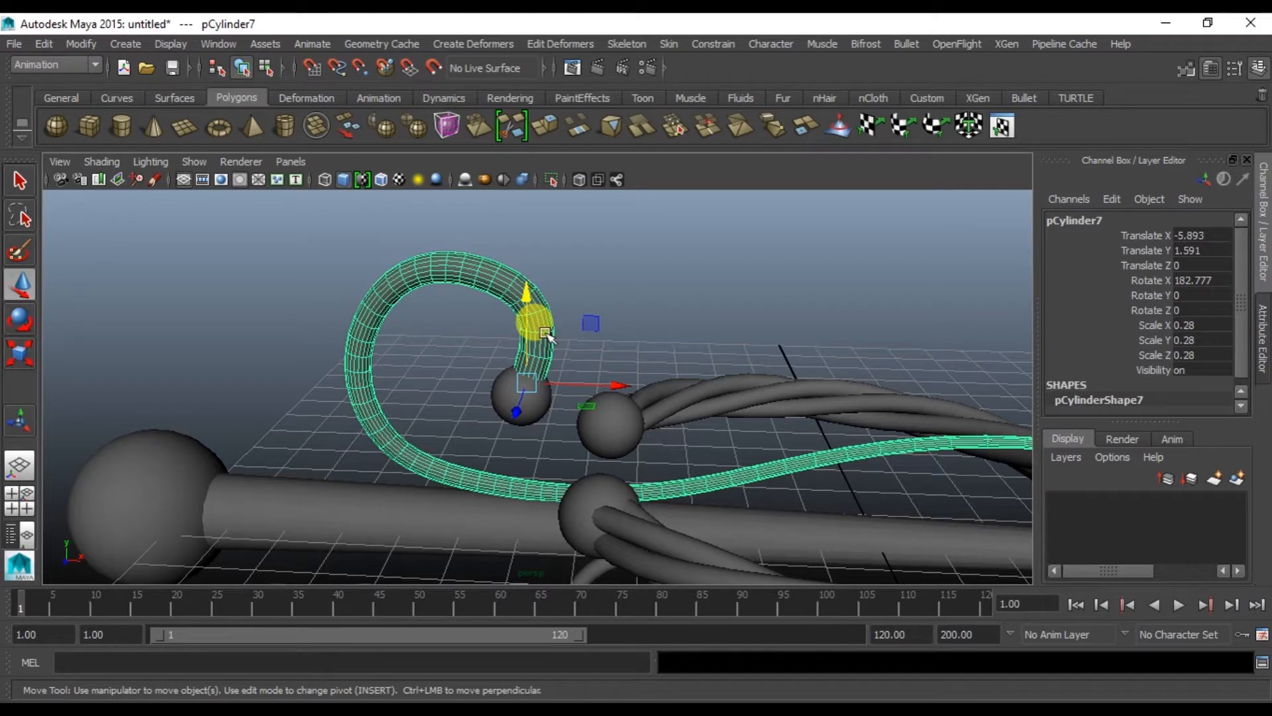
key("3")
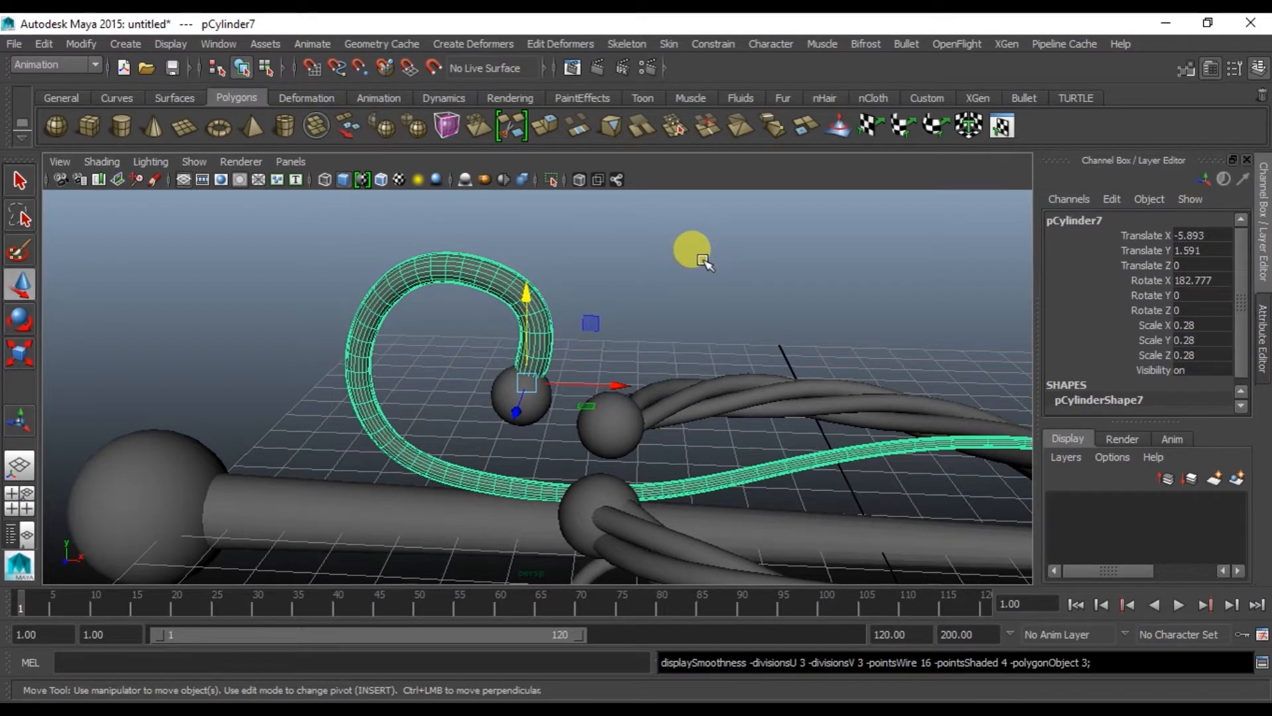
left_click(703, 261)
Select the twisted strands of the rope ring and turn on their smooth mesh preview.
left_click_drag(755, 325, 568, 256, "alt")
middle_click_drag(915, 461, 832, 299, "alt")
left_click_drag(833, 298, 735, 328, "alt")
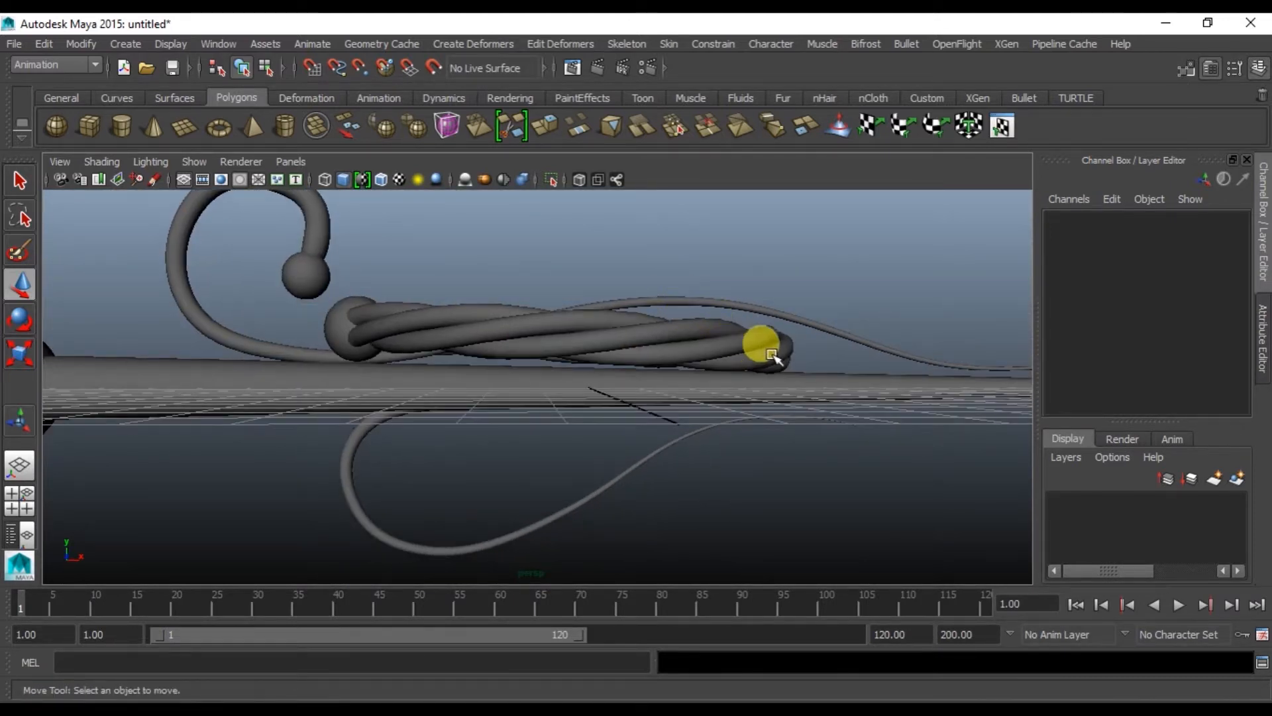
left_click(769, 351)
left_click_drag(725, 338, 699, 396, "alt")
key("3")
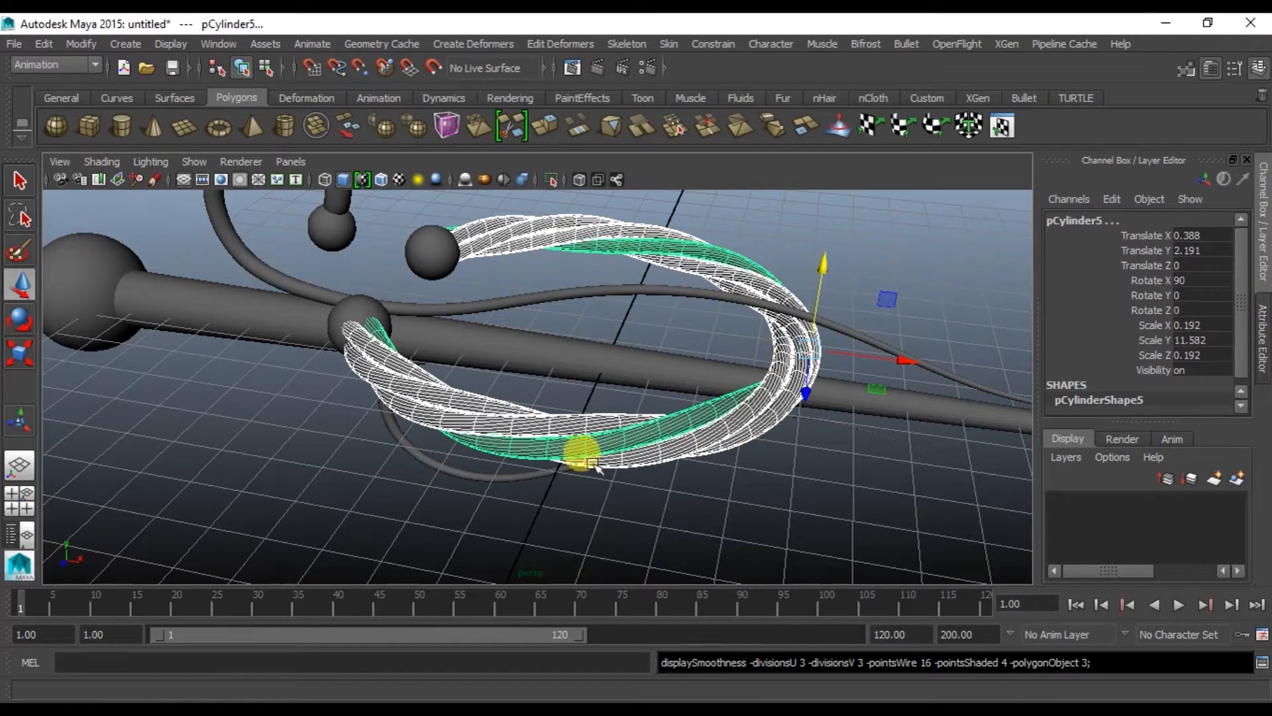
Turn on smooth mesh preview for the thin hook tube beneath the needle and switch the view to wireframe.
left_click_drag(535, 444, 576, 384, "alt")
left_click(485, 504)
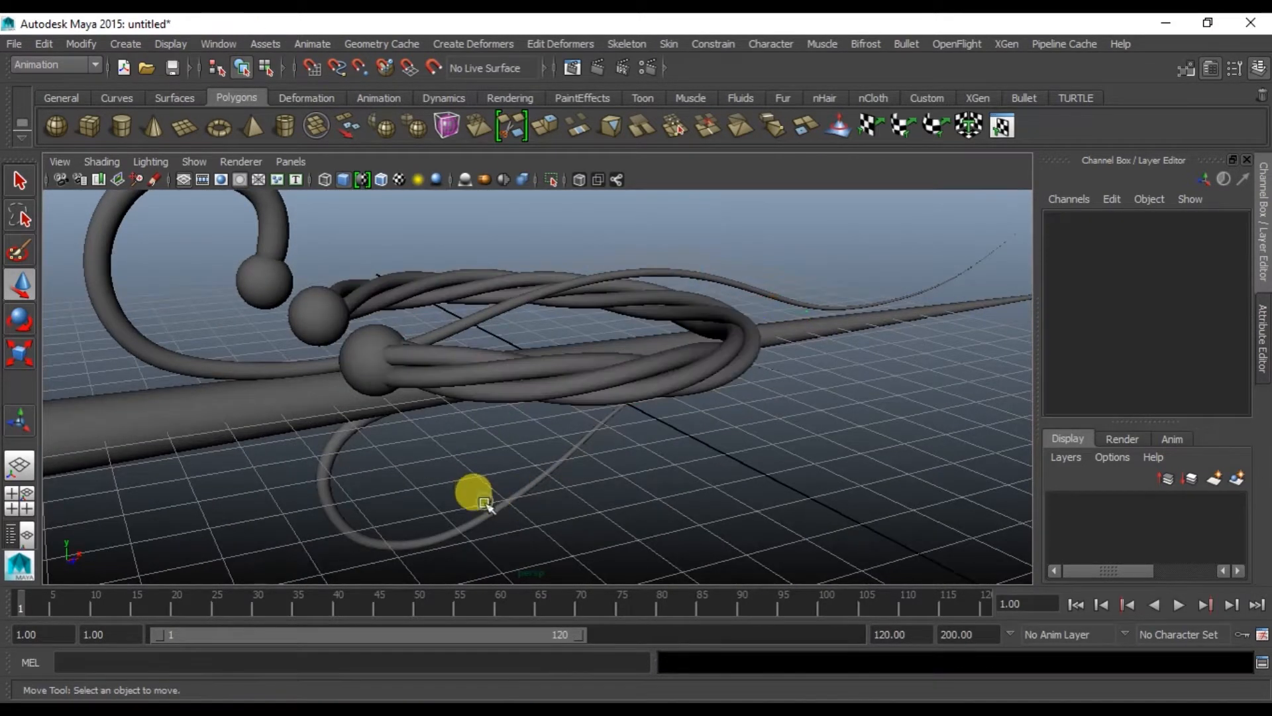
left_click(491, 511)
key("4")
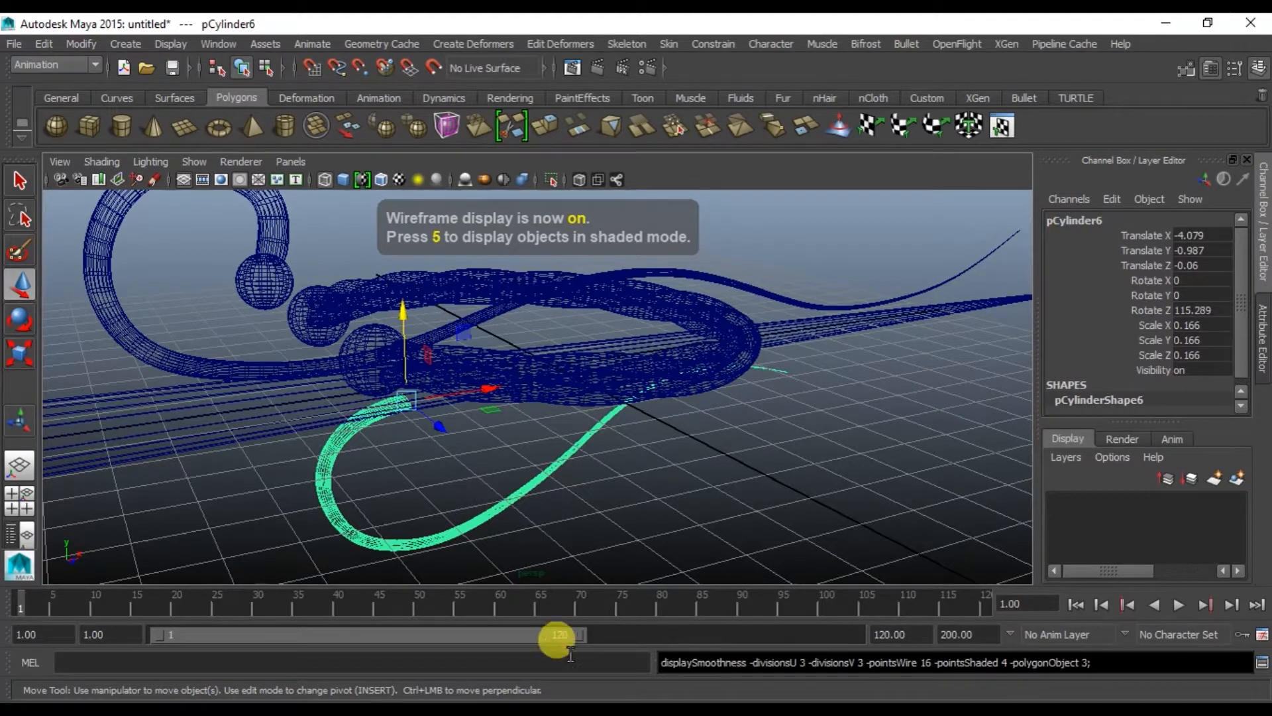
Restore shaded display in the perspective view and deselect the hook tube.
left_click_drag(707, 369, 672, 383, "alt")
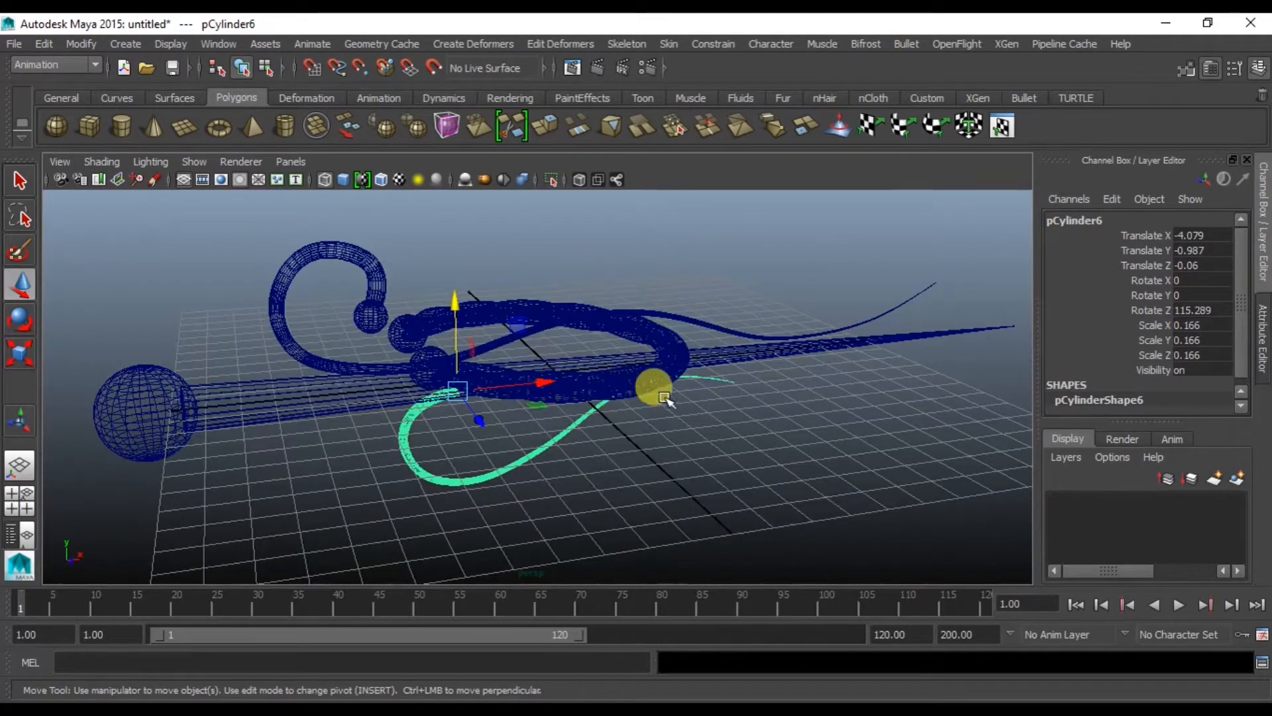
key("space")
key("space")
key("5")
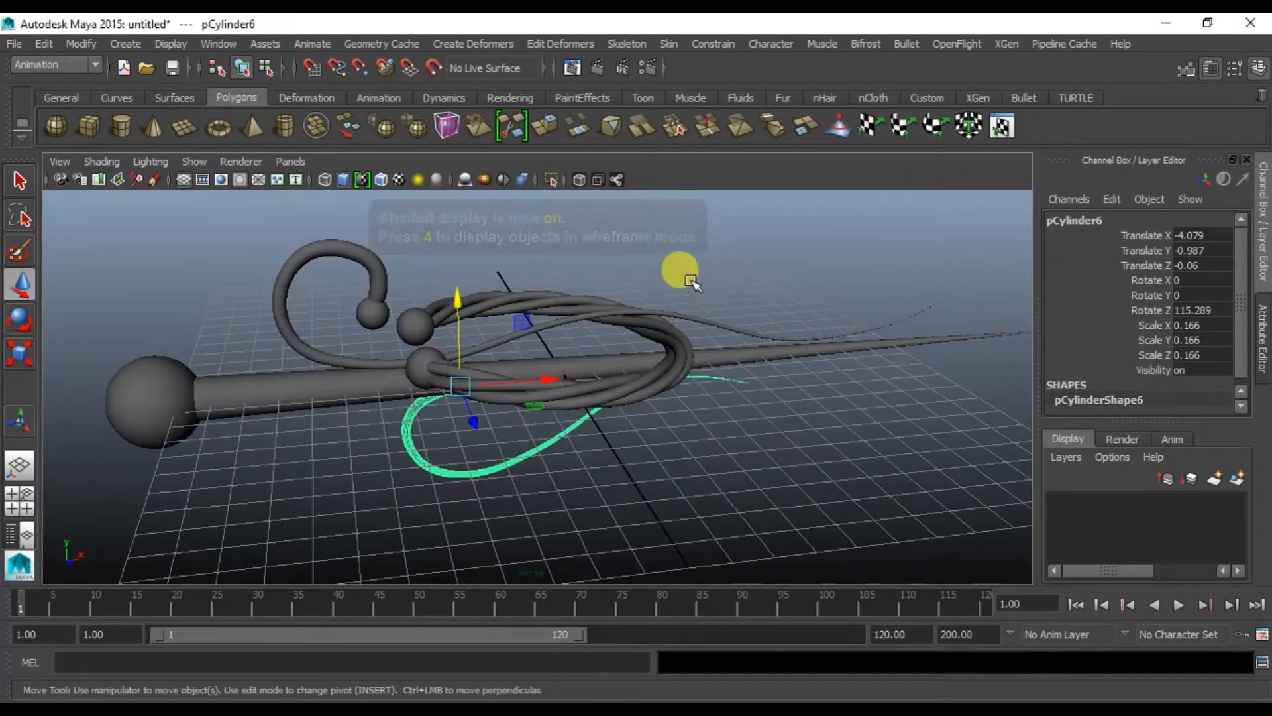
left_click(670, 318)
mouse_move(670, 318)
left_mouse_down("alt")
mouse_move(488, 292)
mouse_move(565, 336)
mouse_move(554, 304)
mouse_move(418, 320)
mouse_move(550, 331)
left_mouse_up("alt")
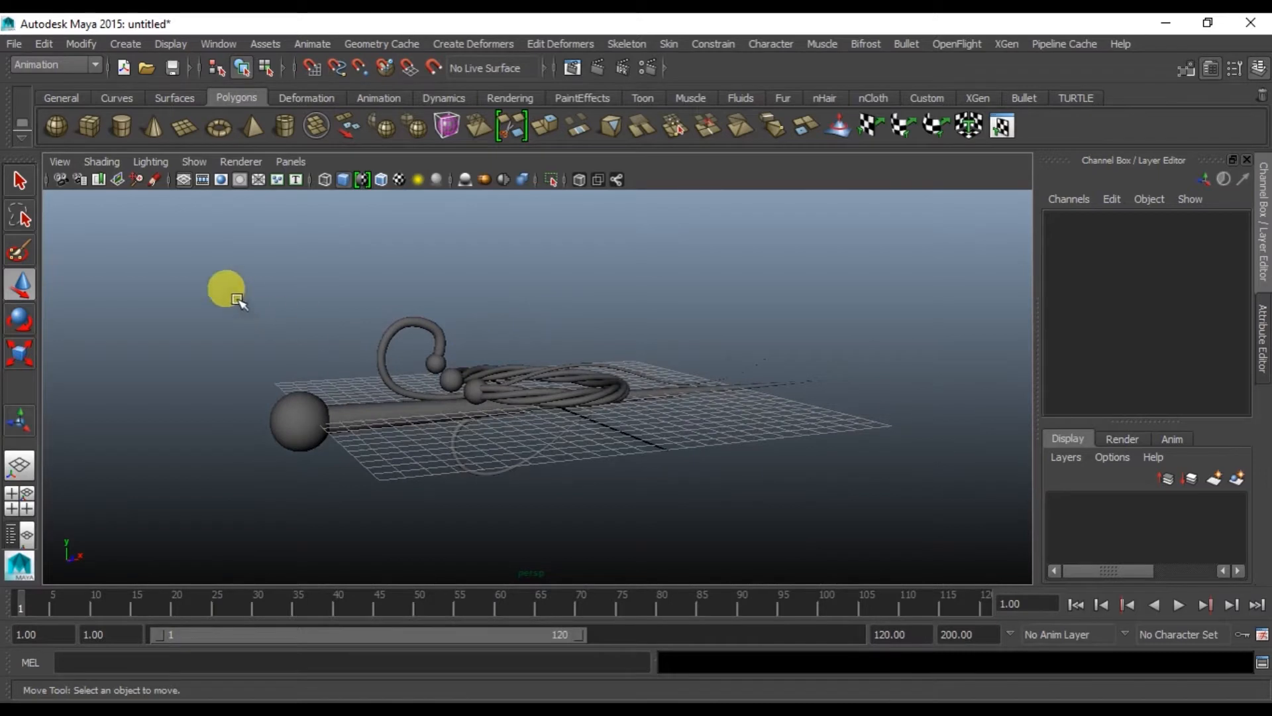
Select every part of the model, raise it together above the ground grid, and deselect it.
left_click_drag(237, 300, 757, 542)
left_click_drag(488, 294, 439, 196)
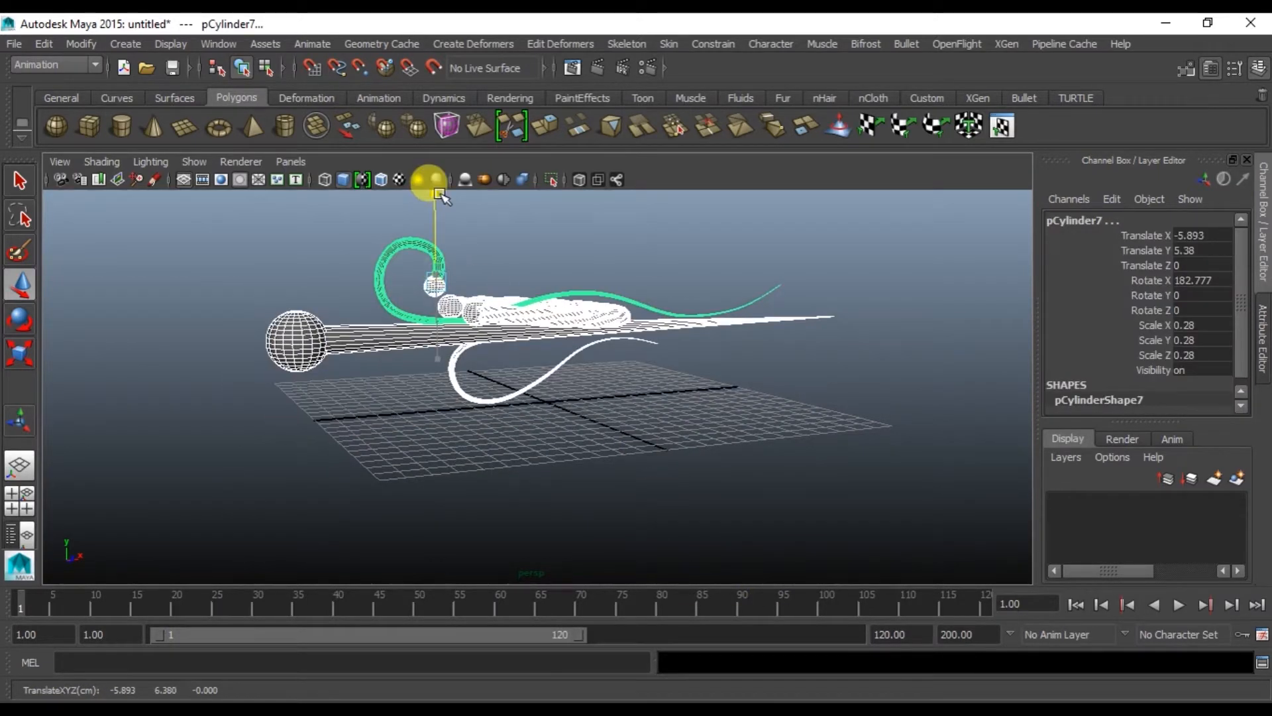
left_click(820, 472)
Select the needle's head ball, the looped tube's end ball and both rope-end balls, and assign them a new Blinn material.
left_click_drag(528, 432, 502, 485, "alt")
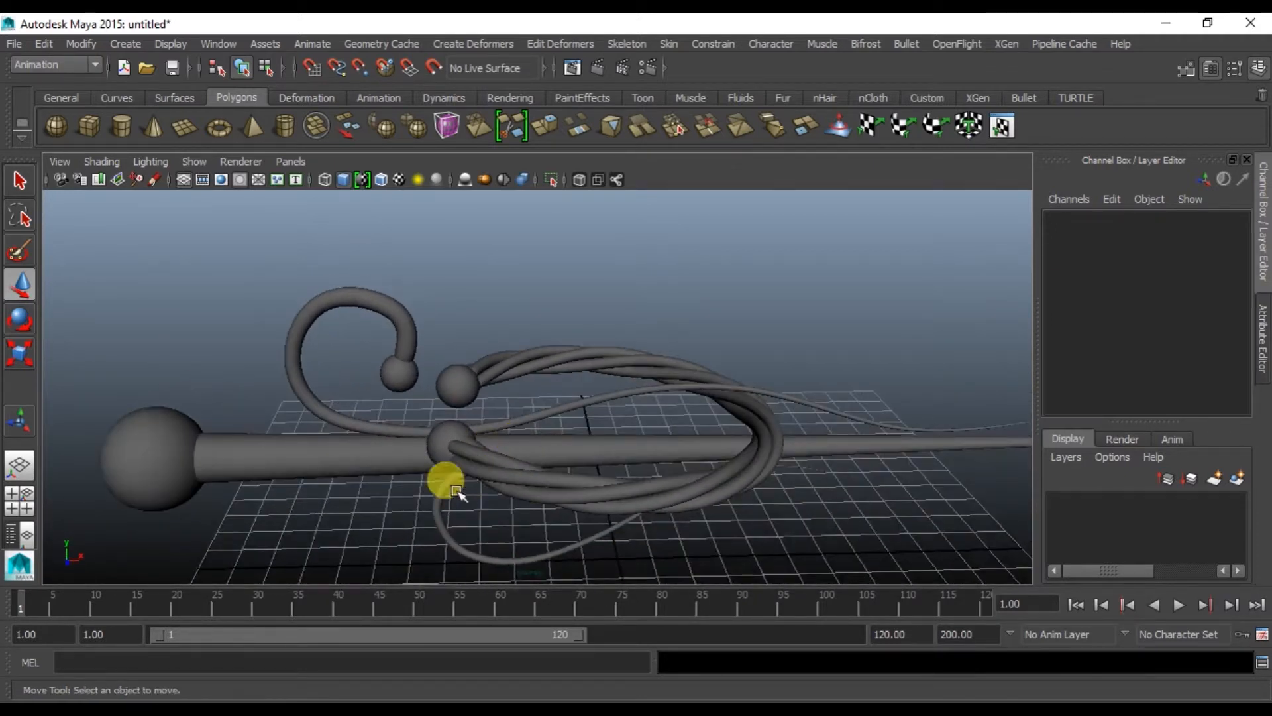
middle_click_drag(485, 494, 531, 467, "alt")
left_click(187, 439)
left_click(457, 343, "shift")
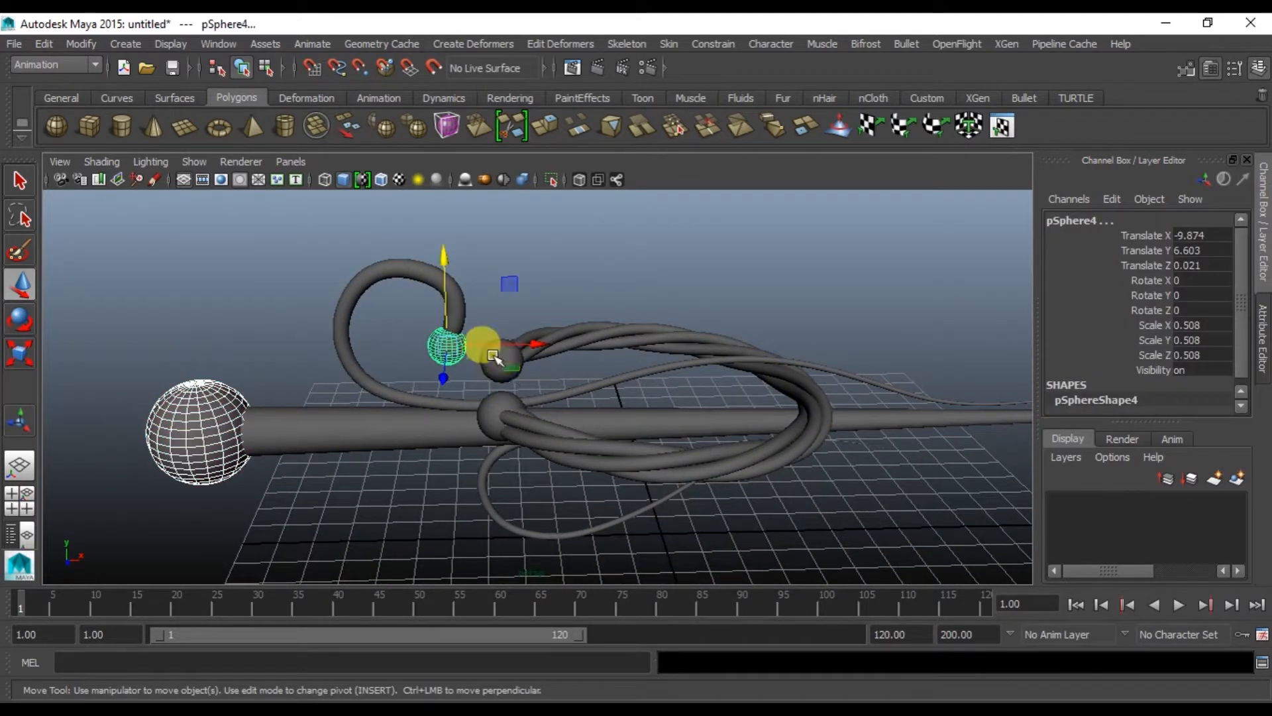
left_click(498, 357, "shift")
left_click(481, 411, "shift")
left_click_drag(438, 386, 408, 396, "alt")
right_click(401, 380)
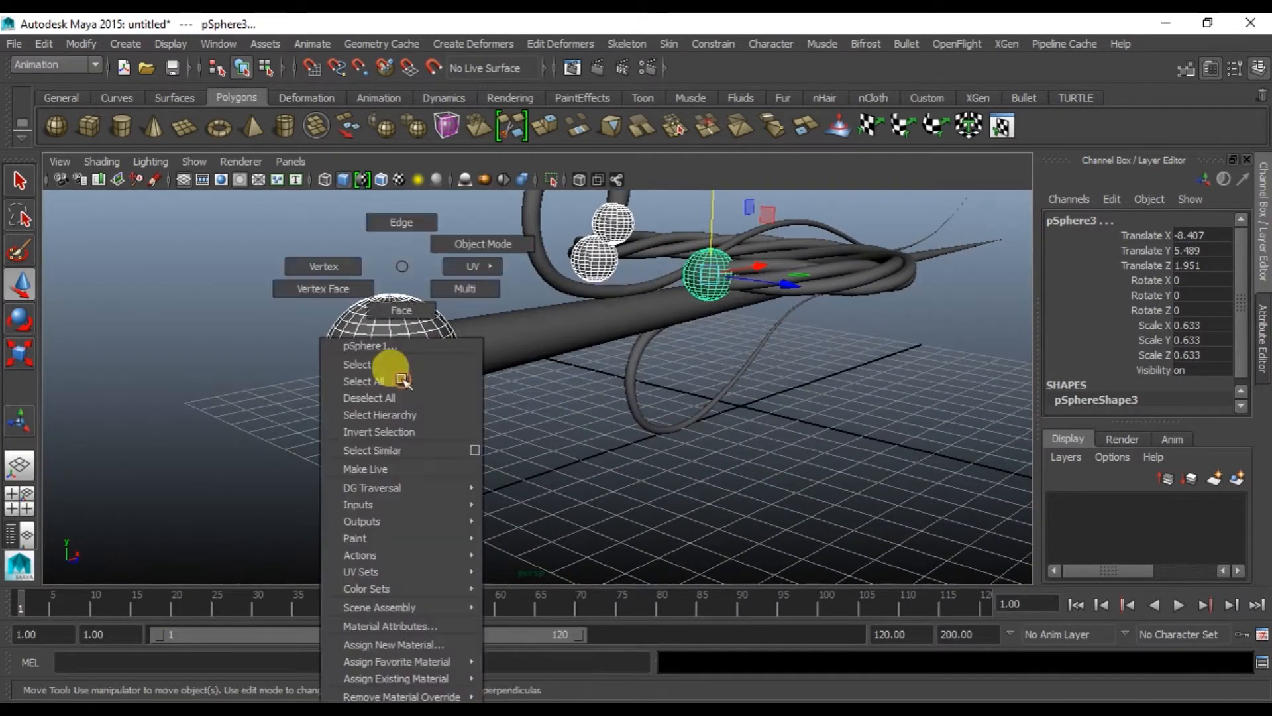
left_click(437, 643)
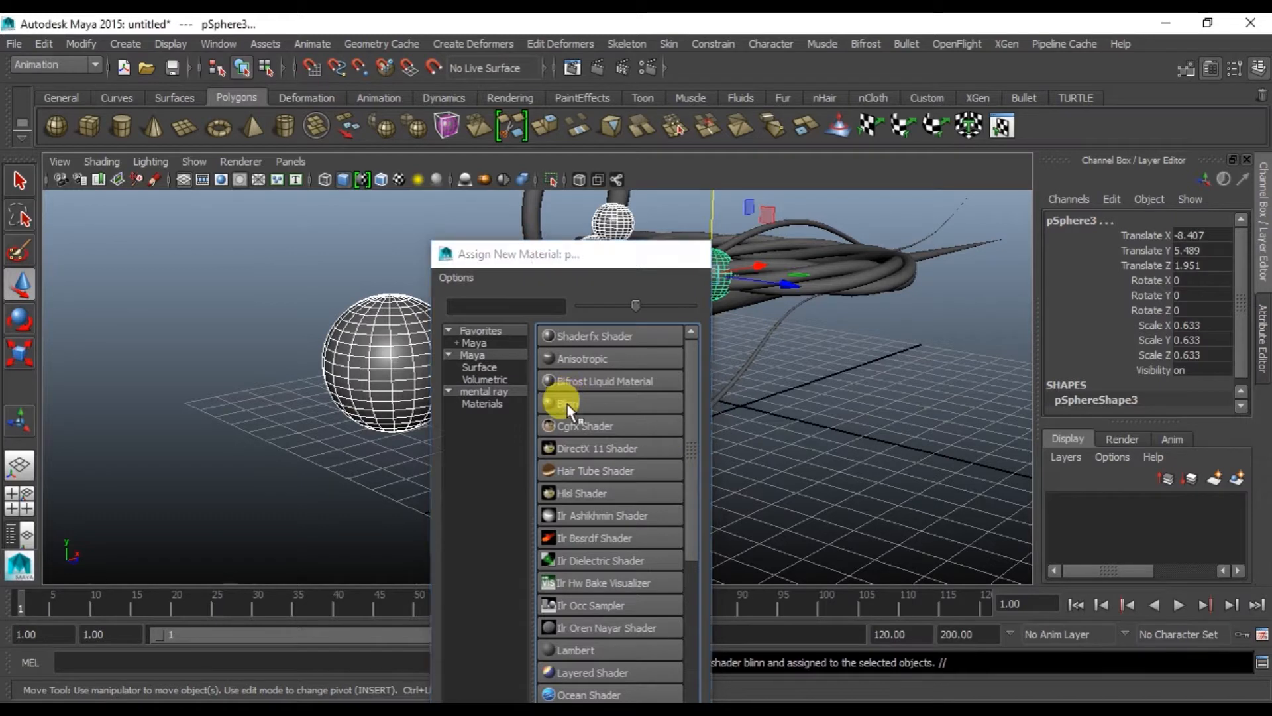
left_click(565, 403)
Set the color of the balls' Blinn material to blue and deselect the balls.
left_click(1045, 216)
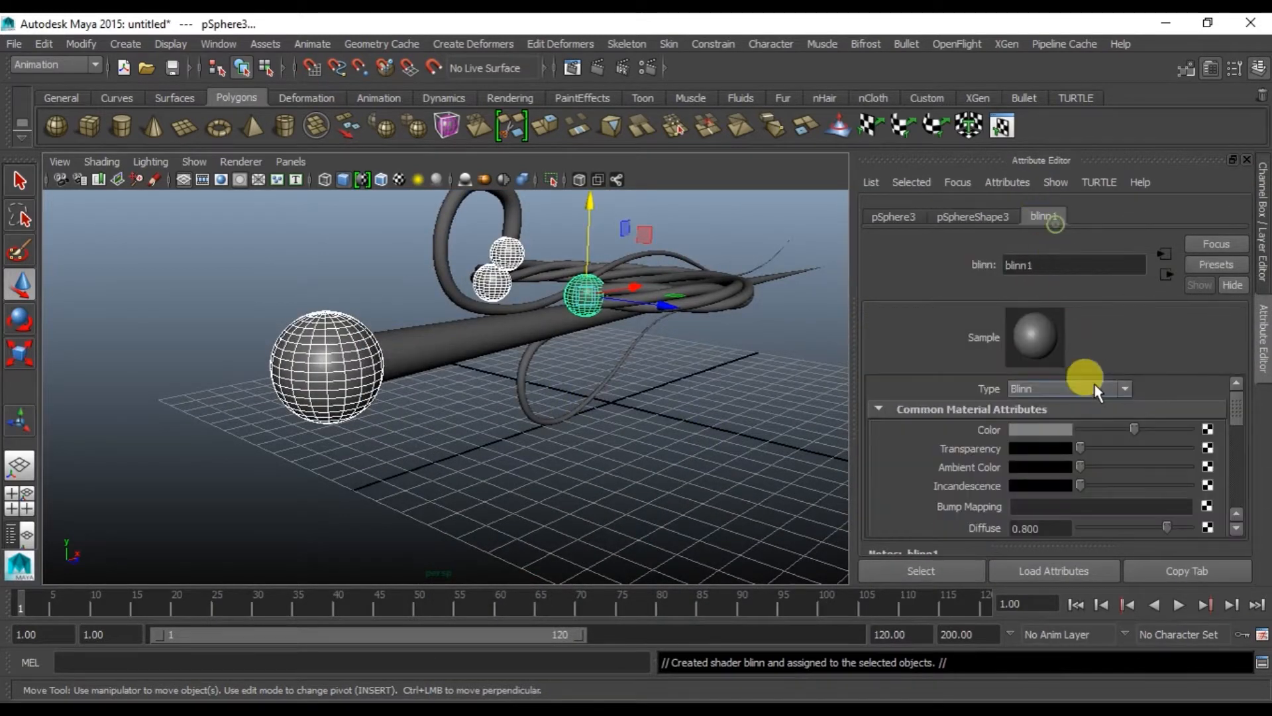
left_click(1050, 429)
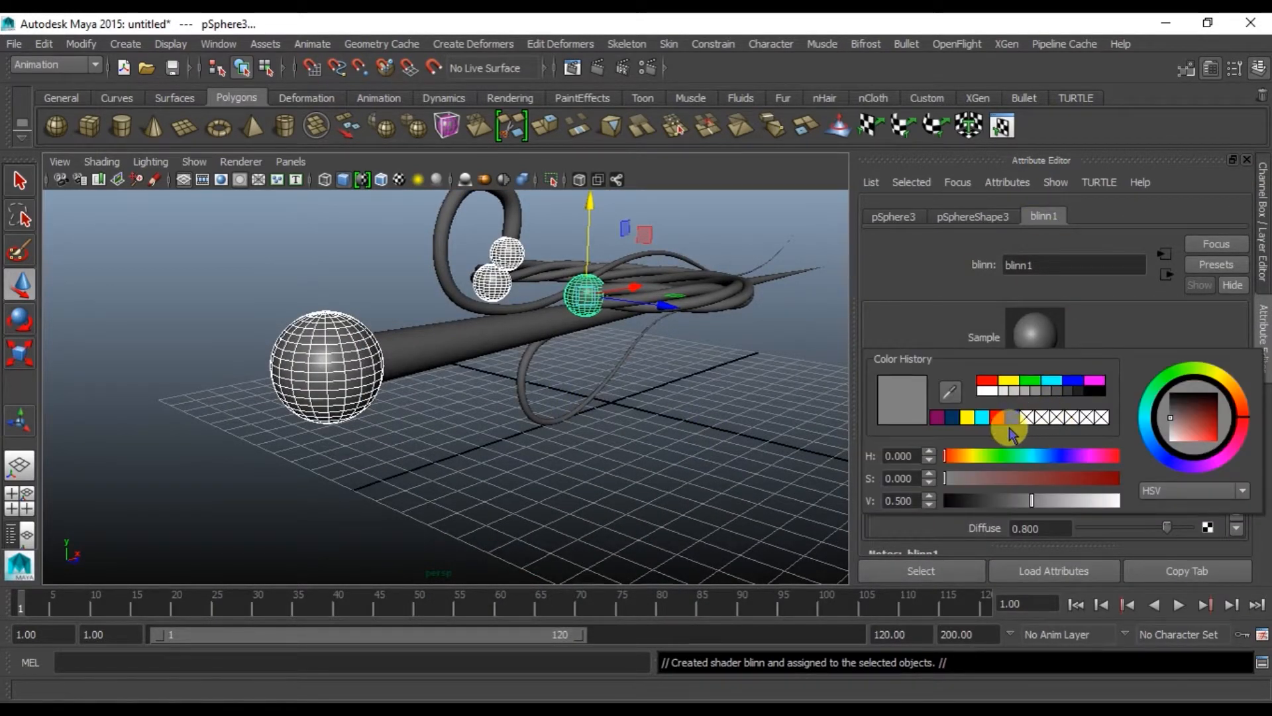
left_click(1073, 381)
left_click(676, 430)
Assign a new Blinn material to the tapered needle shaft and set its color to red.
left_click_drag(746, 384, 616, 388, "alt")
middle_click_drag(680, 405, 616, 363, "alt")
left_click(391, 327)
right_click_drag(382, 319, 400, 644)
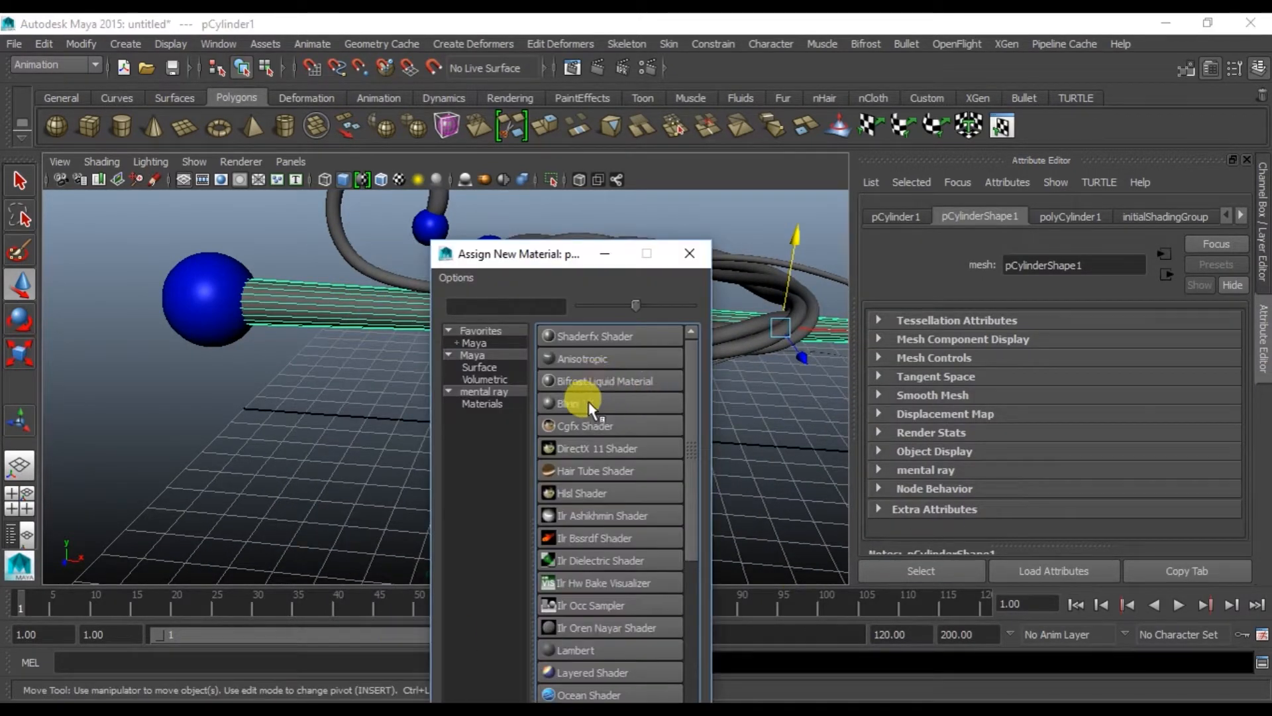
left_click(583, 403)
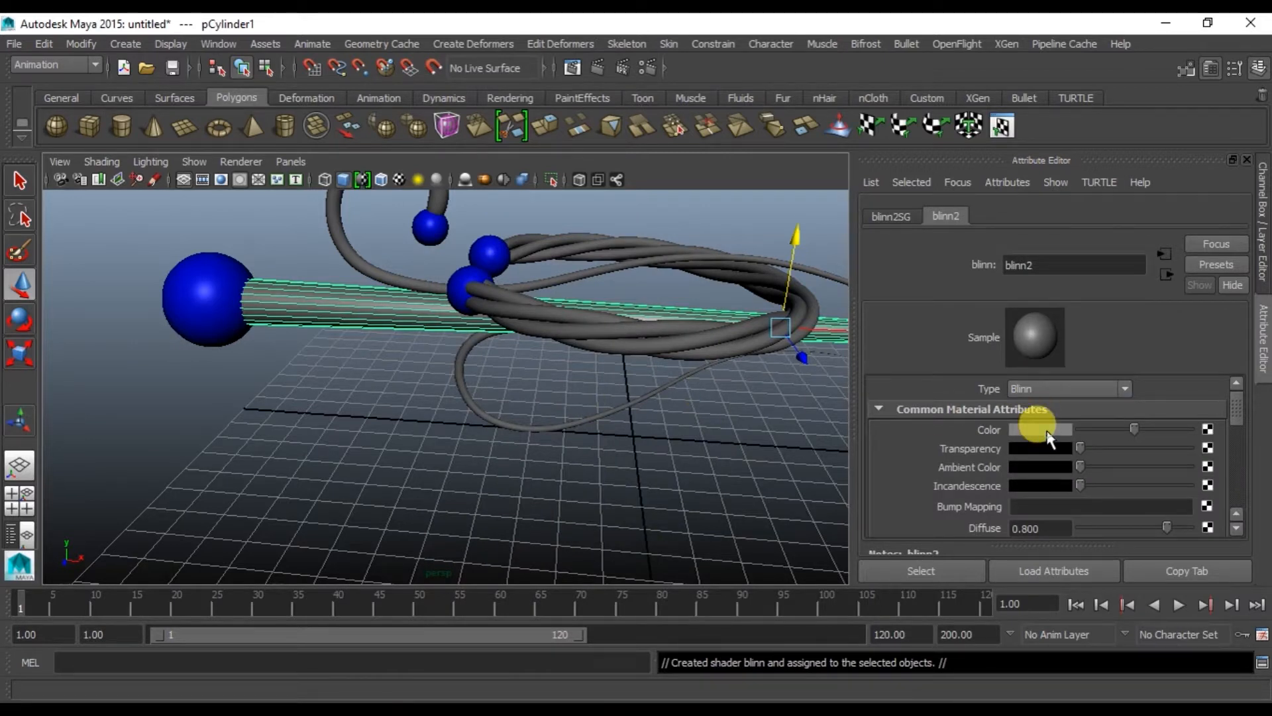
left_click(1049, 431)
left_click(974, 383)
left_click(523, 382)
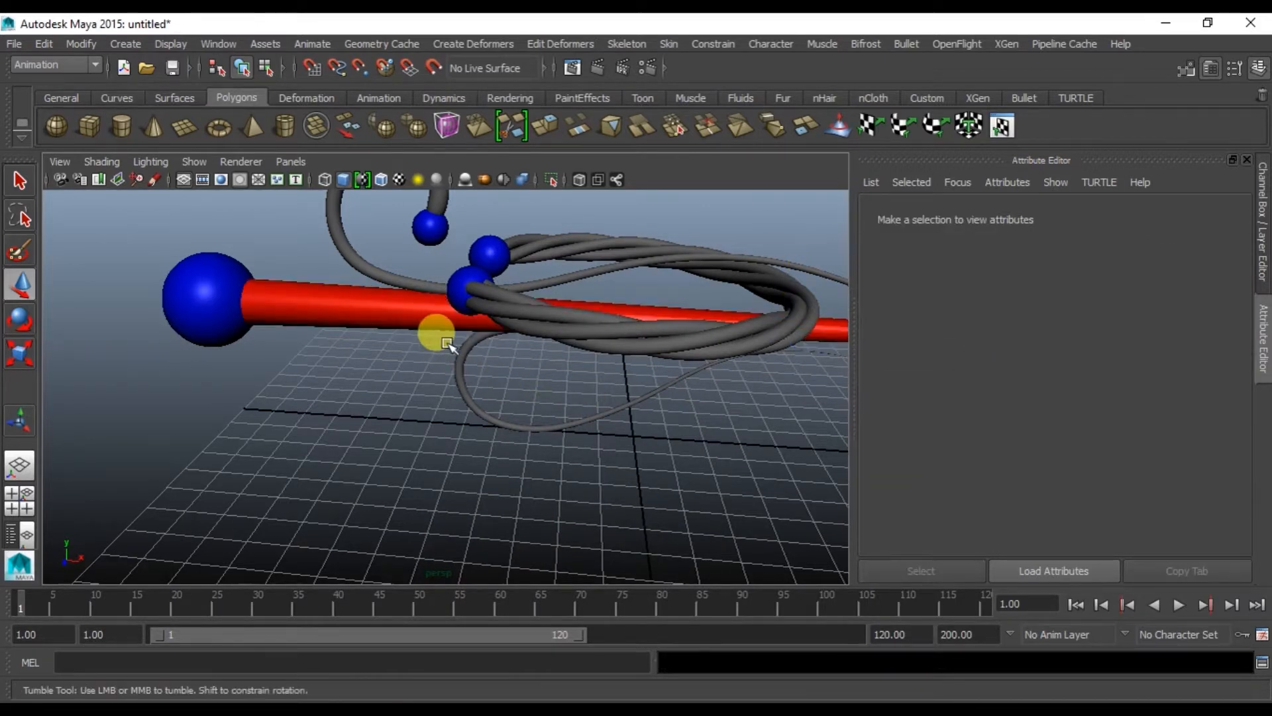
Assign a new Blinn material to the looped tube above the needle and set its color to yellow.
left_click_drag(432, 332, 446, 296, "alt")
left_click(434, 298)
right_click_drag(437, 318, 412, 641)
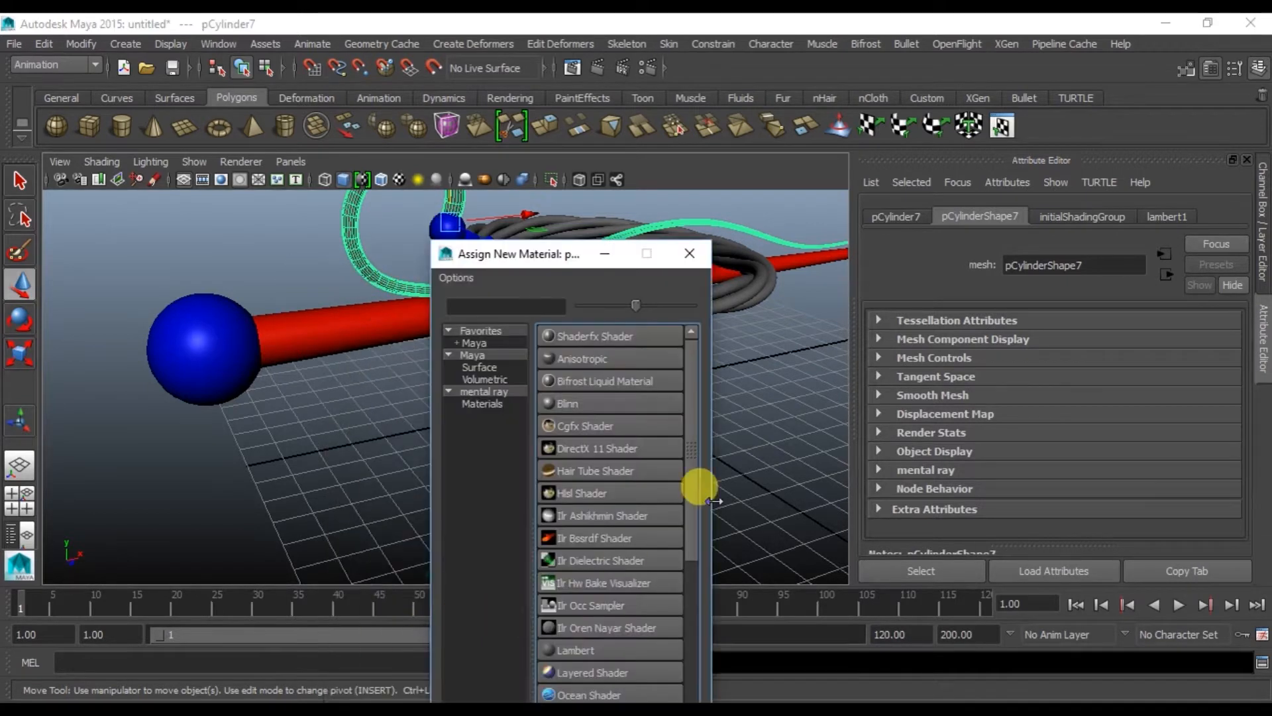
left_click(586, 402)
left_click(1040, 429)
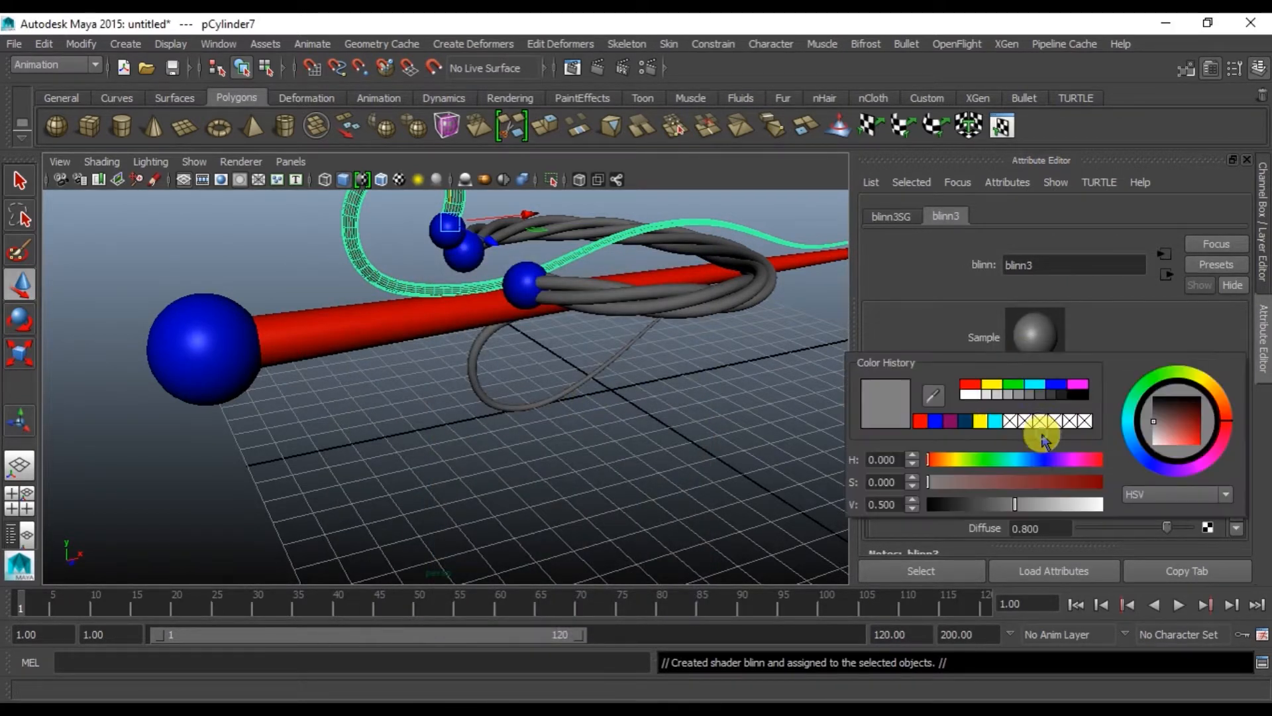
left_click(1006, 393)
left_click(704, 396)
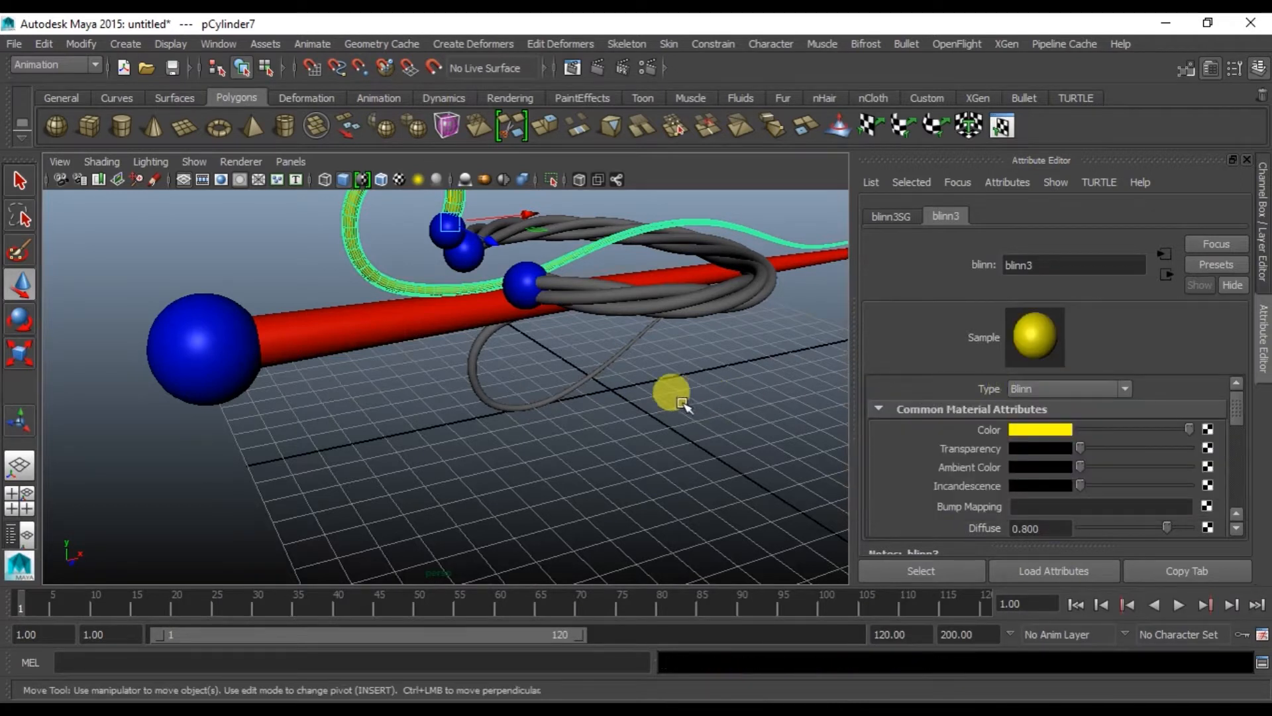
Assign the thin hook tube beneath the needle a new Blinn material in purple, with hue about 281, saturation 0.955 and value about 0.83.
left_click(512, 391)
left_click(479, 381)
right_click(479, 381)
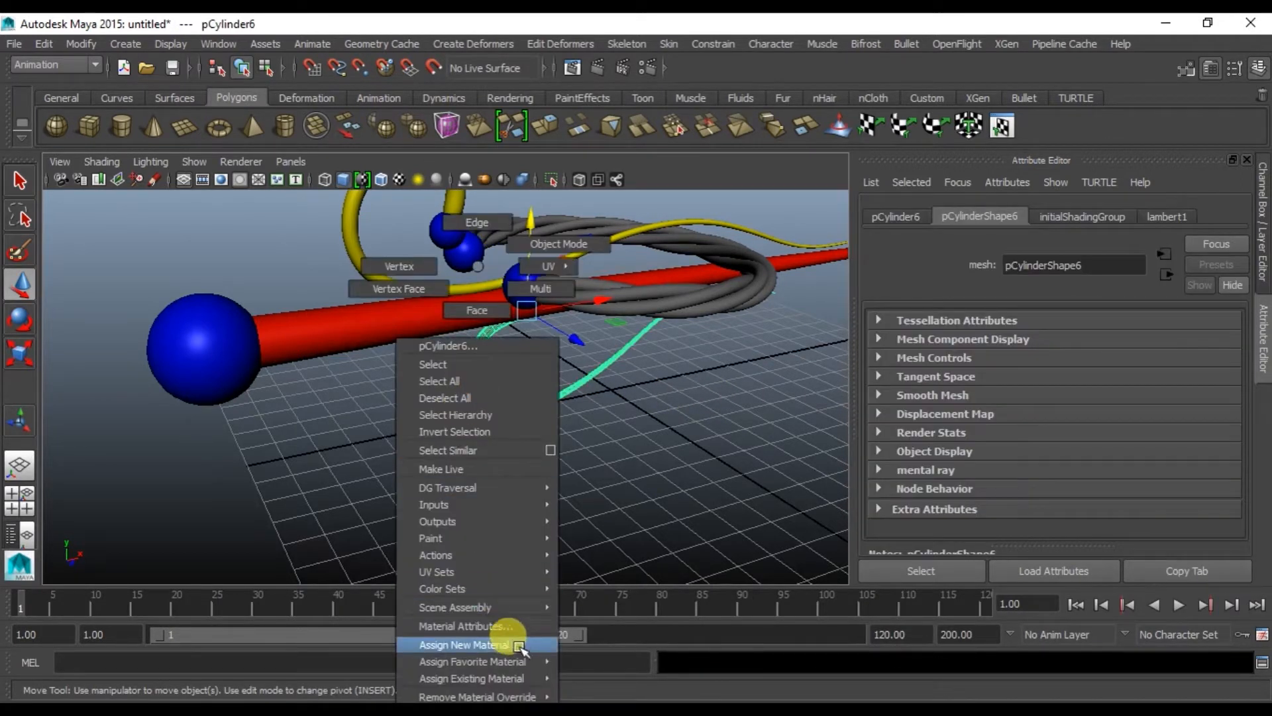
left_click(490, 641)
left_click(560, 402)
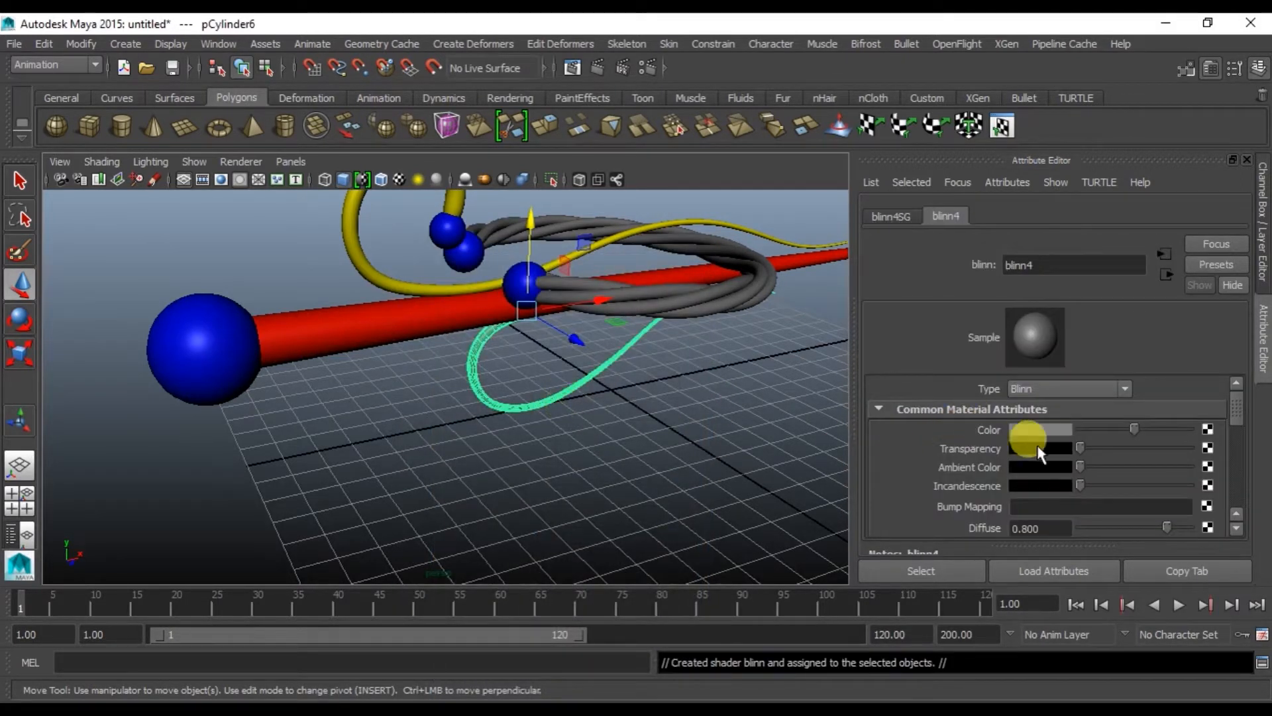
left_click(1047, 429)
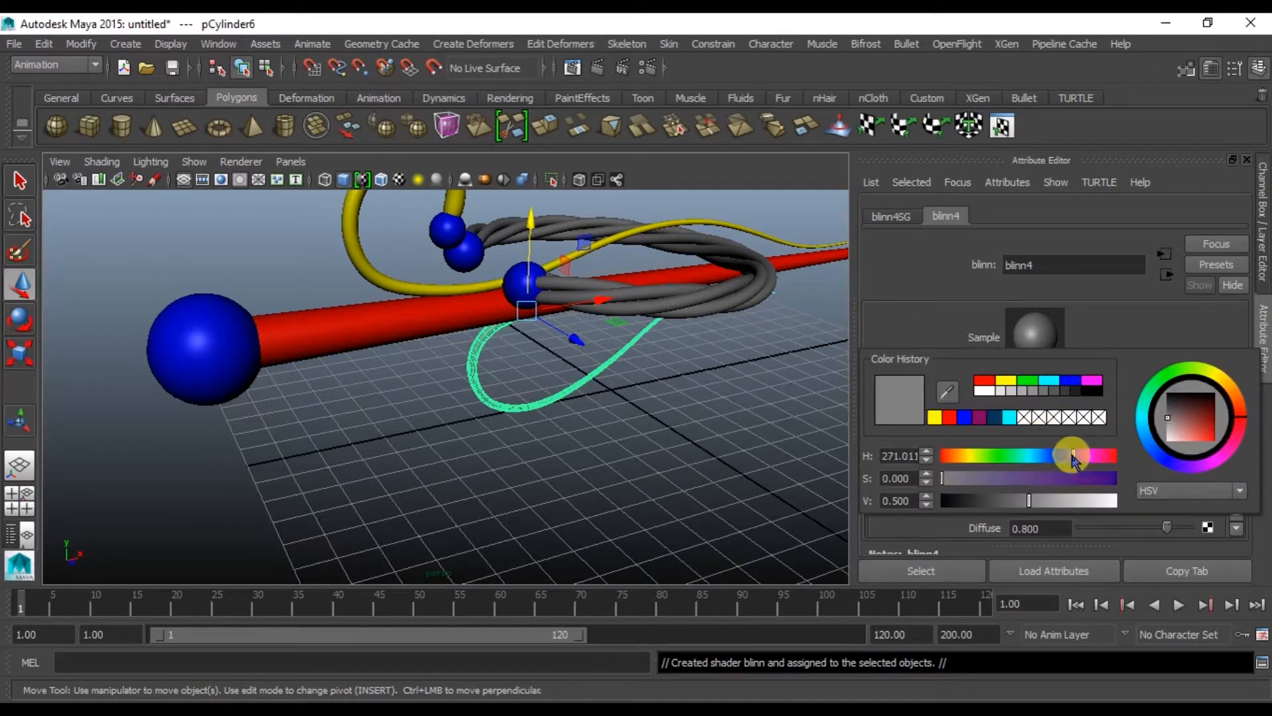
left_click_drag(1084, 474, 1111, 479)
left_click_drag(1041, 498, 1085, 500)
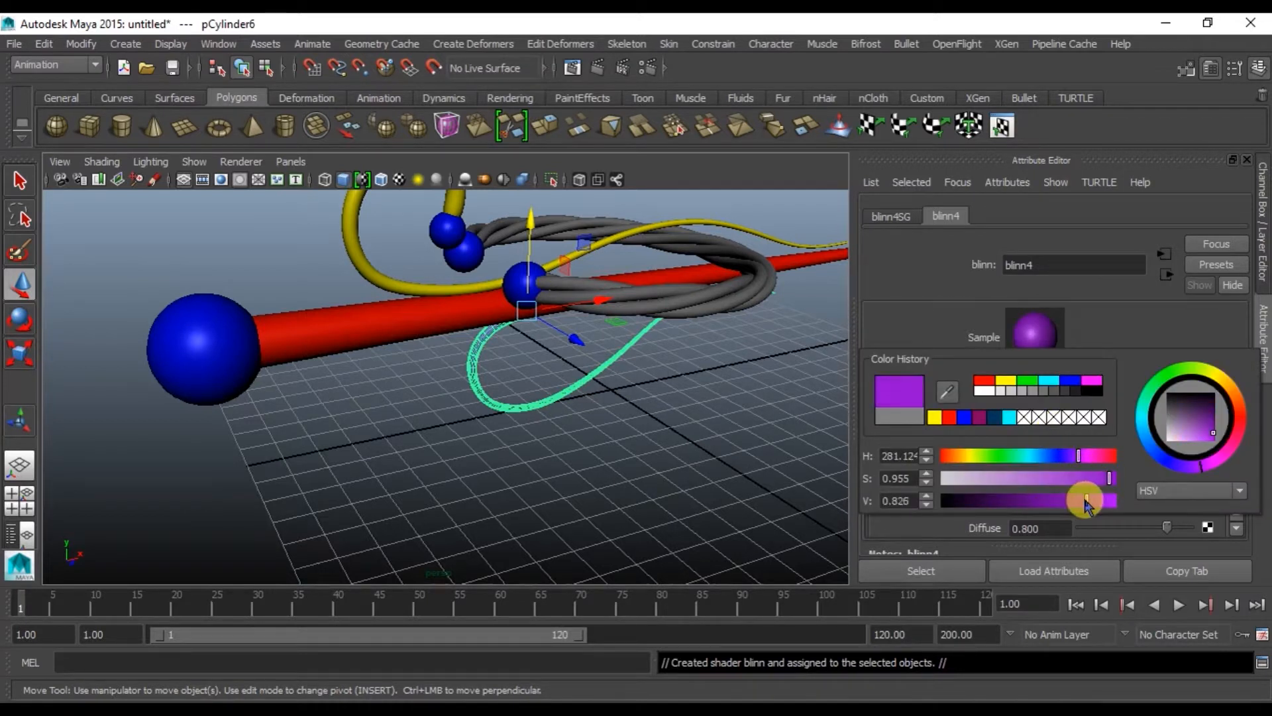
left_click(593, 426)
Assign a new Blinn material to the rope ring's front strand (pCylinder4) and set its color to cyan.
left_click_drag(719, 399, 589, 397, "alt")
middle_click_drag(630, 379, 615, 413, "alt")
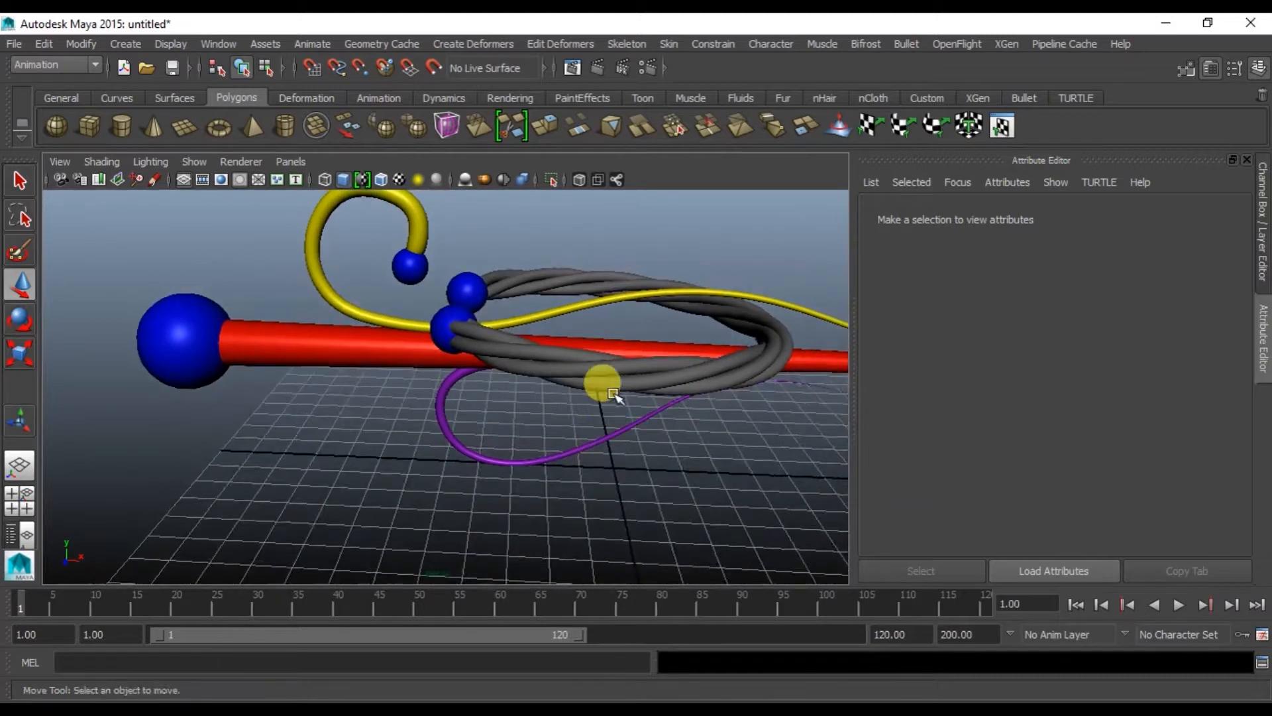
left_click_drag(616, 413, 590, 368, "alt")
left_click(530, 394)
scroll(530, 394, "up", 5)
right_click_drag(575, 398, 568, 642)
left_click(597, 403)
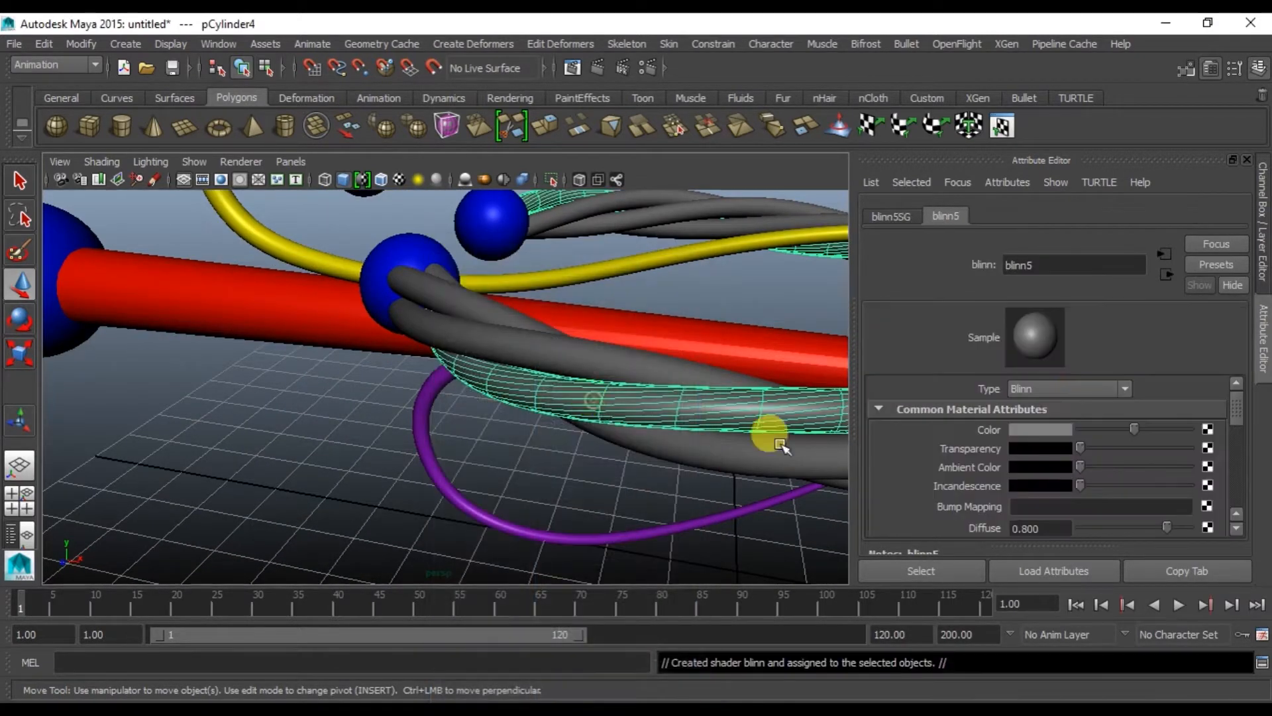
left_click(1066, 429)
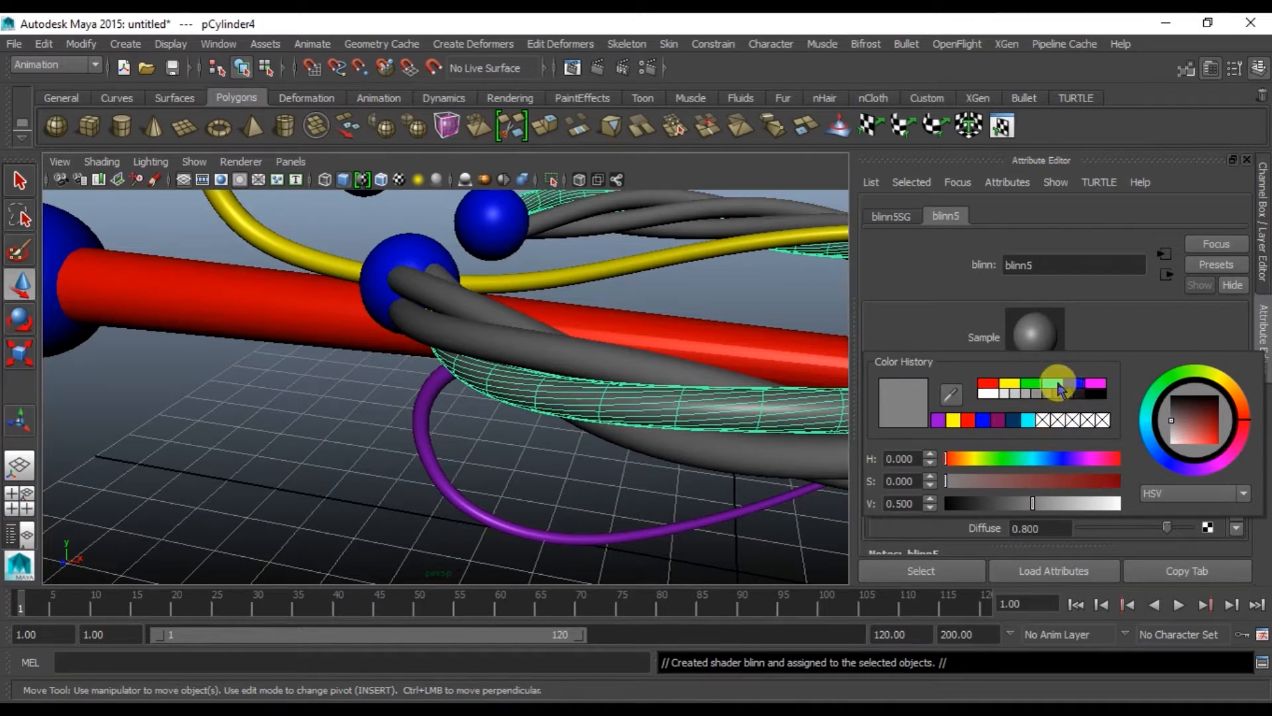
left_click(1027, 419)
Assign a new Blinn material to the rope strand just below the cyan one and set its color to brown.
left_click(690, 446)
right_click(719, 450)
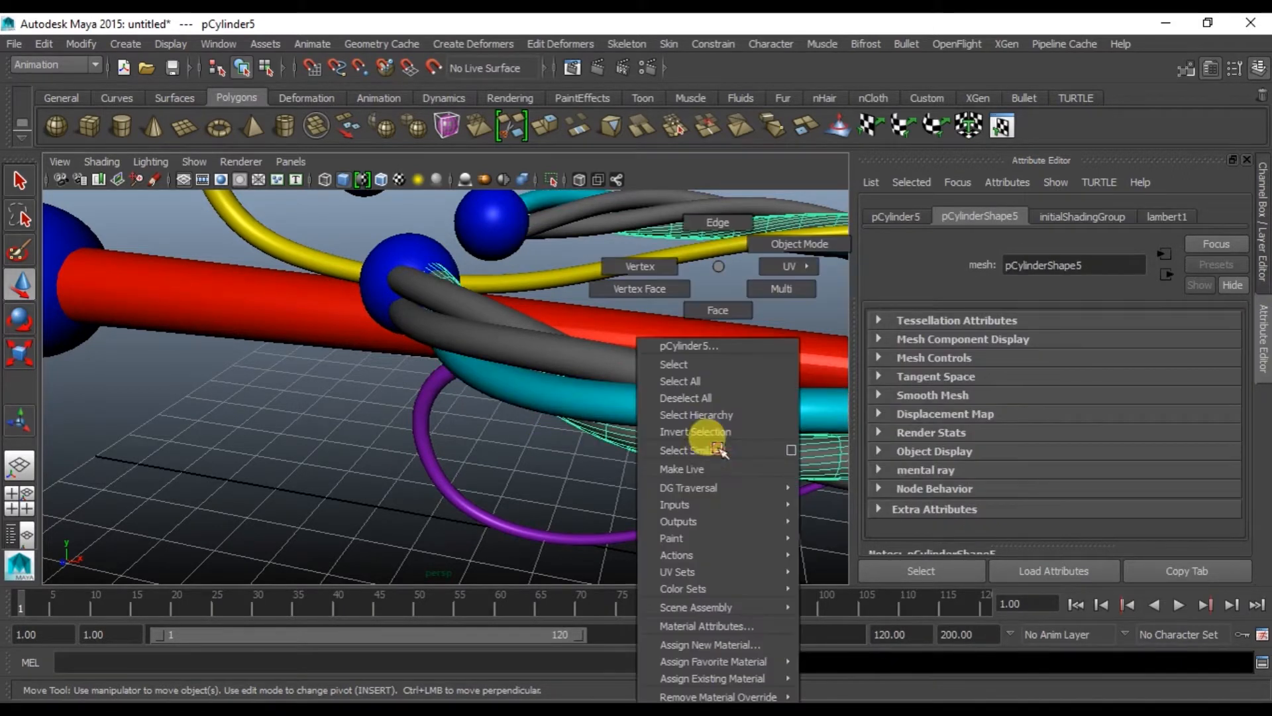
left_click(699, 644)
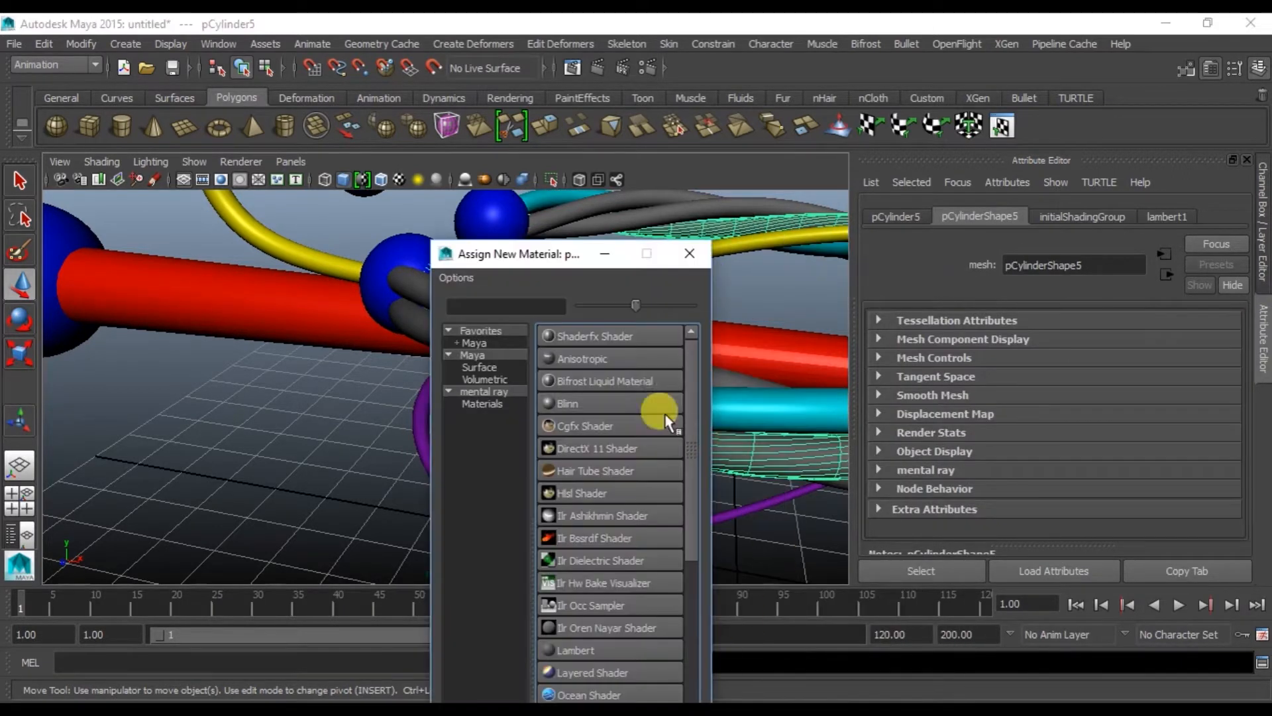
left_click(564, 403)
left_click(1040, 429)
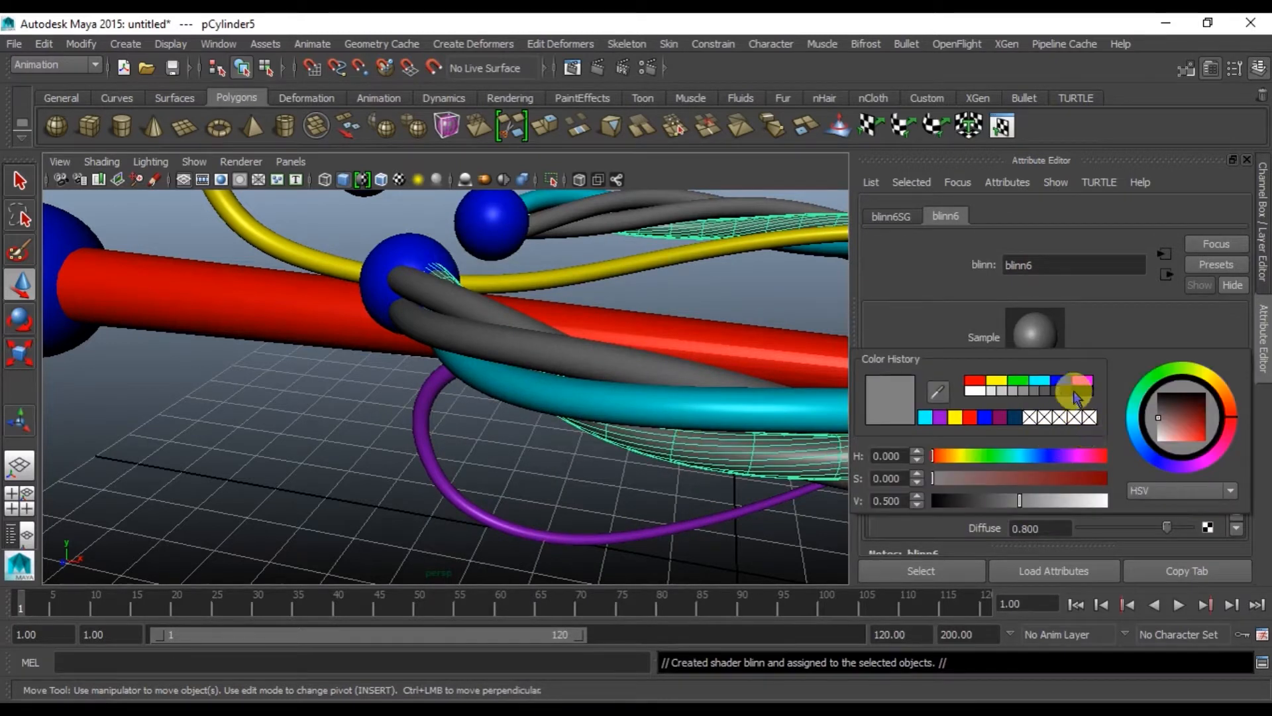
left_click_drag(1006, 457, 943, 458)
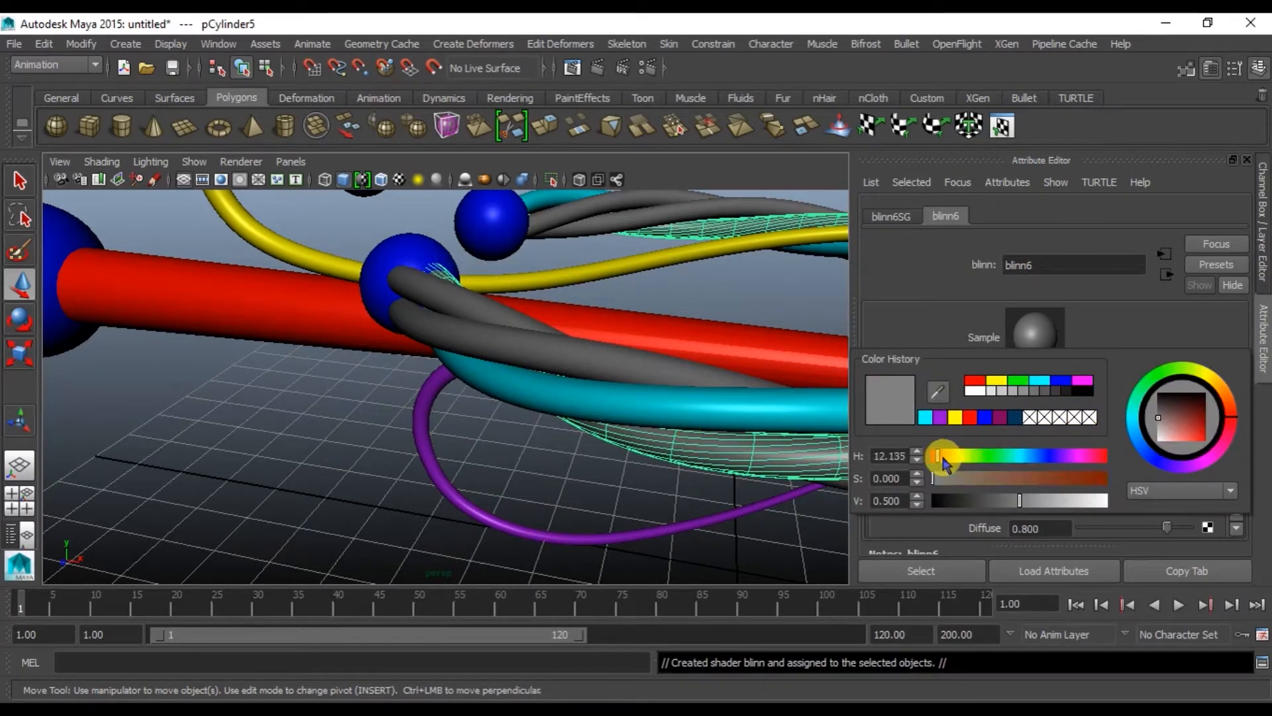
left_click(1052, 477)
left_click_drag(1022, 501, 1030, 503)
Assign a new Blinn material to the grey rope strand directly above the cyan one.
left_click(591, 367)
right_click_drag(596, 355, 590, 642)
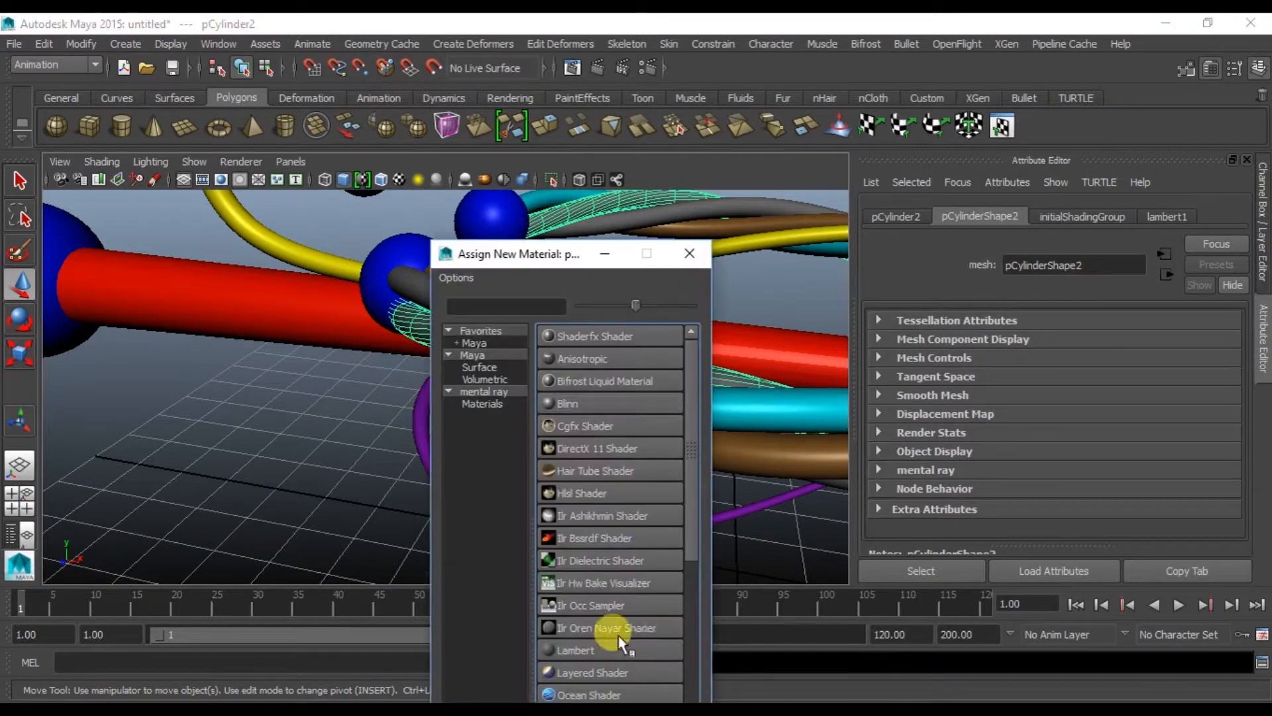
left_click(548, 399)
left_click(788, 427)
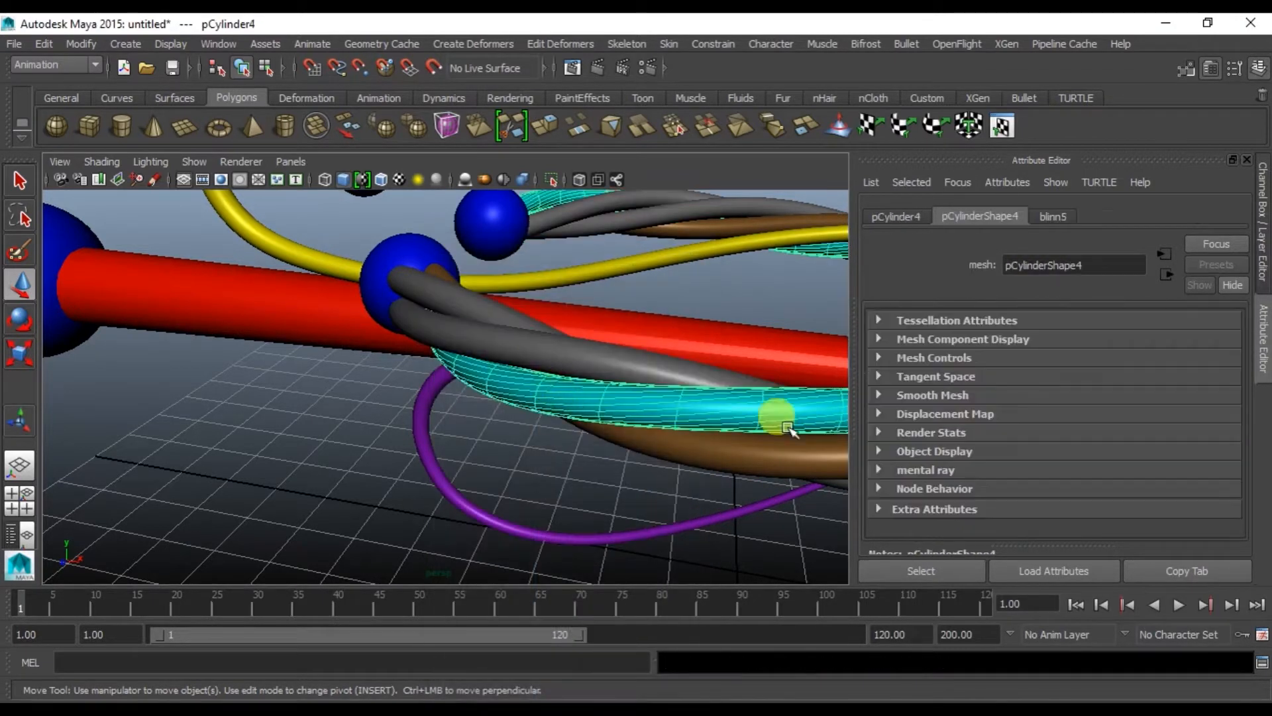
left_click(1060, 216)
left_click(1025, 432)
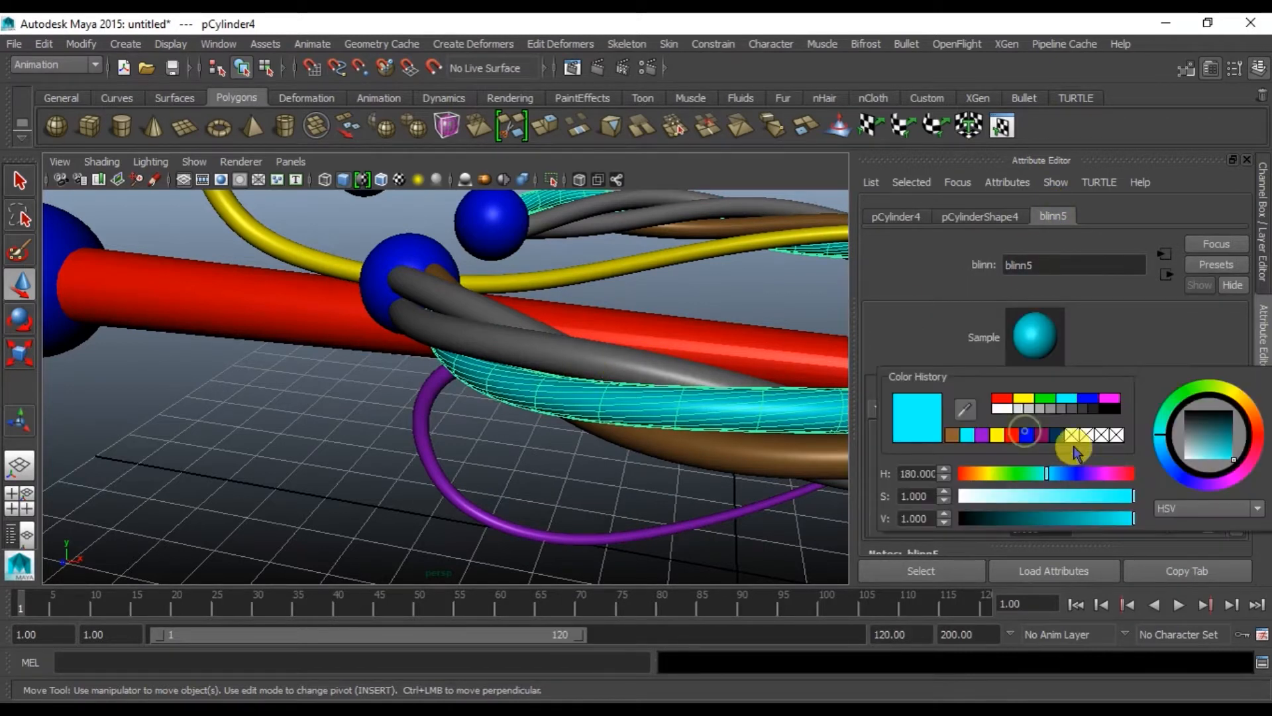
Set the Blinn color of the grey strand above the cyan one to a dark maroon and deselect it.
left_click(608, 361)
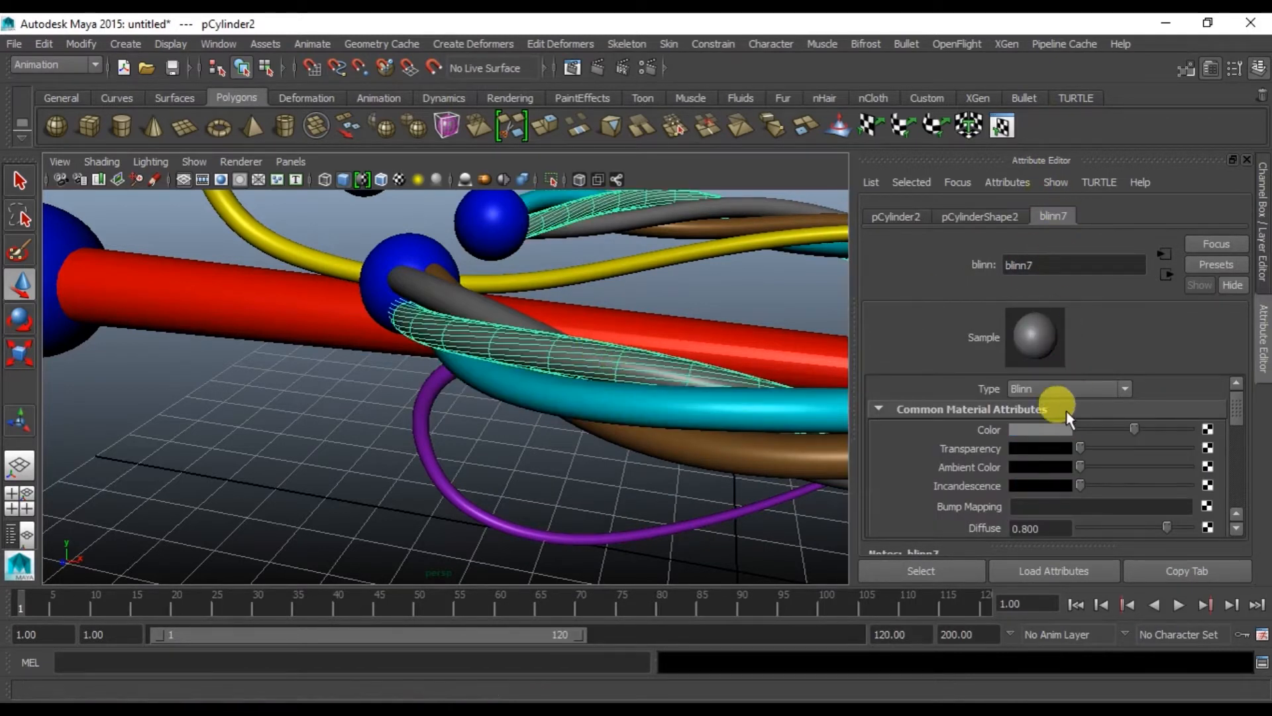
left_click(1056, 432)
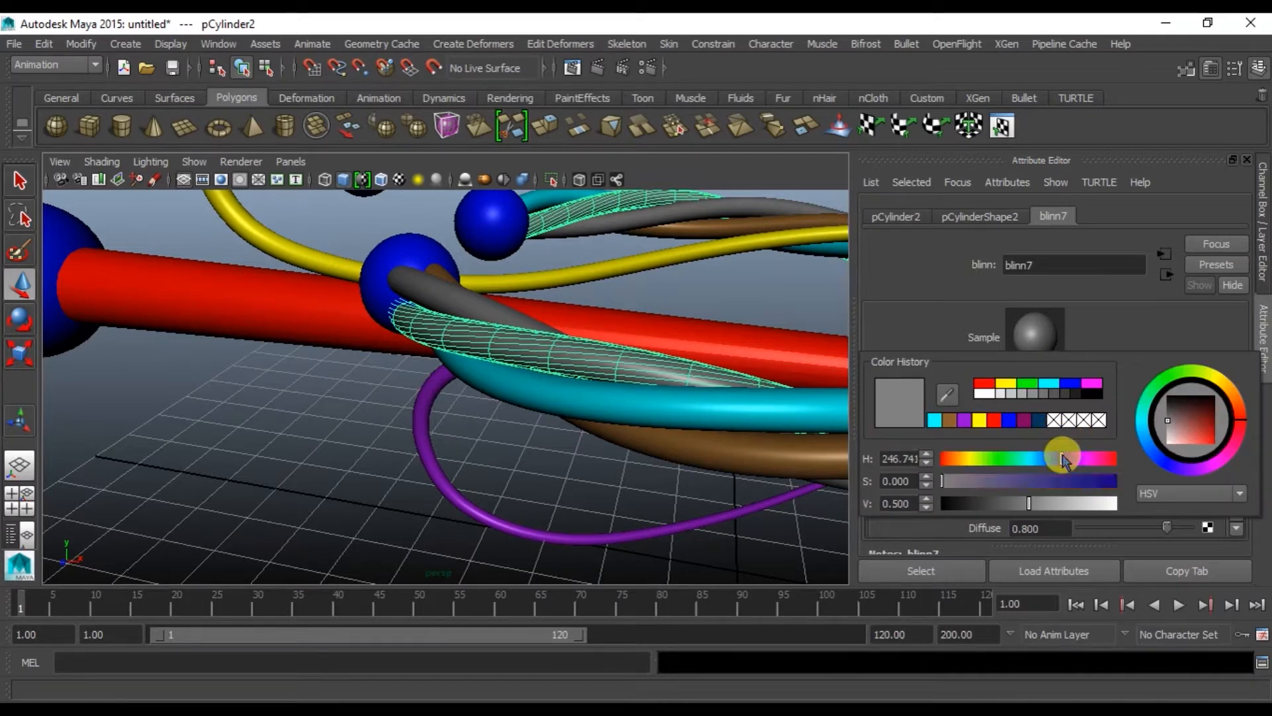
left_click_drag(1060, 488, 1025, 503)
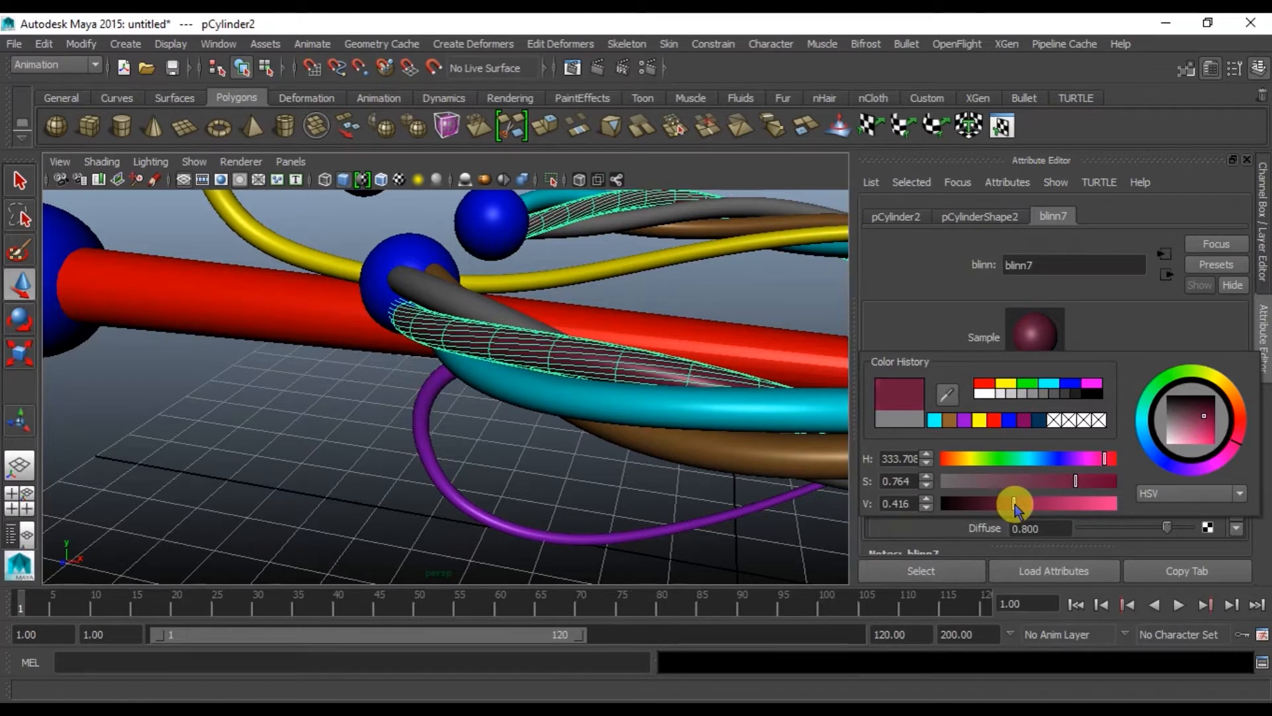
left_click(611, 489)
Assign a new Blinn material to the last grey rope strand and give it a dark blue color, slightly brightened.
left_click_drag(587, 355, 548, 418, "alt")
left_click(449, 491)
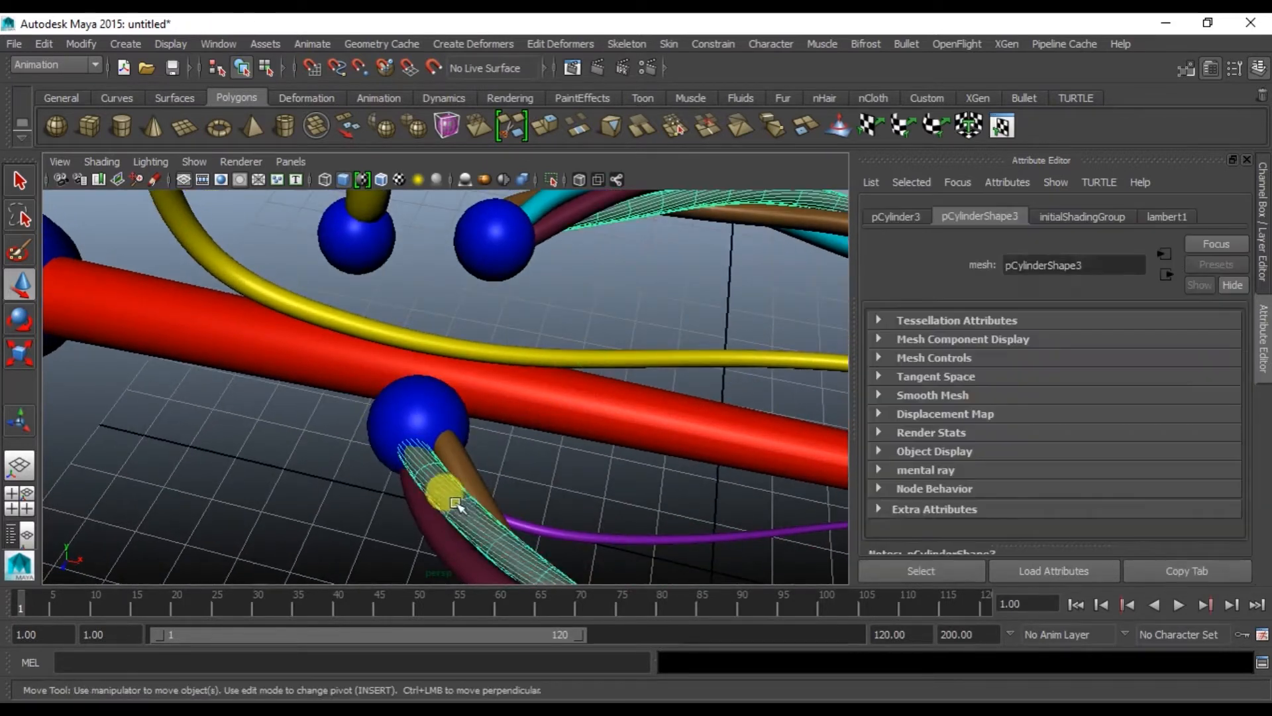
right_click(450, 494)
left_click(486, 646)
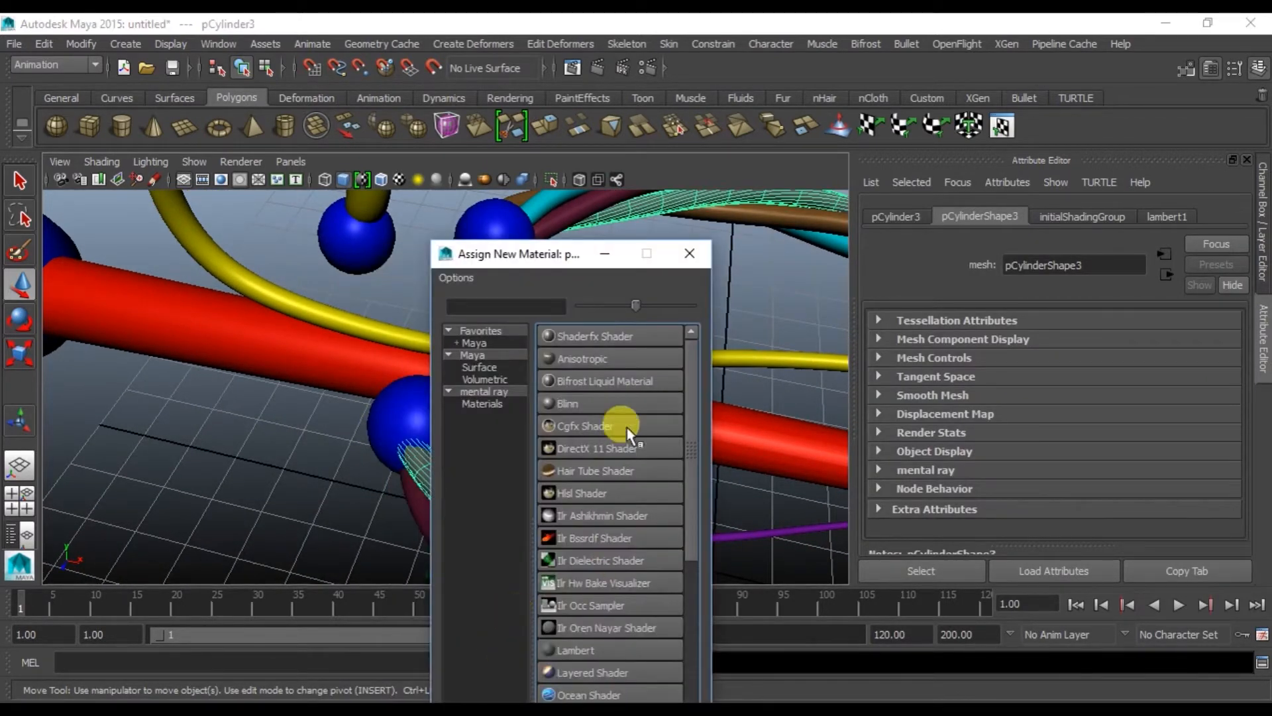
left_click(626, 406)
left_click(1051, 431)
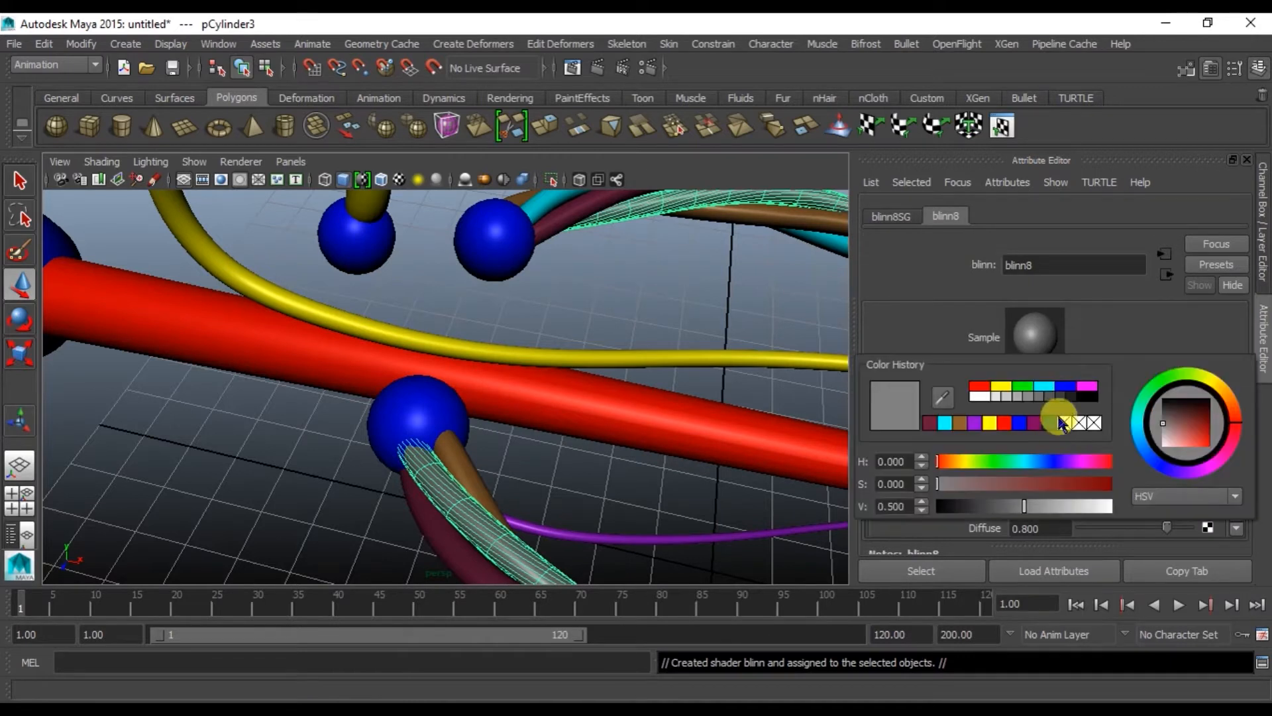
left_click(1058, 424)
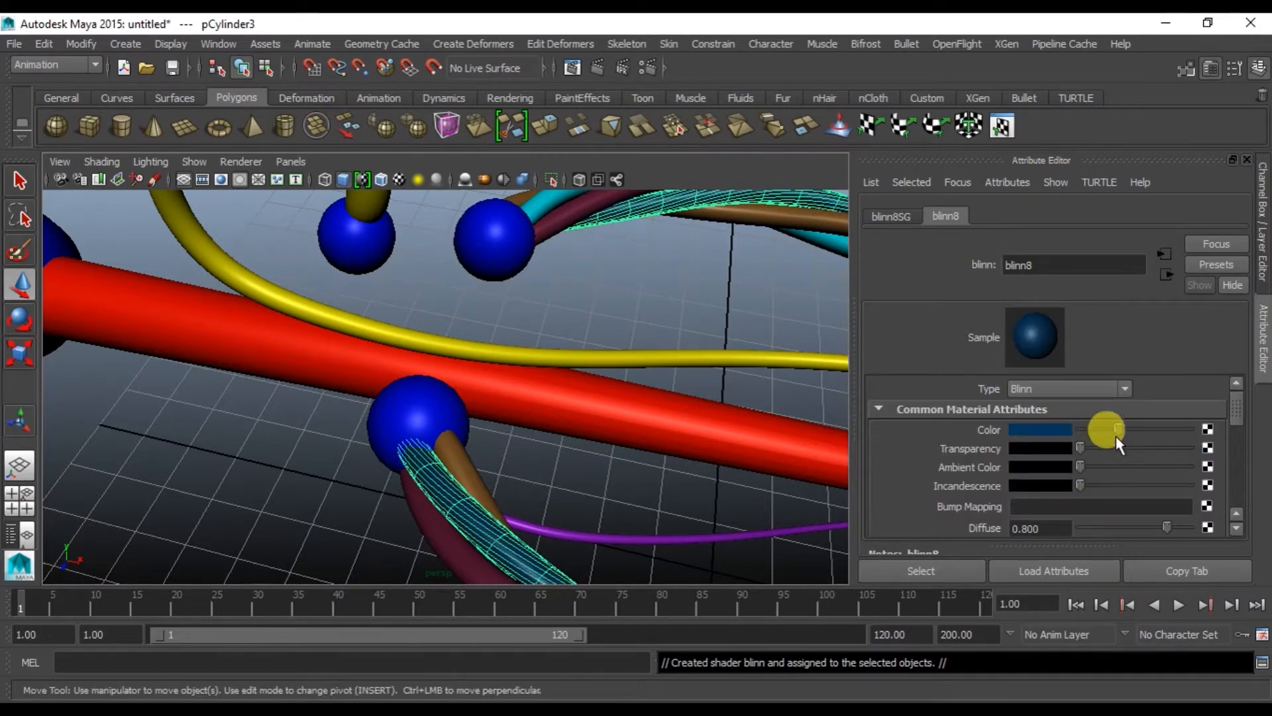
mouse_move(1133, 425)
left_mouse_down()
mouse_move(1156, 427)
mouse_move(1100, 429)
mouse_move(1136, 429)
left_mouse_up()
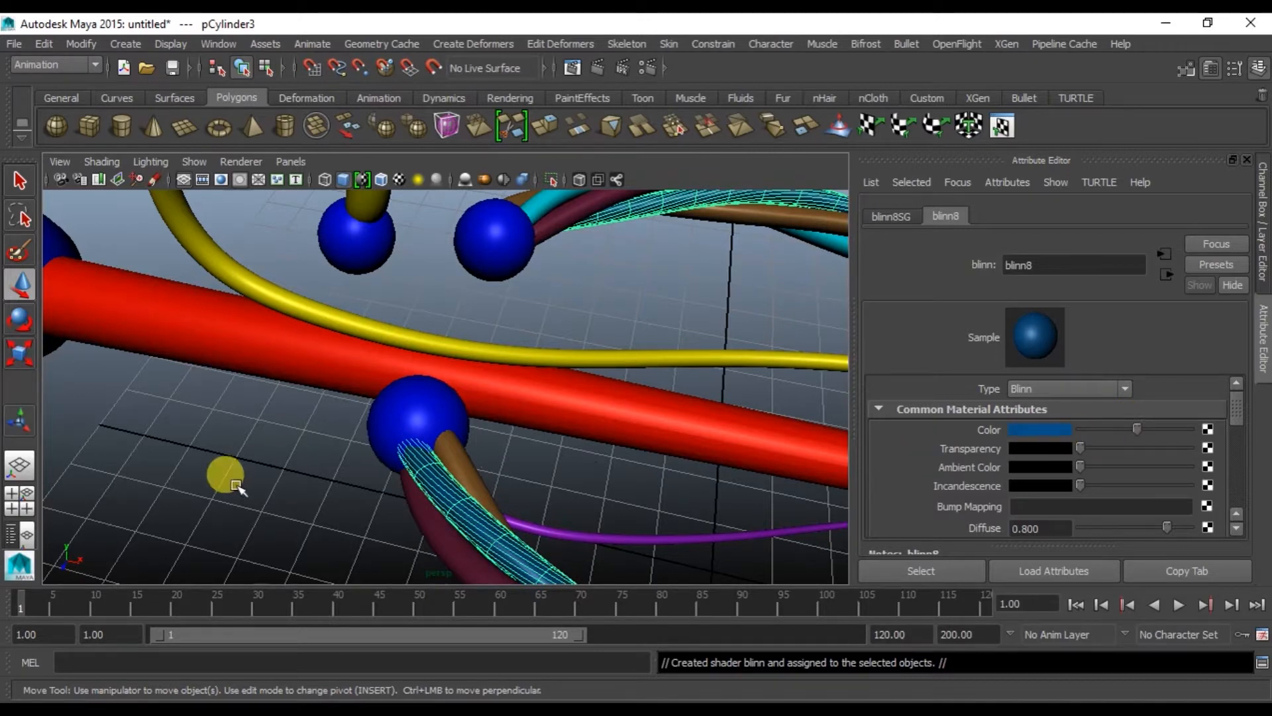
Select all the model's parts and export the selection as a Maya Binary file named Jawellery 2 in the Keyshot folder.
left_click(237, 486)
scroll(450, 470, "down", 4)
left_click_drag(450, 472, 400, 389, "alt")
key("ctrl+a")
left_click_drag(630, 369, 876, 518, "alt")
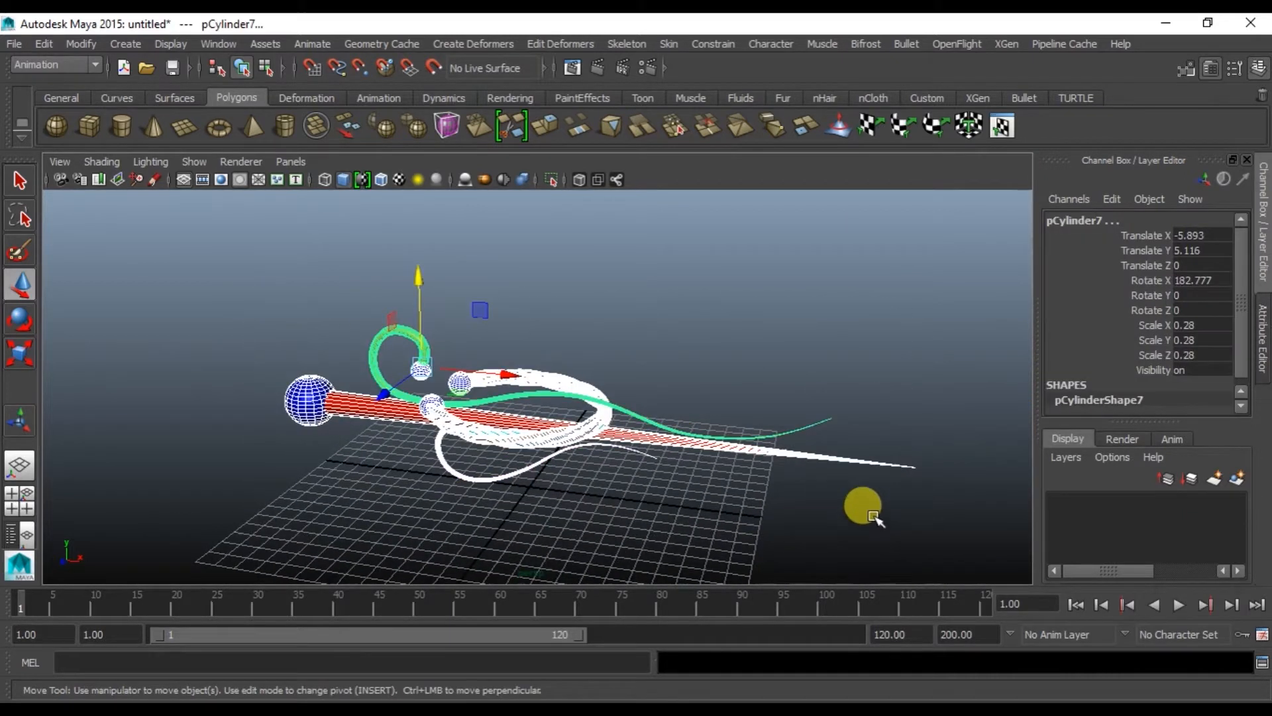
left_click(16, 48)
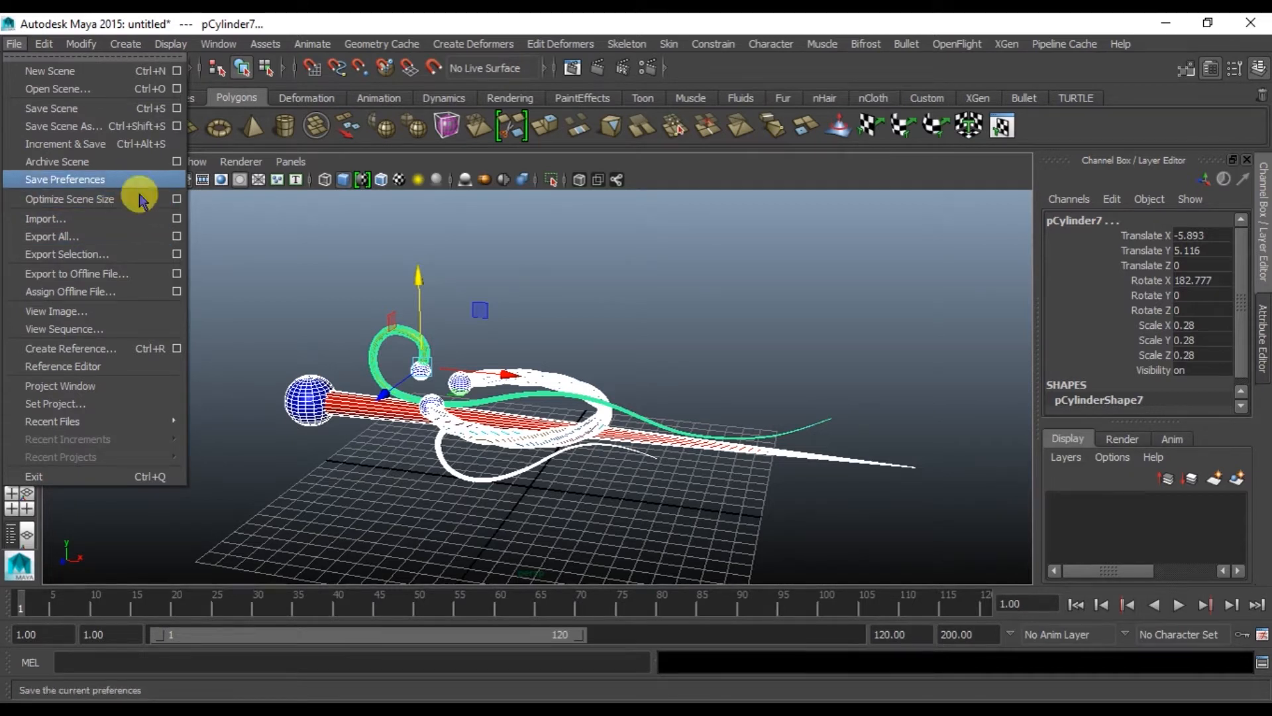
left_click(120, 258)
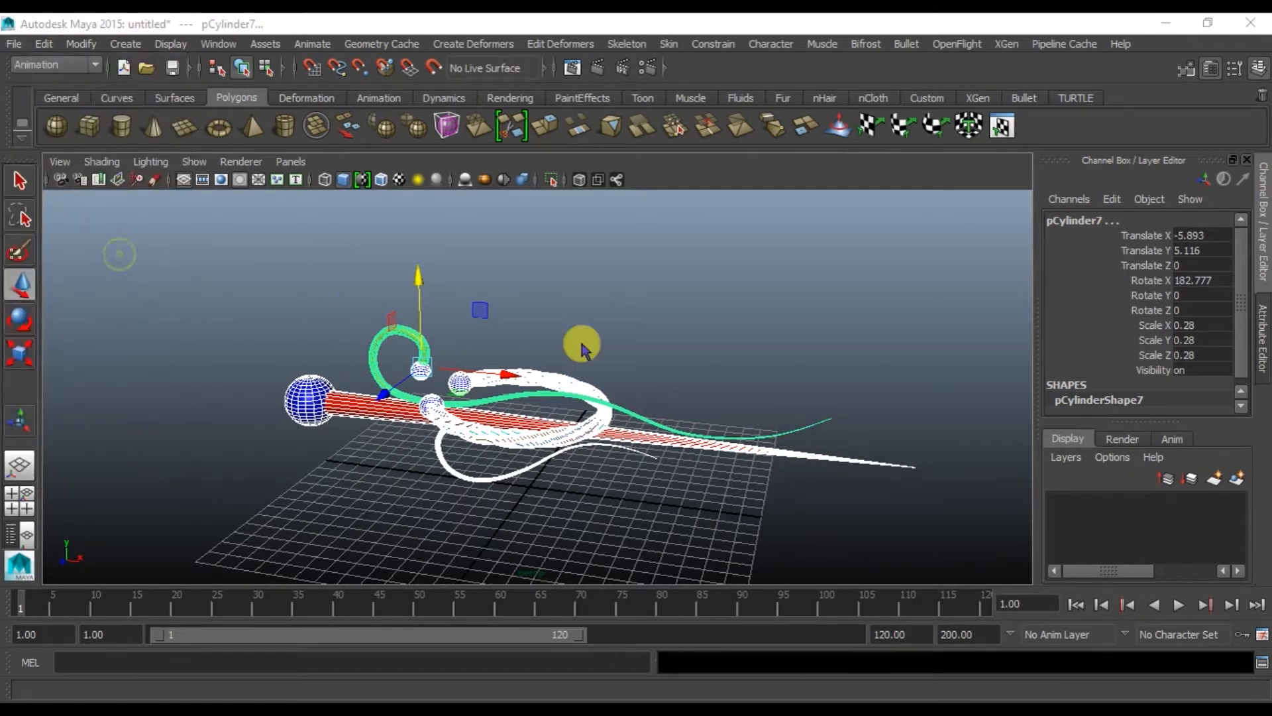
type("Ja")
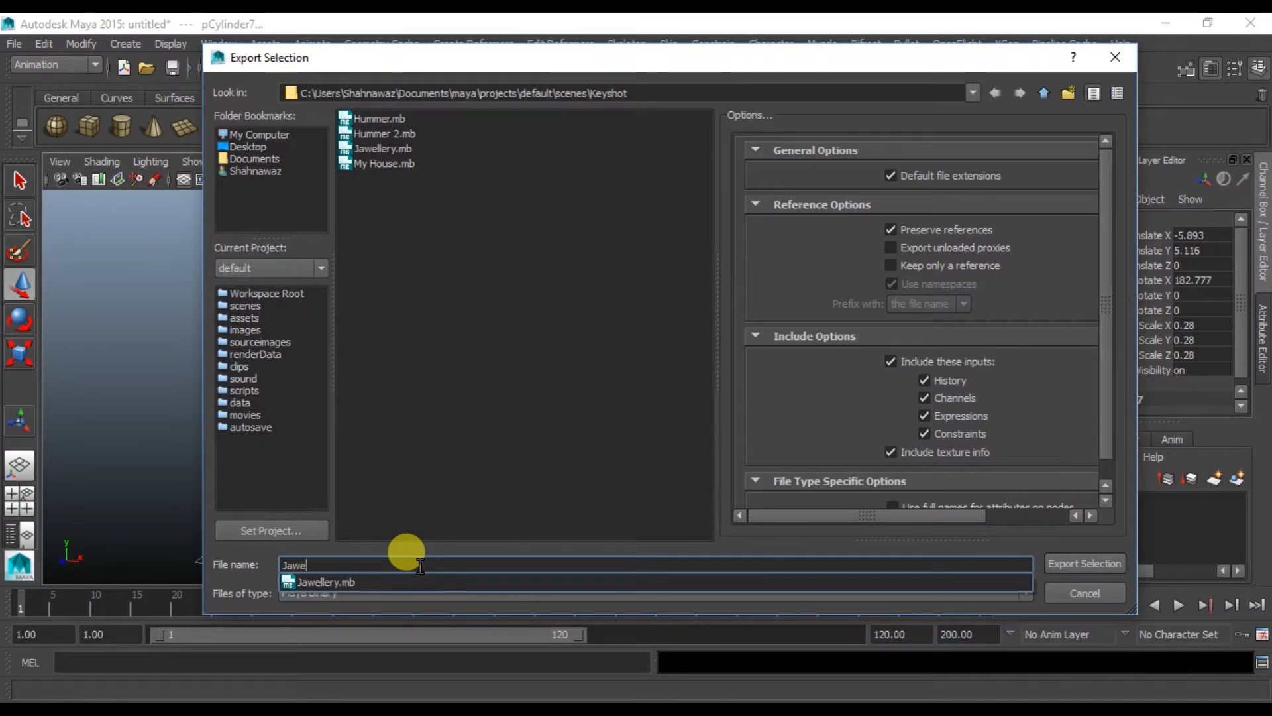
type("wellery 2")
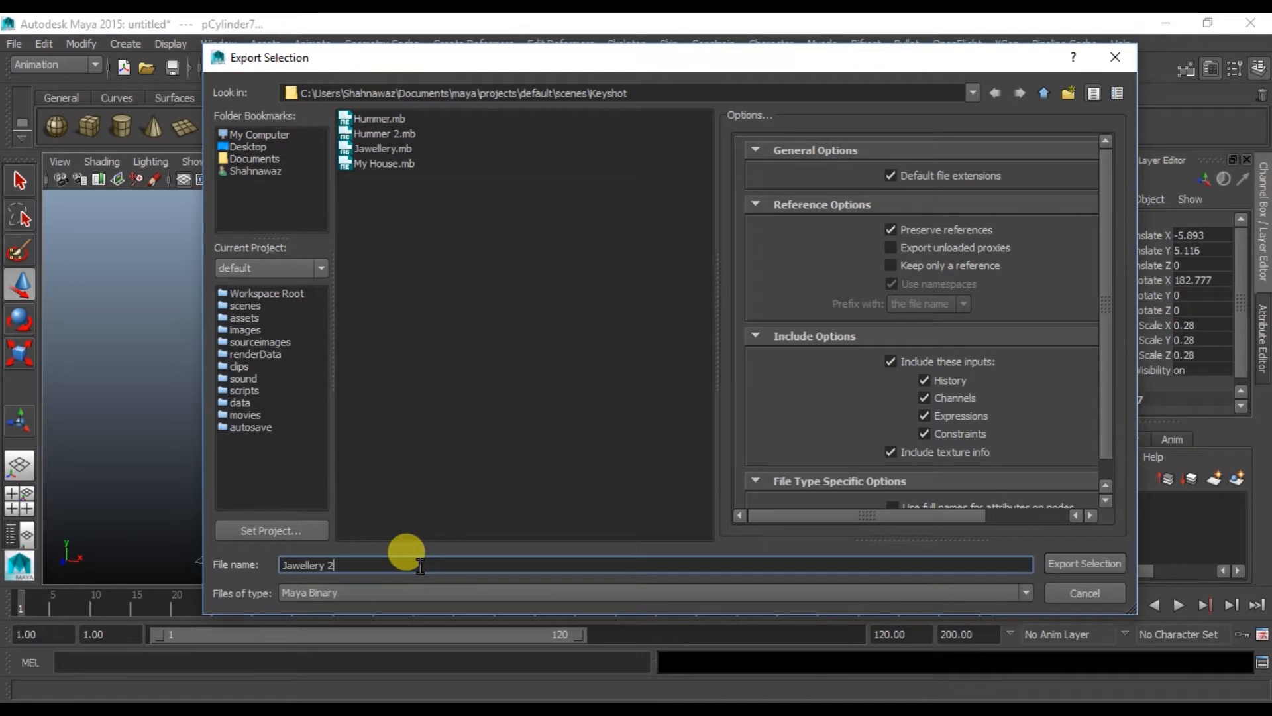
key("Return")
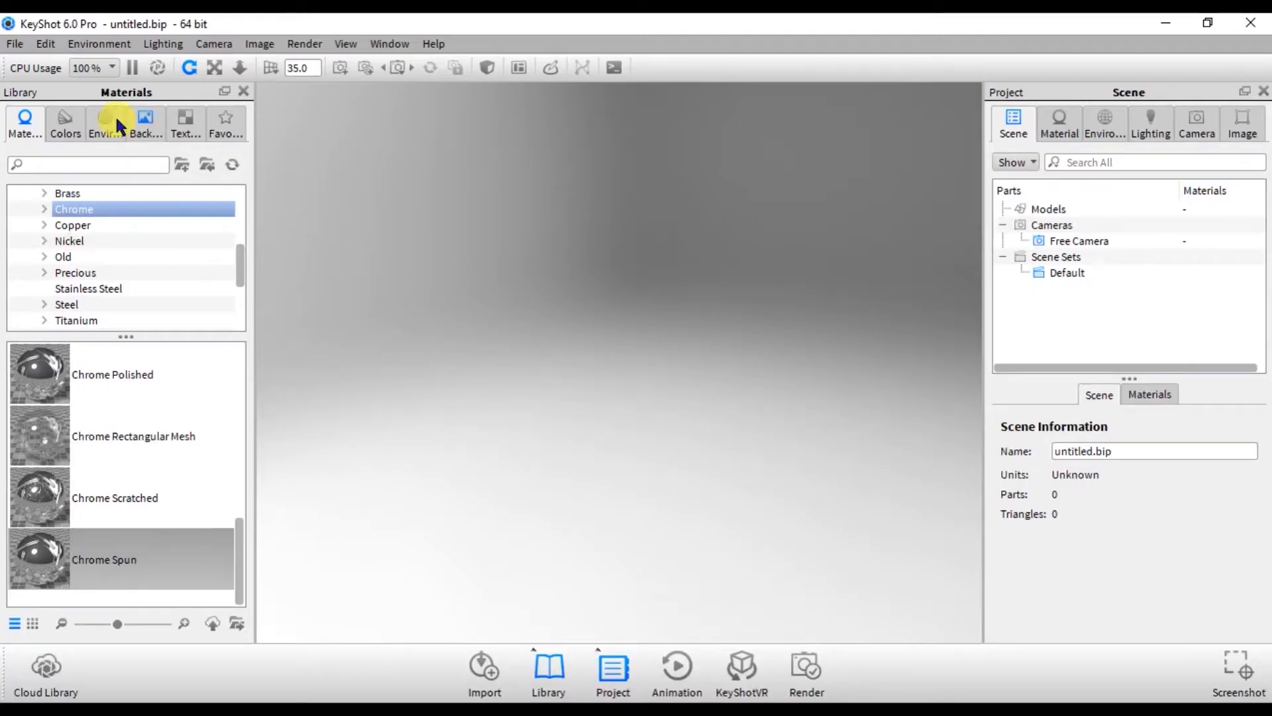
Switch to KeyShot and import the Jawellery 2 Maya file with the default import settings.
left_click(15, 45)
left_click(41, 81)
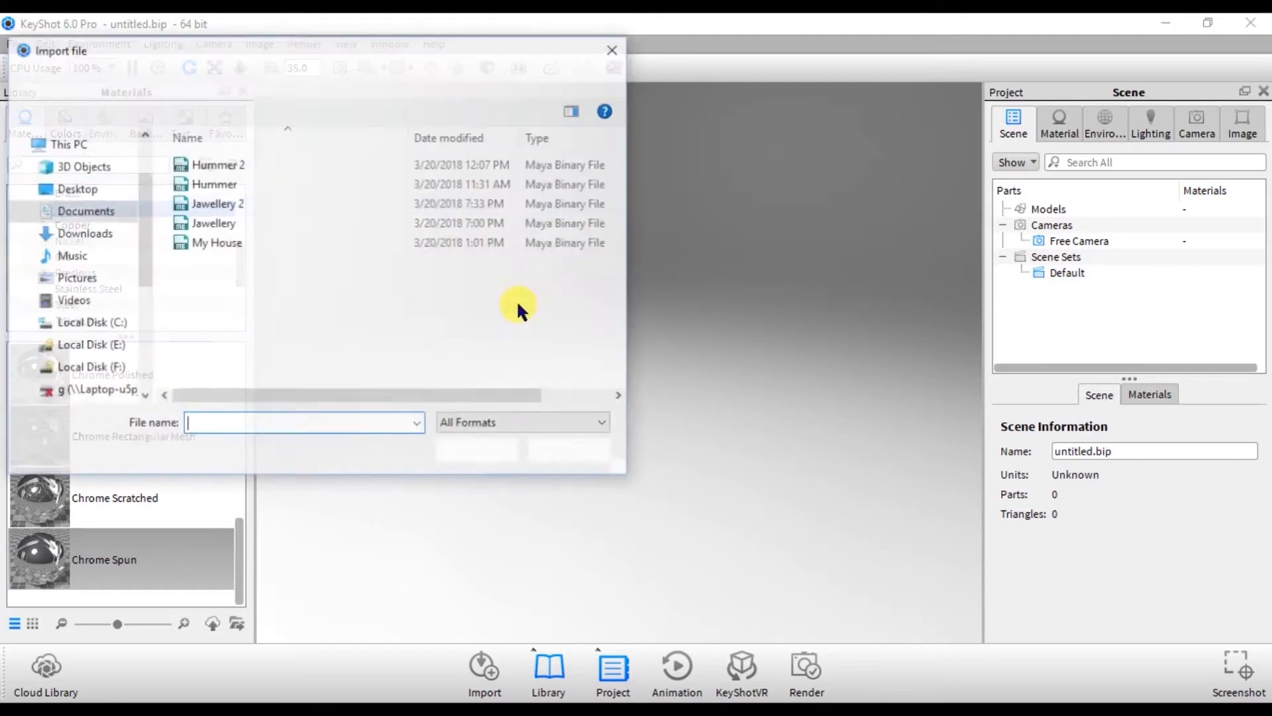
left_click(212, 203)
left_click(490, 452)
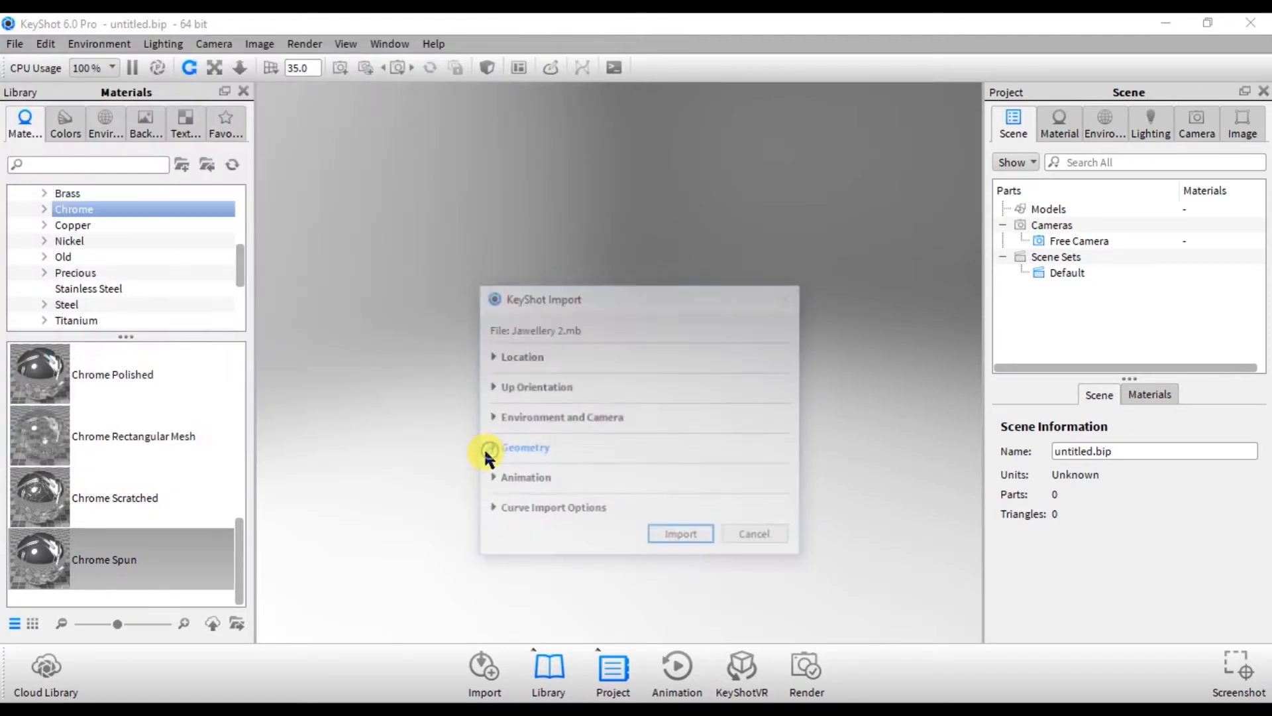
left_click(684, 533)
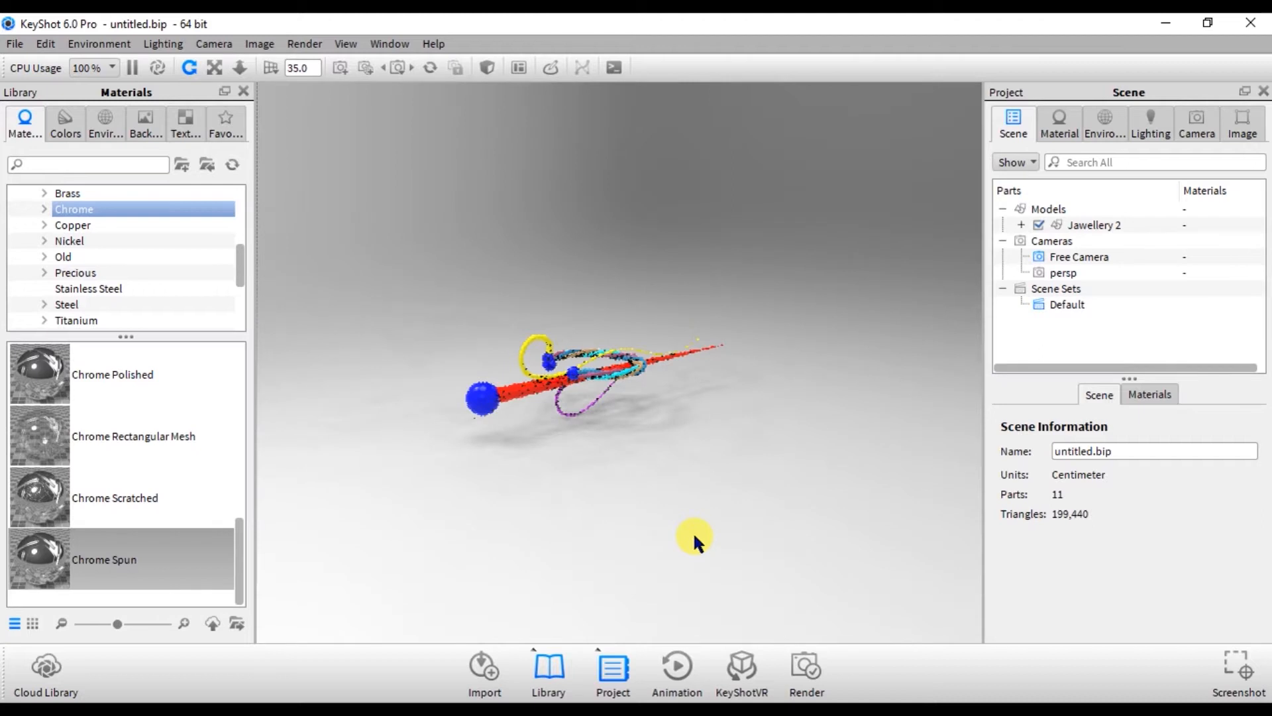
Try the Copper Squares material on the blue balls of the imported pin.
left_click_drag(542, 368, 604, 469)
scroll(38, 238, "up", 4)
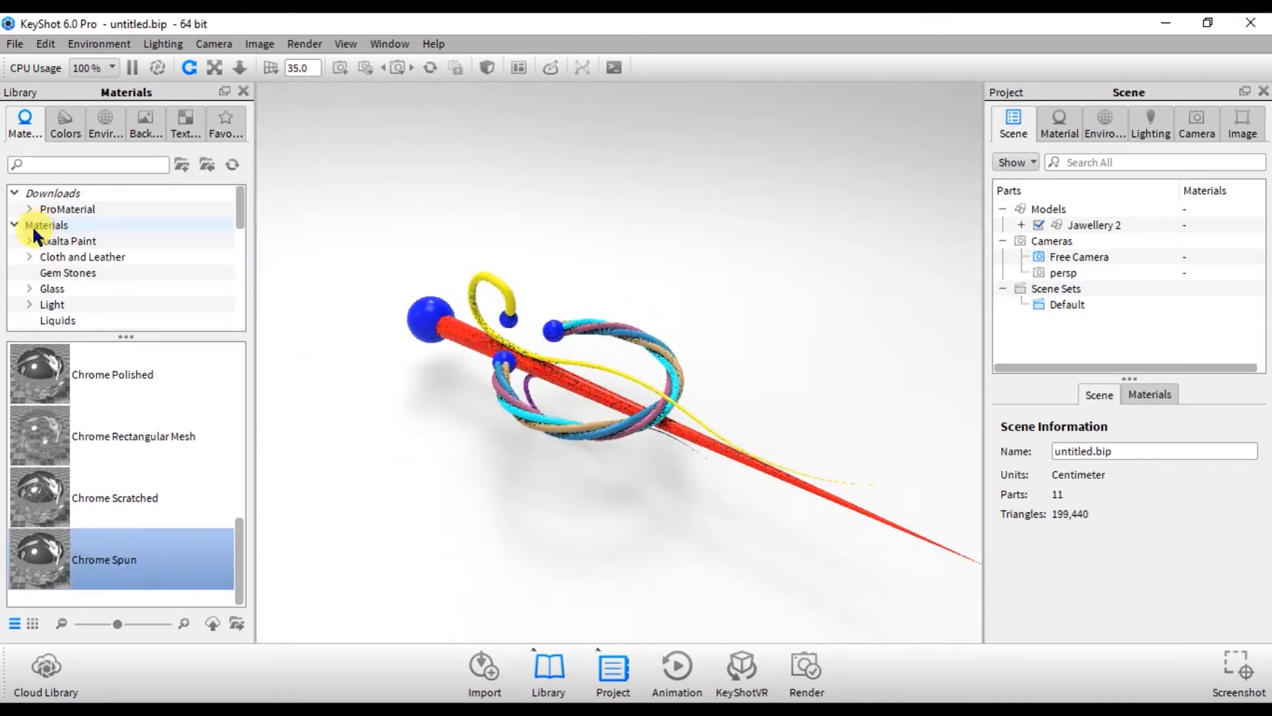
scroll(68, 299, "down", 1)
scroll(94, 300, "down", 1)
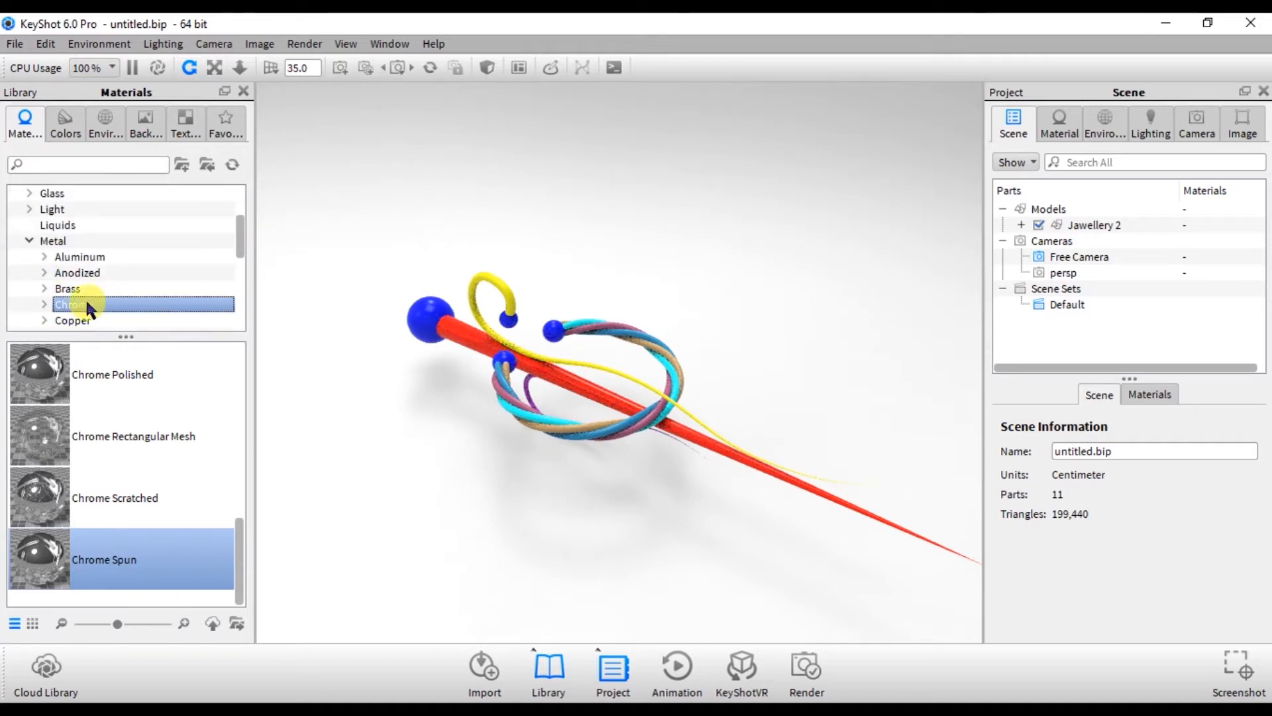
left_click(76, 321)
scroll(100, 326, "down", 1)
left_click_drag(99, 491, 523, 315)
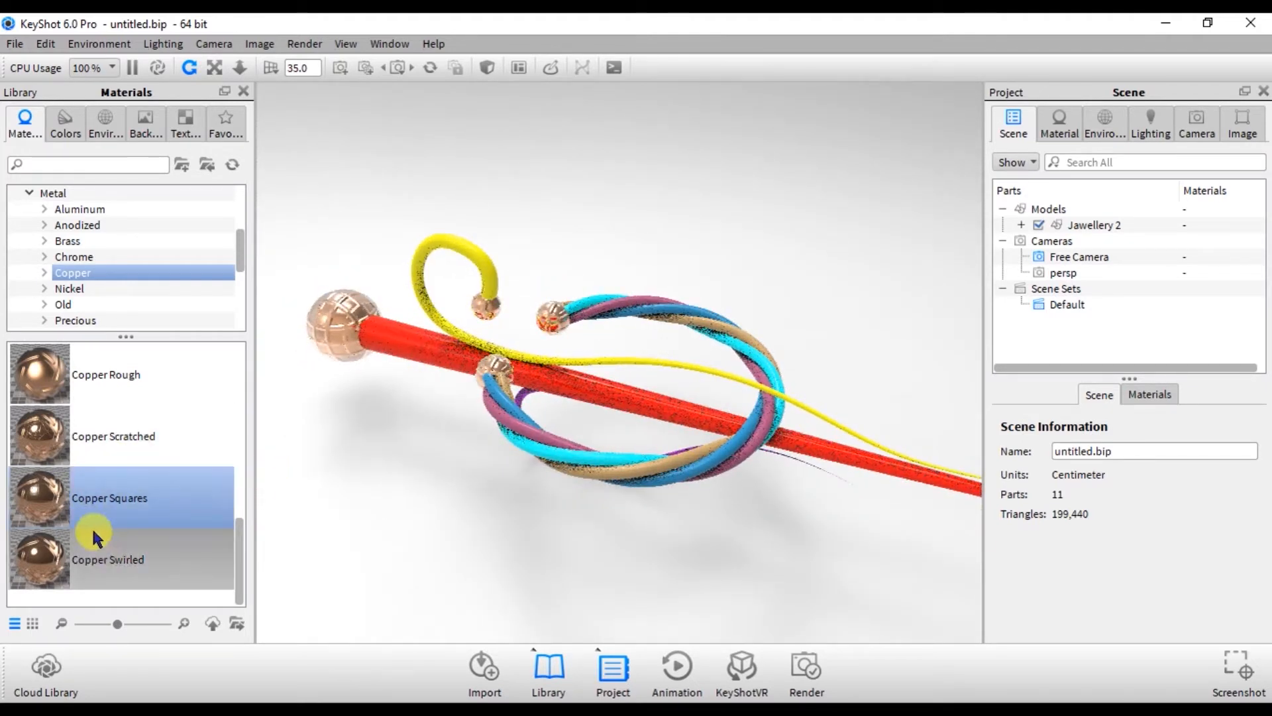
Apply the Copper Swirled material to the balls of the pin.
scroll(93, 431, "up", 5)
scroll(85, 423, "down", 5)
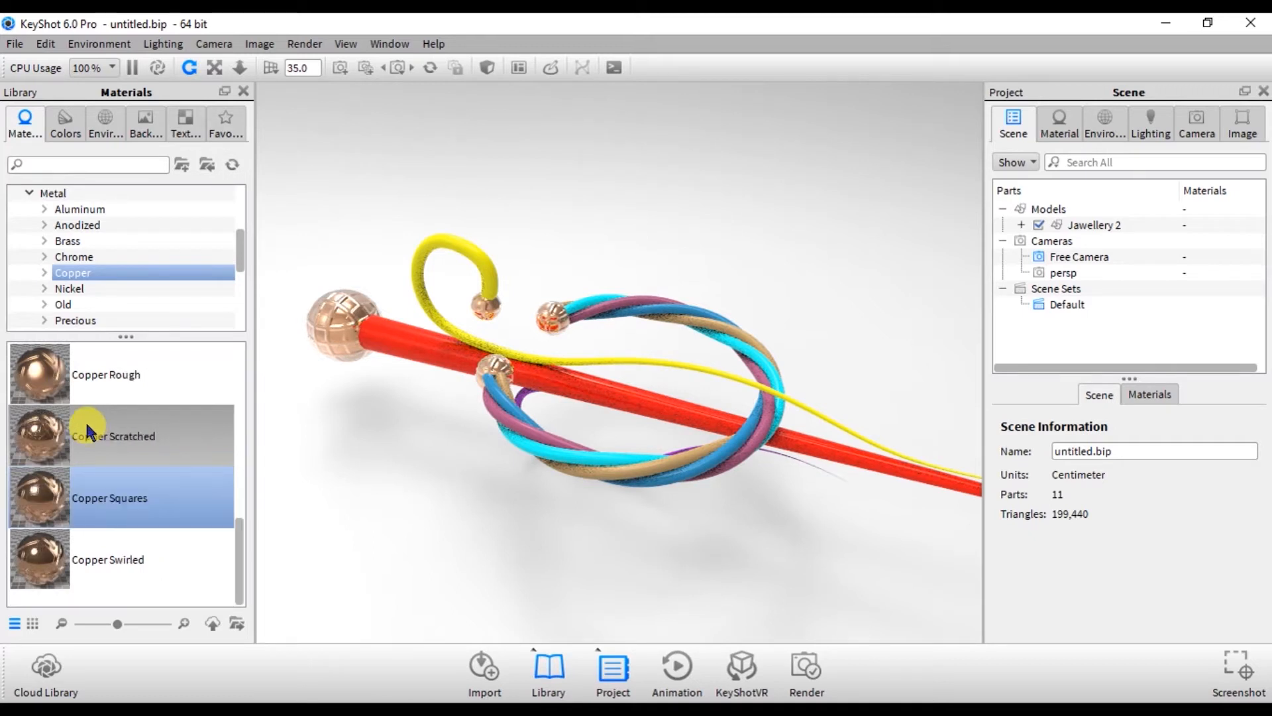
left_click_drag(106, 560, 328, 309)
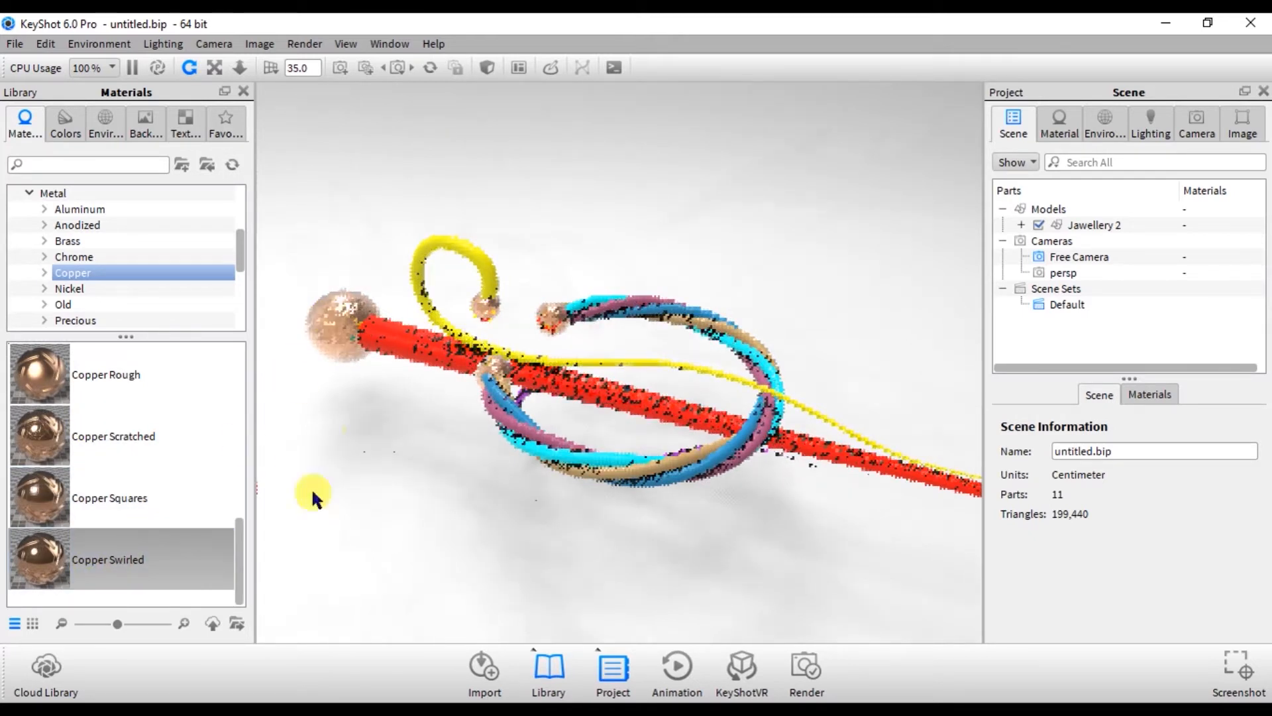
Try a gold-toned material from the Zinc category on the red tapered needle.
scroll(318, 301, "up", 3)
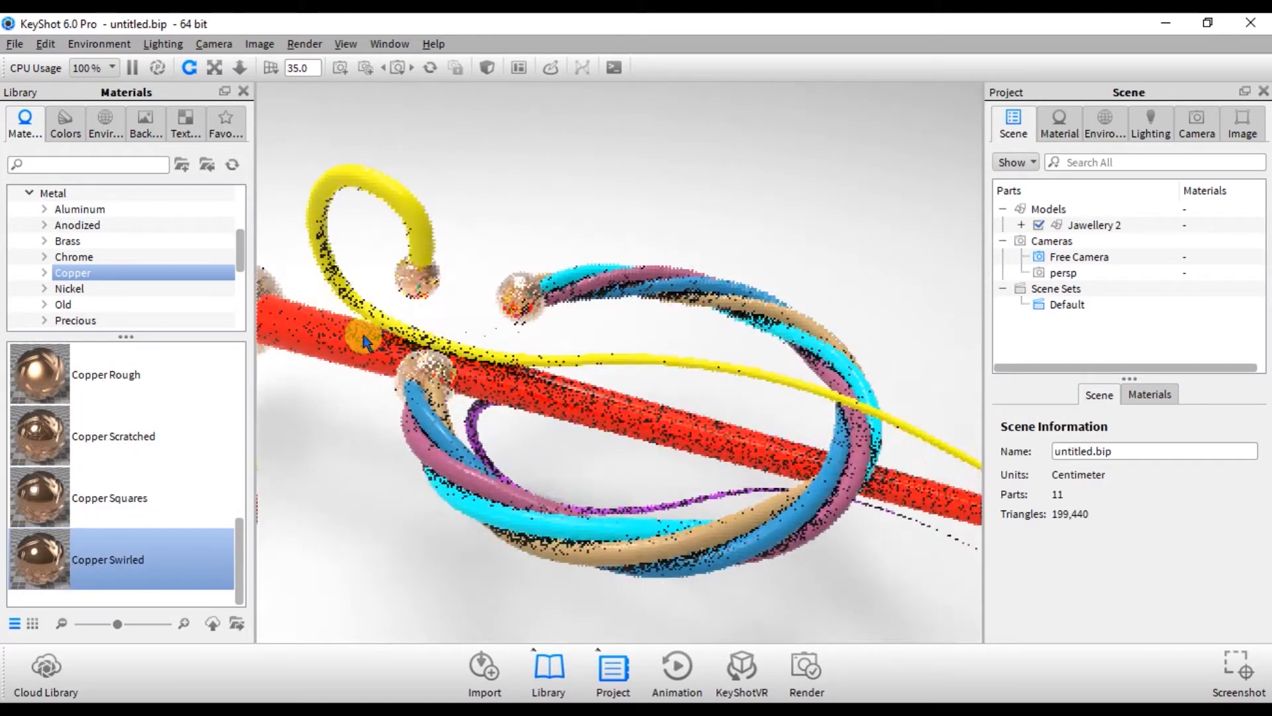
middle_click_drag(363, 339, 717, 383)
scroll(323, 300, "up", 5)
left_click_drag(344, 328, 424, 434)
scroll(98, 312, "down", 2)
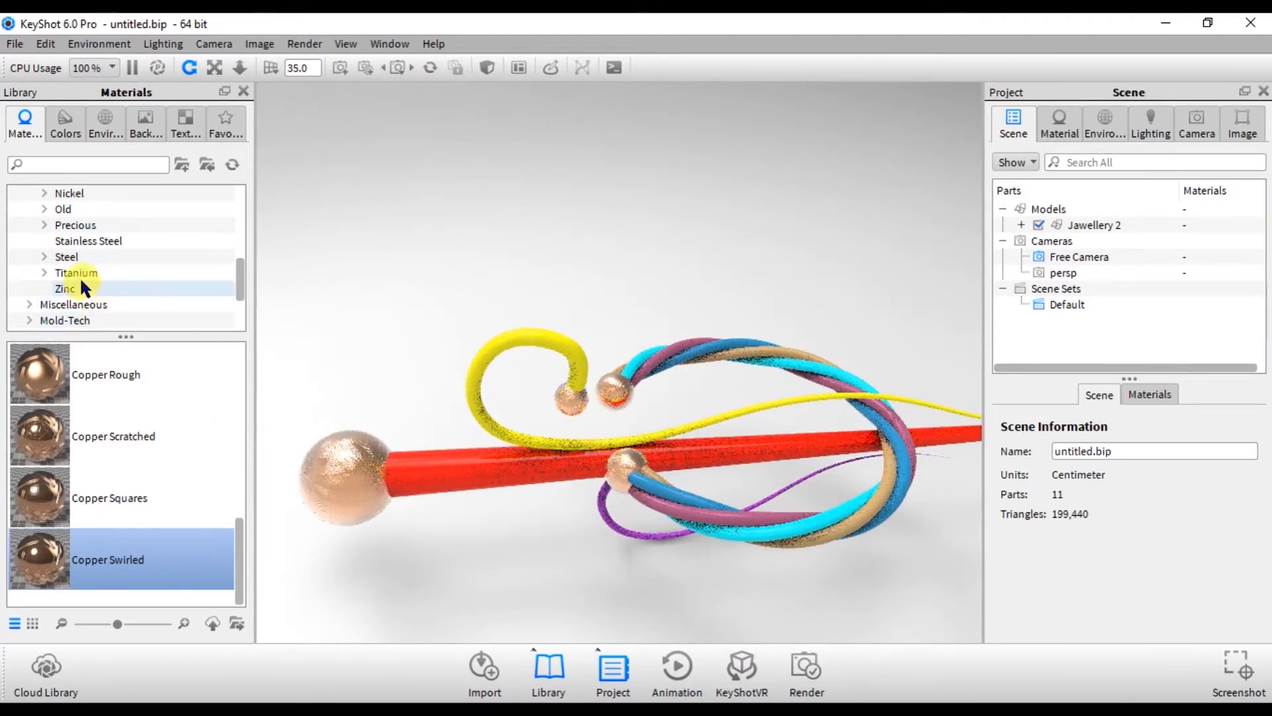
left_click(81, 286)
left_click_drag(102, 435, 490, 459)
Apply the Gold 18k Swirled material from the precious metals to the tapered needle.
scroll(73, 259, "up", 5)
left_click(75, 271)
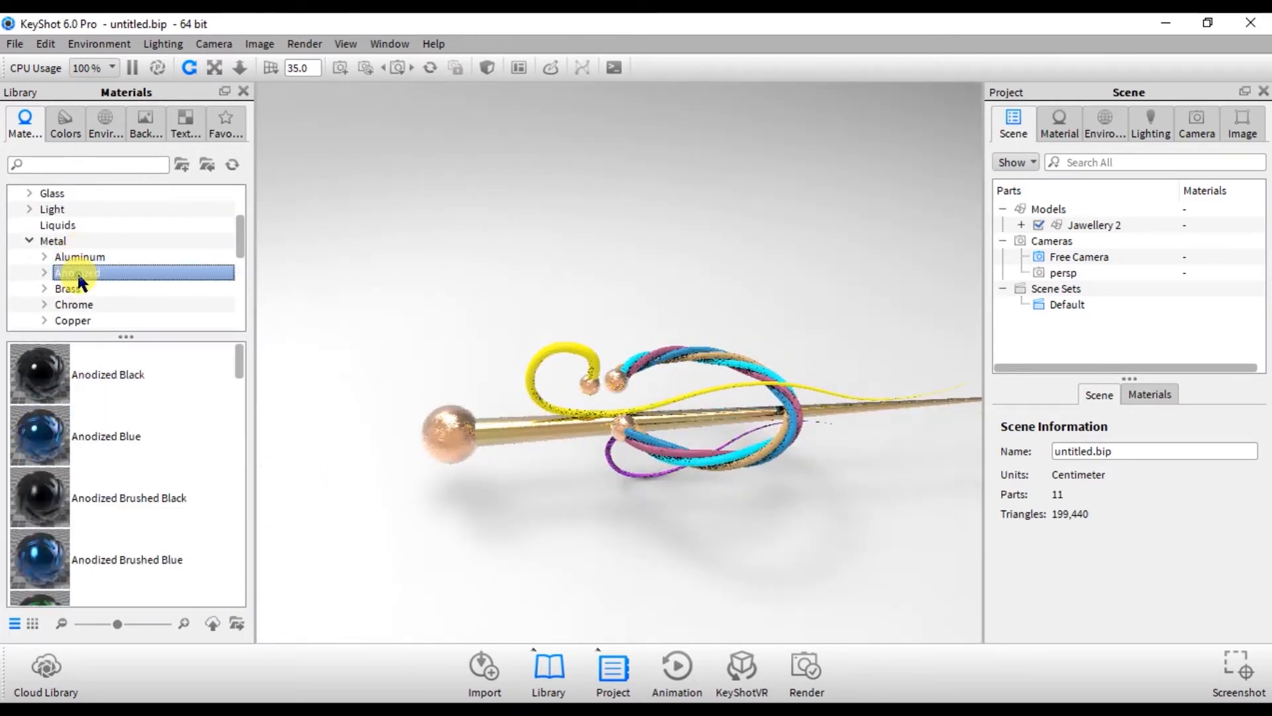
left_click(82, 258)
left_click(79, 289)
scroll(144, 506, "down", 6)
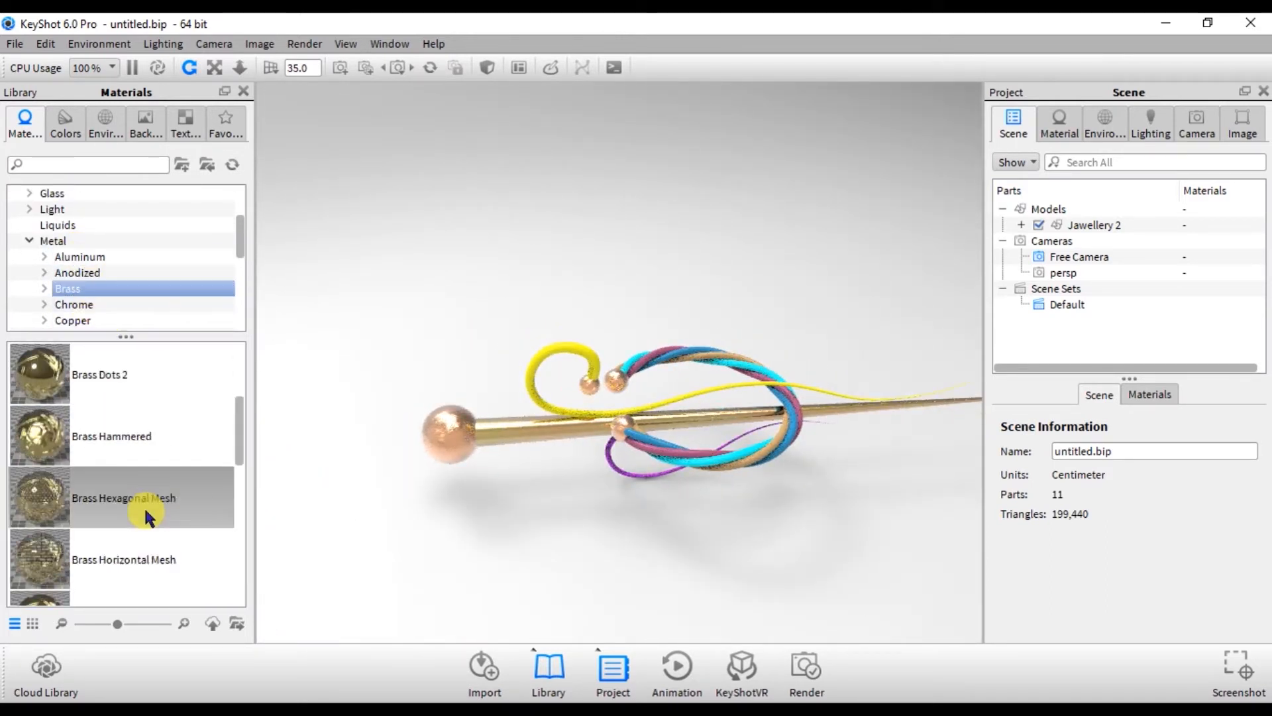
left_click(93, 305)
scroll(94, 292, "down", 1)
left_click(93, 274)
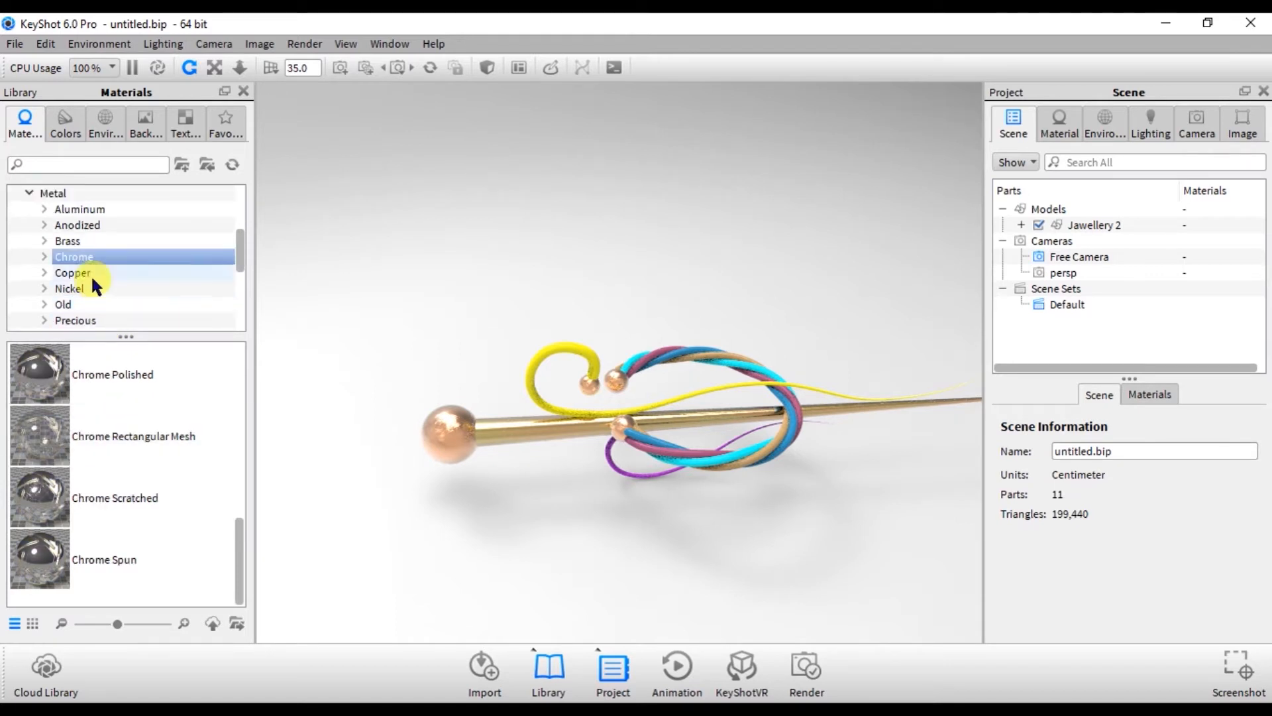
left_click(90, 292)
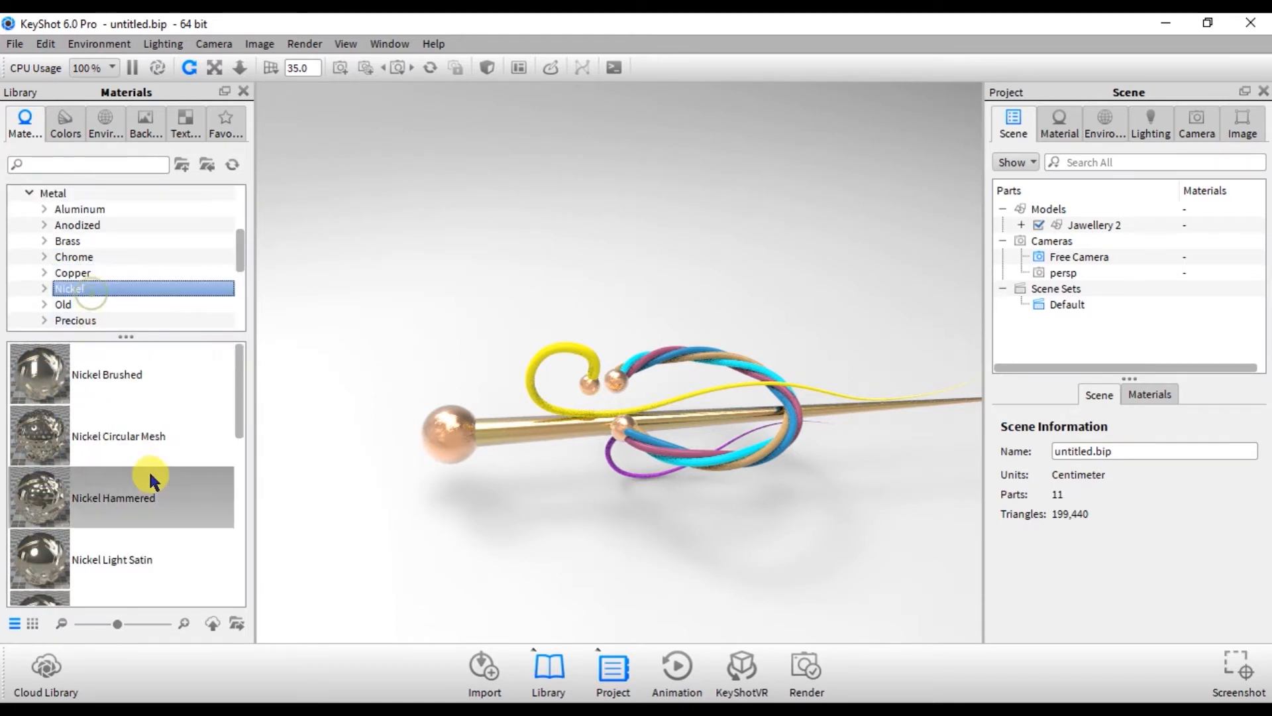
left_click(98, 304)
left_click(97, 319)
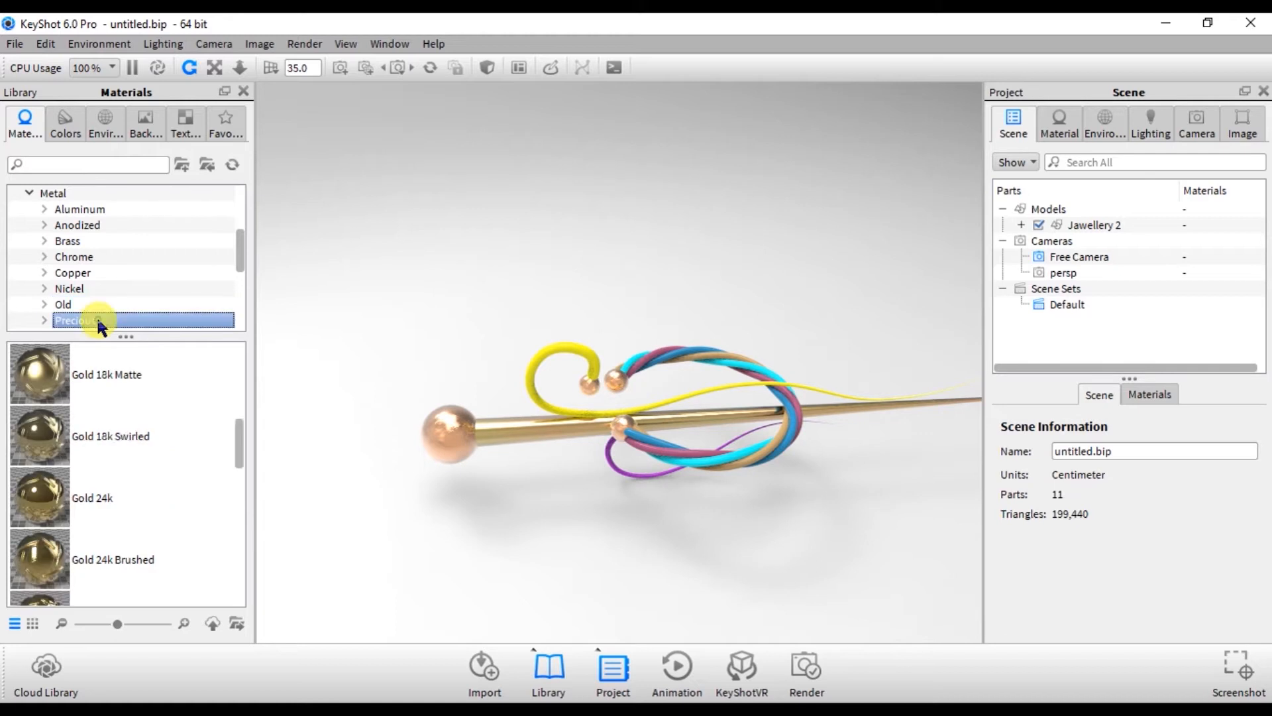
left_click_drag(94, 428, 631, 427)
Apply the Gold 24k Matte material to the yellow curled tube.
scroll(655, 395, "up", 6)
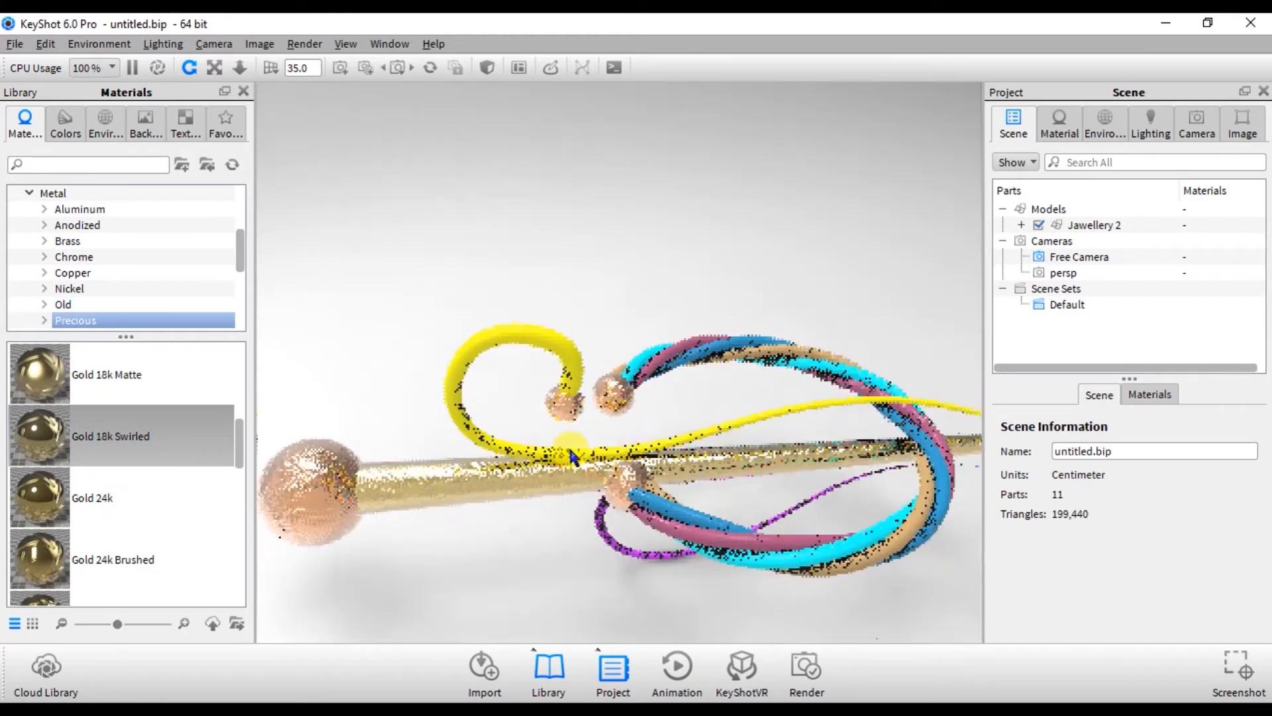
scroll(122, 502, "down", 3)
left_click_drag(106, 495, 447, 360)
Apply the Gold 14k material to the thin purple tube below the needle.
scroll(174, 540, "down", 7)
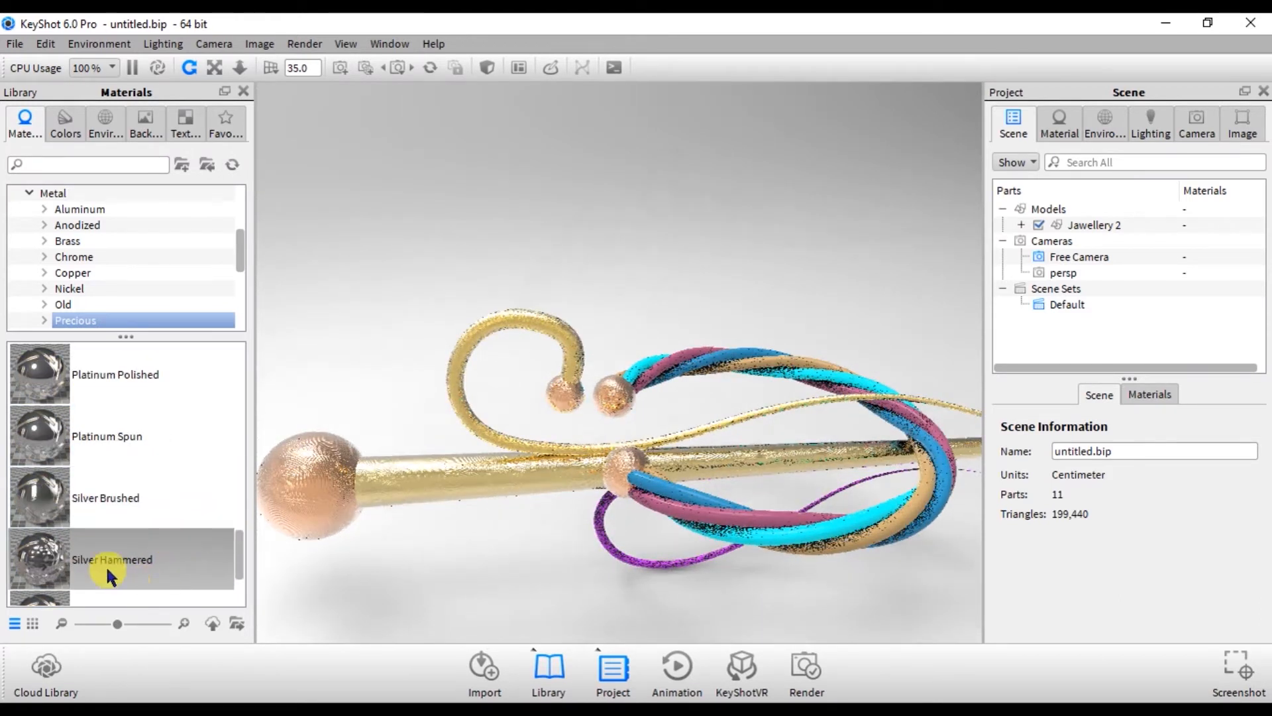
scroll(113, 453, "up", 8)
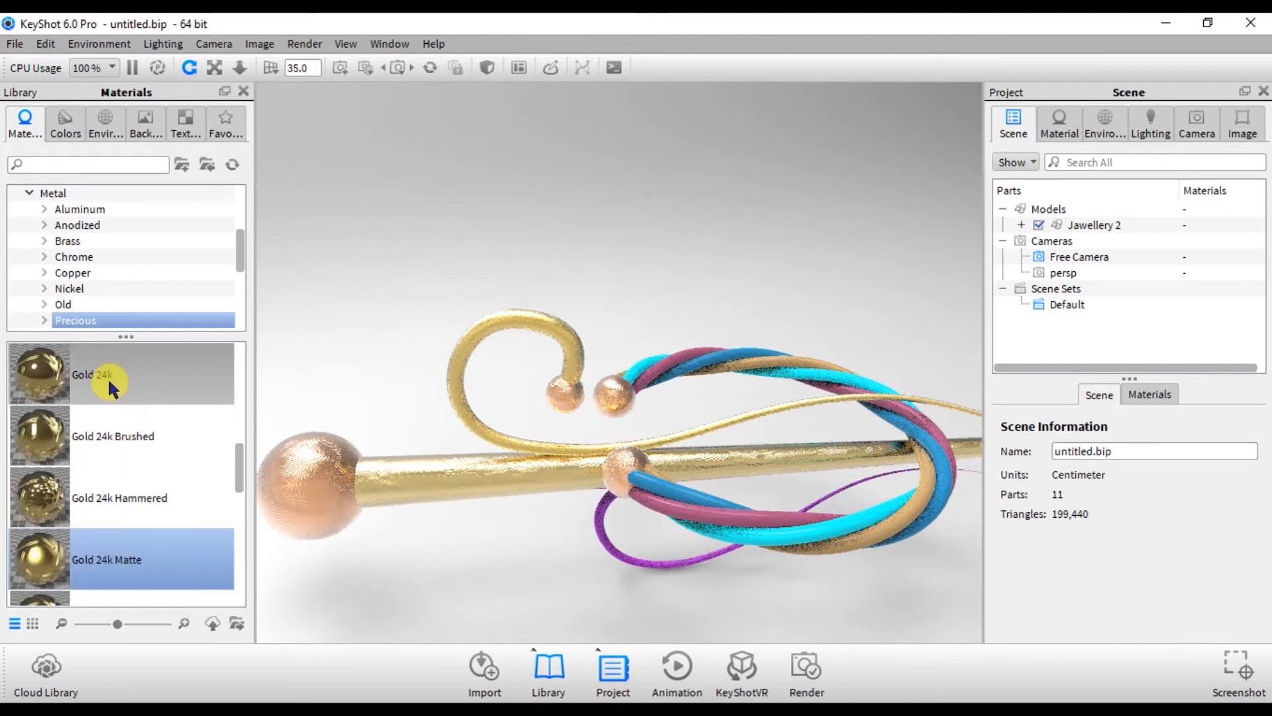
scroll(108, 374, "up", 3)
left_click_drag(108, 371, 642, 559)
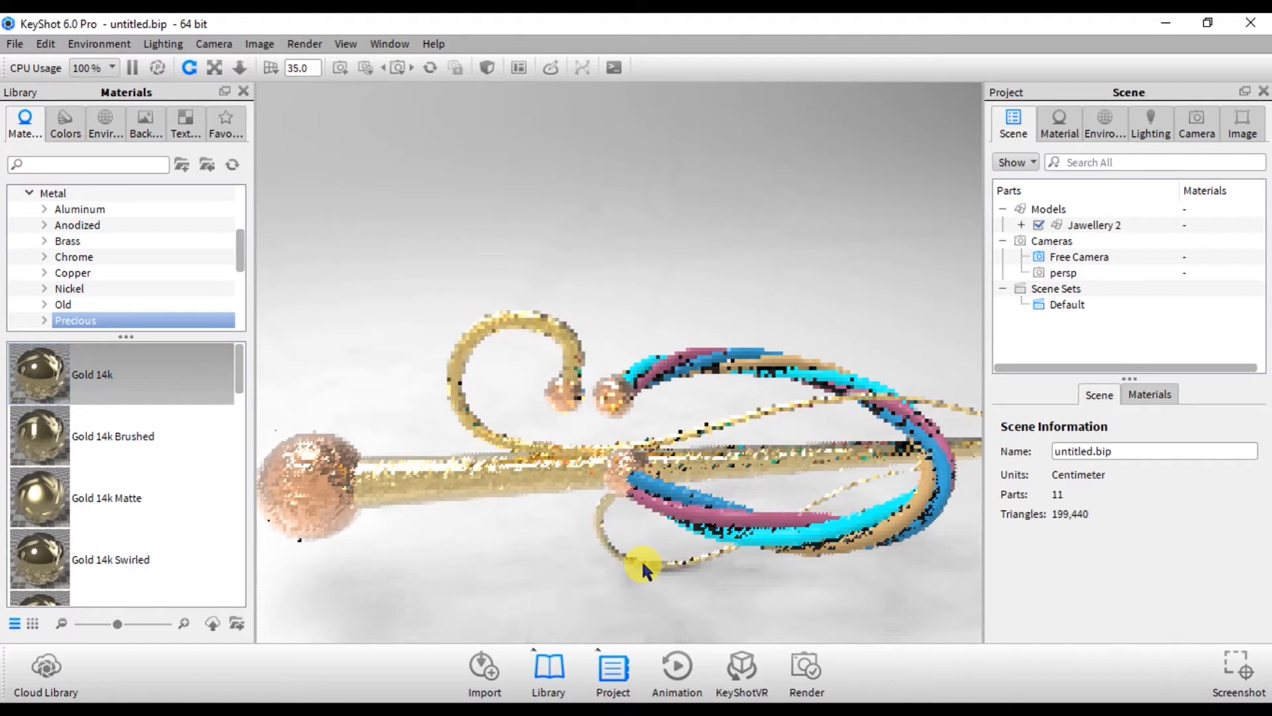
Apply the Gold 24k Swirled material to the cyan strand of the rope ring.
left_click_drag(742, 474, 506, 511)
scroll(146, 464, "down", 5)
left_click(136, 497)
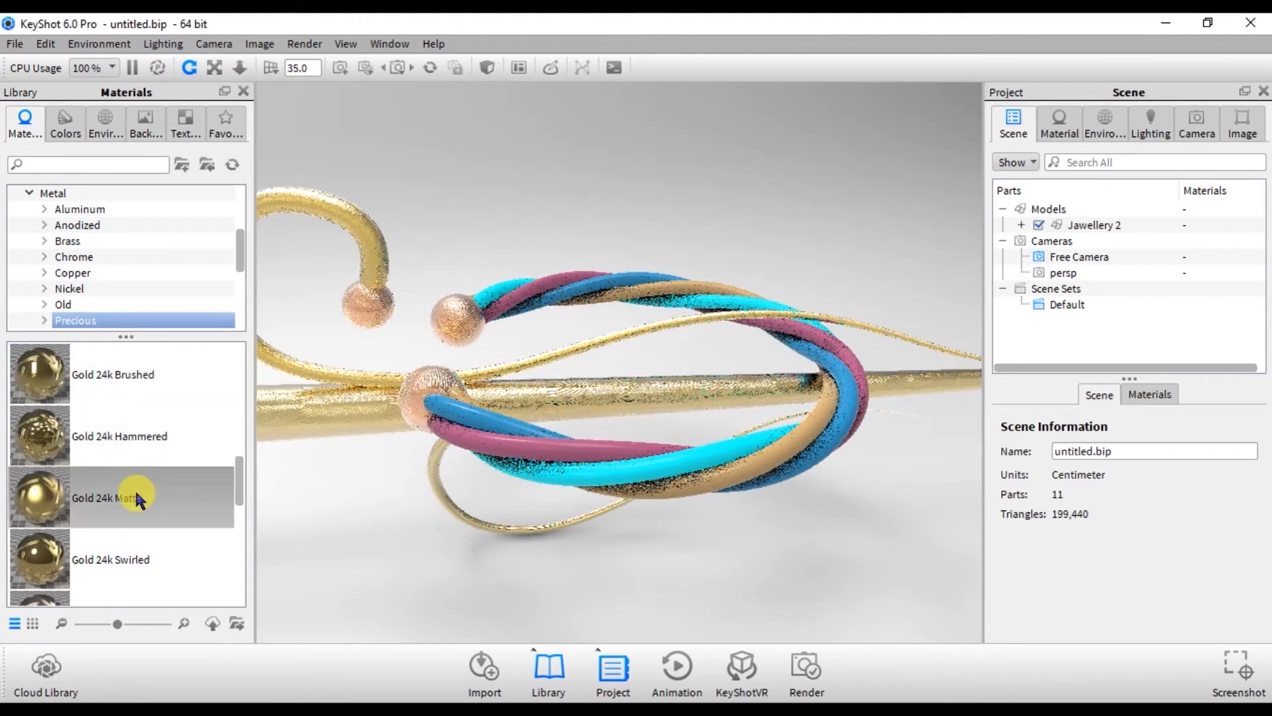
mouse_move(121, 559)
left_mouse_down()
mouse_move(647, 446)
mouse_move(537, 493)
mouse_move(100, 556)
left_mouse_up()
Apply the Gold 24k Brushed material to the maroon strand of the rope ring.
scroll(132, 442, "down", 3)
scroll(142, 417, "up", 3)
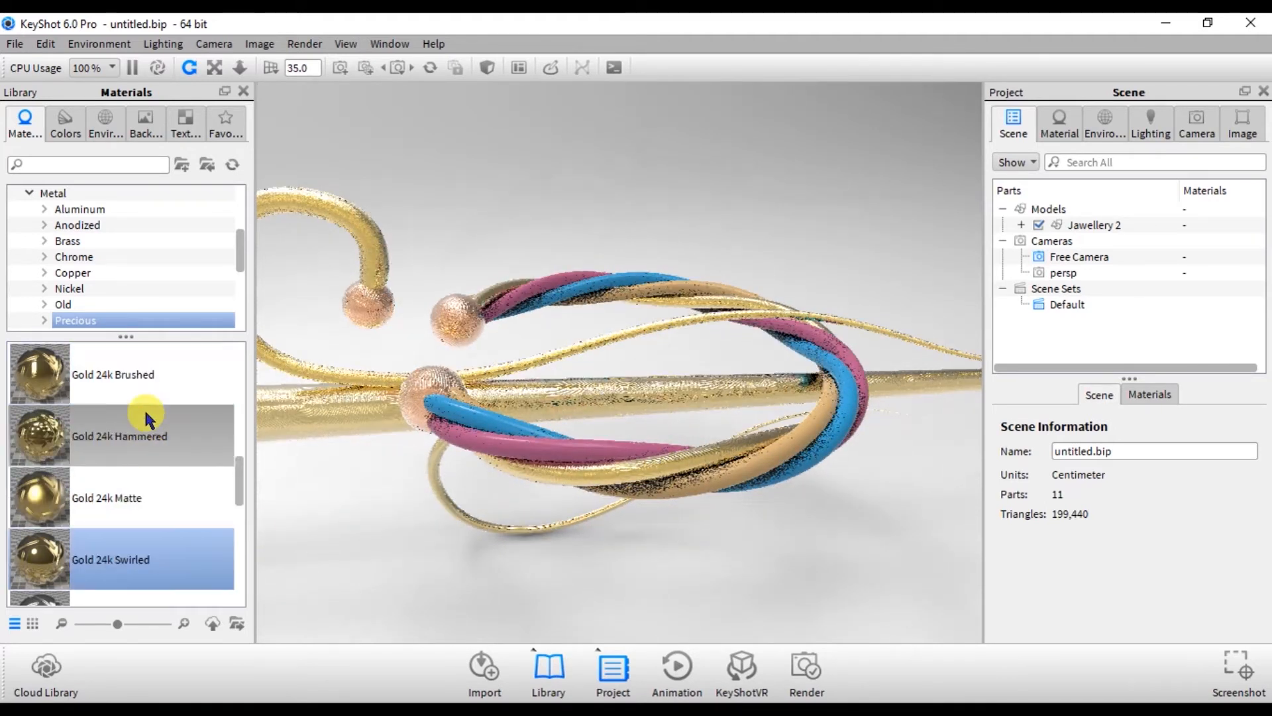
mouse_move(143, 381)
left_mouse_down()
mouse_move(543, 453)
mouse_move(547, 433)
left_mouse_up()
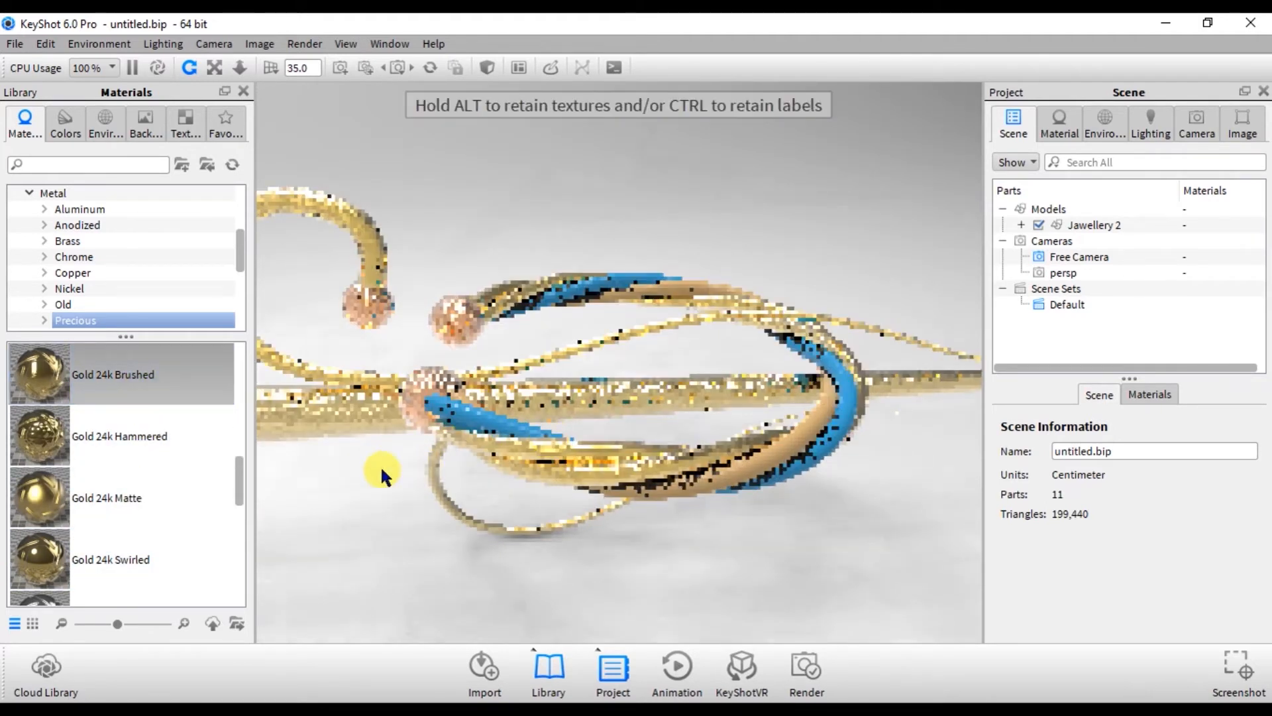
Apply the Gold 18k material to the blue strand of the rope ring.
scroll(91, 441, "up", 3)
left_click(113, 432)
left_click_drag(613, 484, 488, 464)
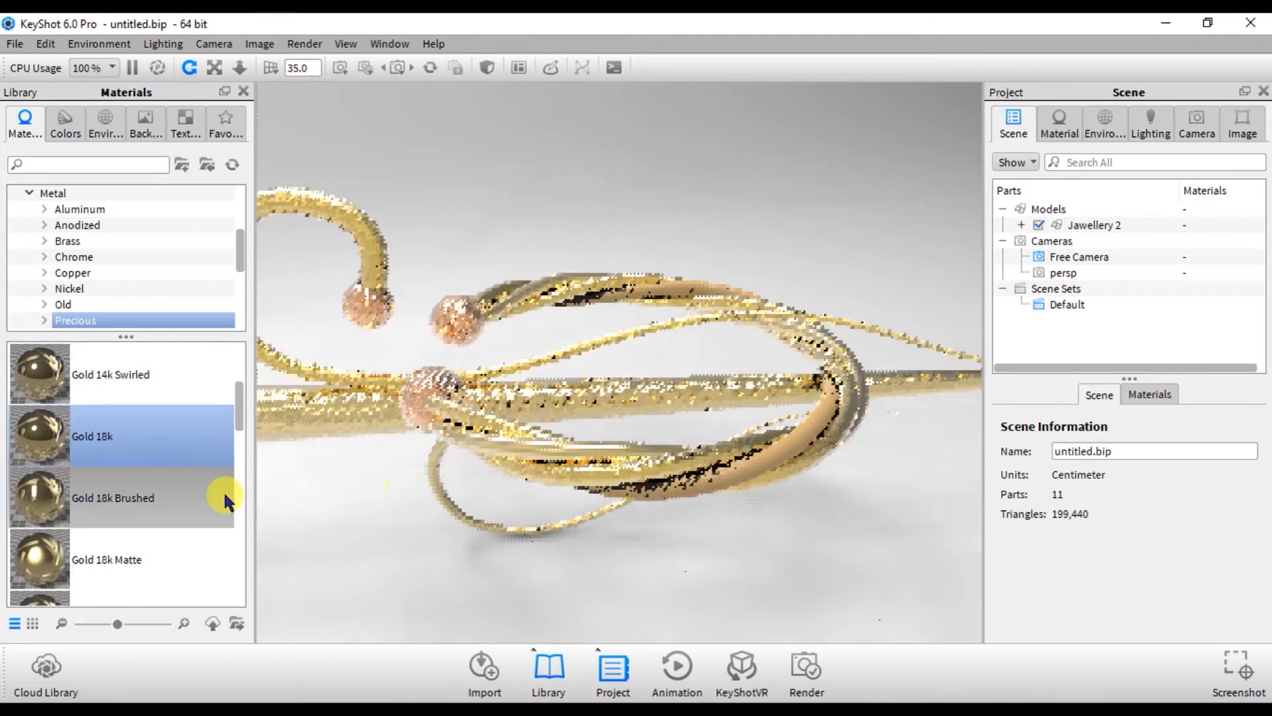
Apply the Gold 14k material to the remaining brown strand of the rope ring.
left_click_drag(832, 457, 656, 295)
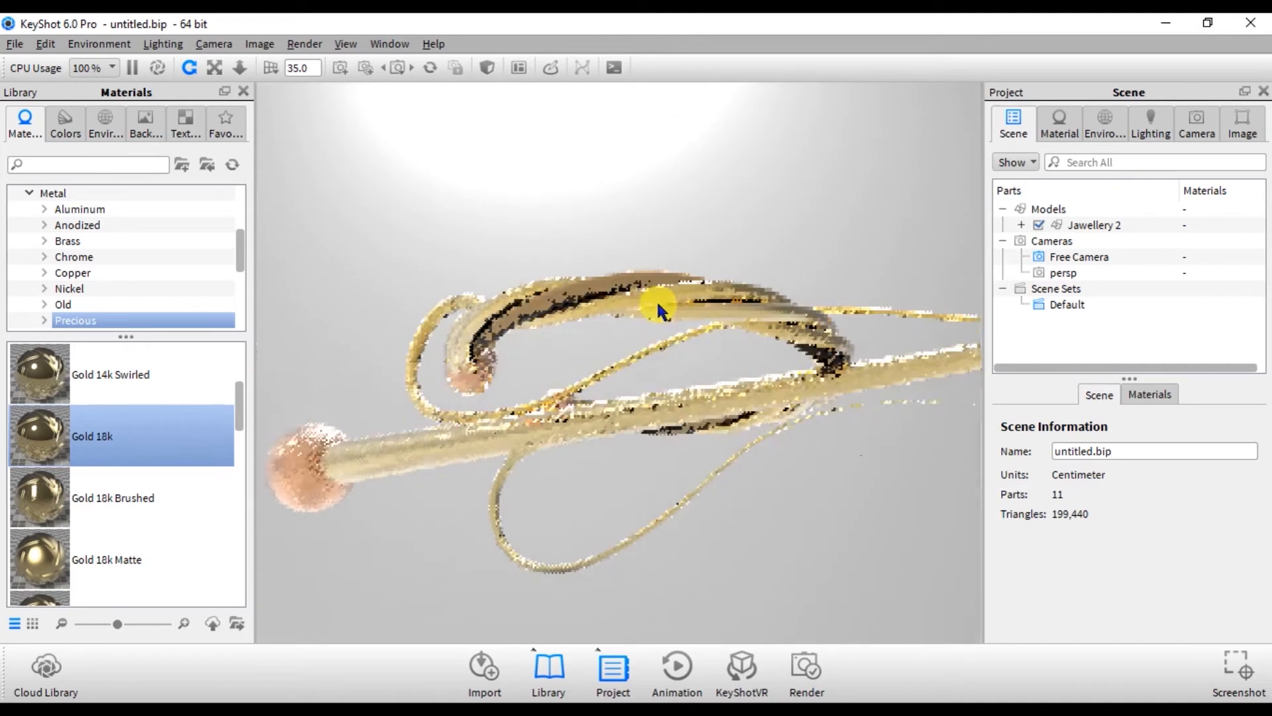
scroll(629, 341, "down", 3)
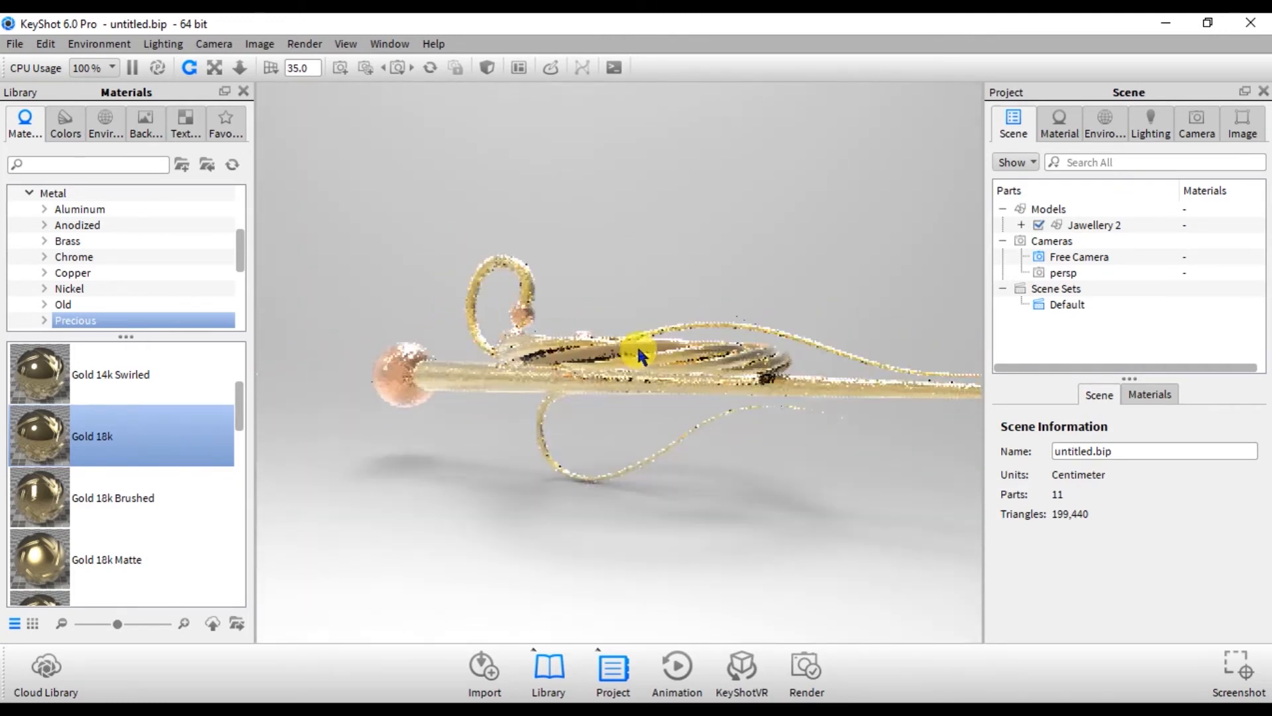
scroll(616, 343, "up", 5)
scroll(105, 430, "up", 2)
left_click_drag(104, 383, 585, 355)
Render a still image of the whole pin named Jawelery with the existing output settings and accept the finished rendering.
left_click_drag(532, 309, 512, 387, "alt")
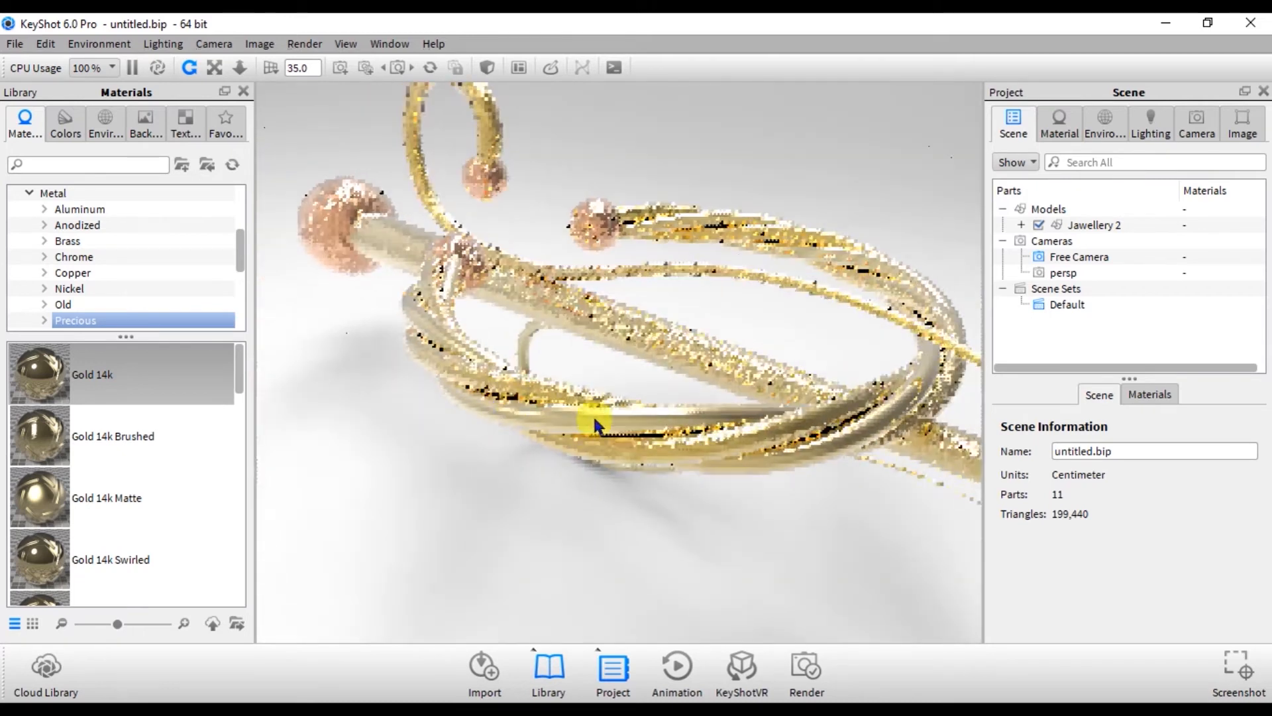
scroll(603, 414, "up", 5)
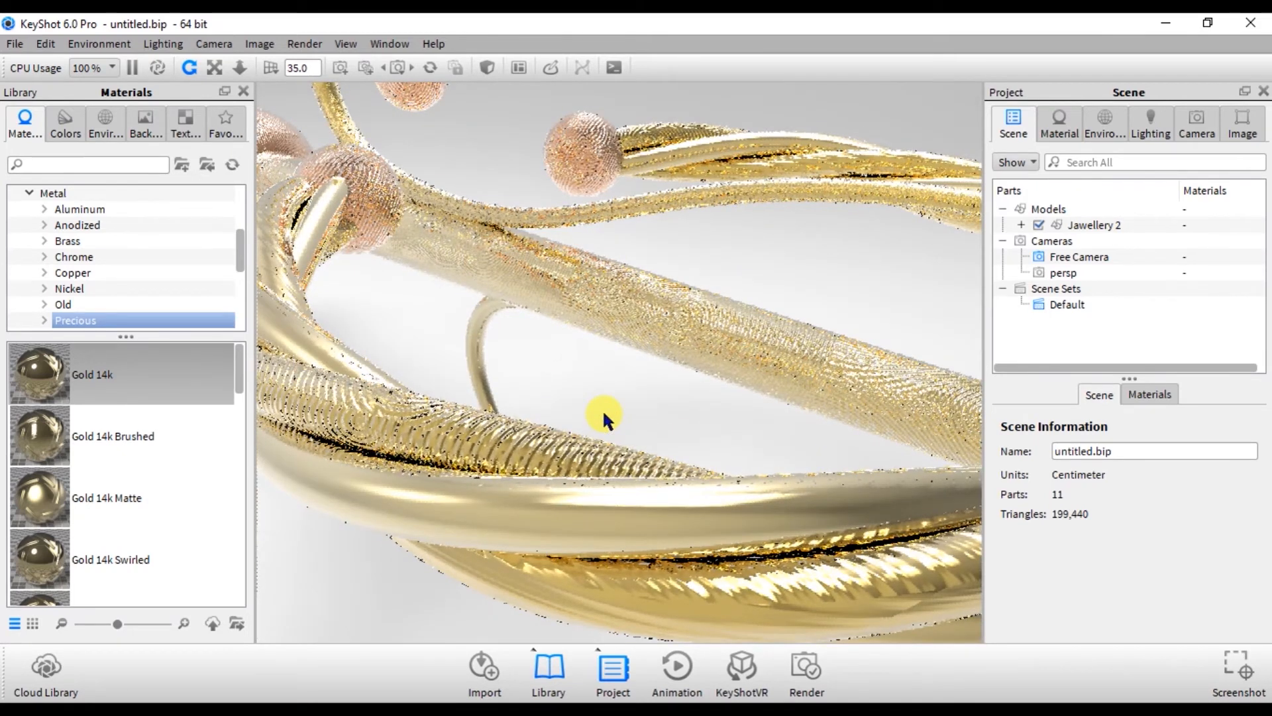
scroll(603, 409, "down", 8)
left_click_drag(528, 399, 538, 475)
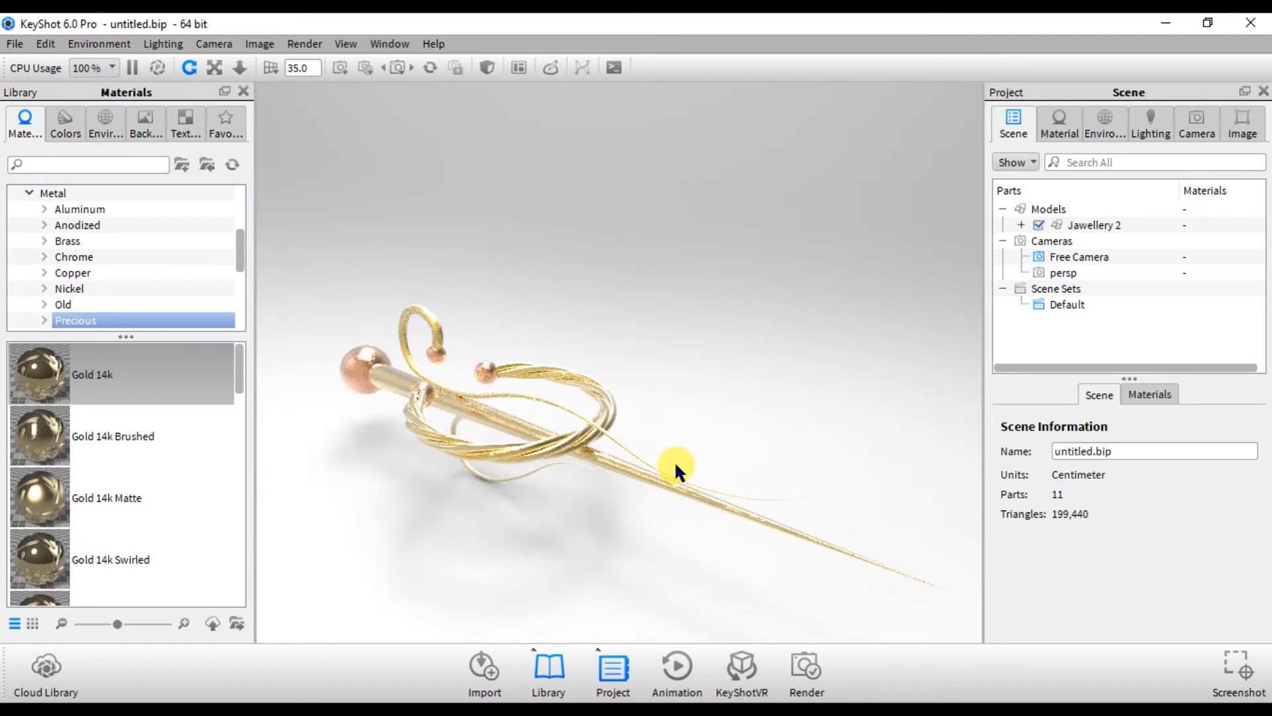
left_click_drag(559, 455, 462, 406)
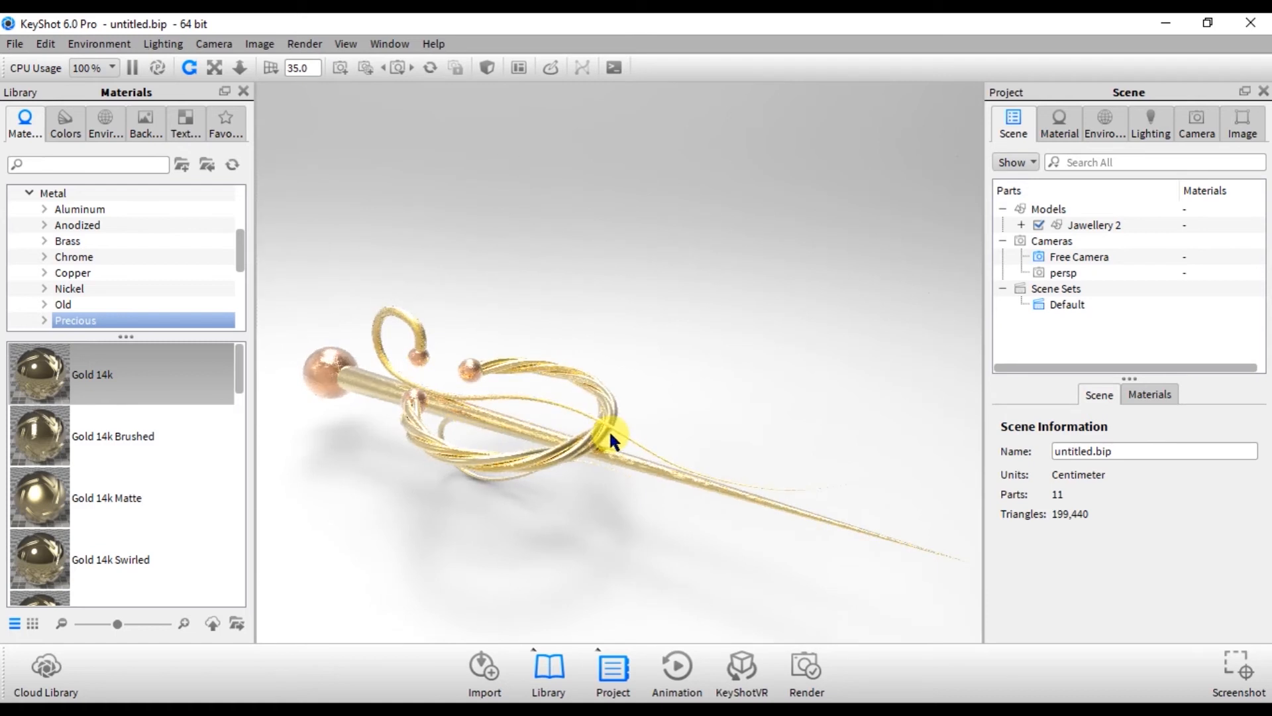
left_click(314, 52)
left_click(352, 187)
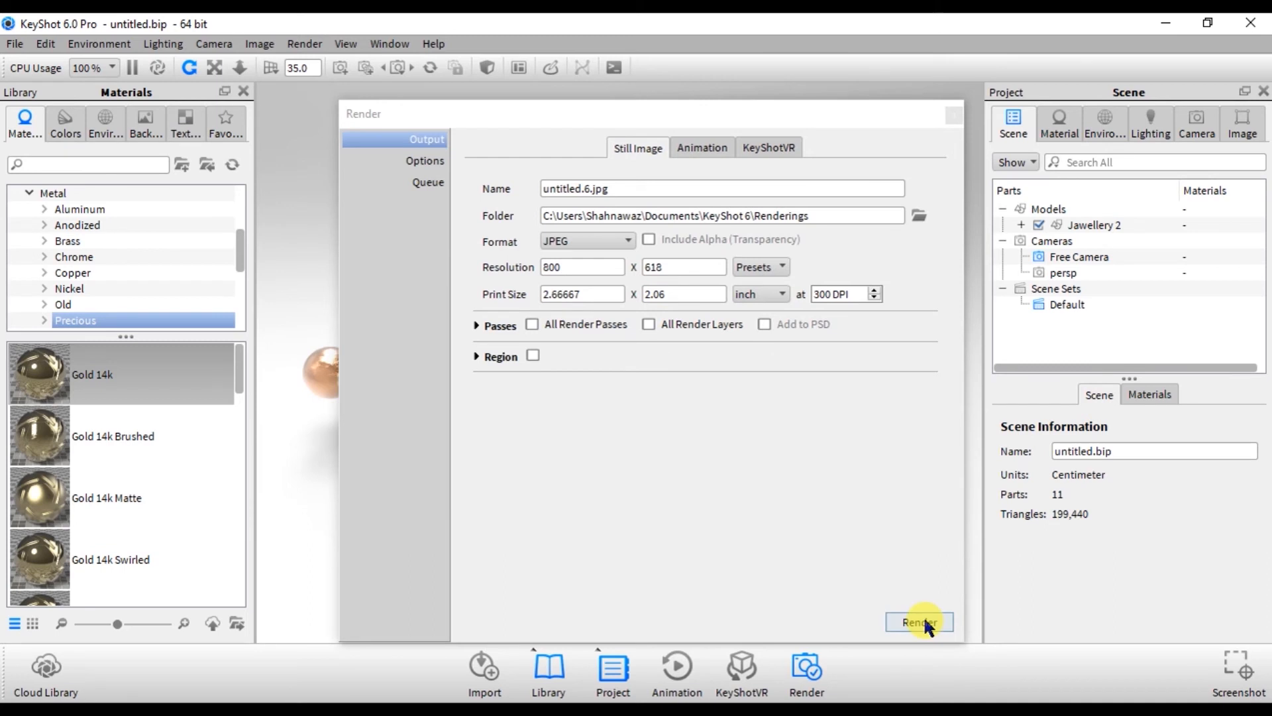
double_click(605, 188)
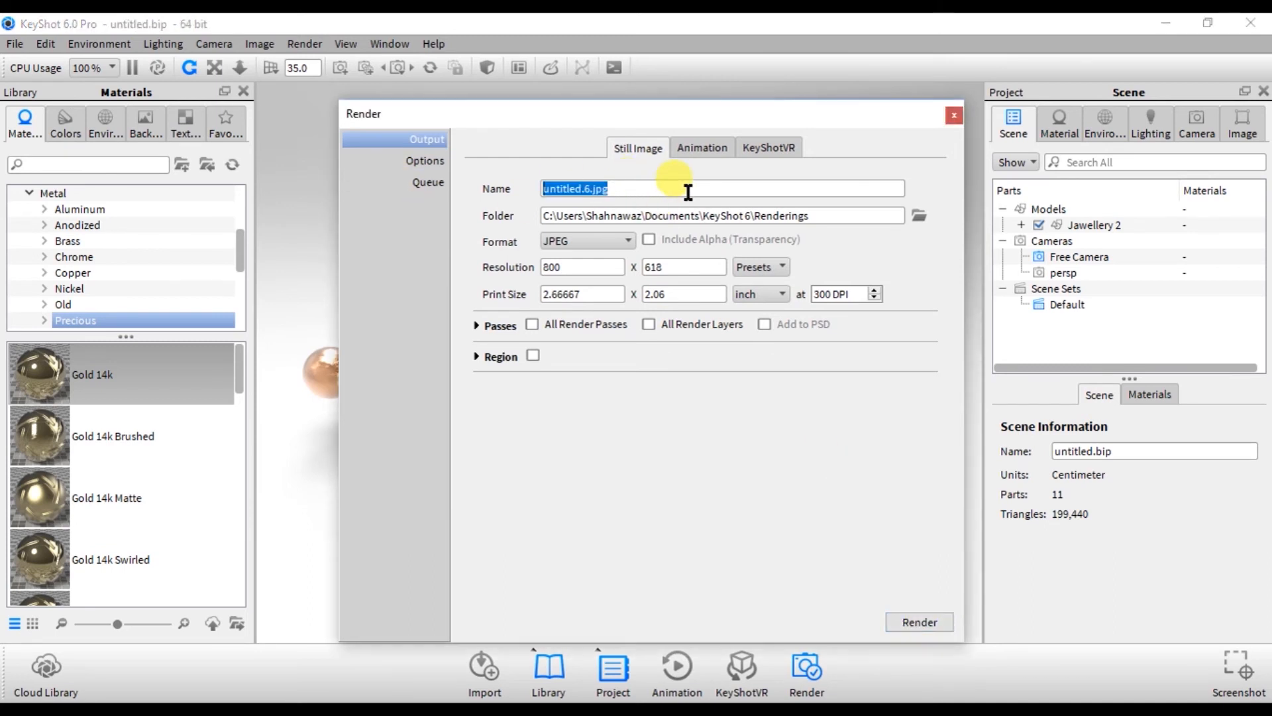
type("Jawelery")
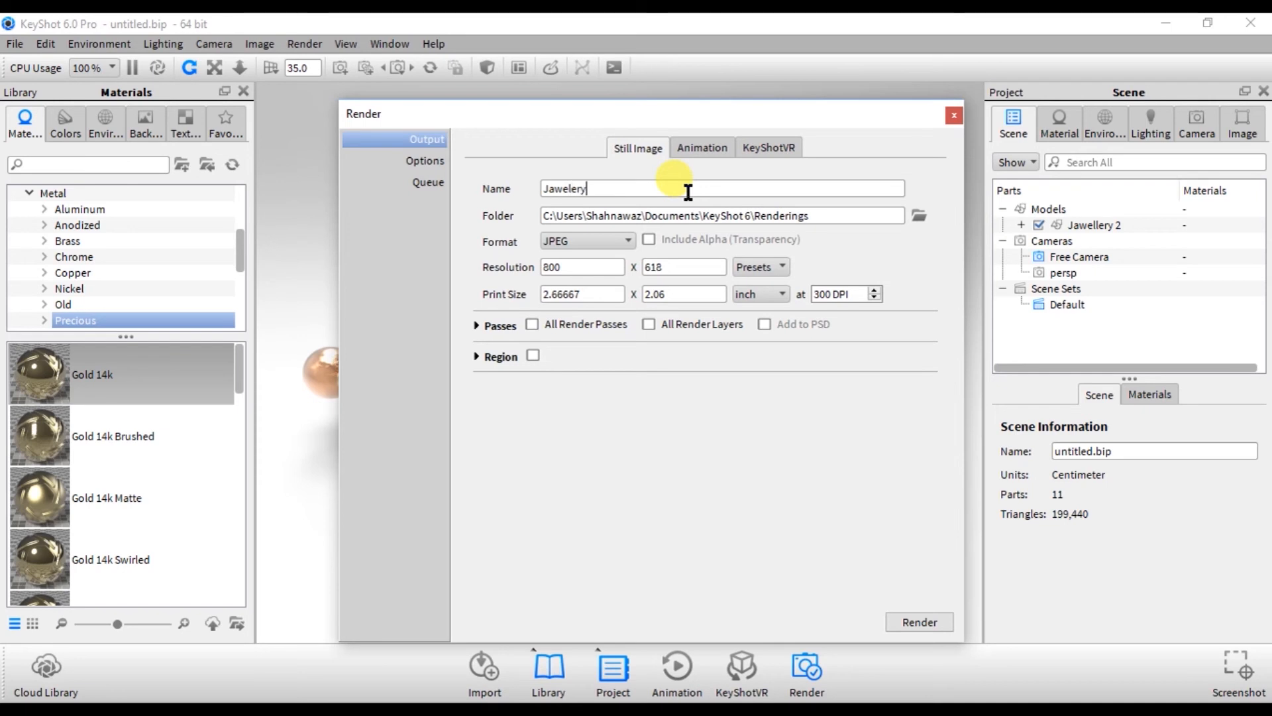
left_click(921, 622)
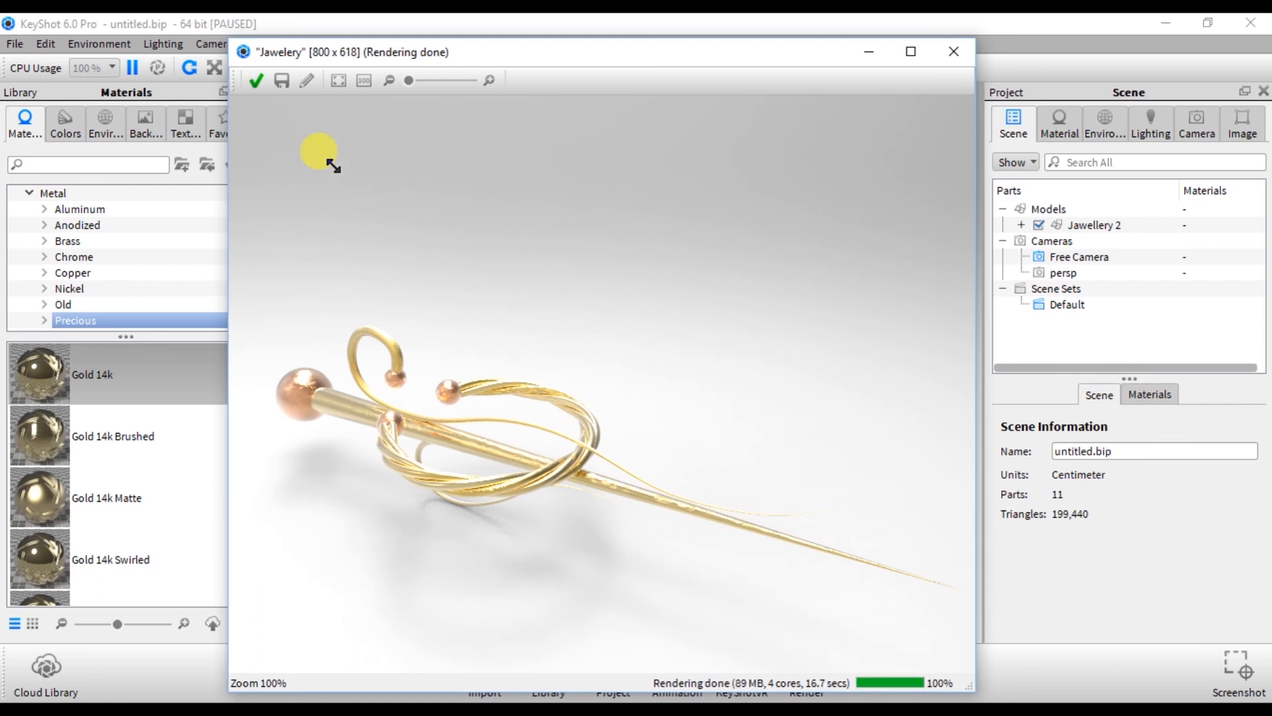
left_click(256, 80)
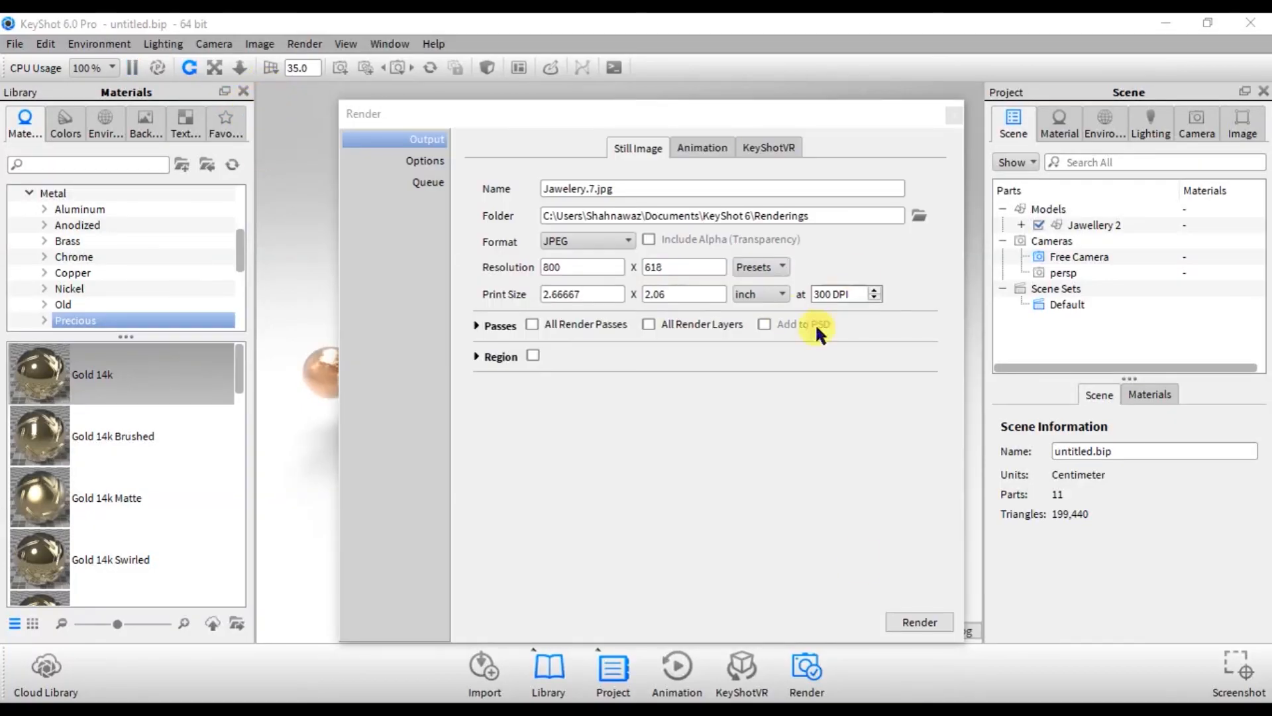